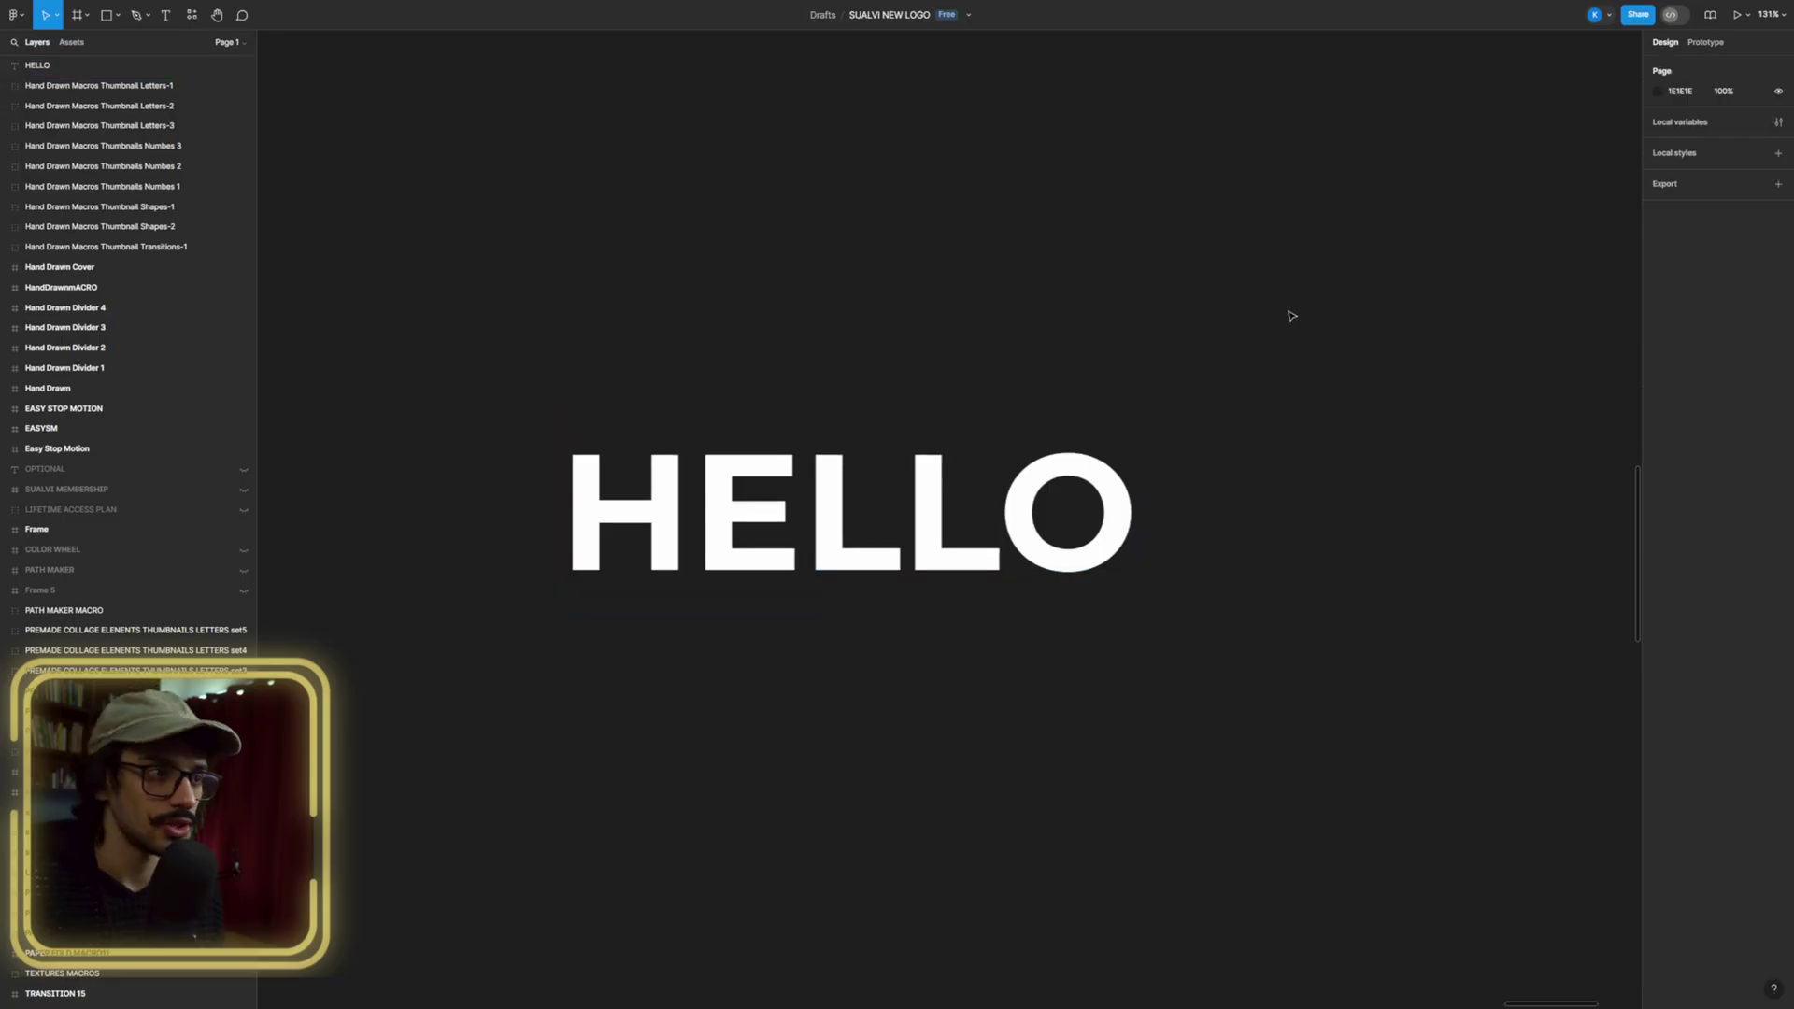
scroll(1292, 316, down, 3)
scroll(1292, 316, down, 5)
scroll(1292, 316, down, 4)
scroll(1291, 315, up, 3)
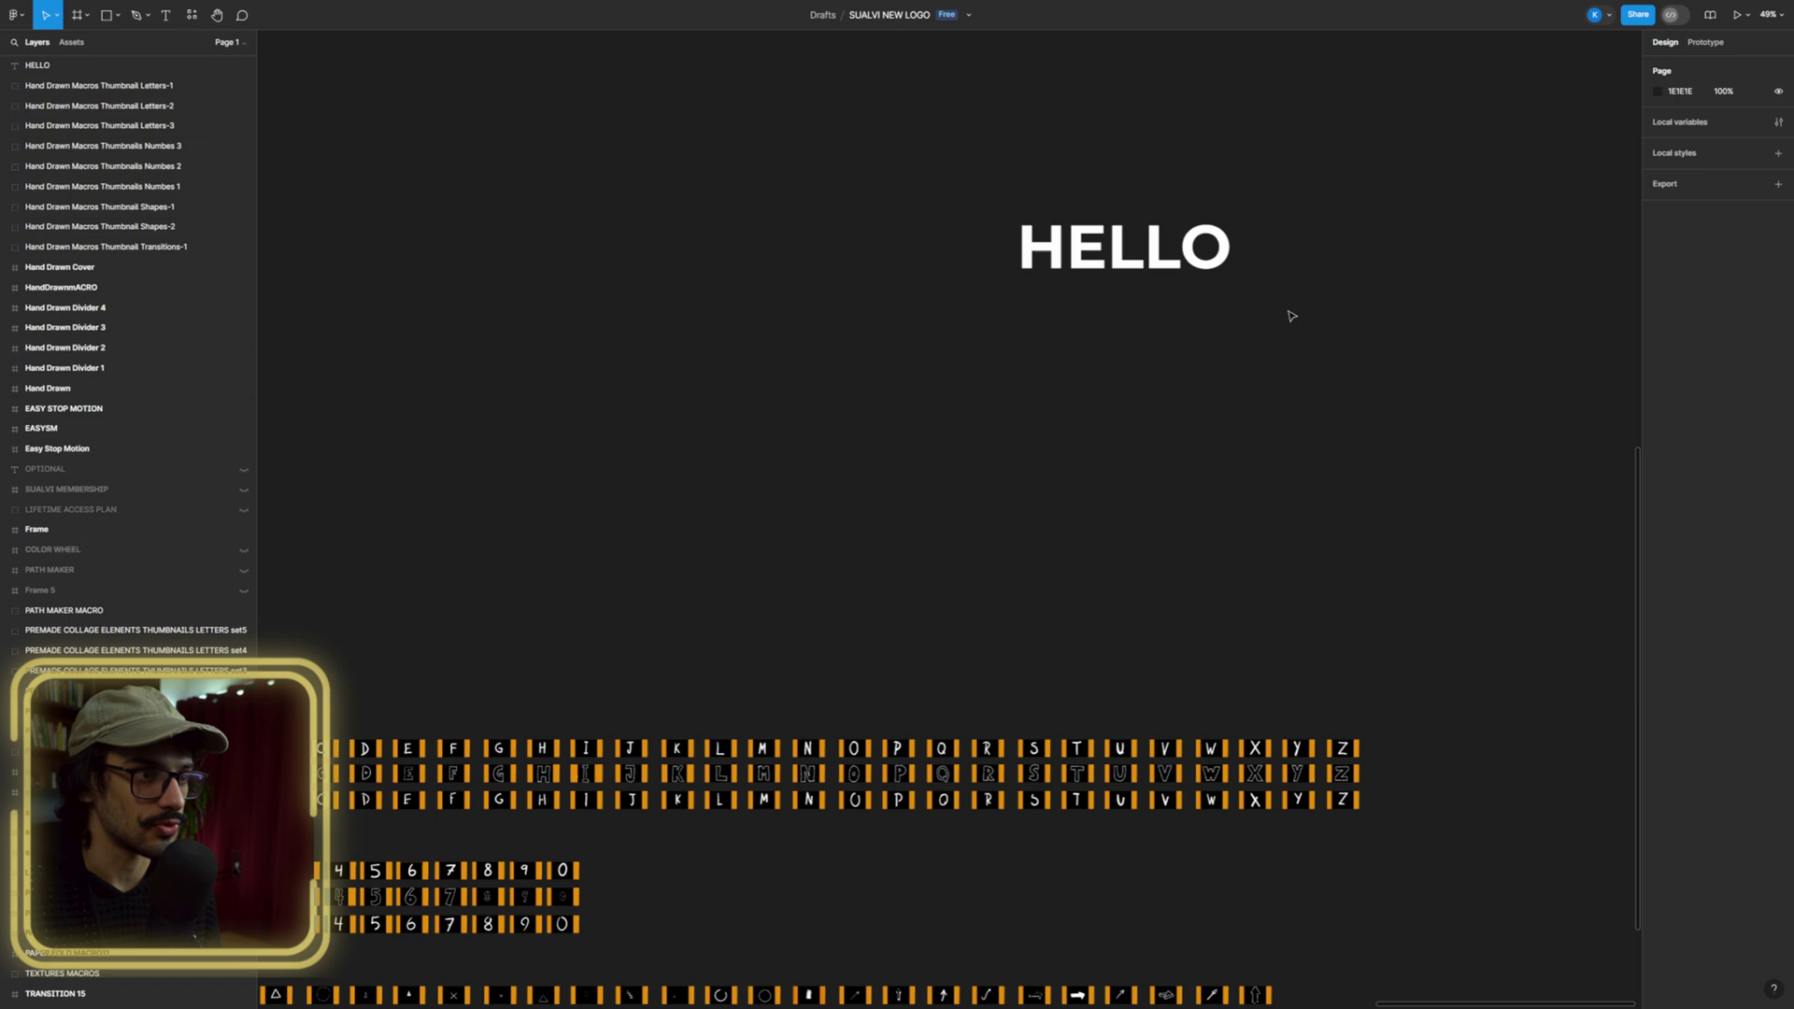
scroll(1291, 316, down, 3)
scroll(1291, 314, up, 3)
scroll(1322, 524, up, 6)
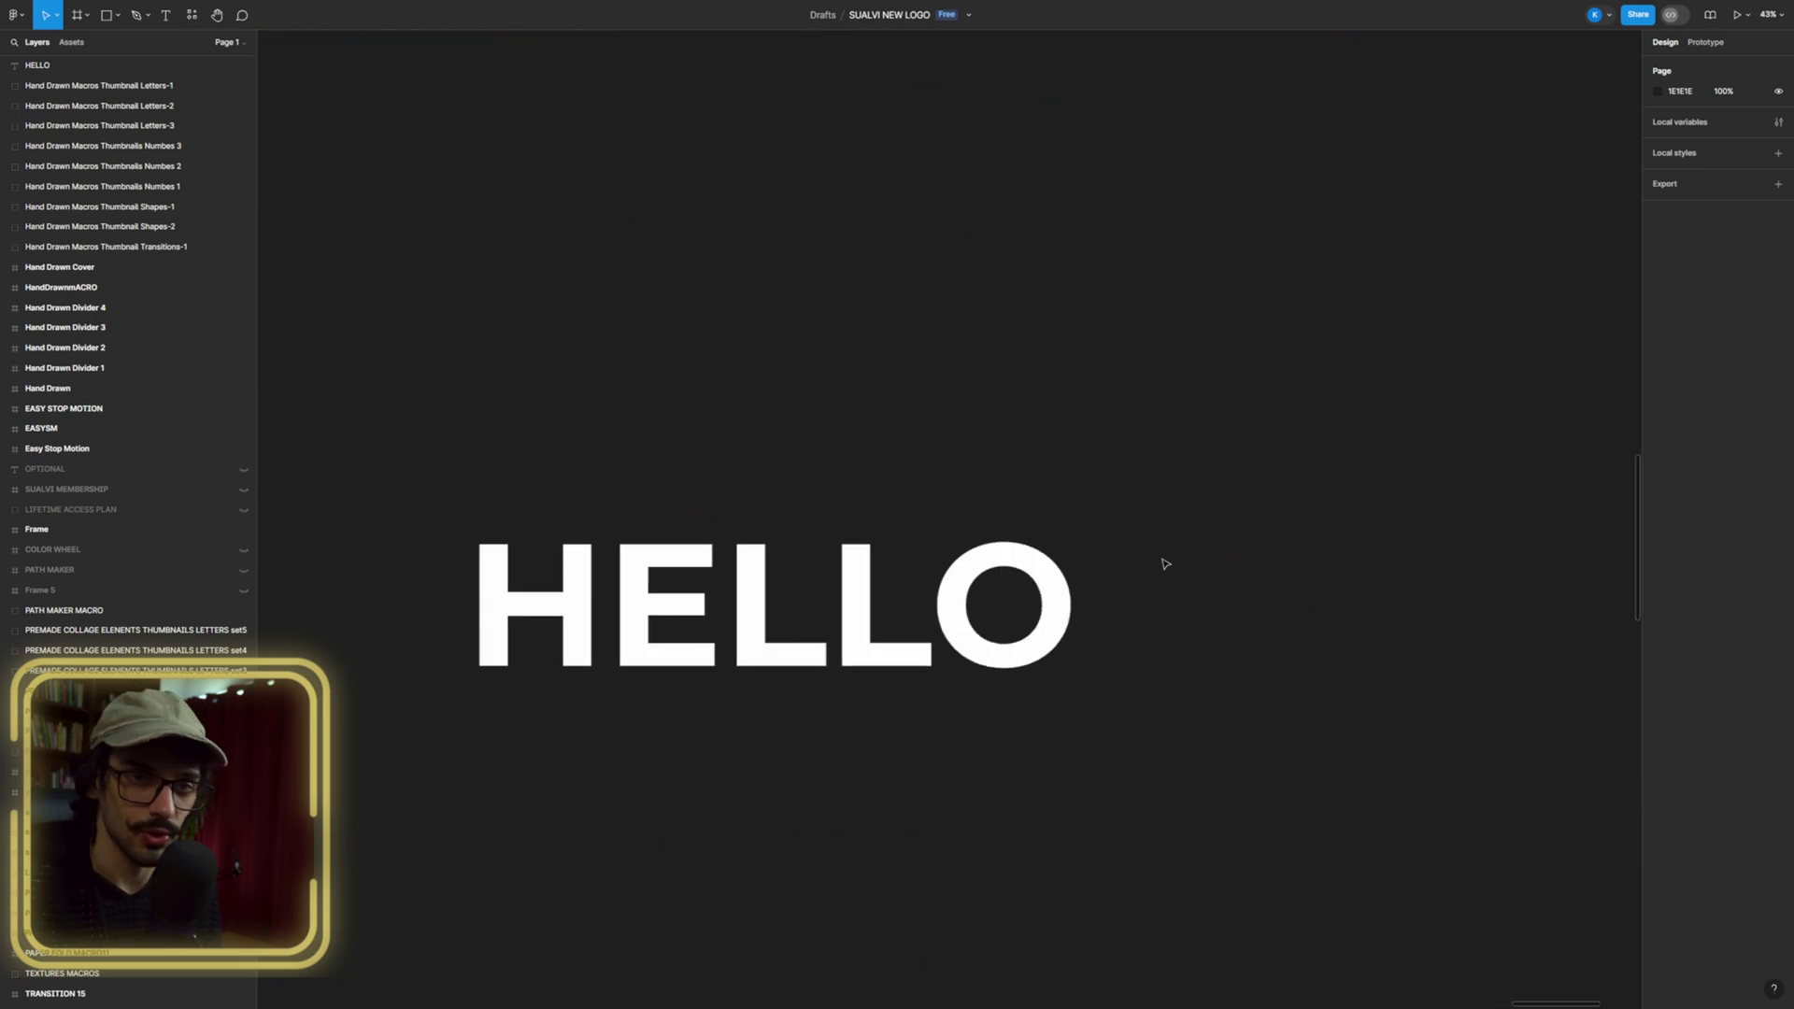
drag(1095, 476, 1223, 409)
key(t)
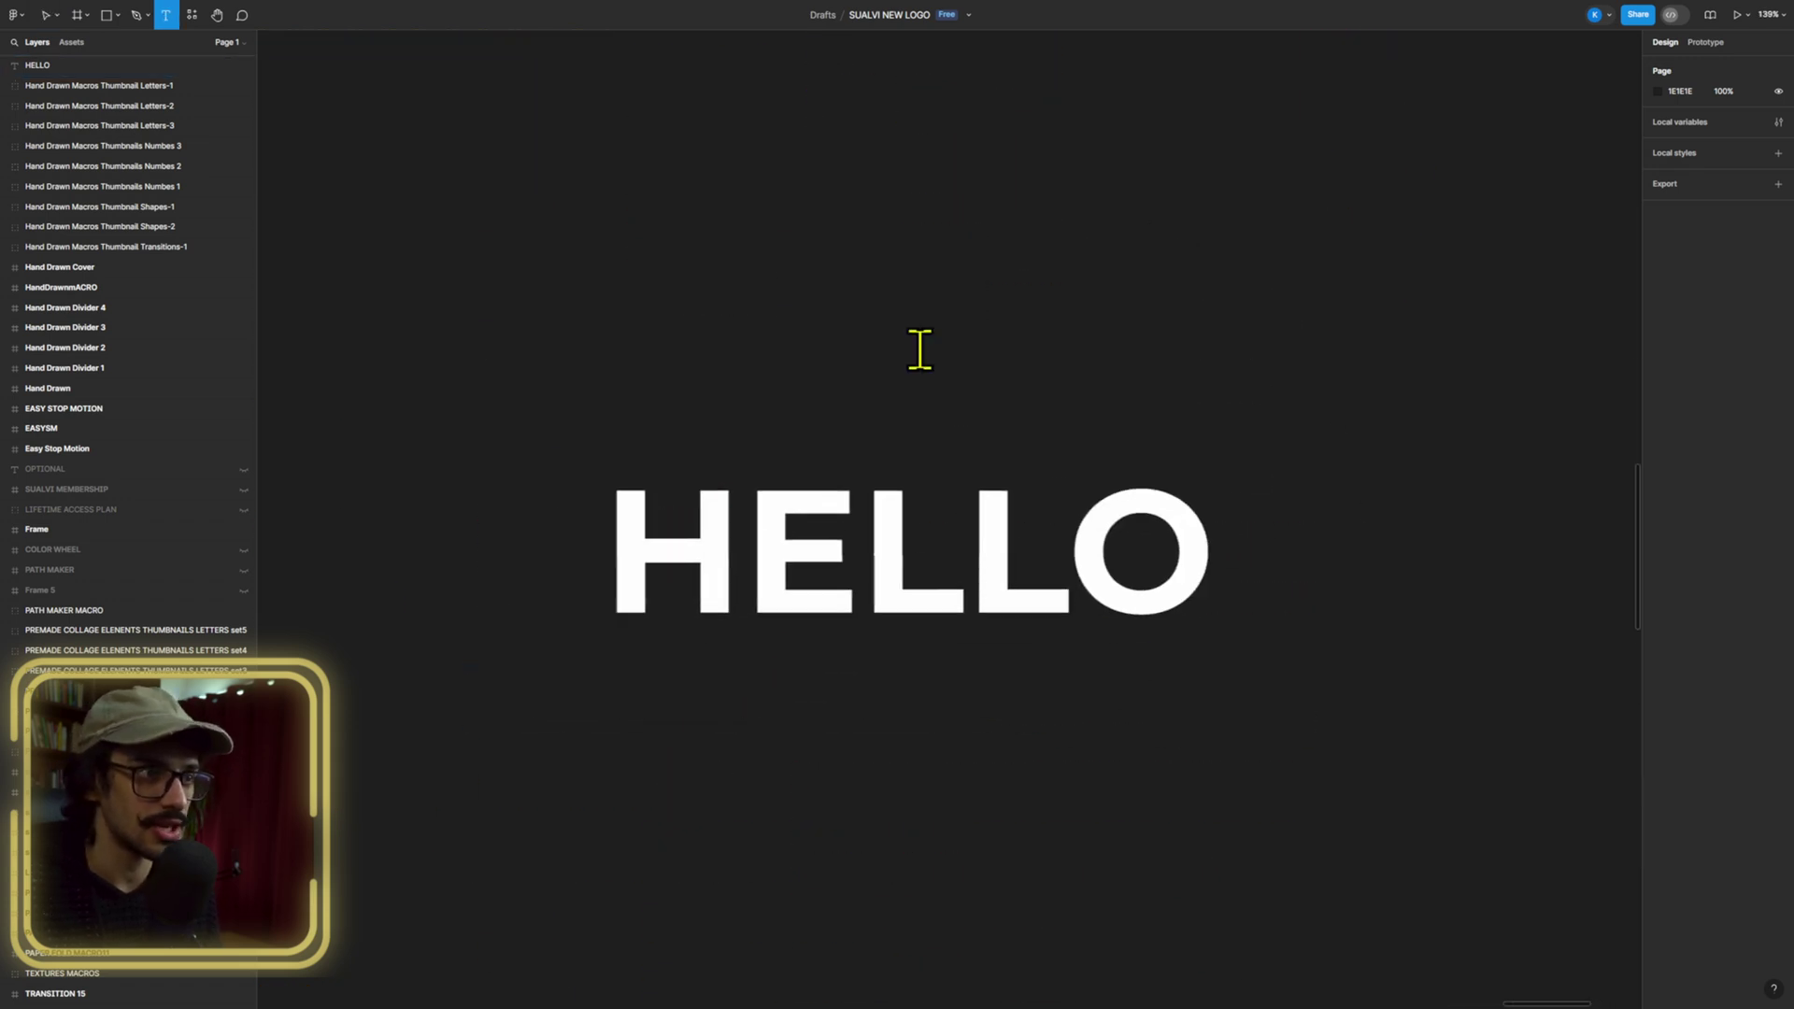
click(919, 350)
text(adhsajhf)
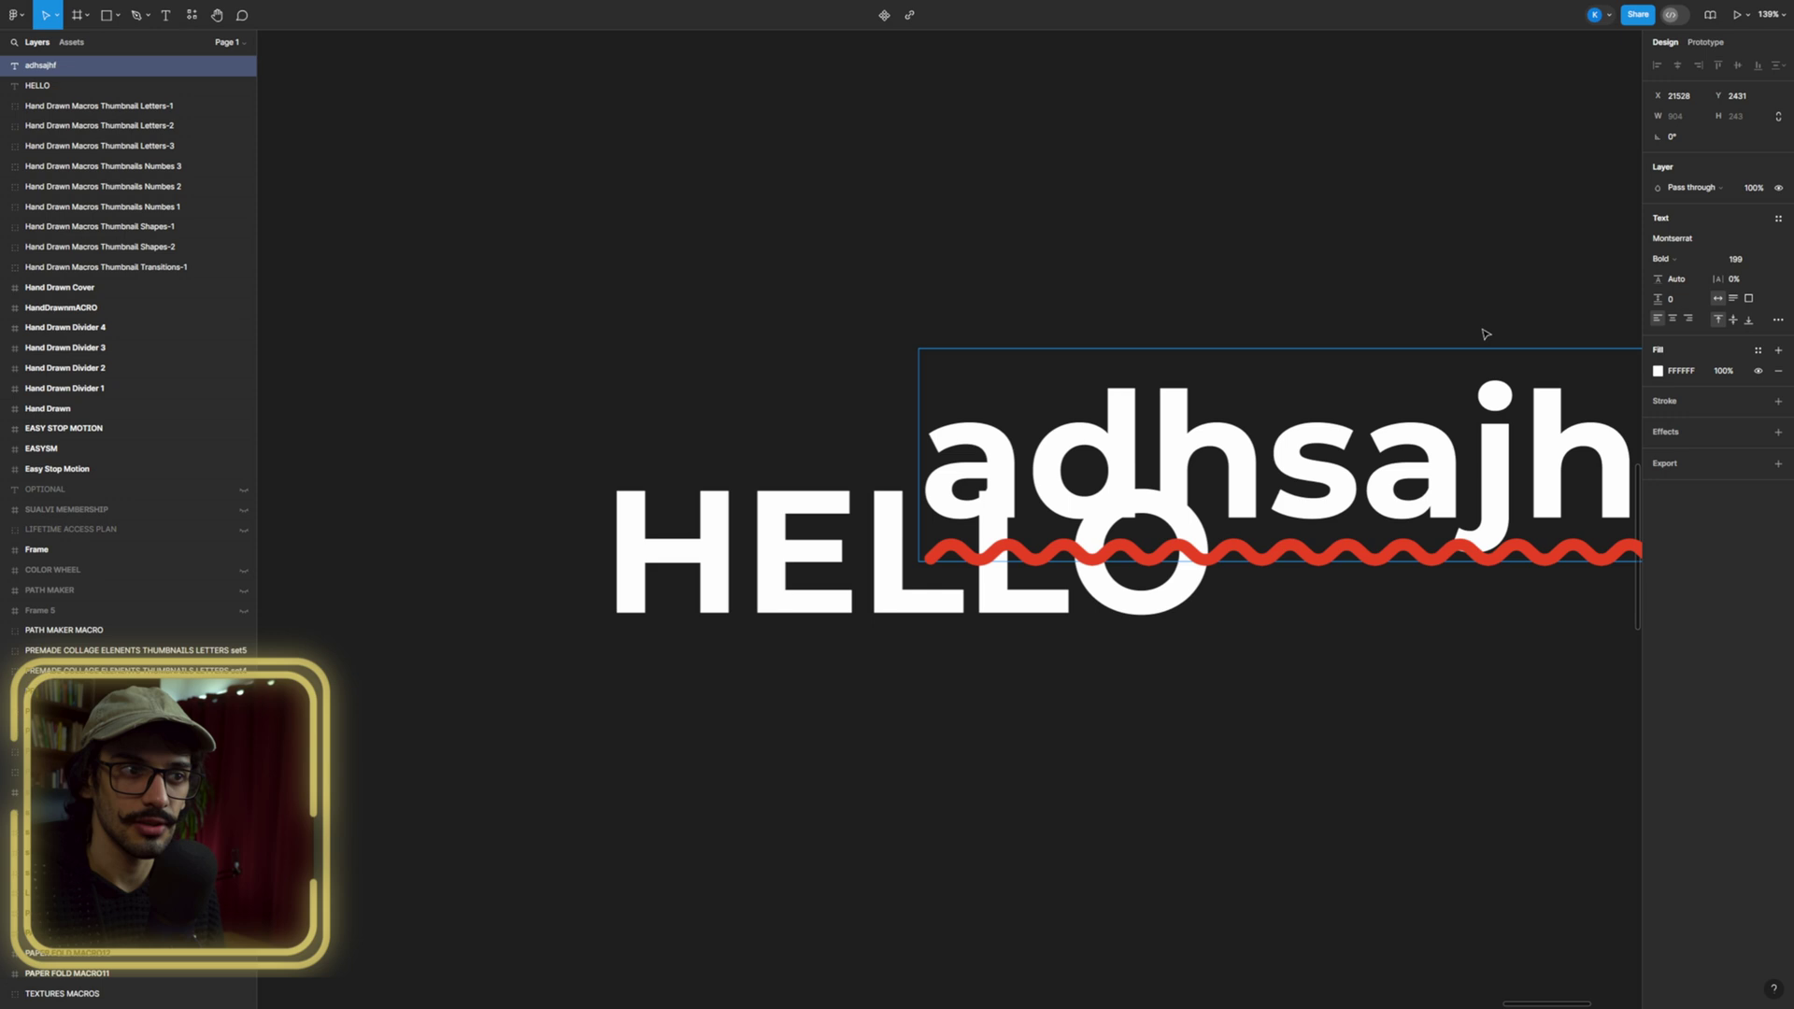
key(ctrl+a)
key(BackSpace)
Select the HELLO text and choose SVG as its export format.
click(753, 568)
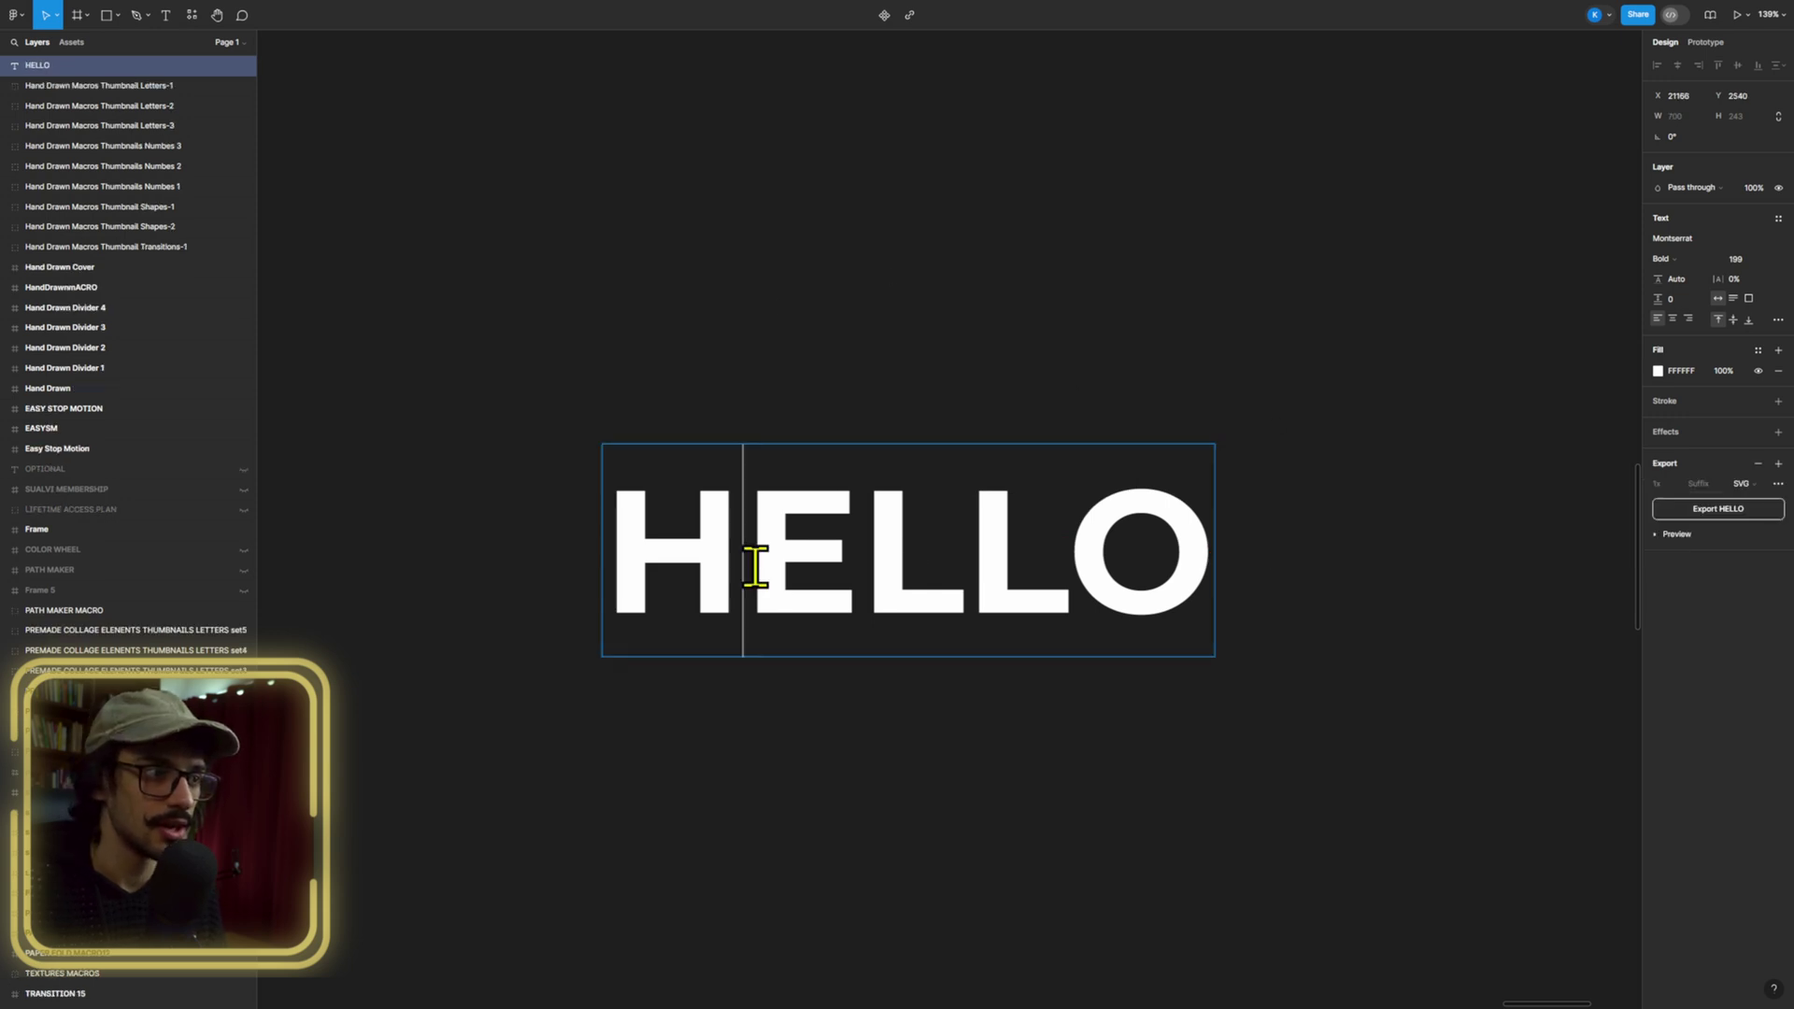
double_click(754, 567)
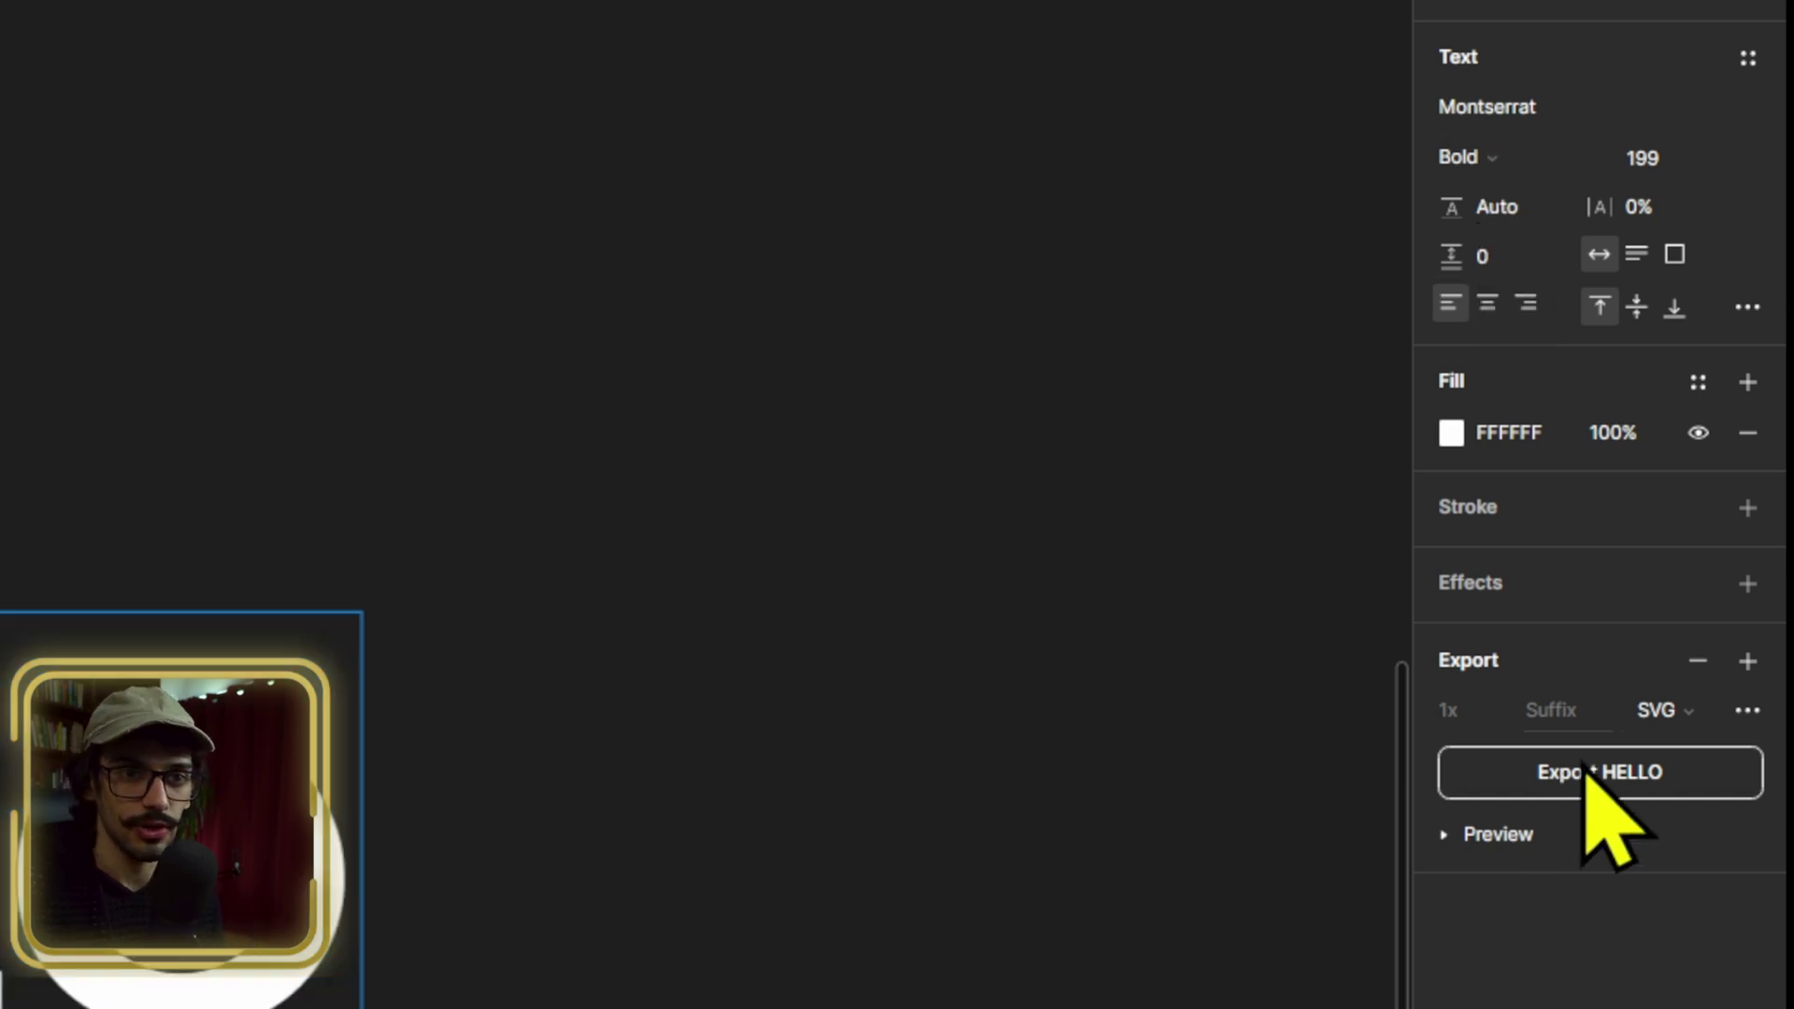
click(1696, 712)
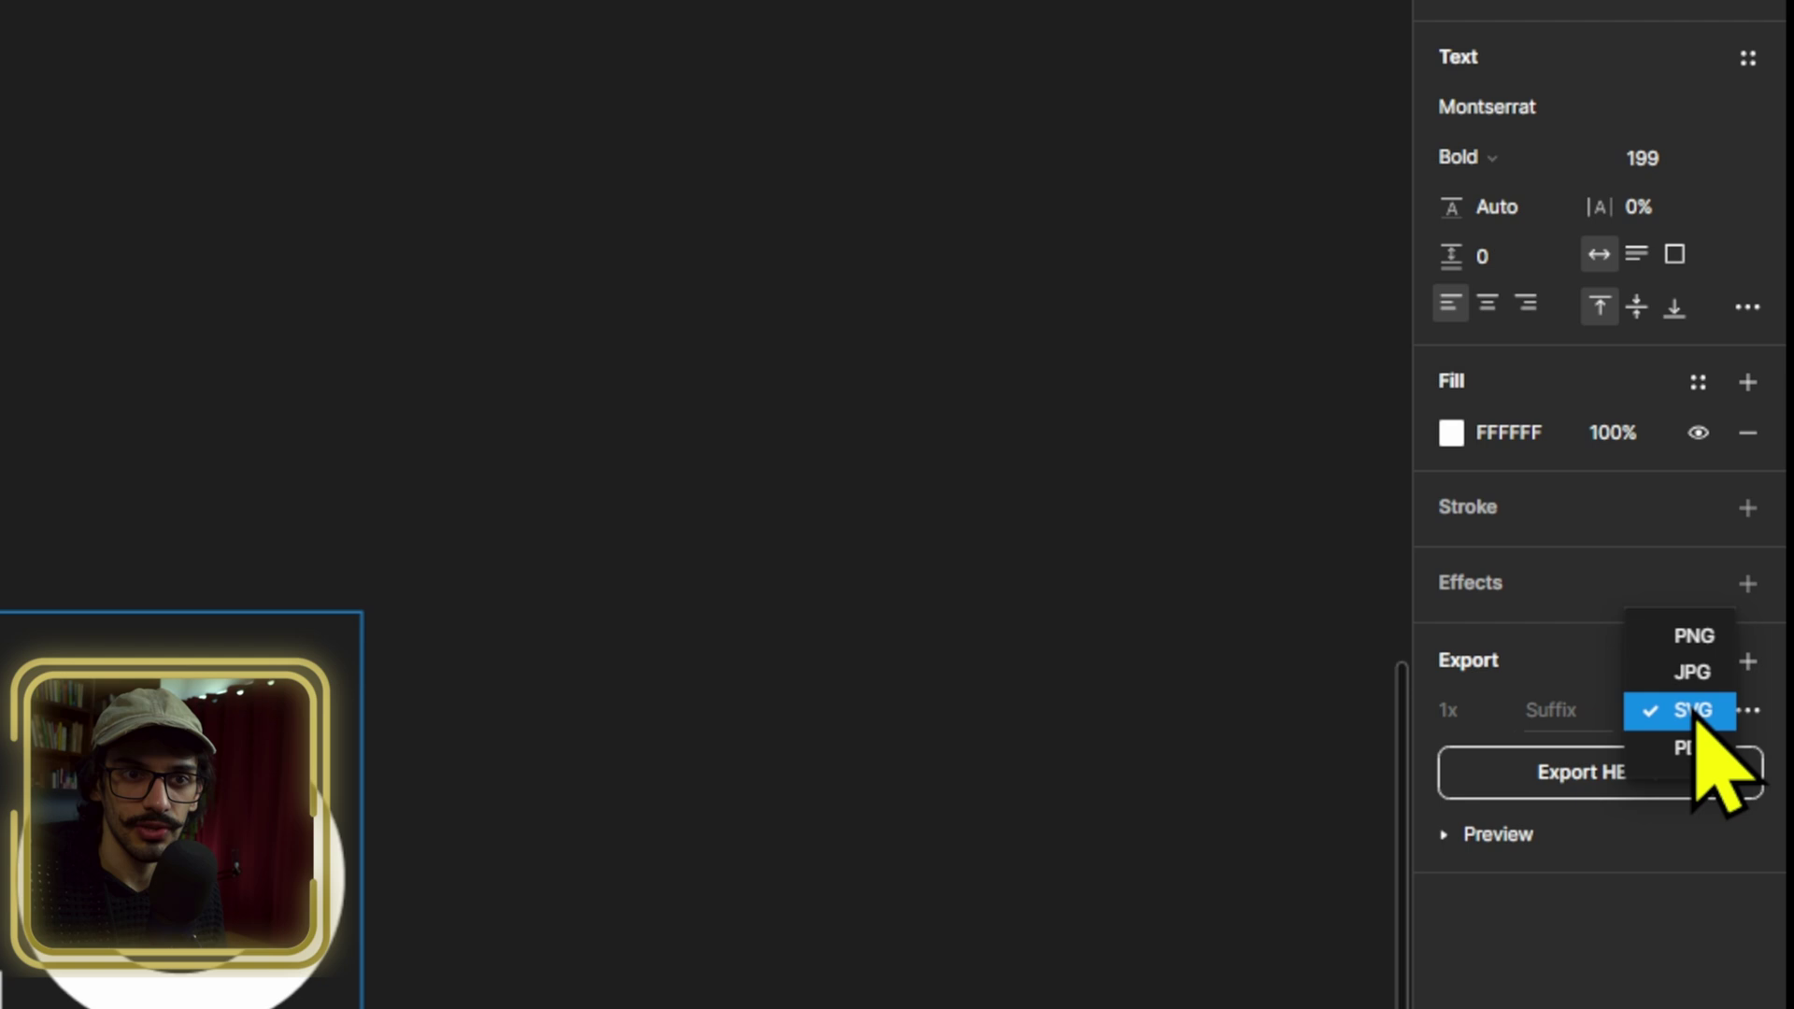
click(1682, 715)
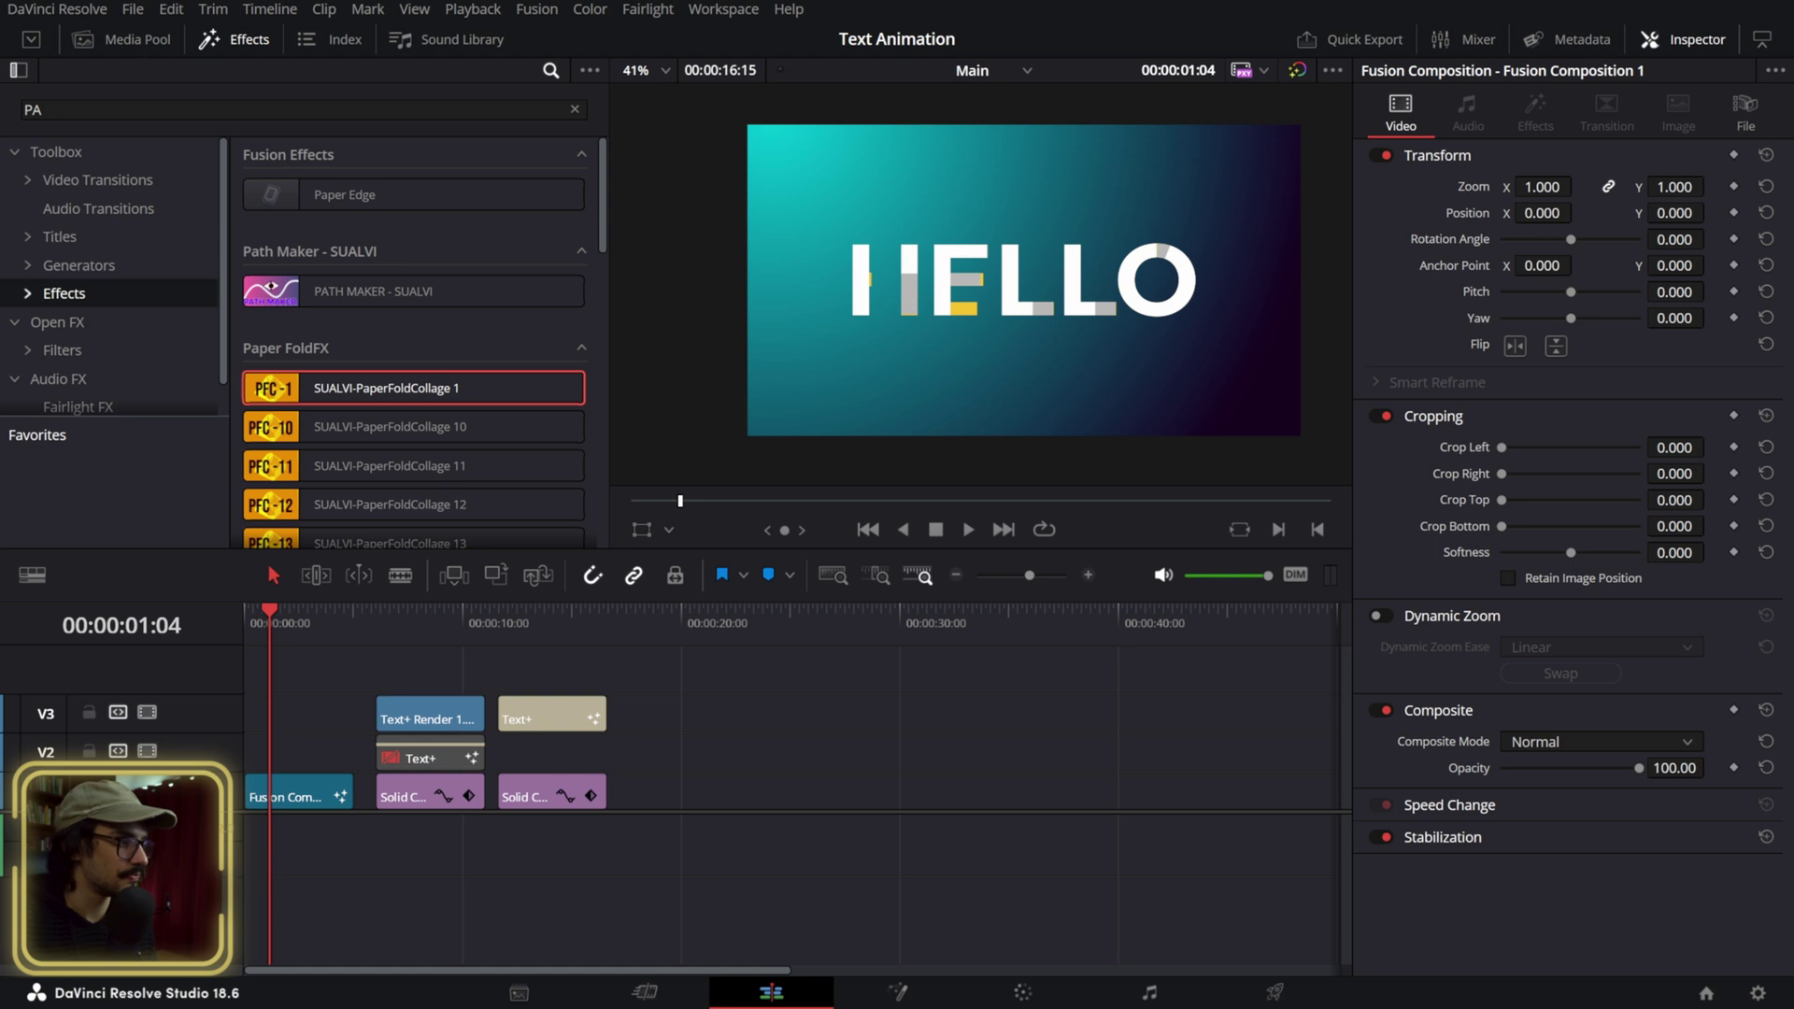
Switch to DaVinci Resolve's Fusion page and import the HELLO SVG from Downloads with an image size of 1044 by 224.
click(850, 996)
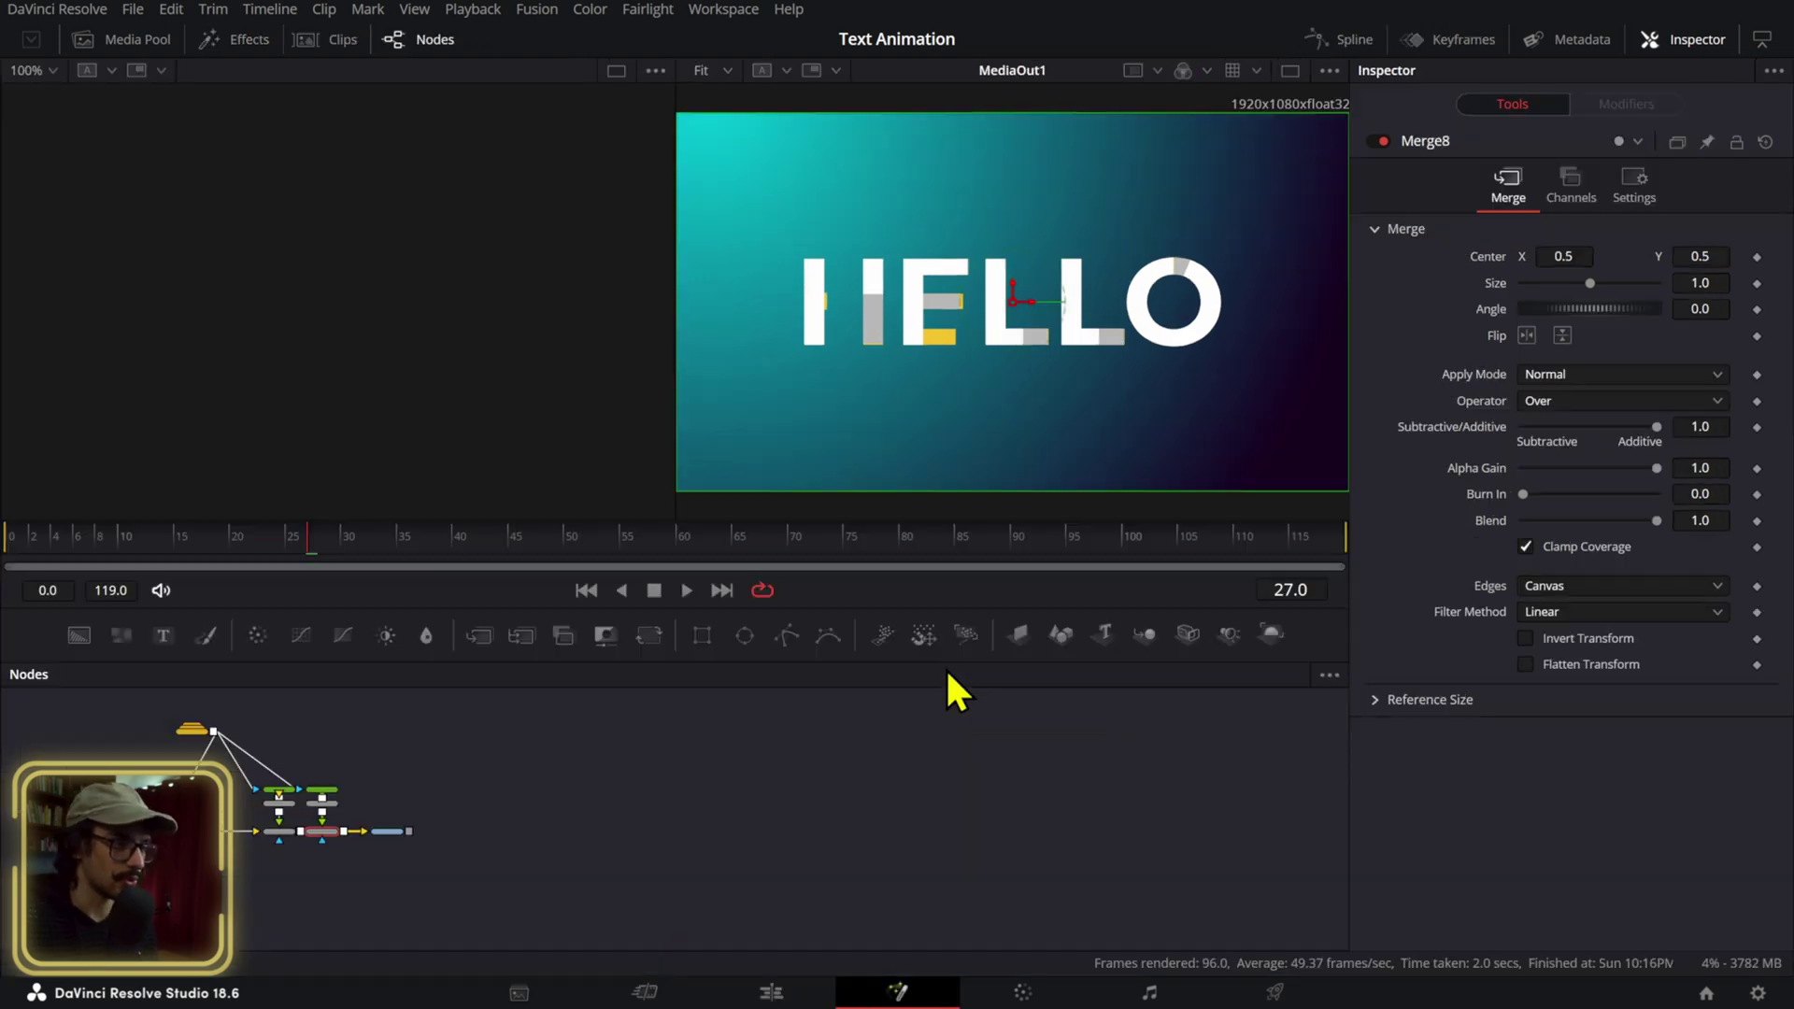
scroll(412, 804, up, 6)
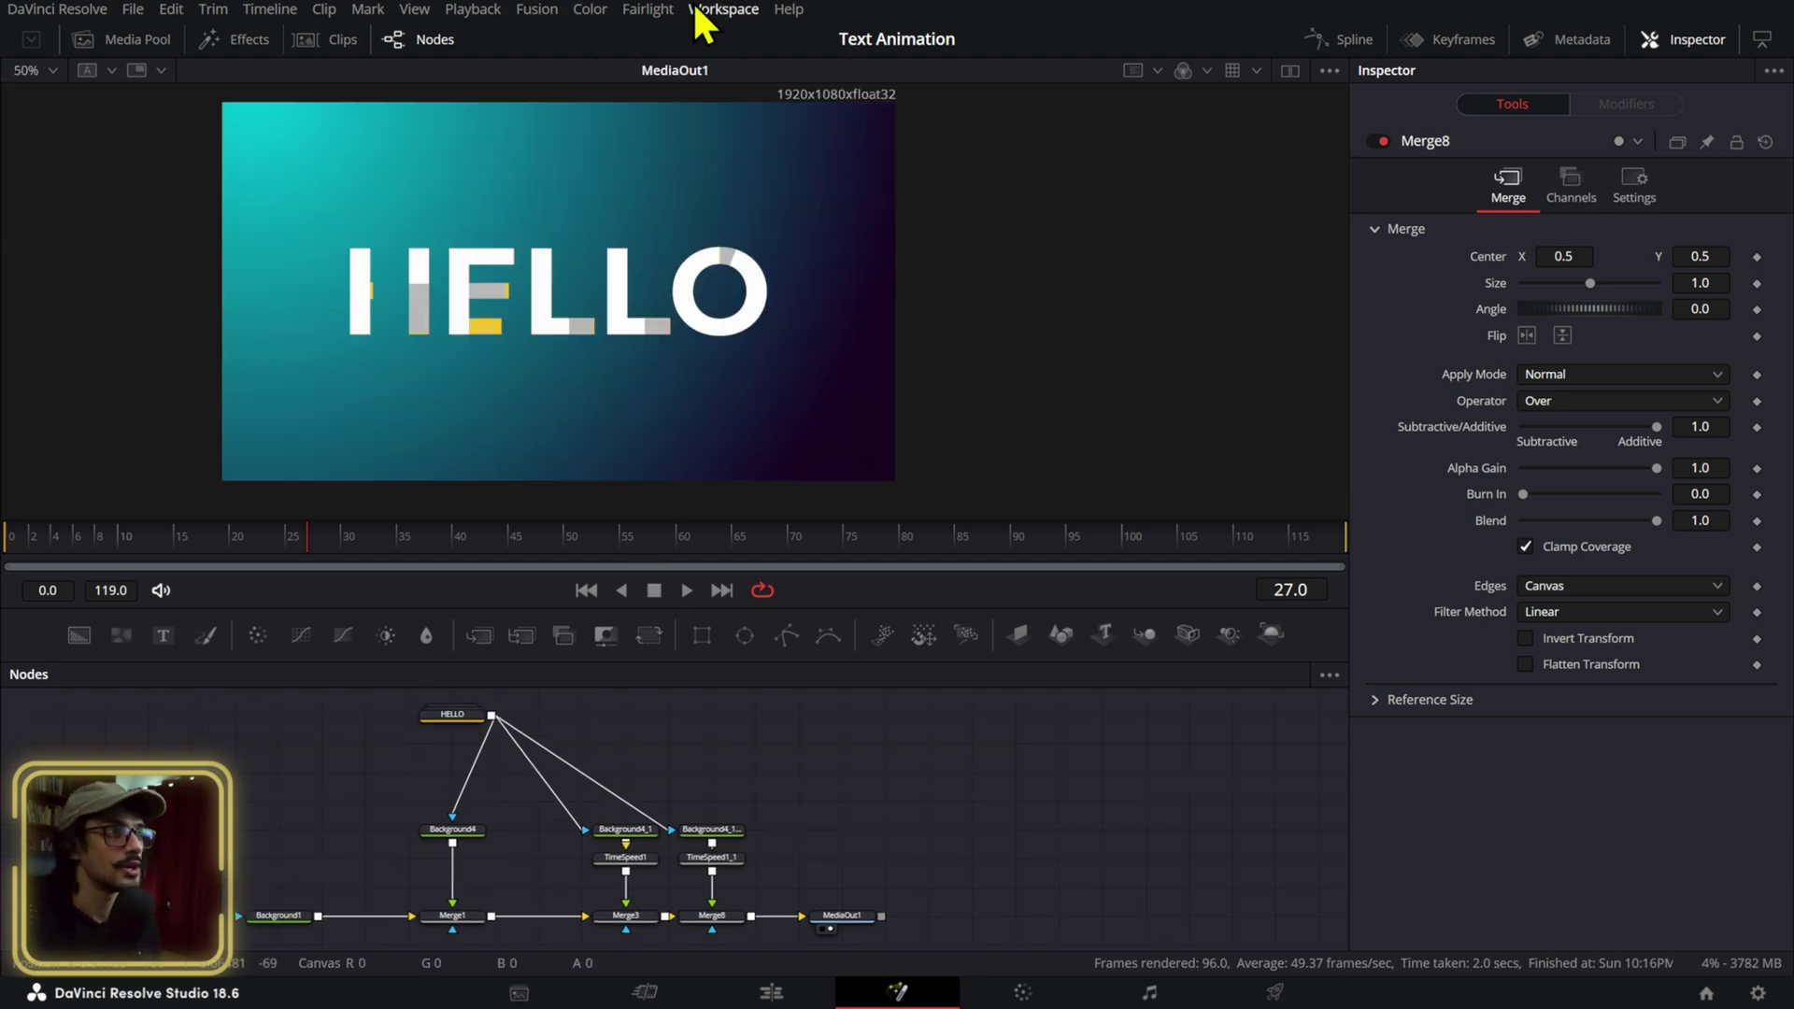
click(537, 12)
mouse_move(560, 119)
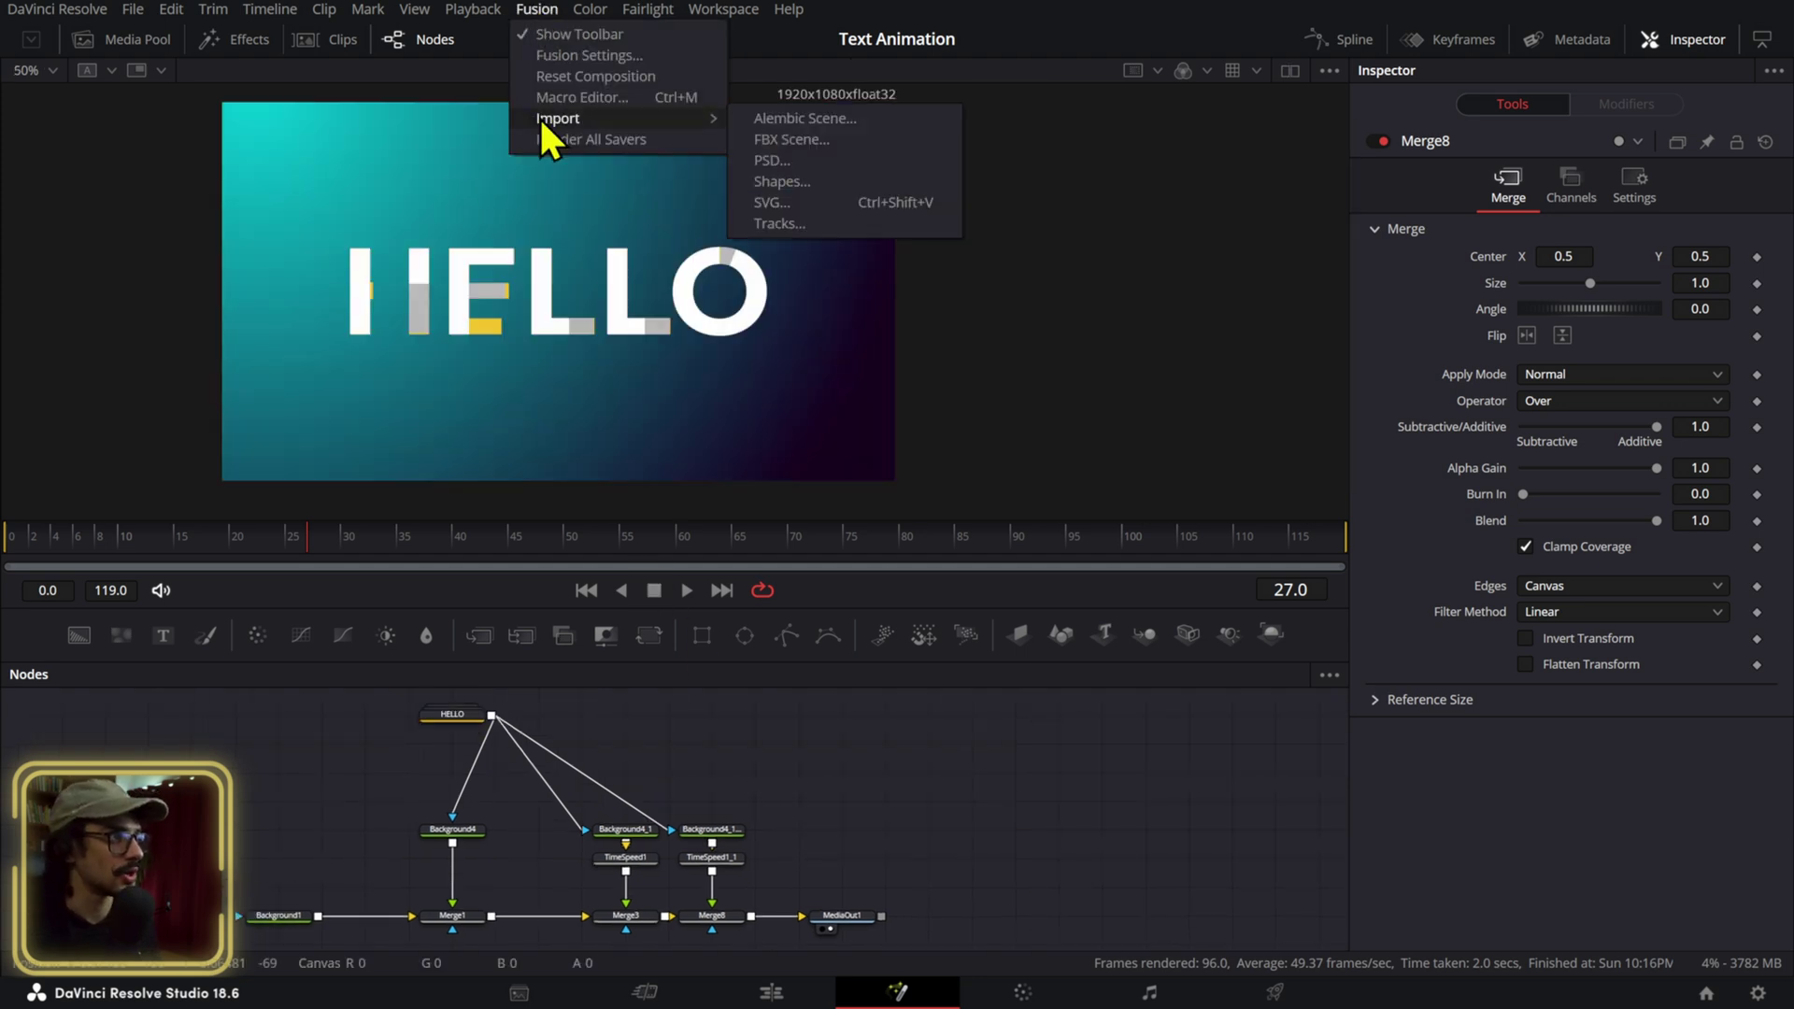
click(785, 201)
click(263, 132)
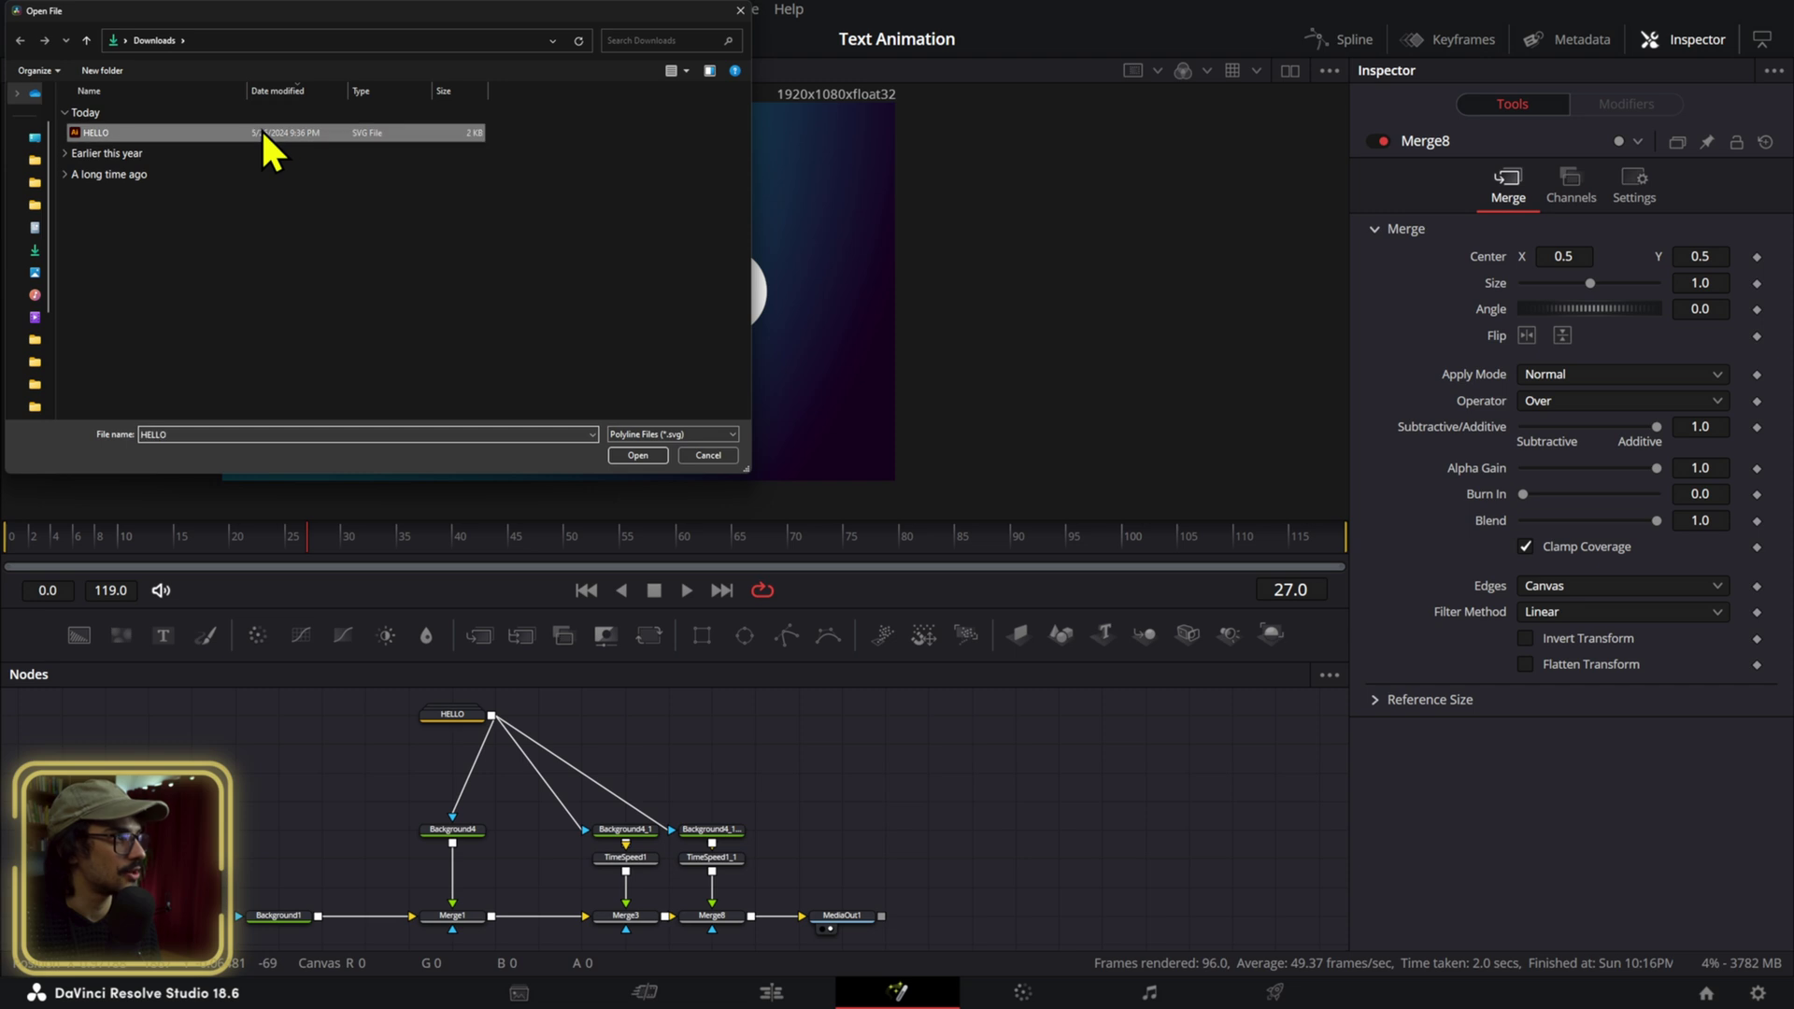
click(652, 461)
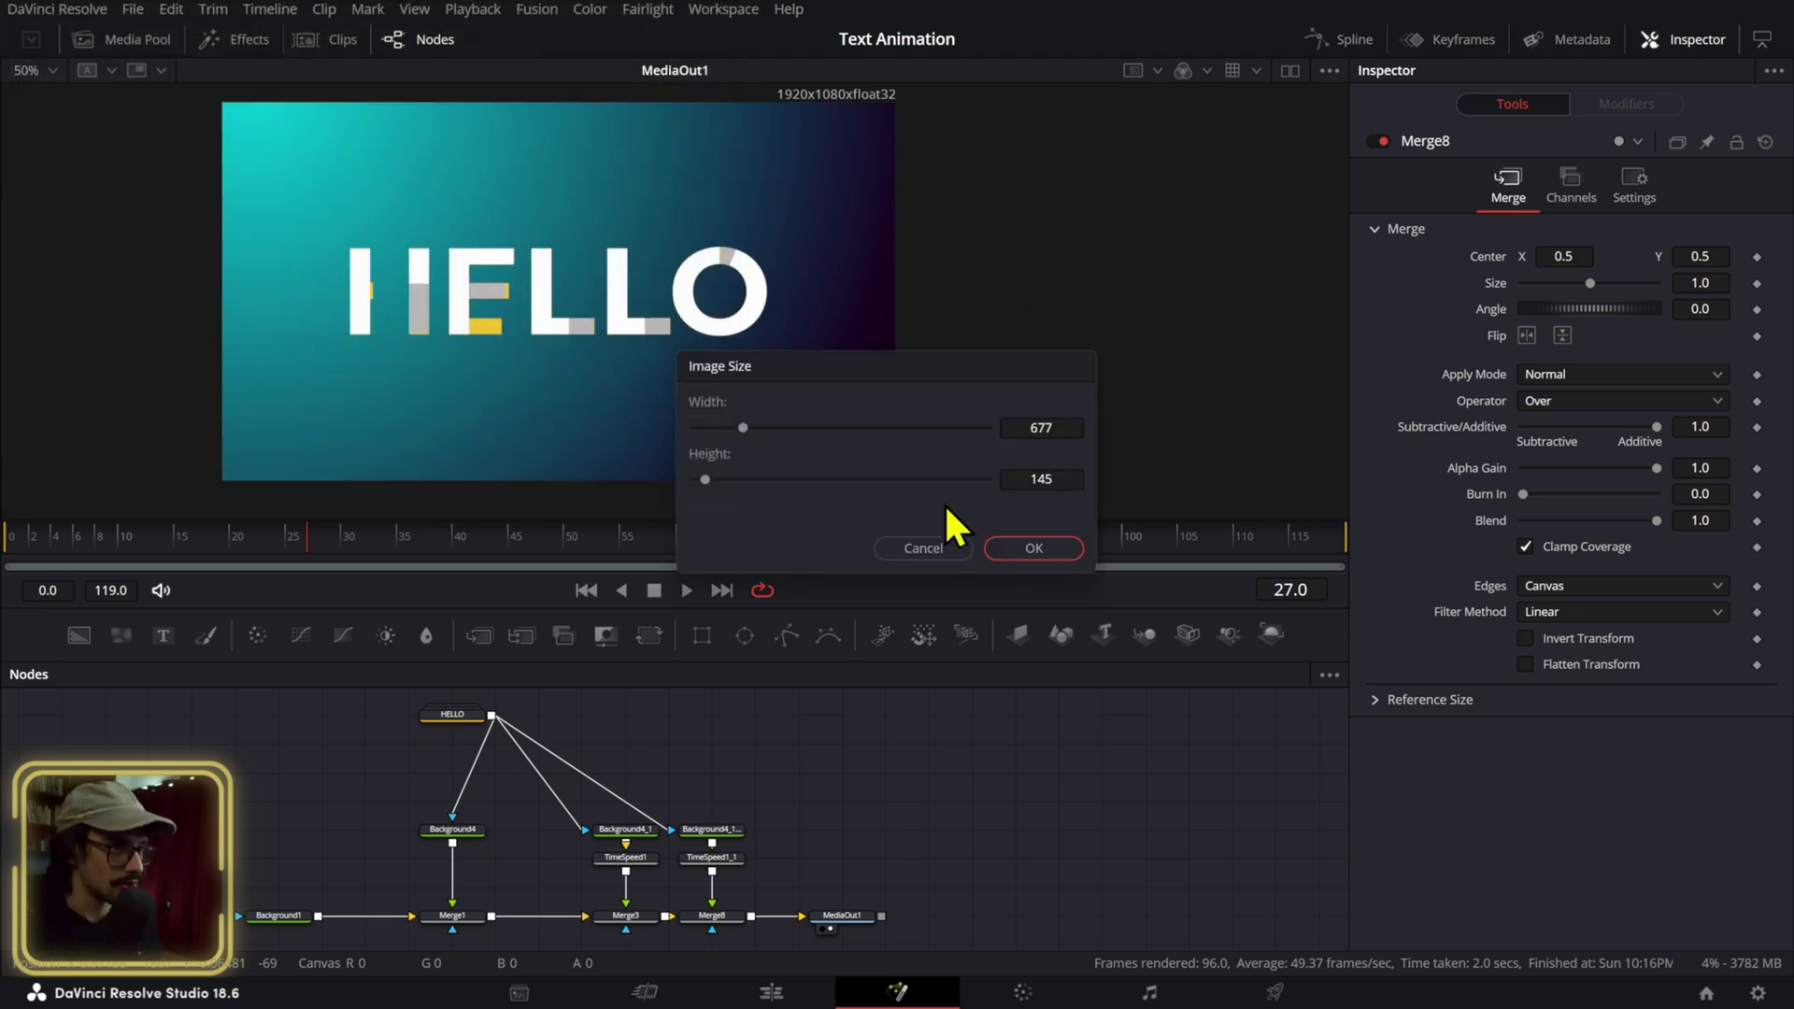
drag(744, 427, 790, 460)
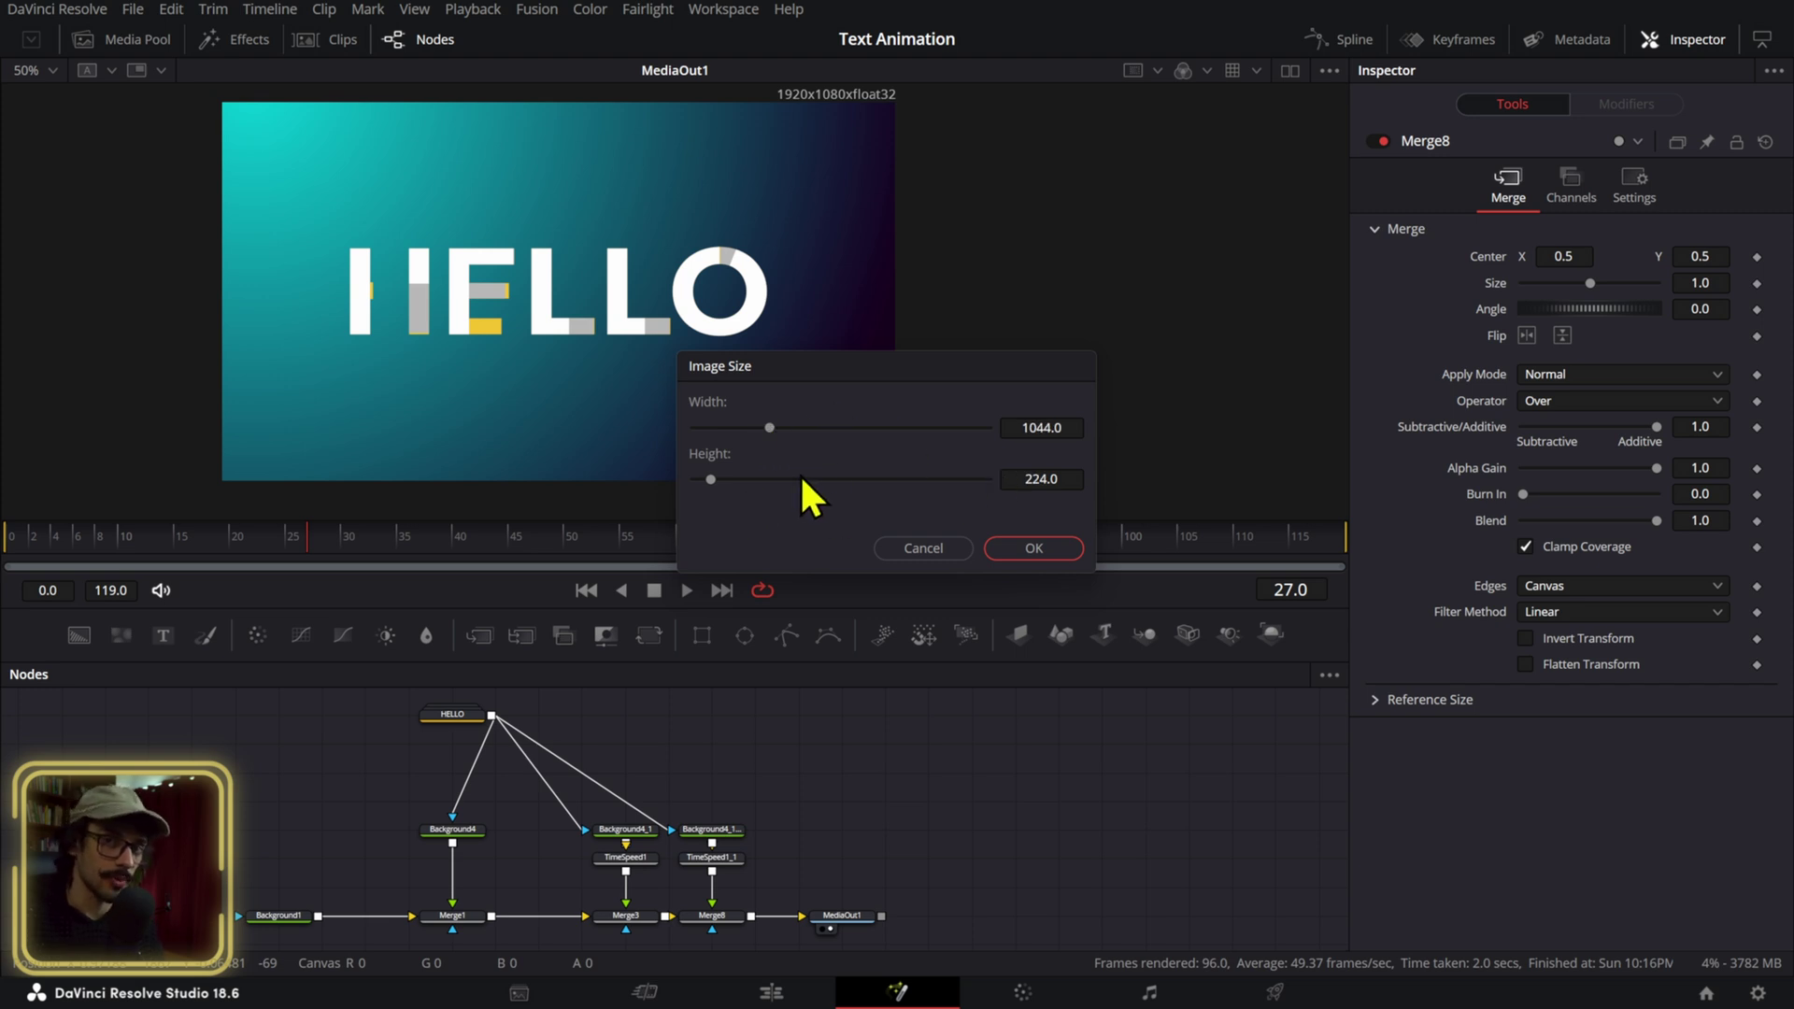
click(1057, 553)
Move the imported HELLO1 group clear of the existing nodes, then expand it and widen its frame.
drag(560, 905, 752, 774)
double_click(707, 774)
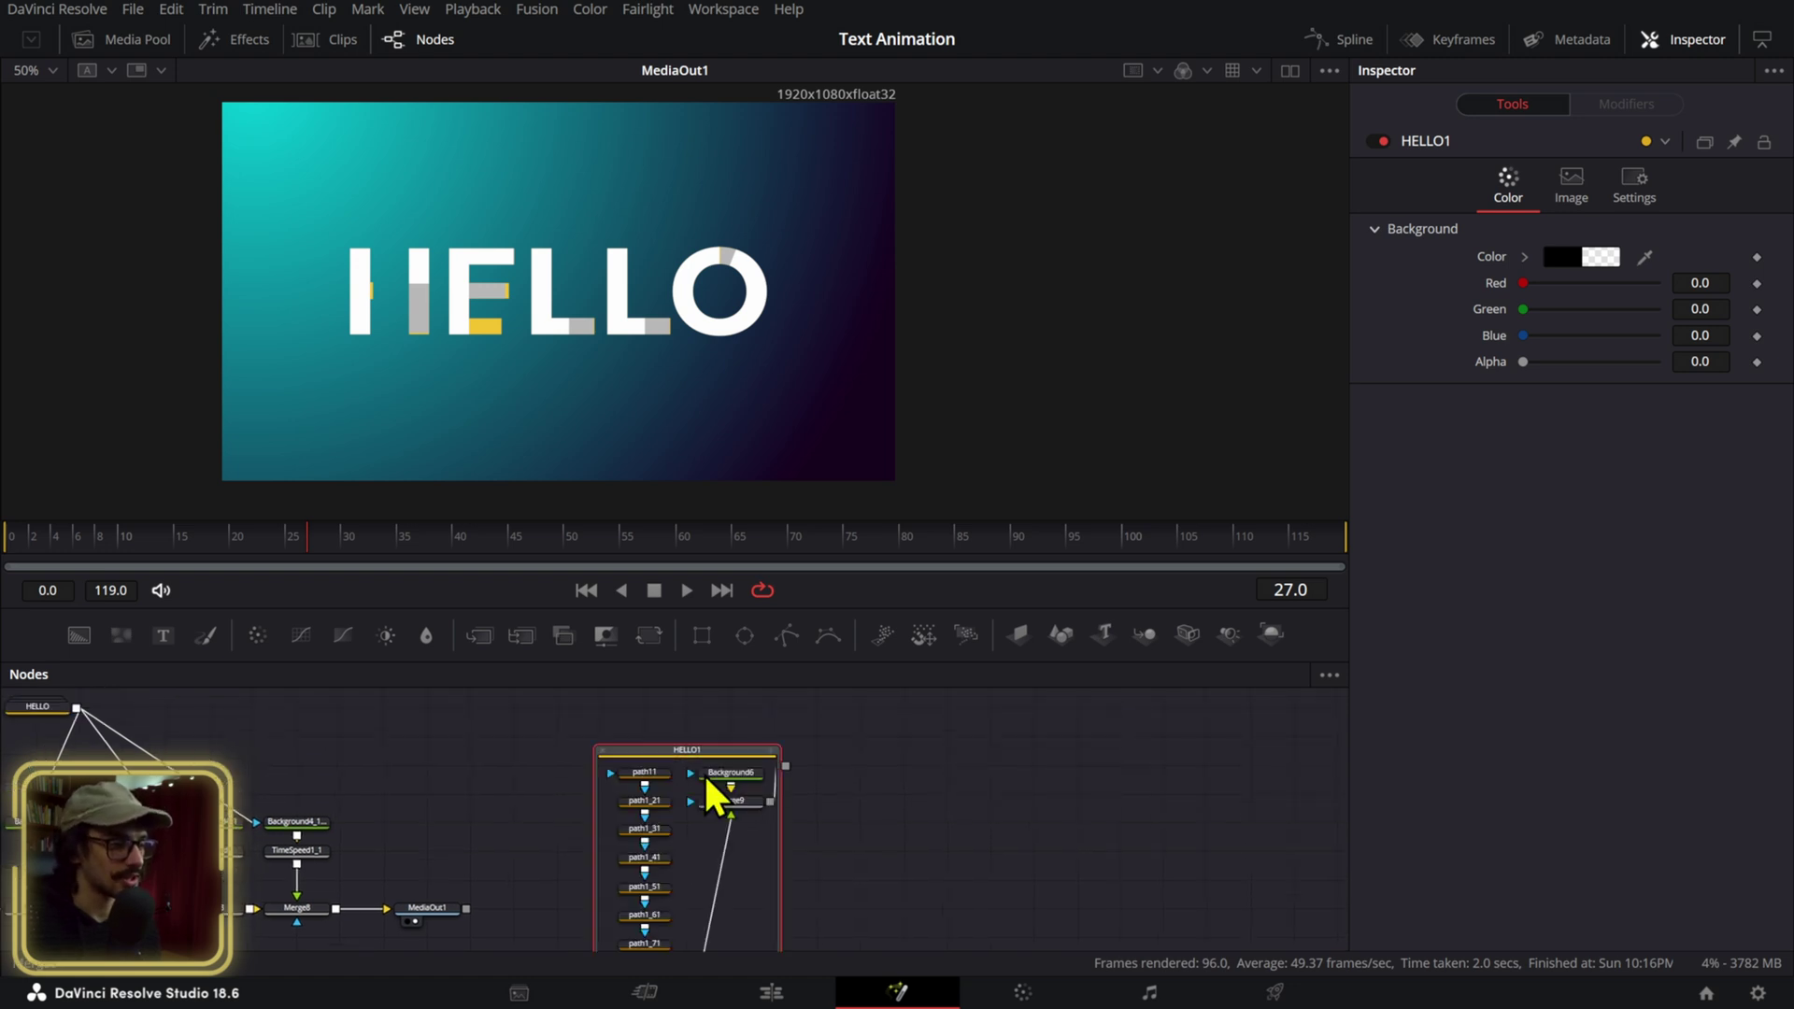
scroll(705, 775, down, 4)
double_click(711, 768)
scroll(711, 767, up, 3)
drag(682, 777, 832, 723)
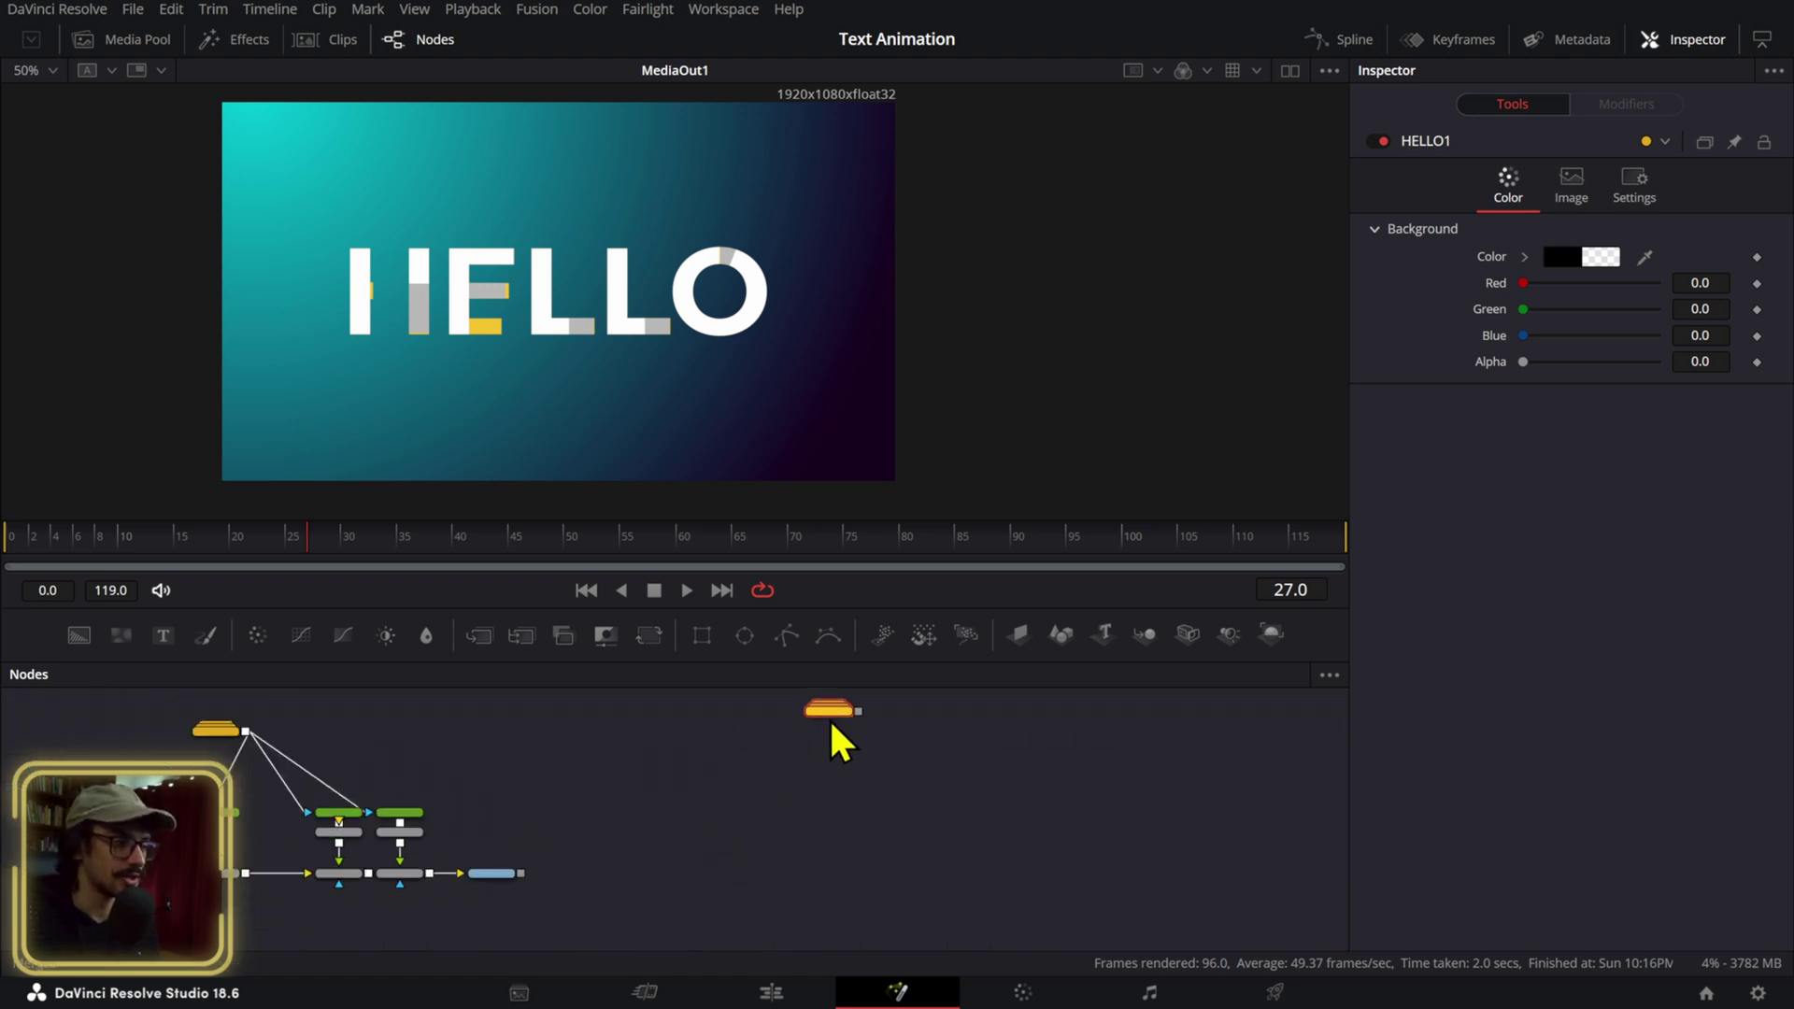
key(ctrl+e)
drag(846, 792, 1262, 787)
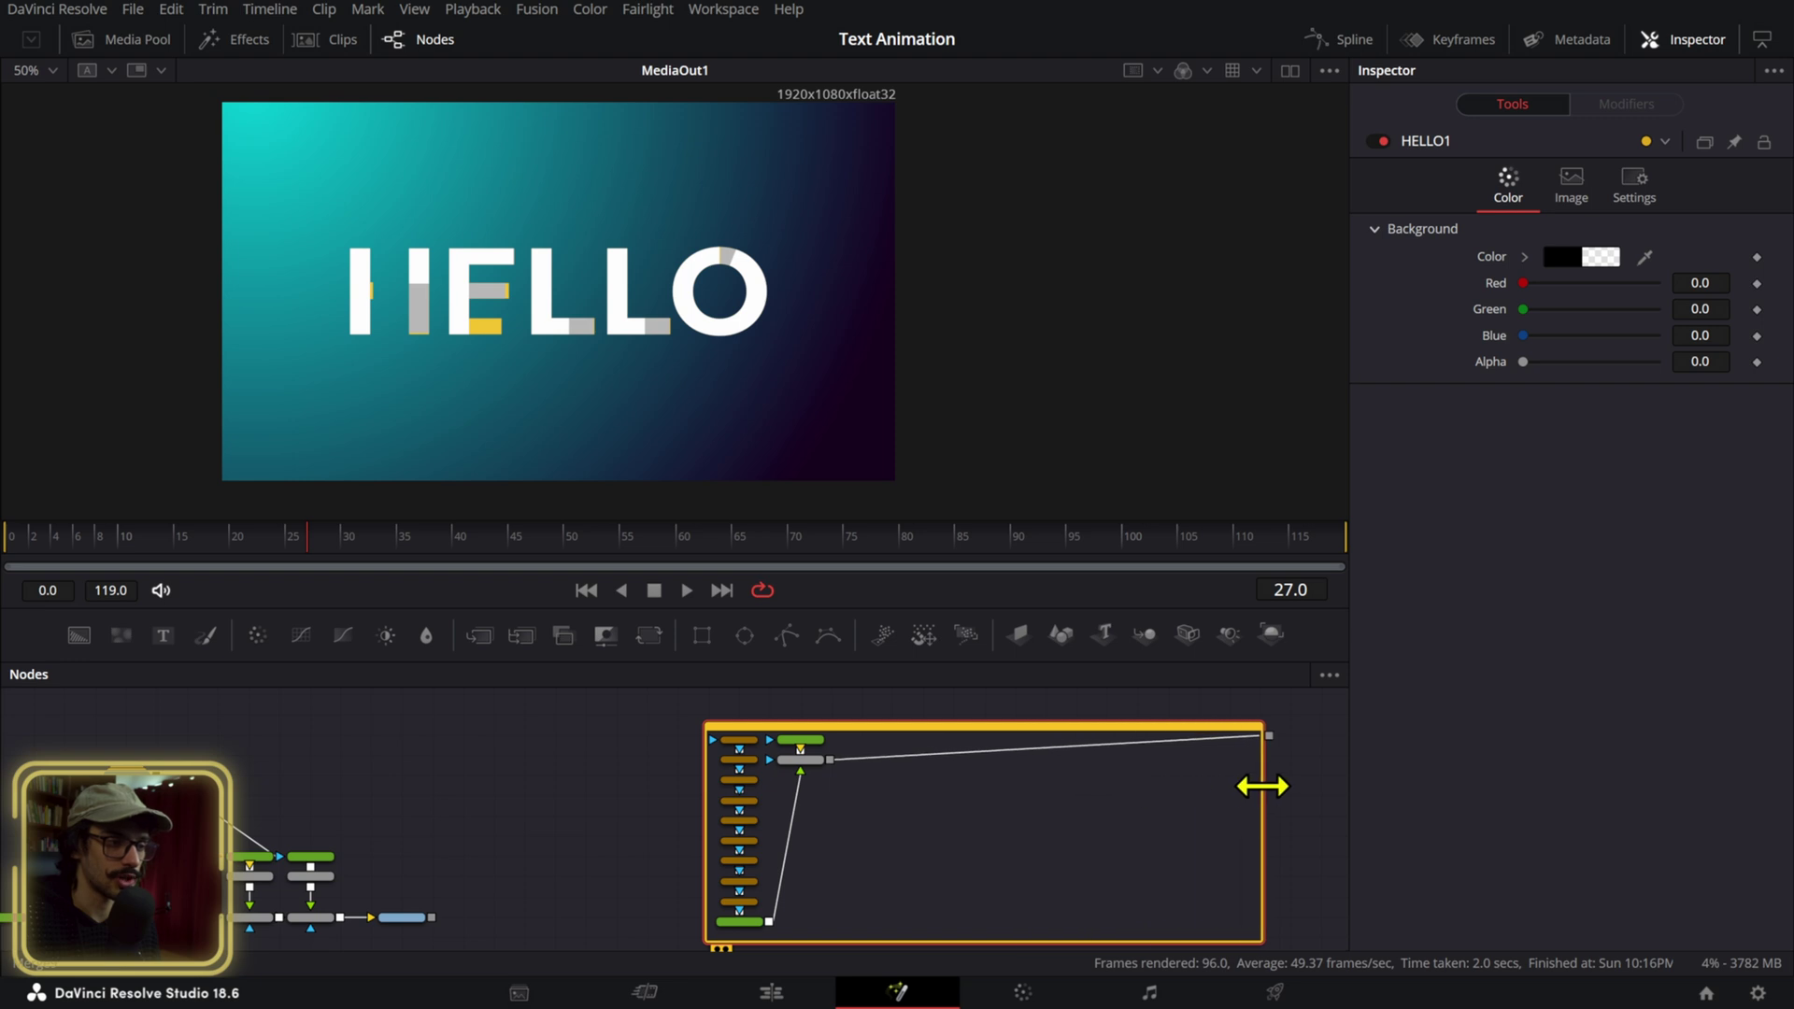
Move Background6 and Merge9 away from the path column inside the HELLO1 group and reposition the group.
drag(843, 733, 1001, 890)
scroll(959, 863, up, 3)
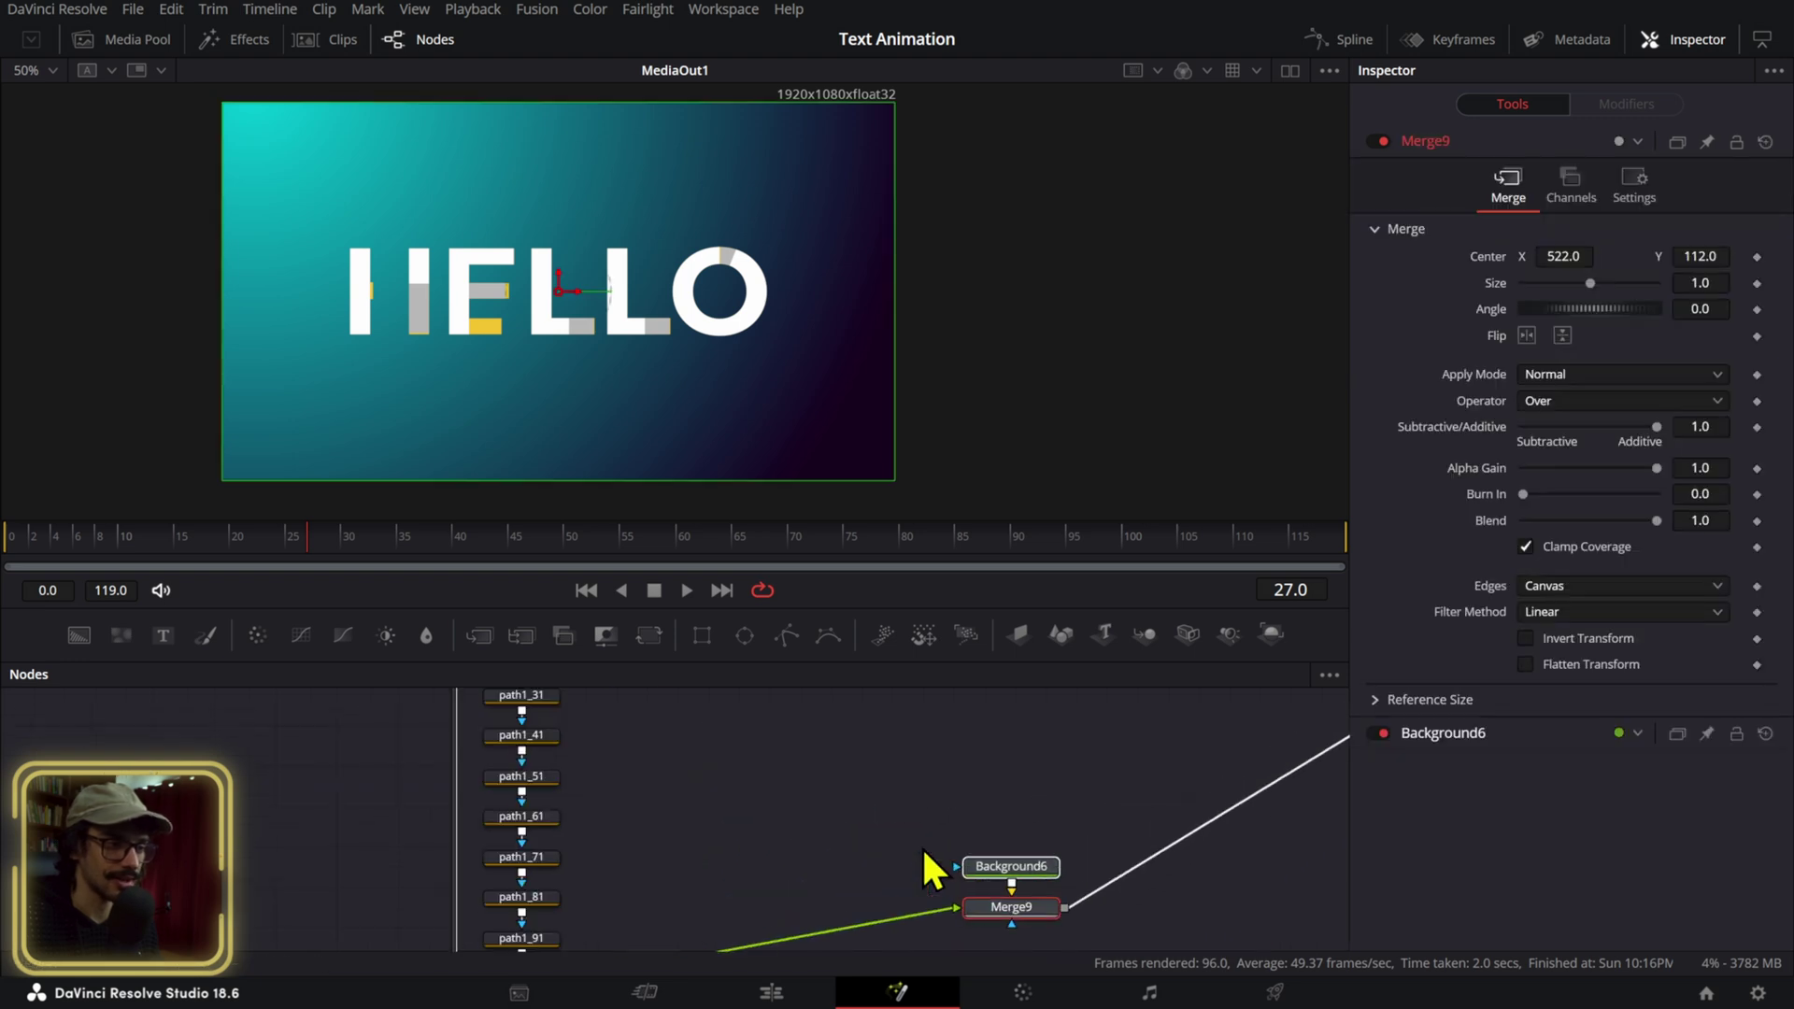
scroll(860, 837, down, 5)
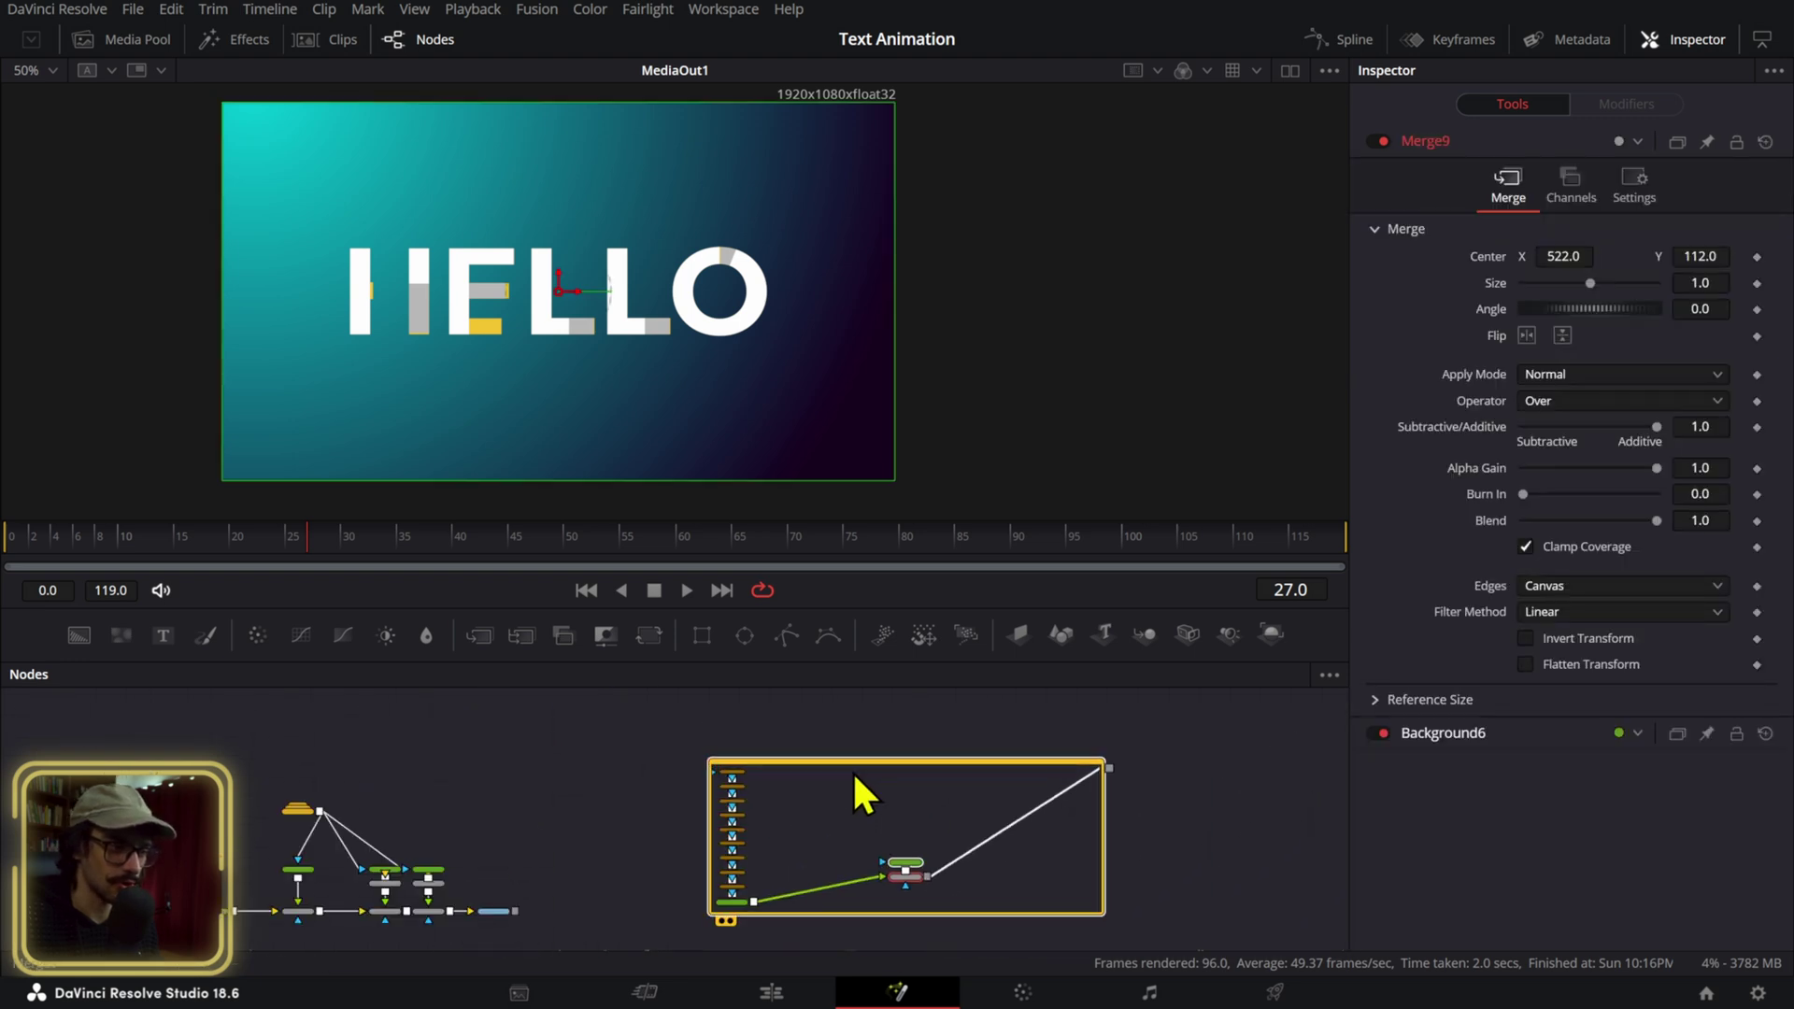
drag(854, 765, 742, 704)
click(740, 706)
Show the output of the HELLO1 group in the viewer.
scroll(672, 743, up, 3)
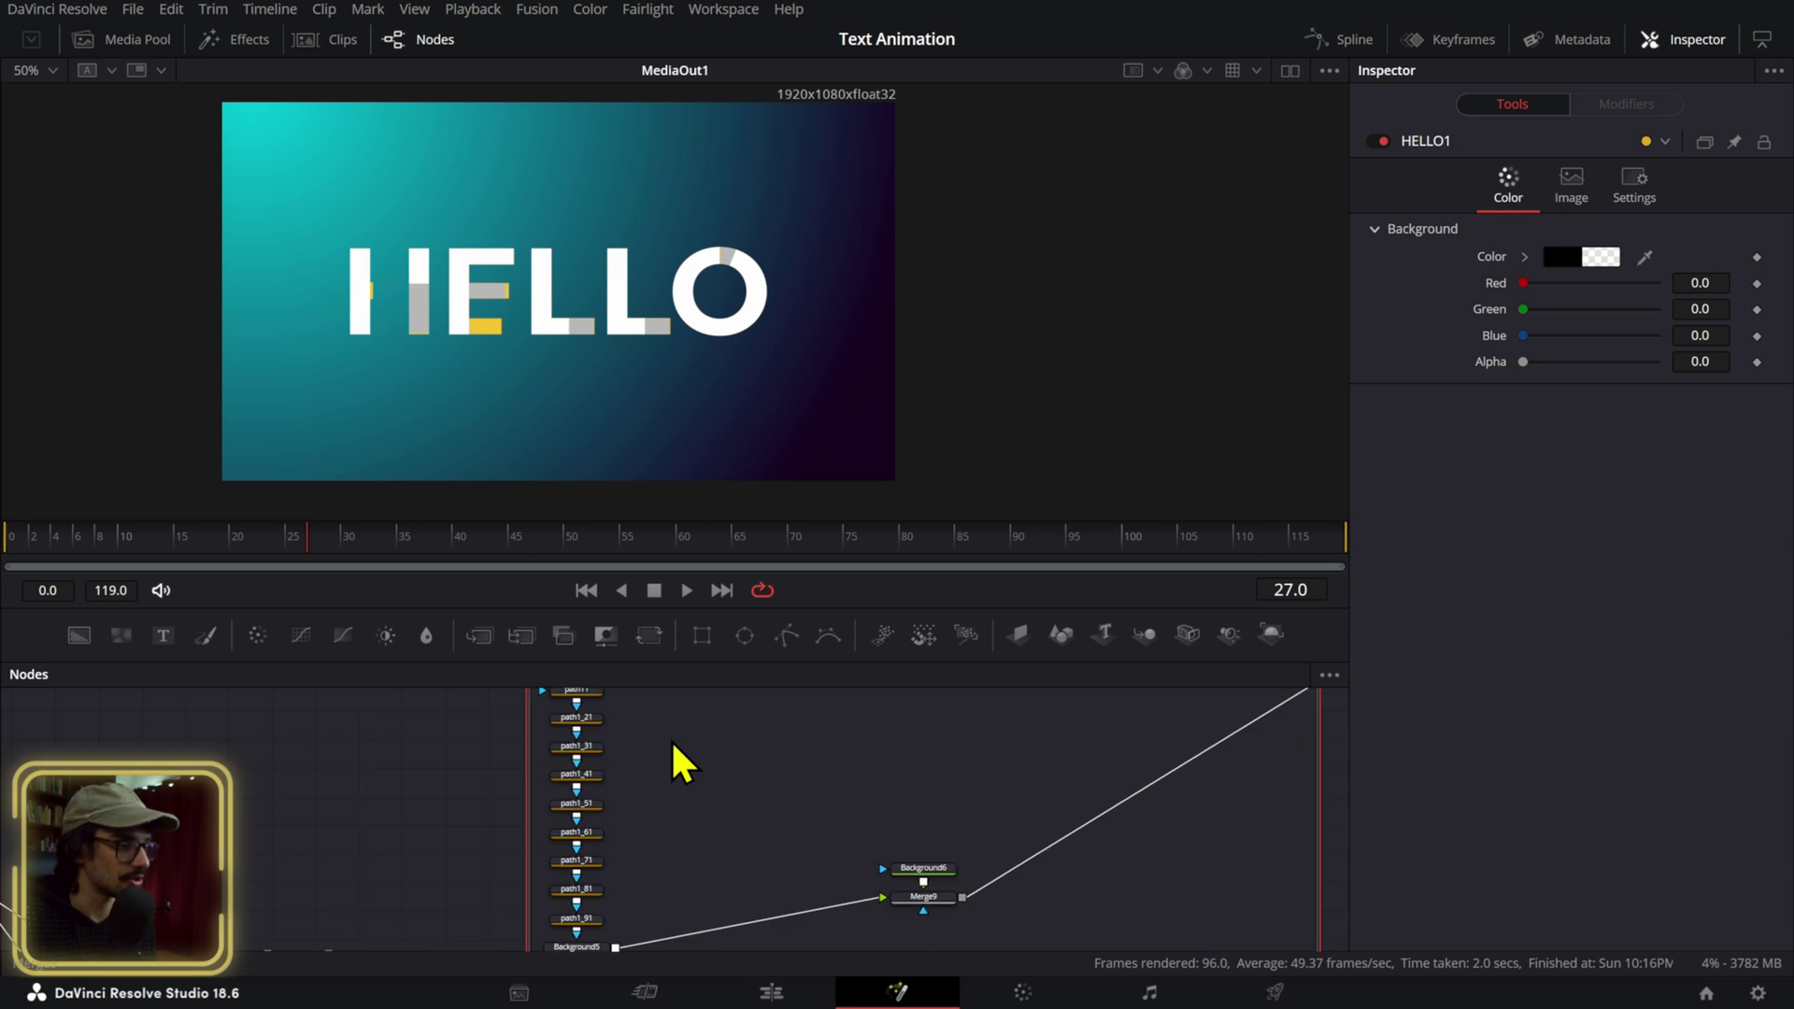
scroll(609, 789, down, 4)
scroll(581, 813, up, 3)
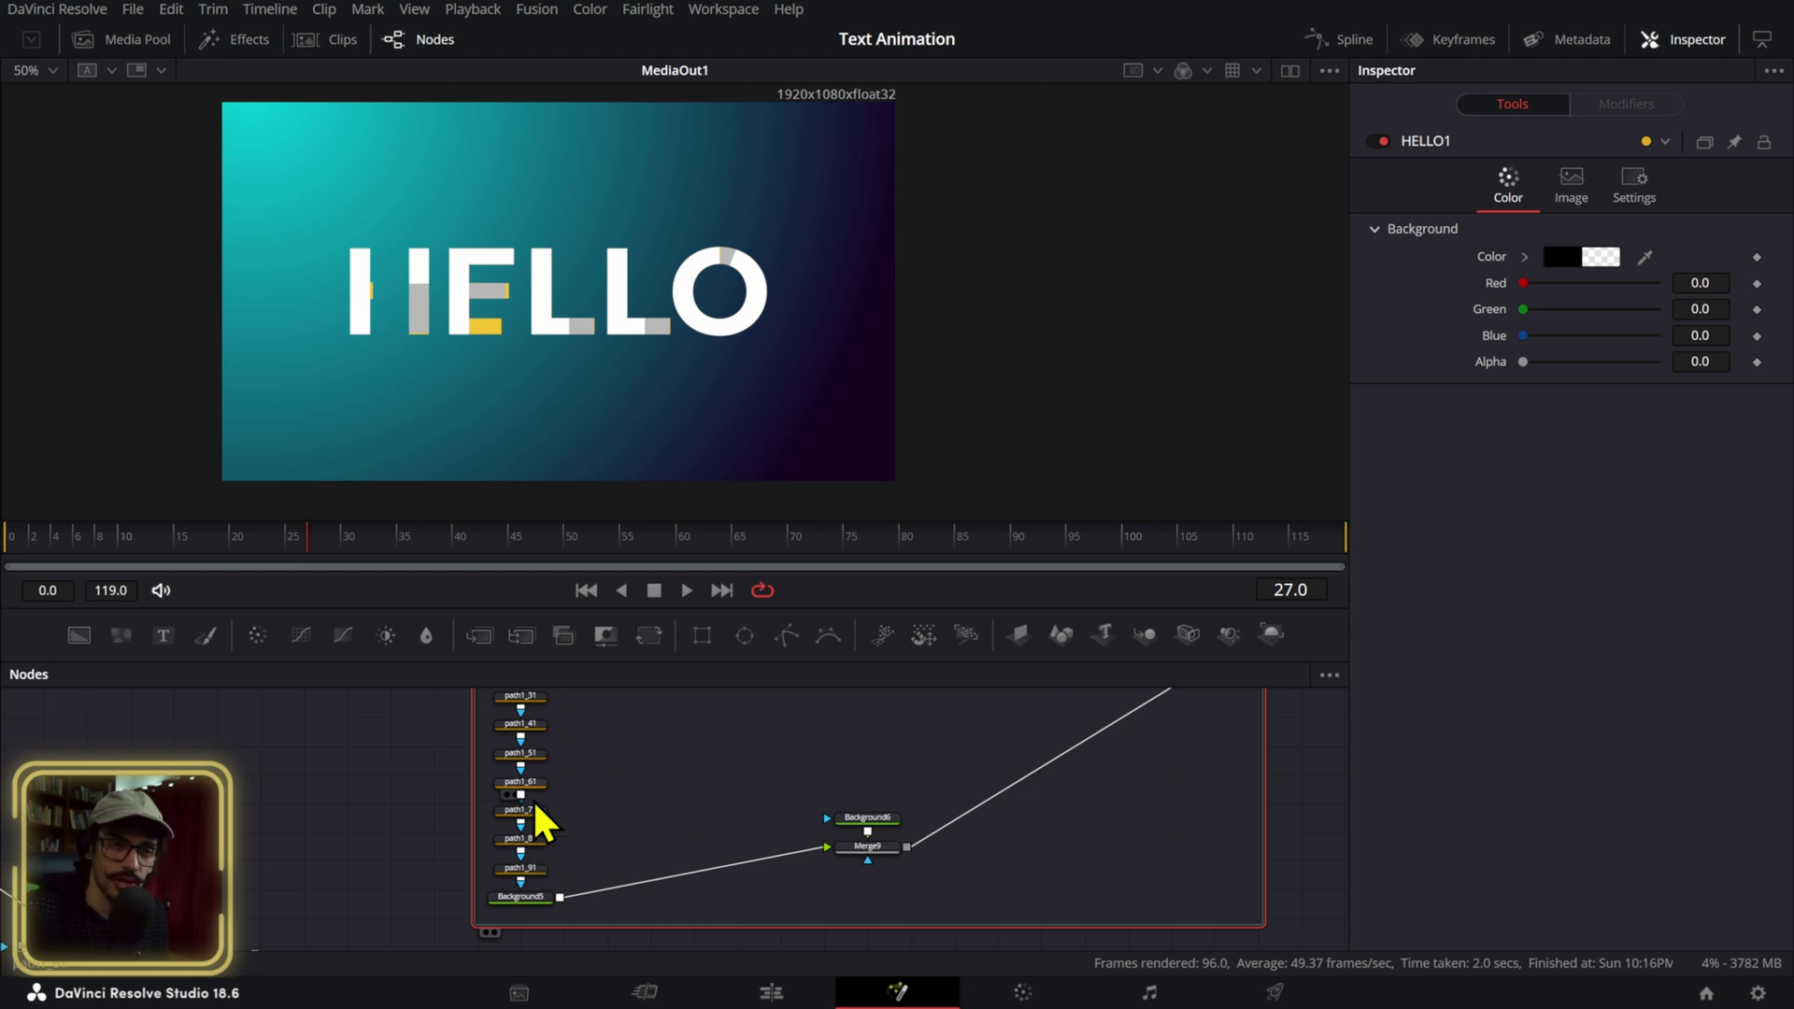
scroll(540, 823, up, 3)
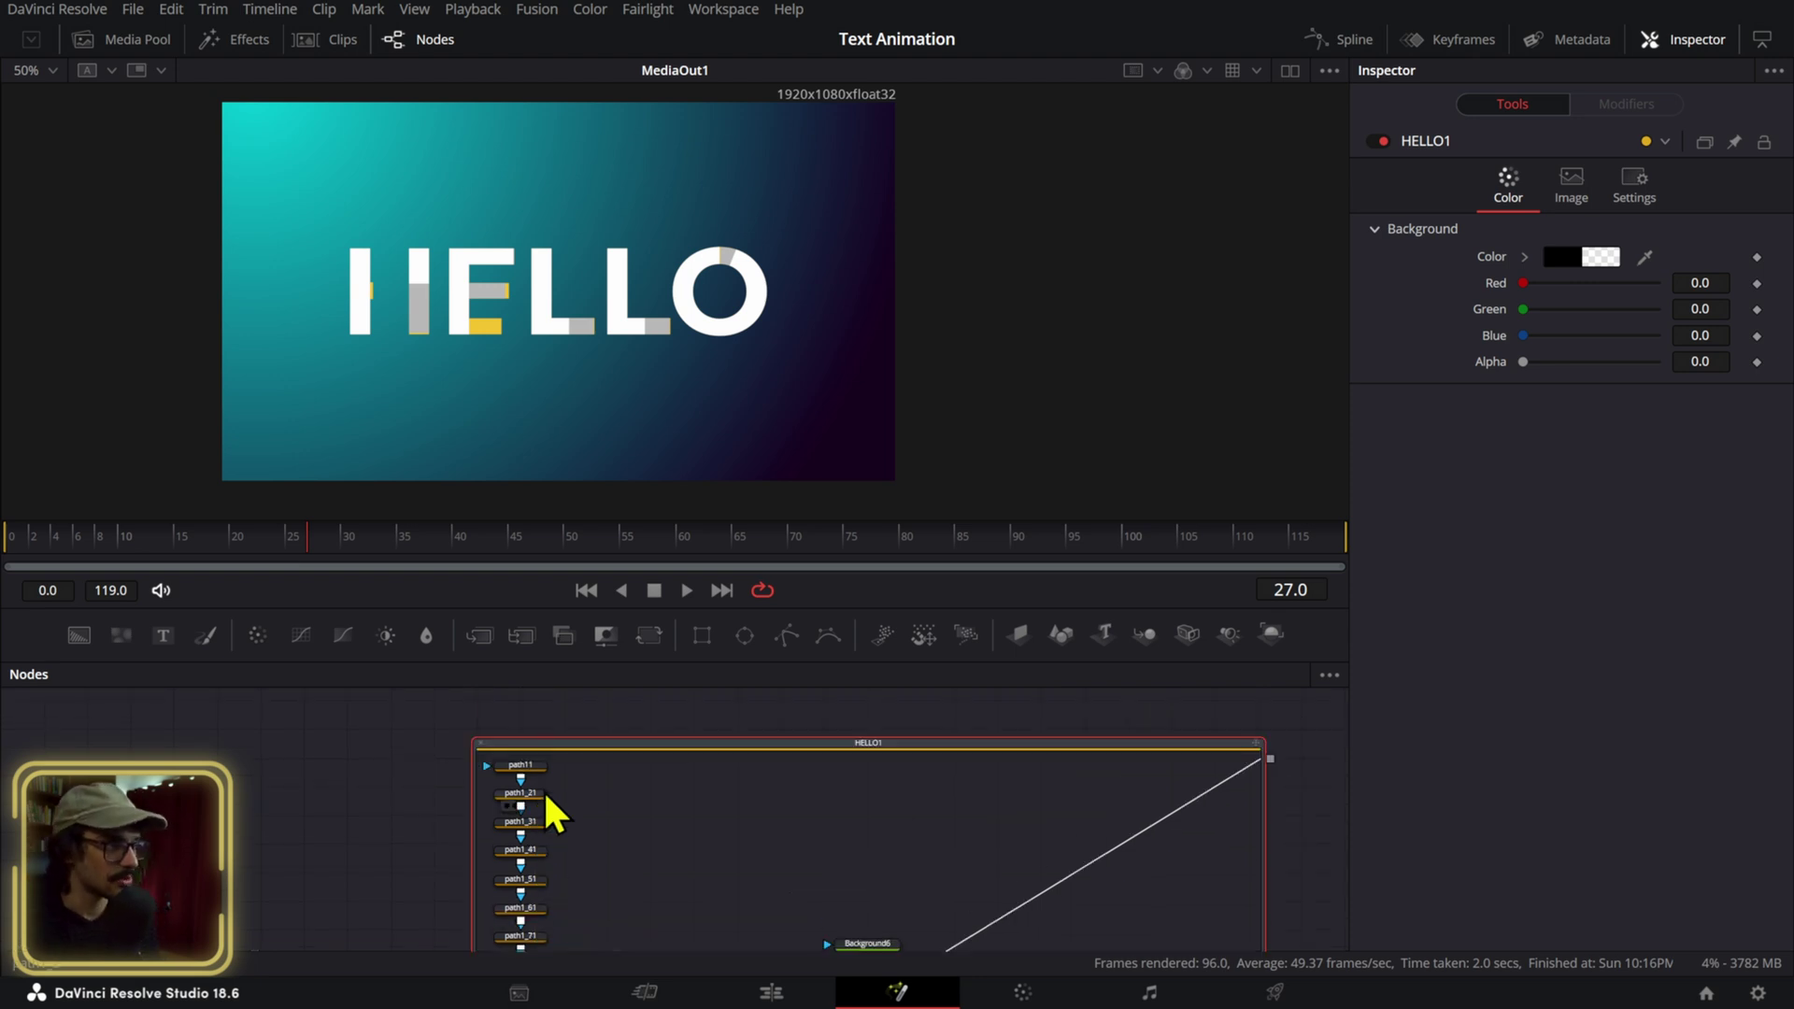
key(1)
scroll(621, 809, down, 1)
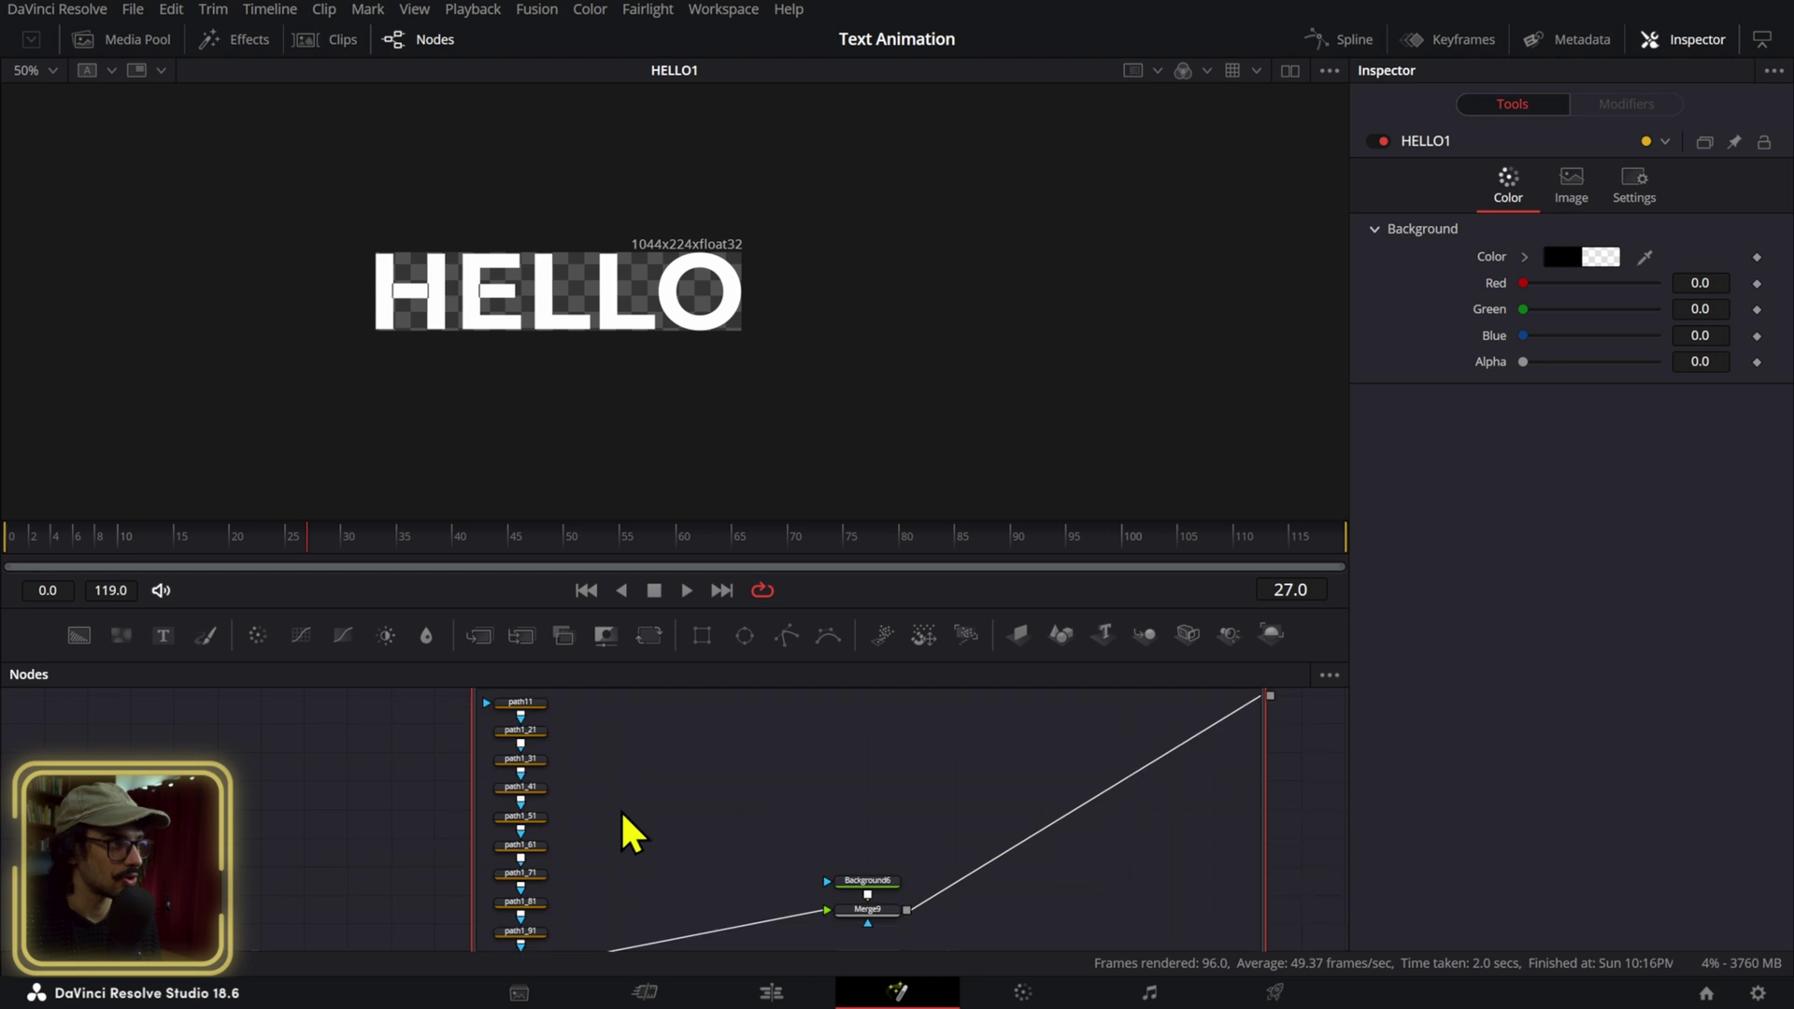
Extract path1_41 and path1_51, the letter E, from the path chain and place them beside it.
drag(656, 821, 696, 821)
scroll(696, 821, left, 2)
drag(766, 705, 730, 839)
scroll(410, 299, up, 2)
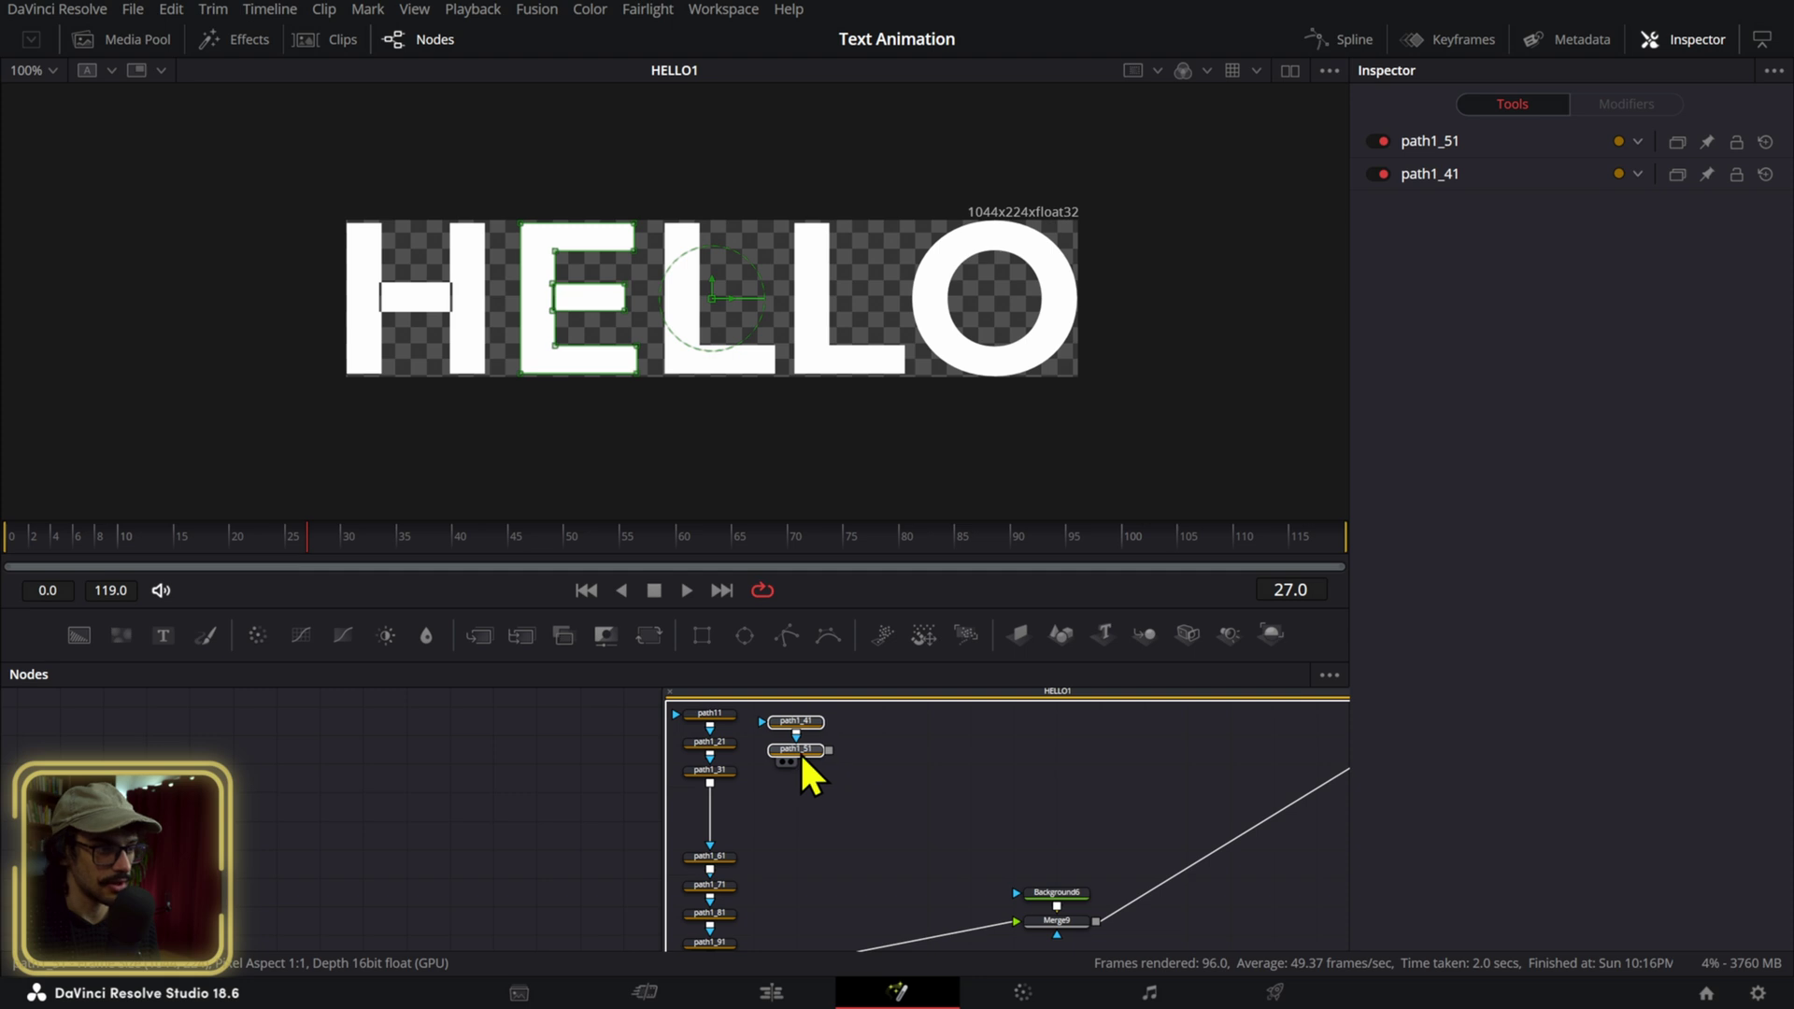
drag(800, 751, 800, 754)
Extract path1_61 and path1_71 from the chain and separate them into two unconnected nodes, one for each L.
drag(770, 829, 707, 895)
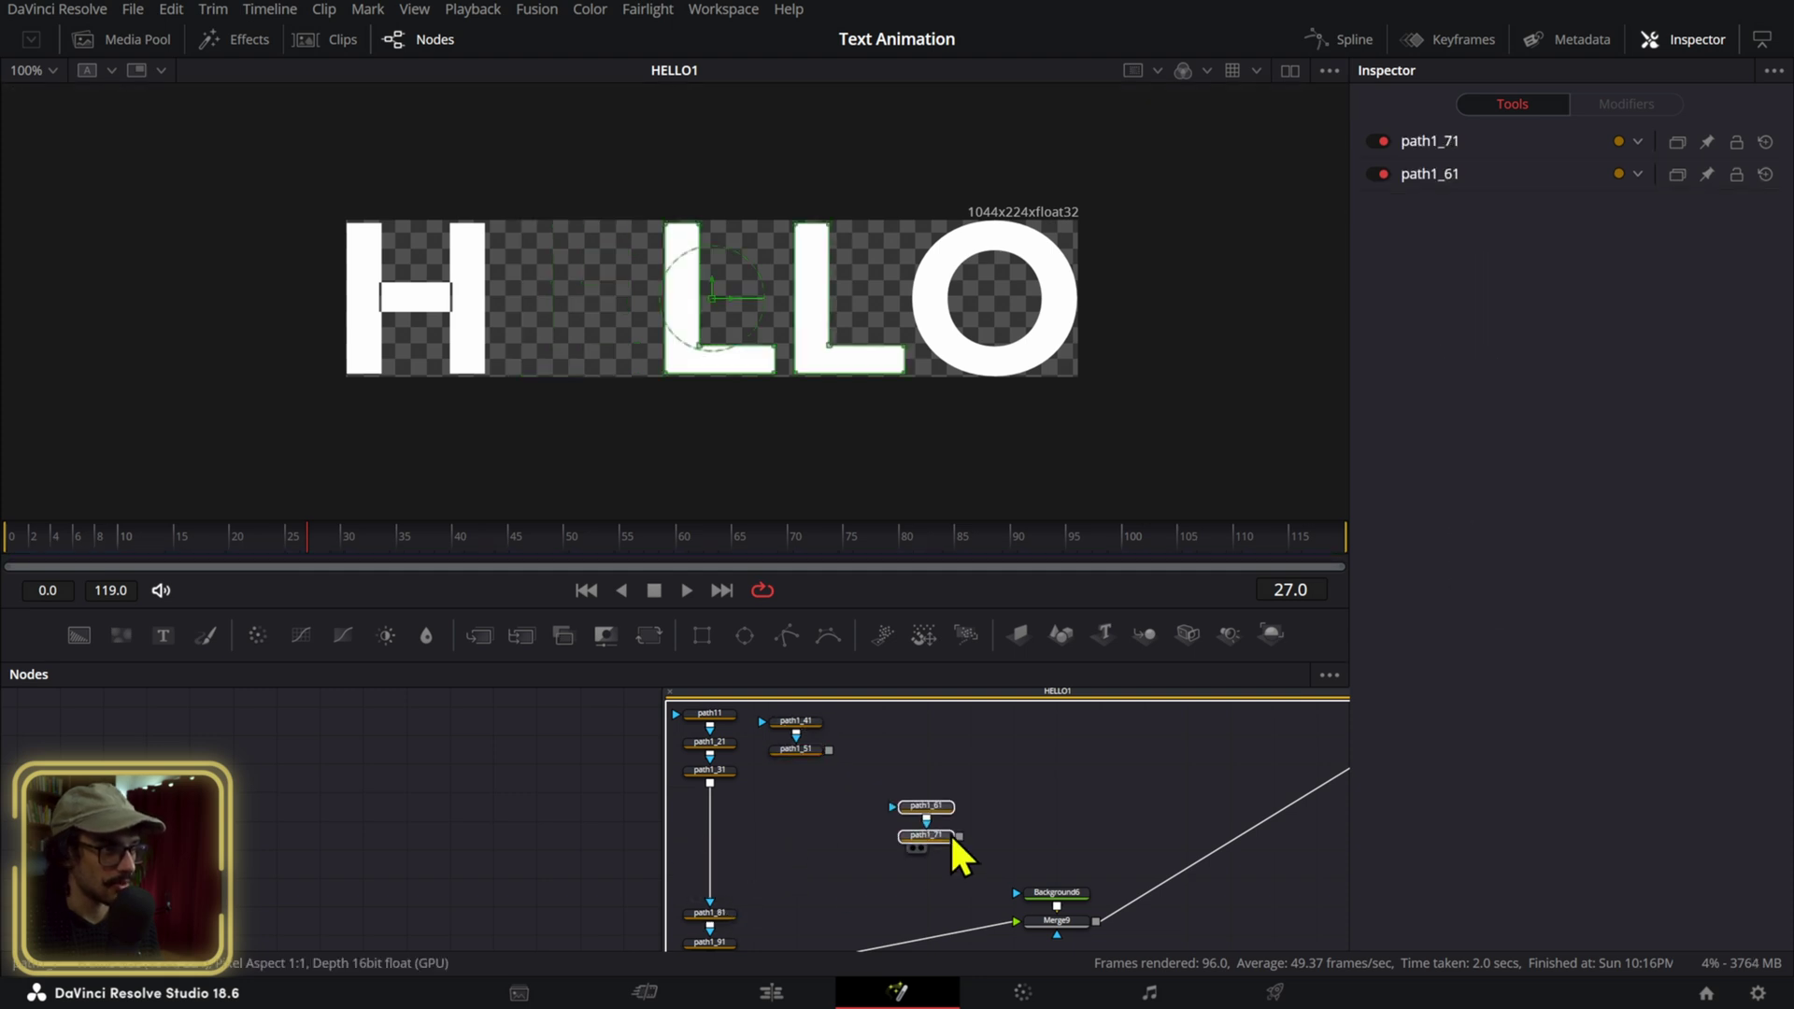
click(895, 753)
key(ctrl+p)
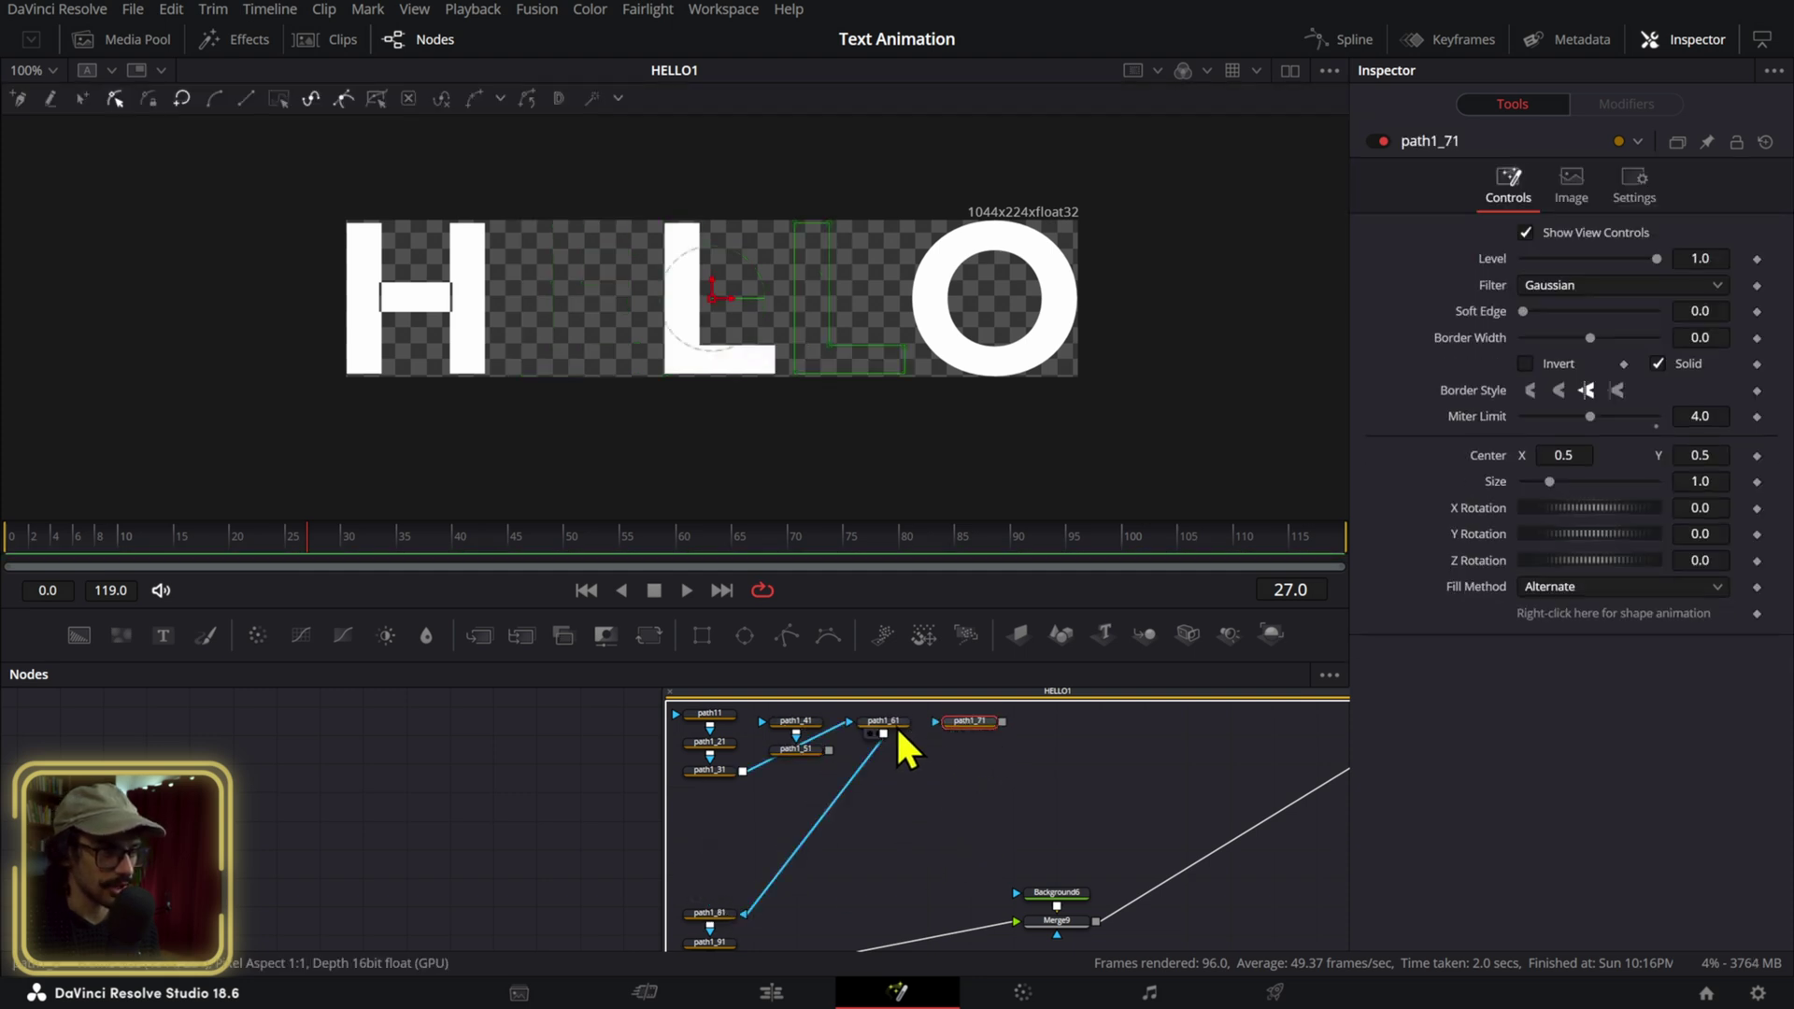
click(893, 725)
key(ctrl+p)
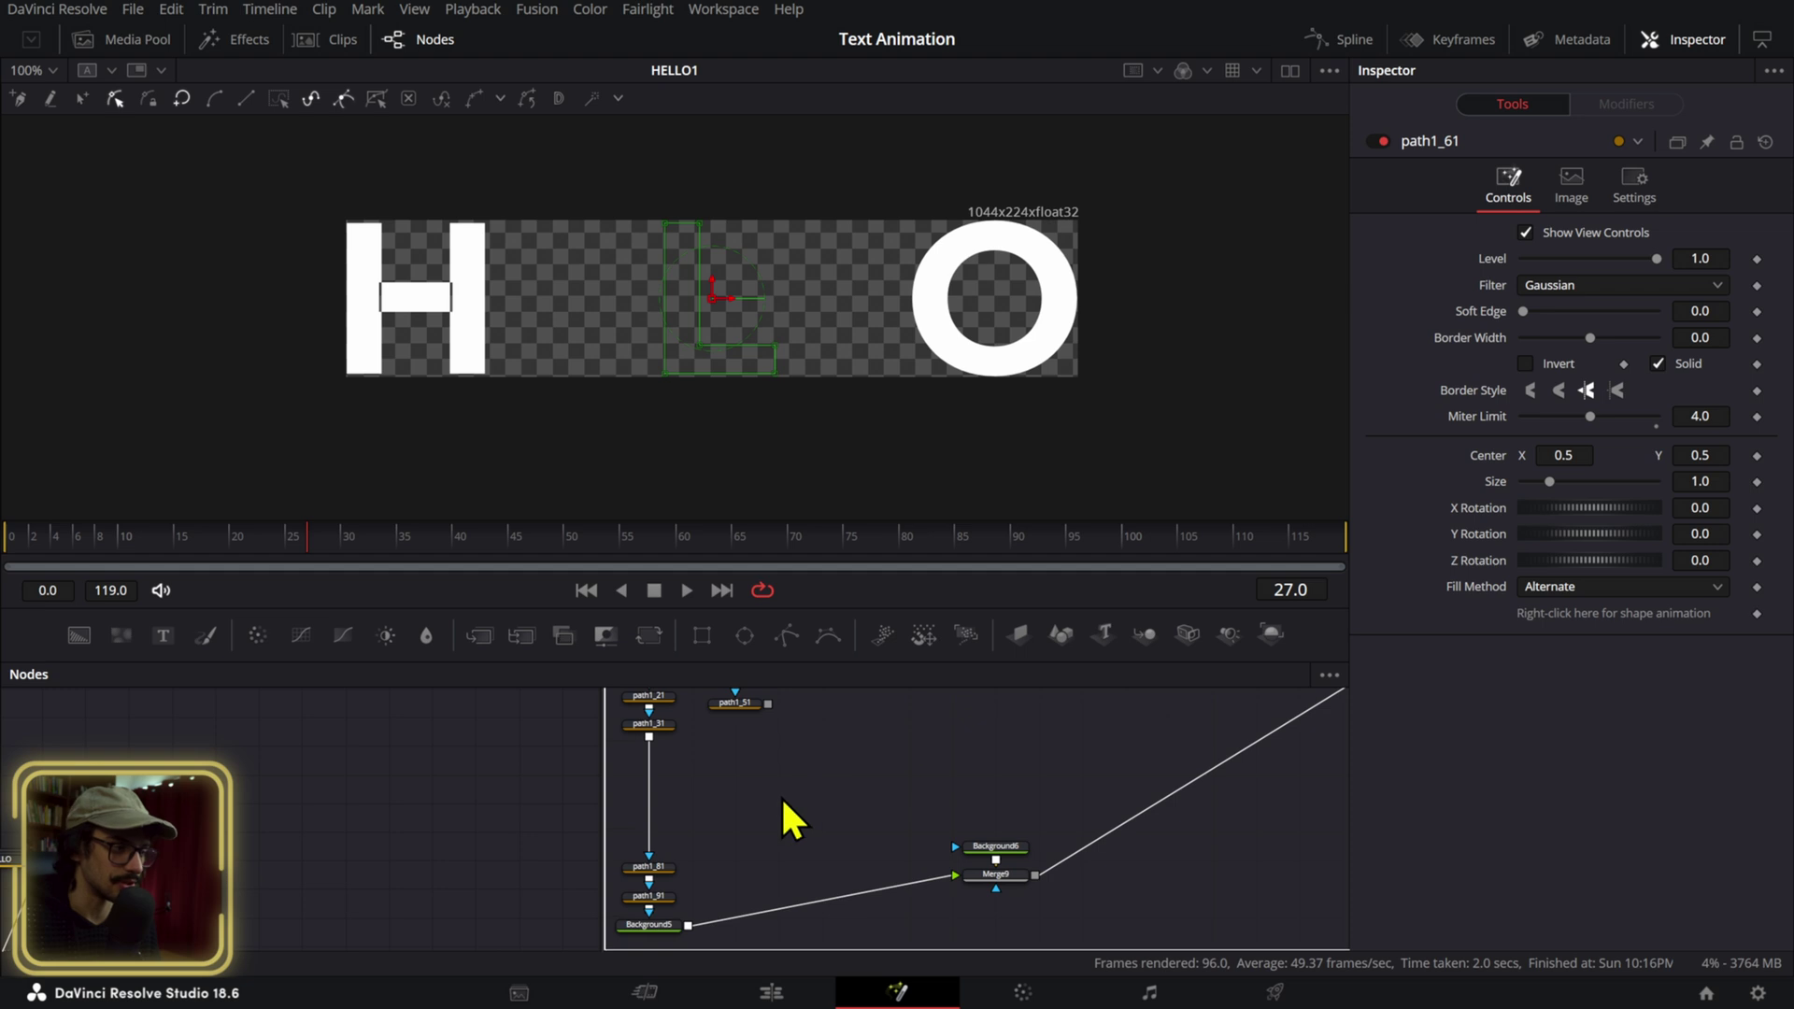
Extract path1_81 and path1_91, the letter O, from the chain and move Background6 and Merge9 further away.
drag(795, 803, 668, 725)
key(ctrl+p)
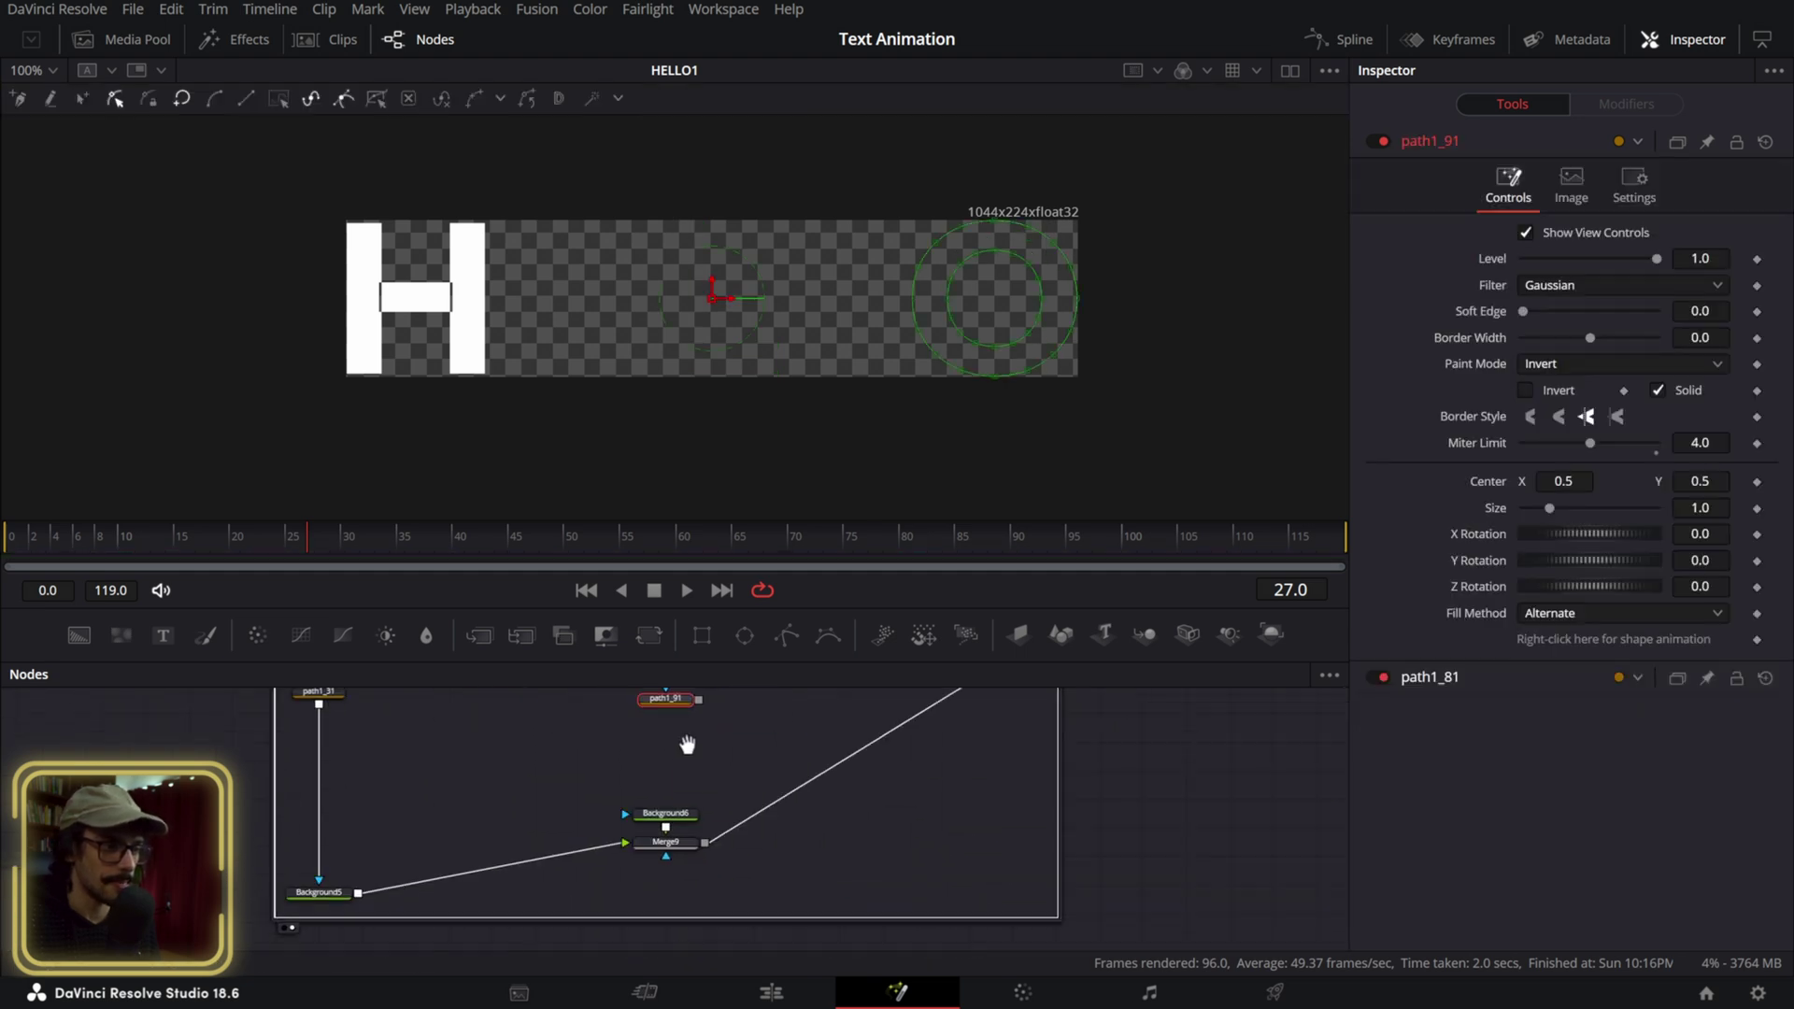
drag(701, 792, 843, 874)
Create four unconnected copies of the Background5 node in a row above it.
click(378, 904)
click(328, 892)
key(ctrl+c)
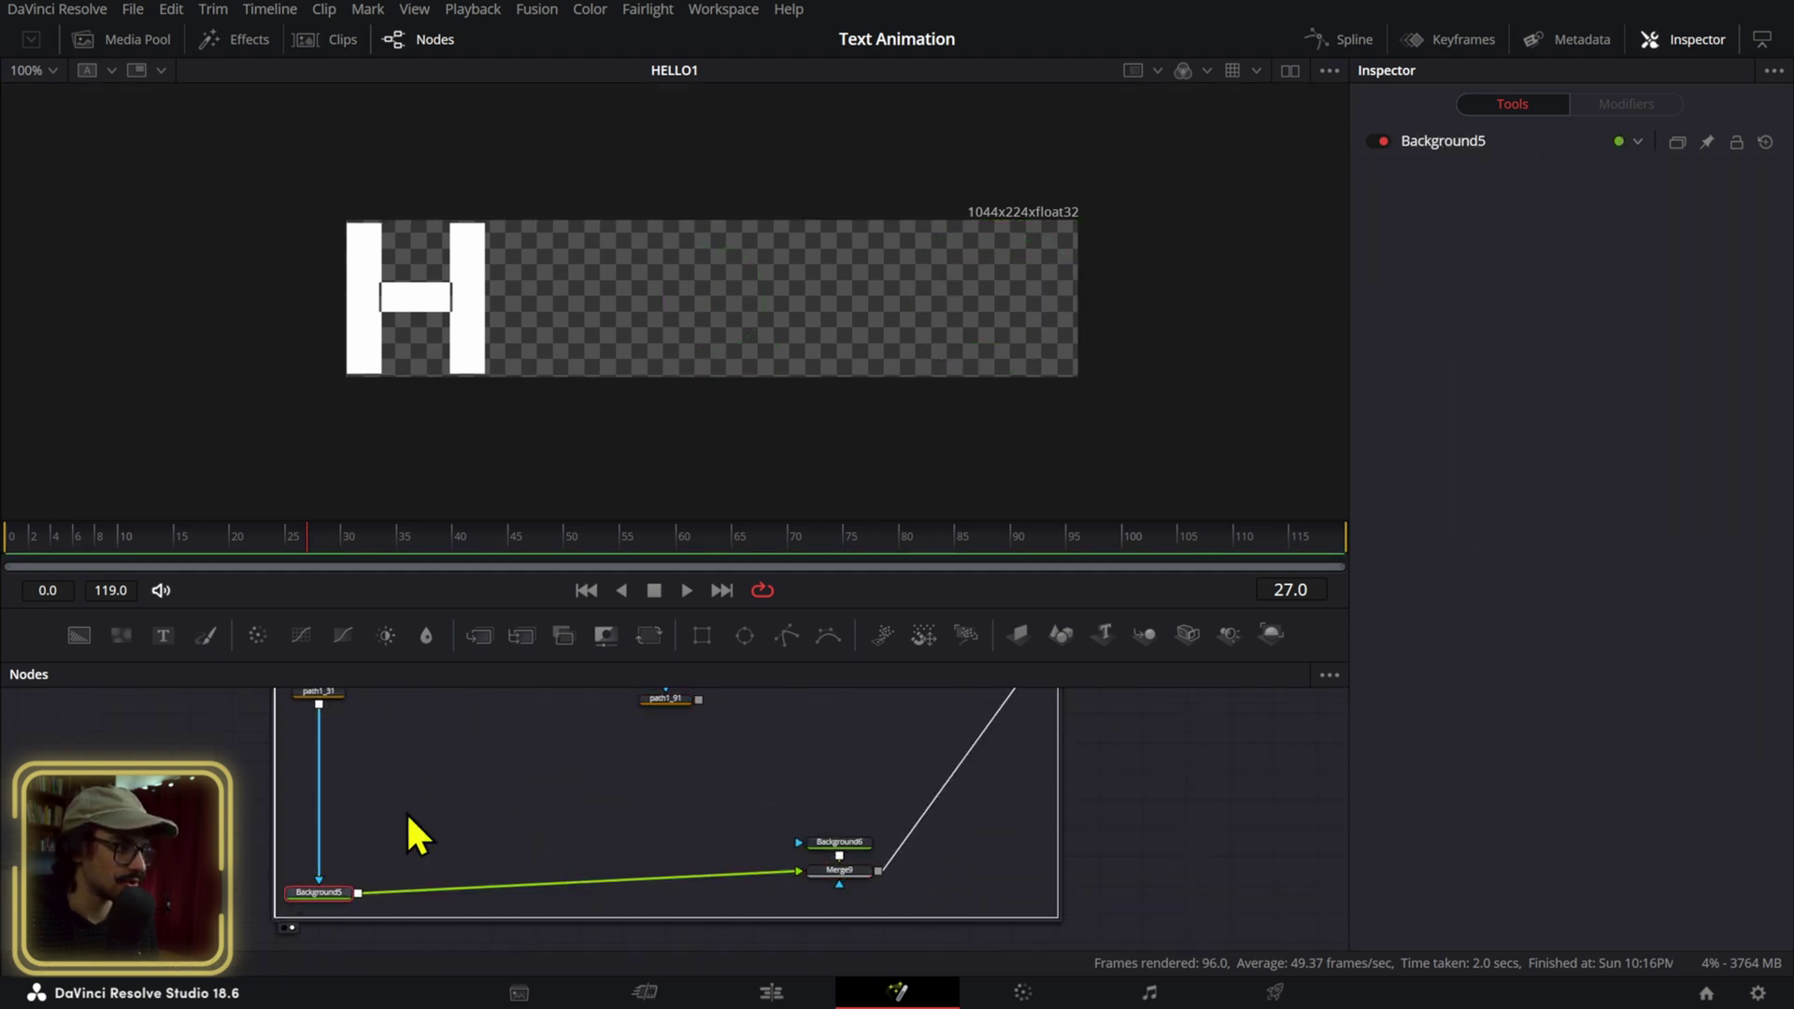
click(405, 811)
key(ctrl+v)
click(492, 811)
key(ctrl+v)
key(ctrl+v)
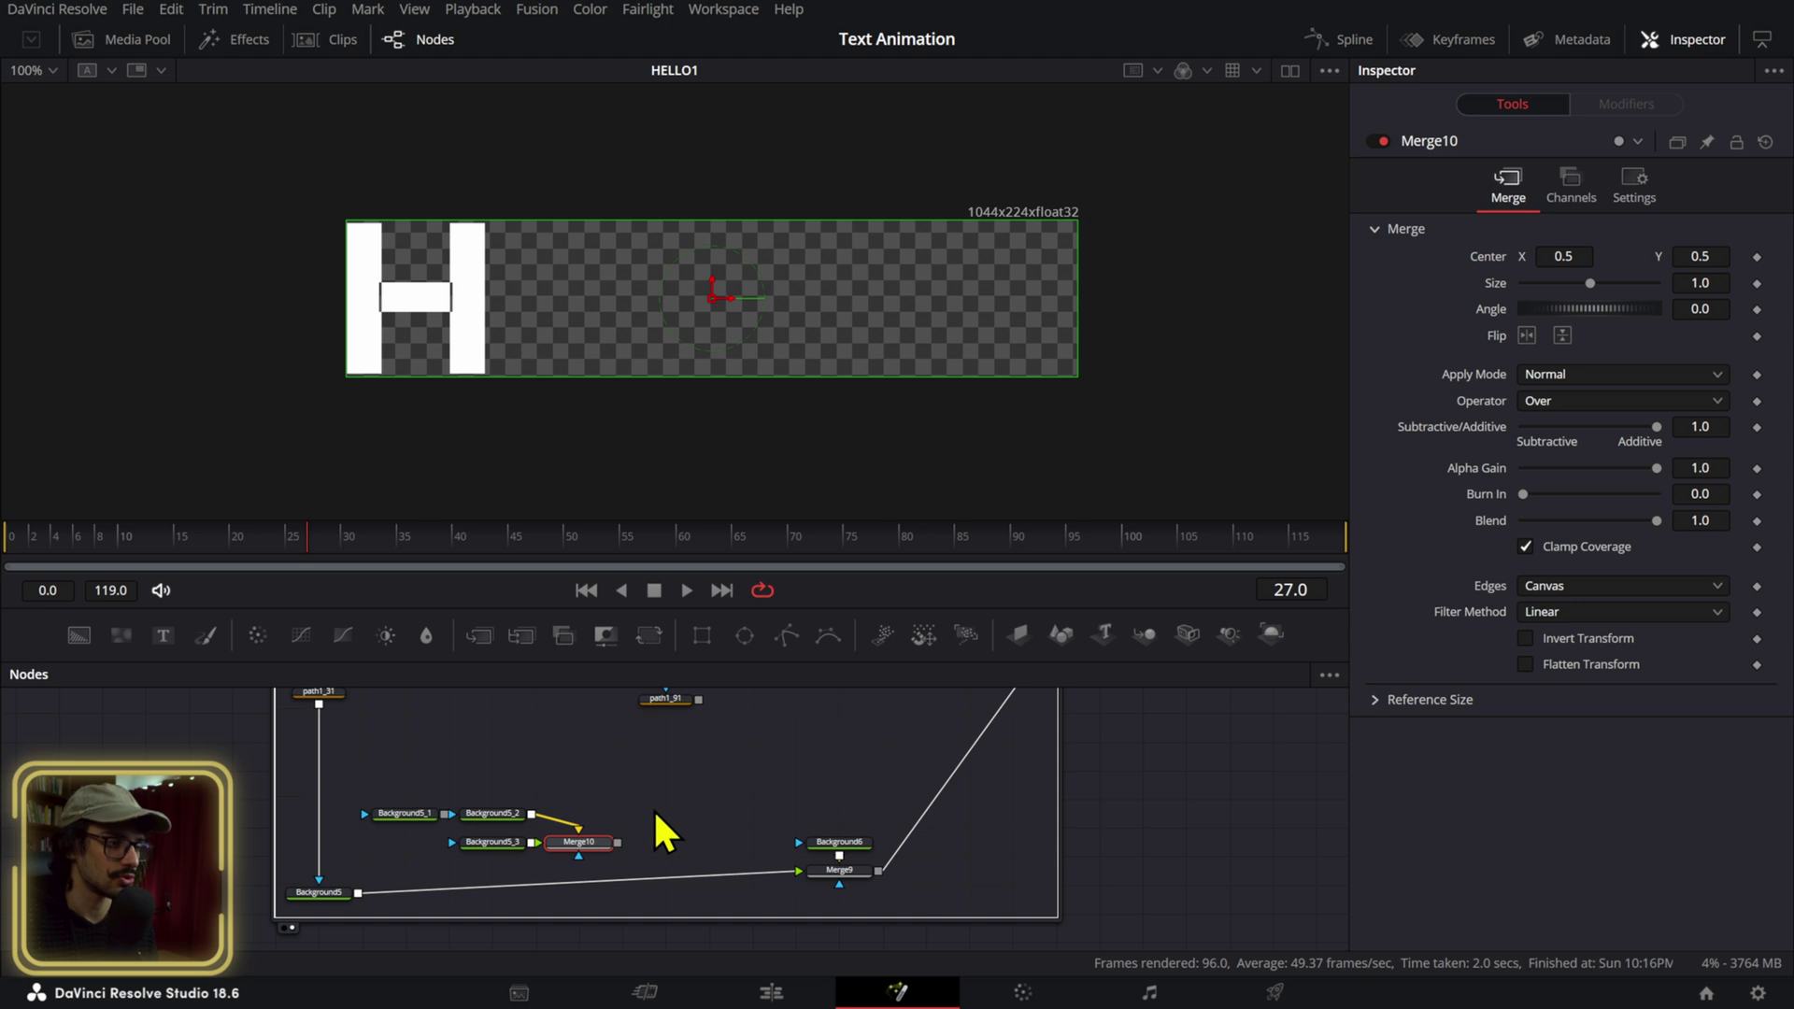
key(ctrl+z)
click(616, 816)
key(ctrl+v)
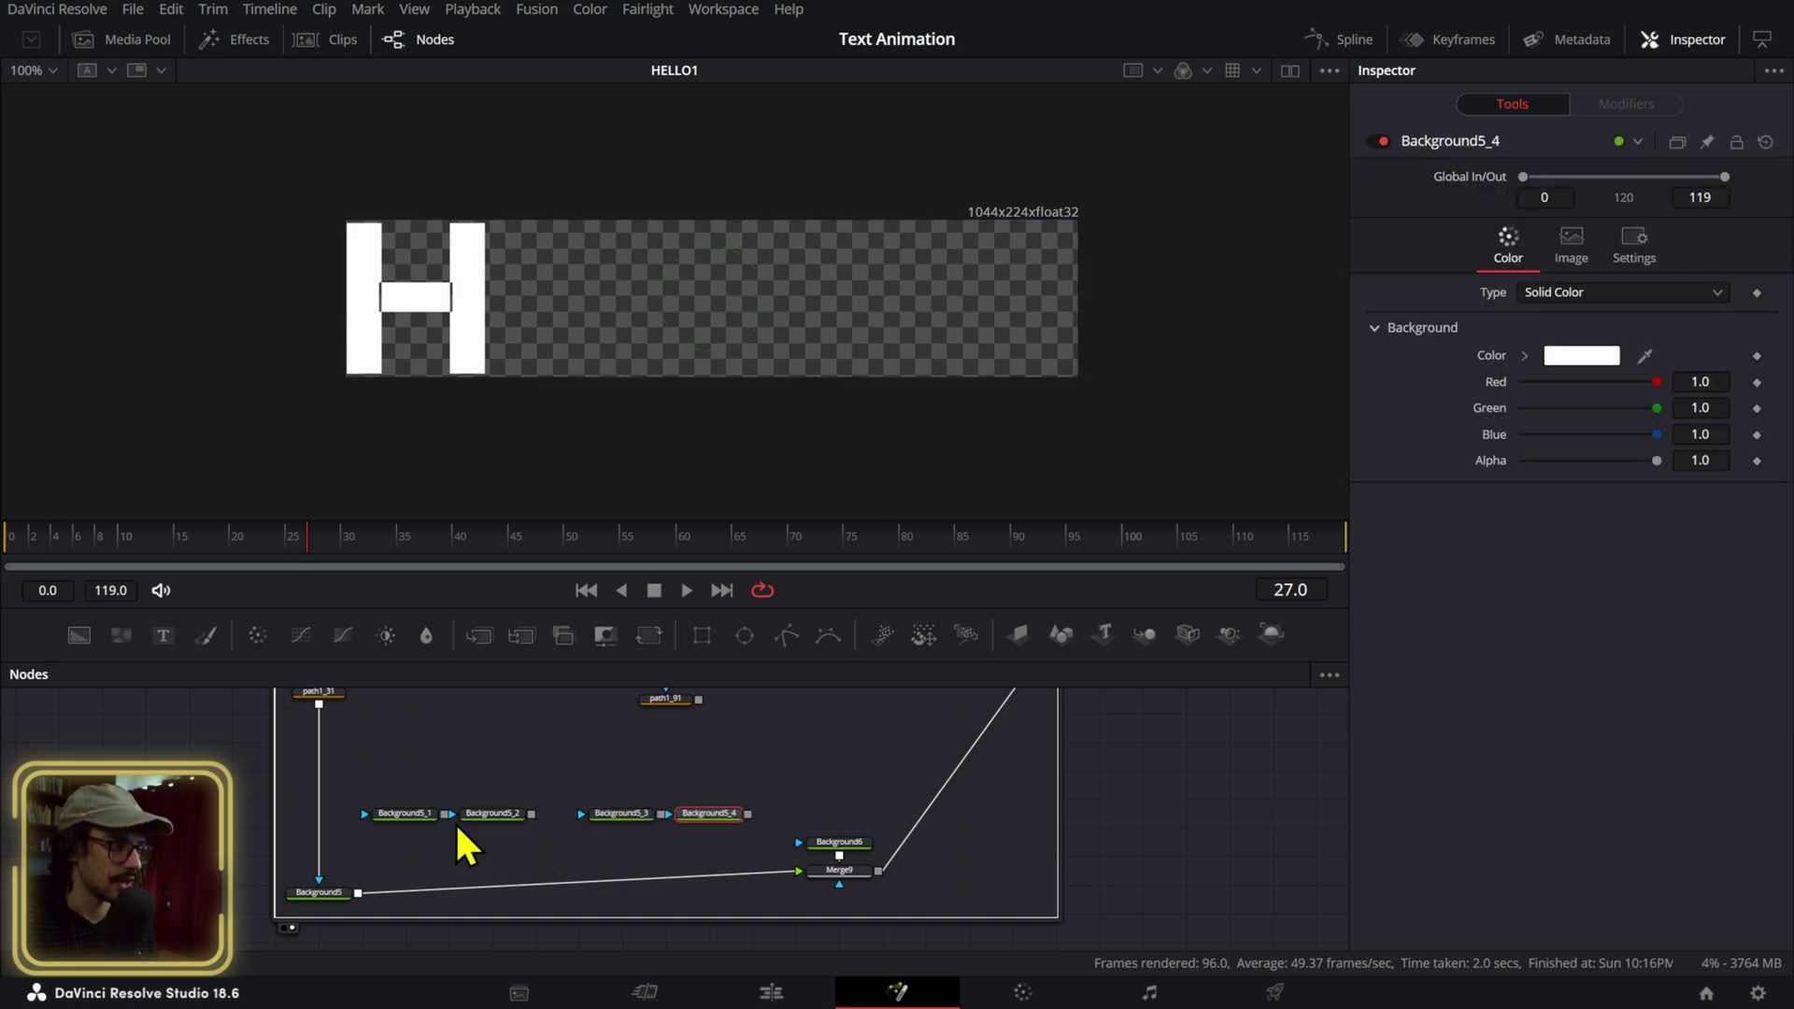
Merge the four Background5 copies over the original background and connect each remaining letter's path to its own copy as a mask.
drag(367, 897, 444, 893)
drag(657, 815, 530, 891)
drag(746, 815, 666, 890)
scroll(708, 834, up, 3)
drag(698, 764, 710, 879)
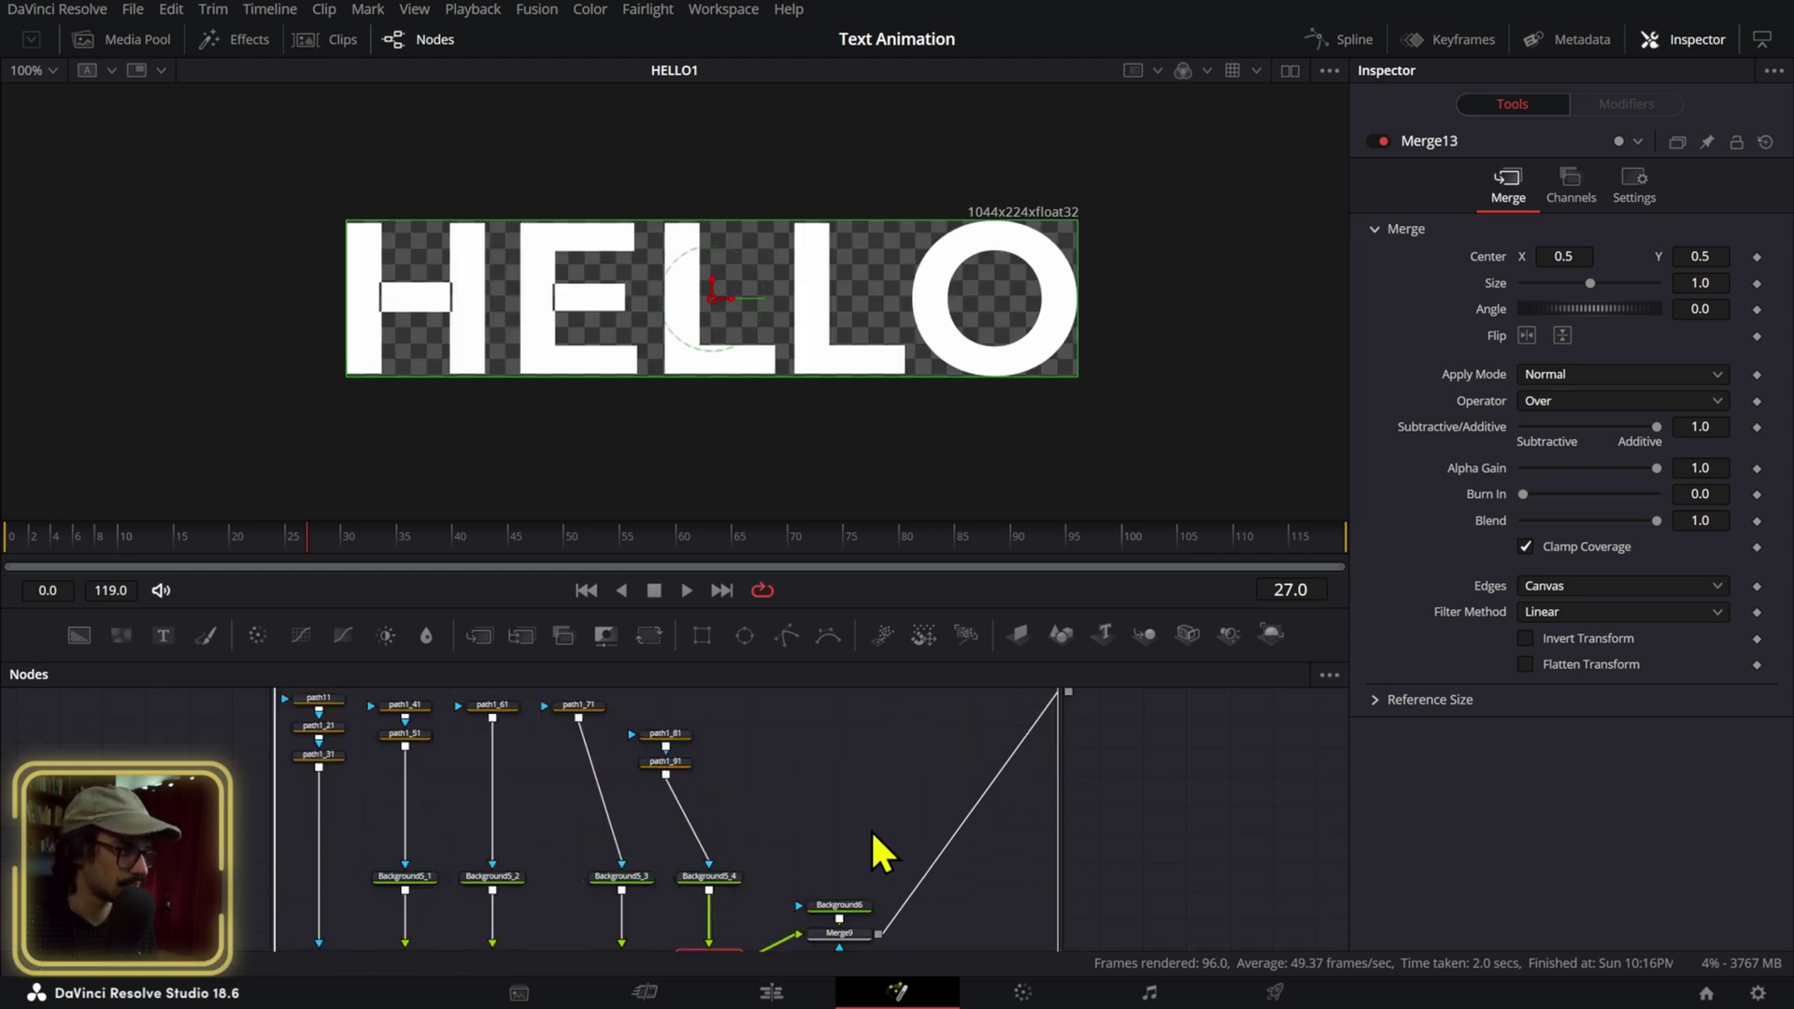
Set the Paint Mode of the path1_31 mask, the crossbar of the H, to Add.
click(322, 753)
scroll(461, 389, up, 5)
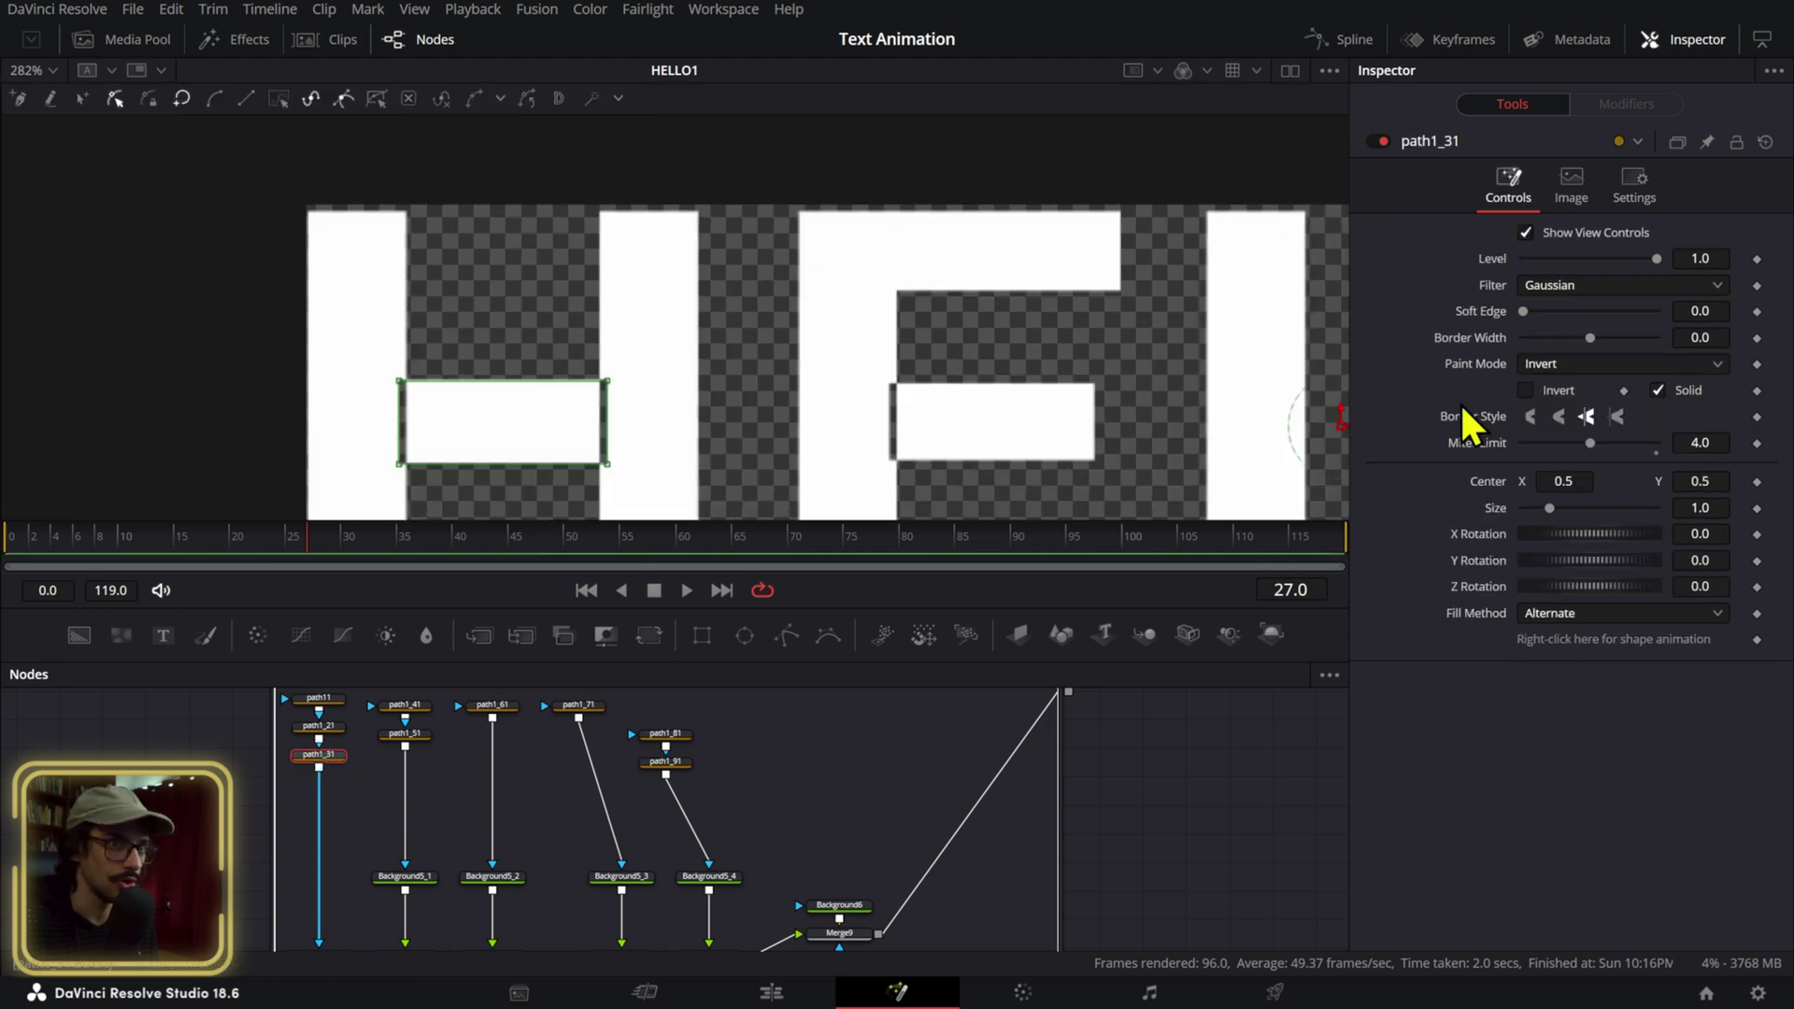
click(1532, 367)
click(1551, 416)
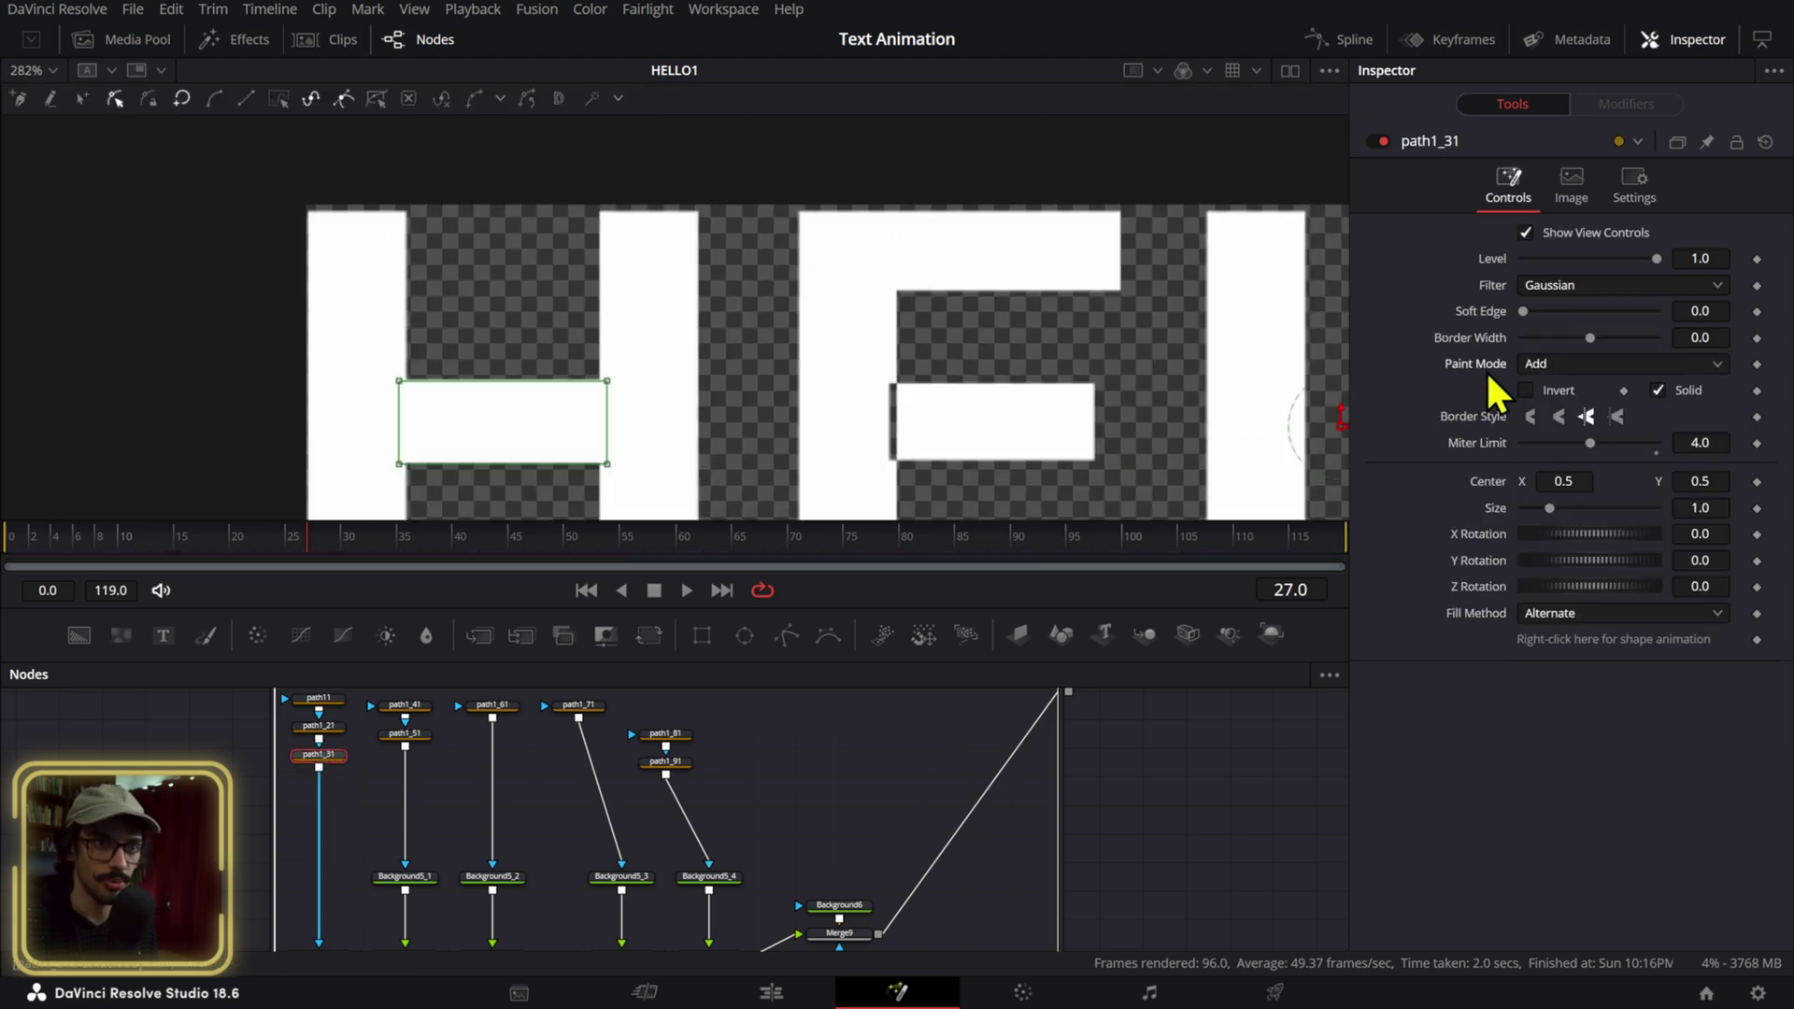
Set the Paint Mode of the path1_51 mask, part of the letter E, to Add.
click(405, 709)
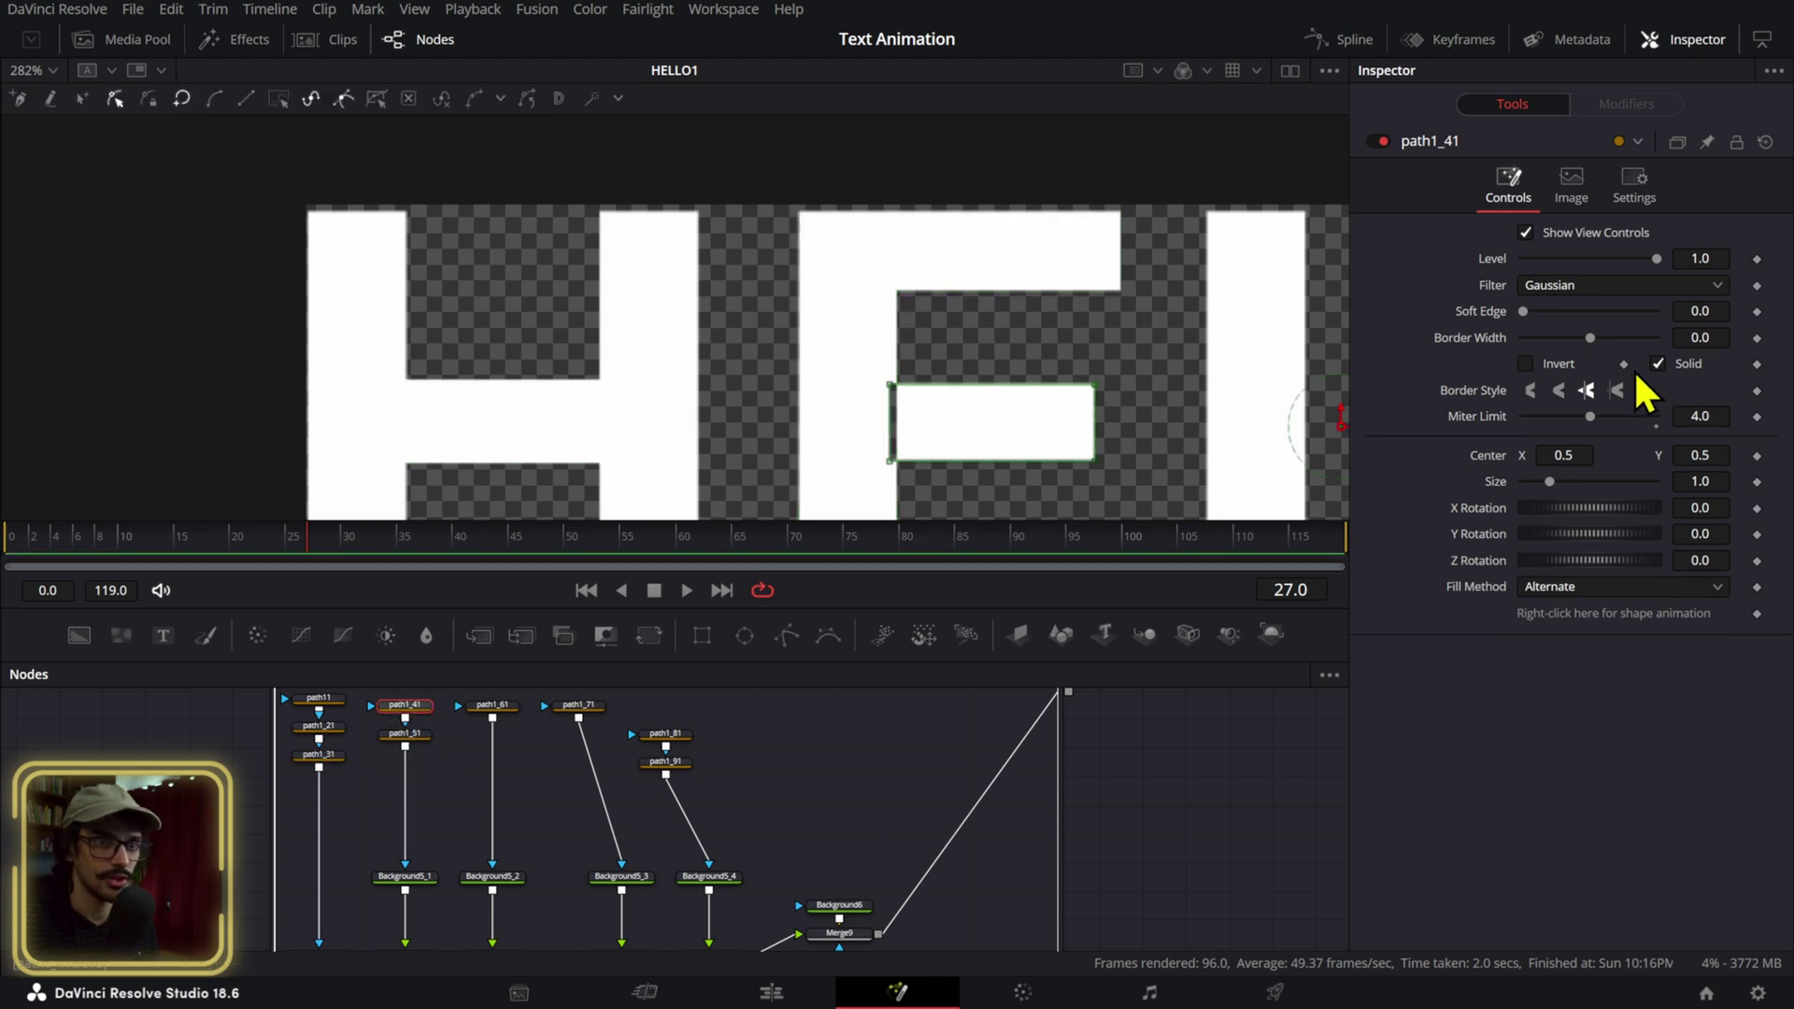
scroll(904, 441, up, 5)
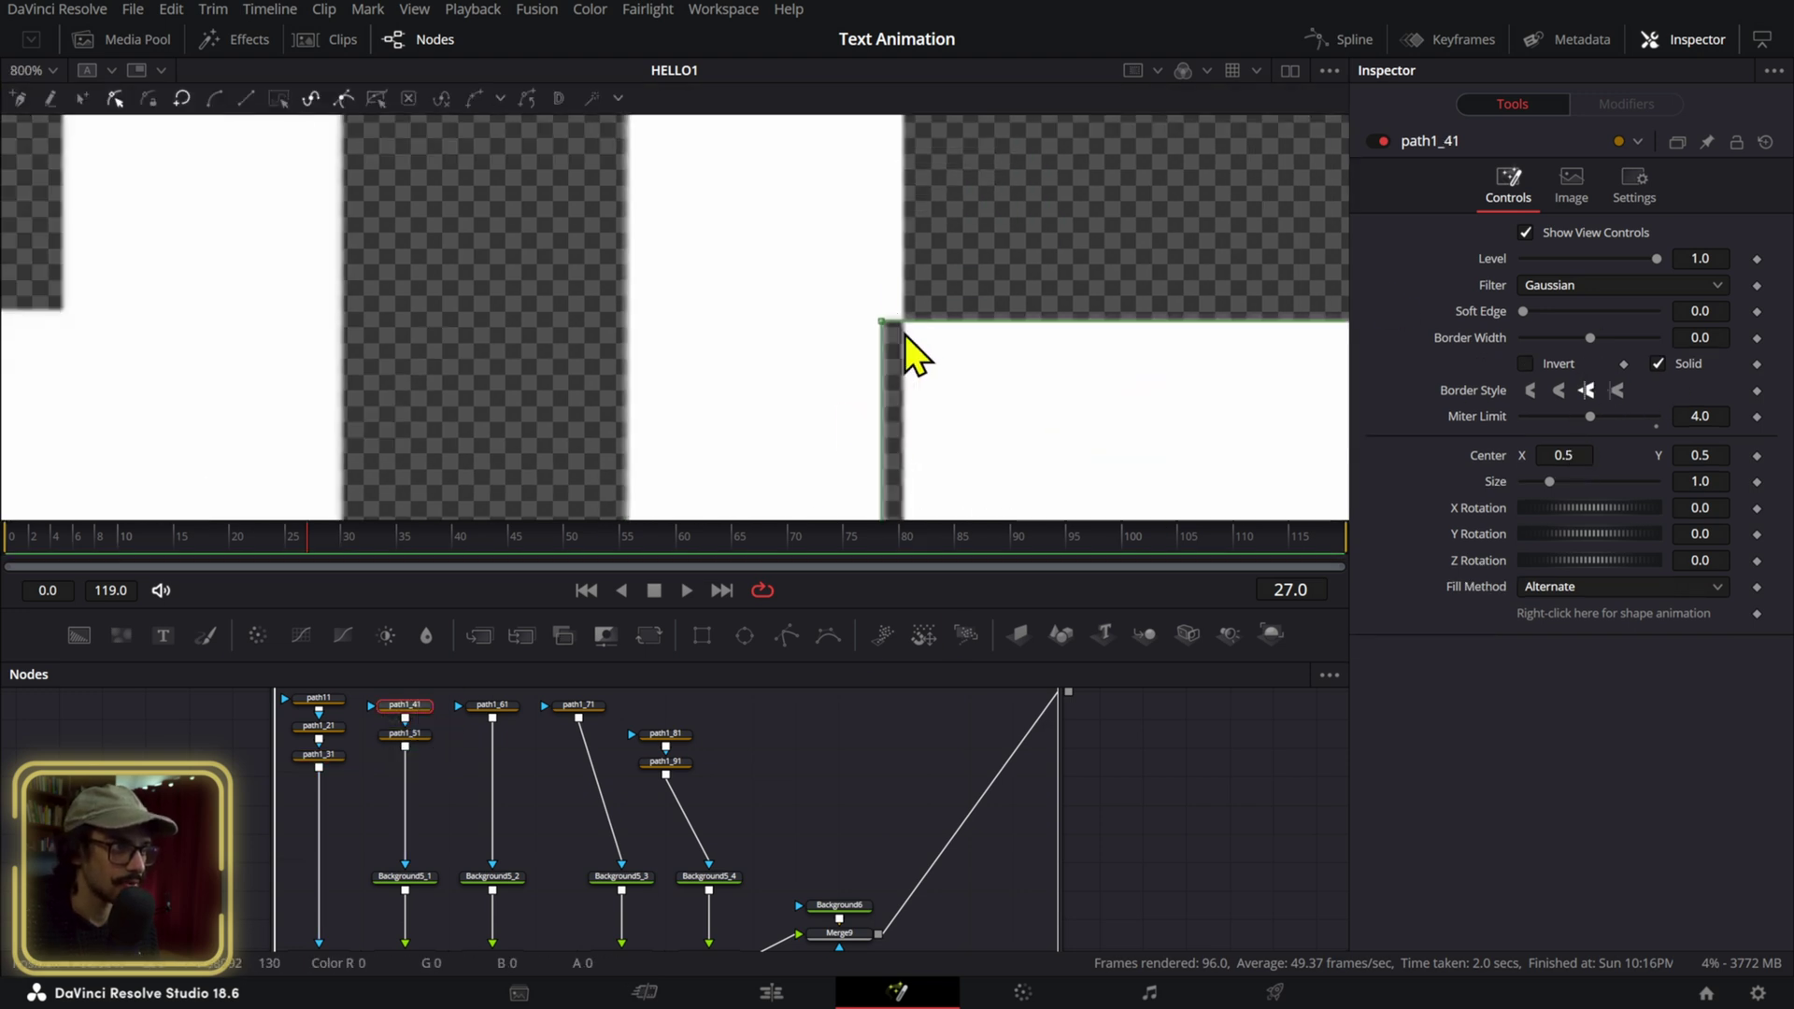
click(443, 738)
click(405, 733)
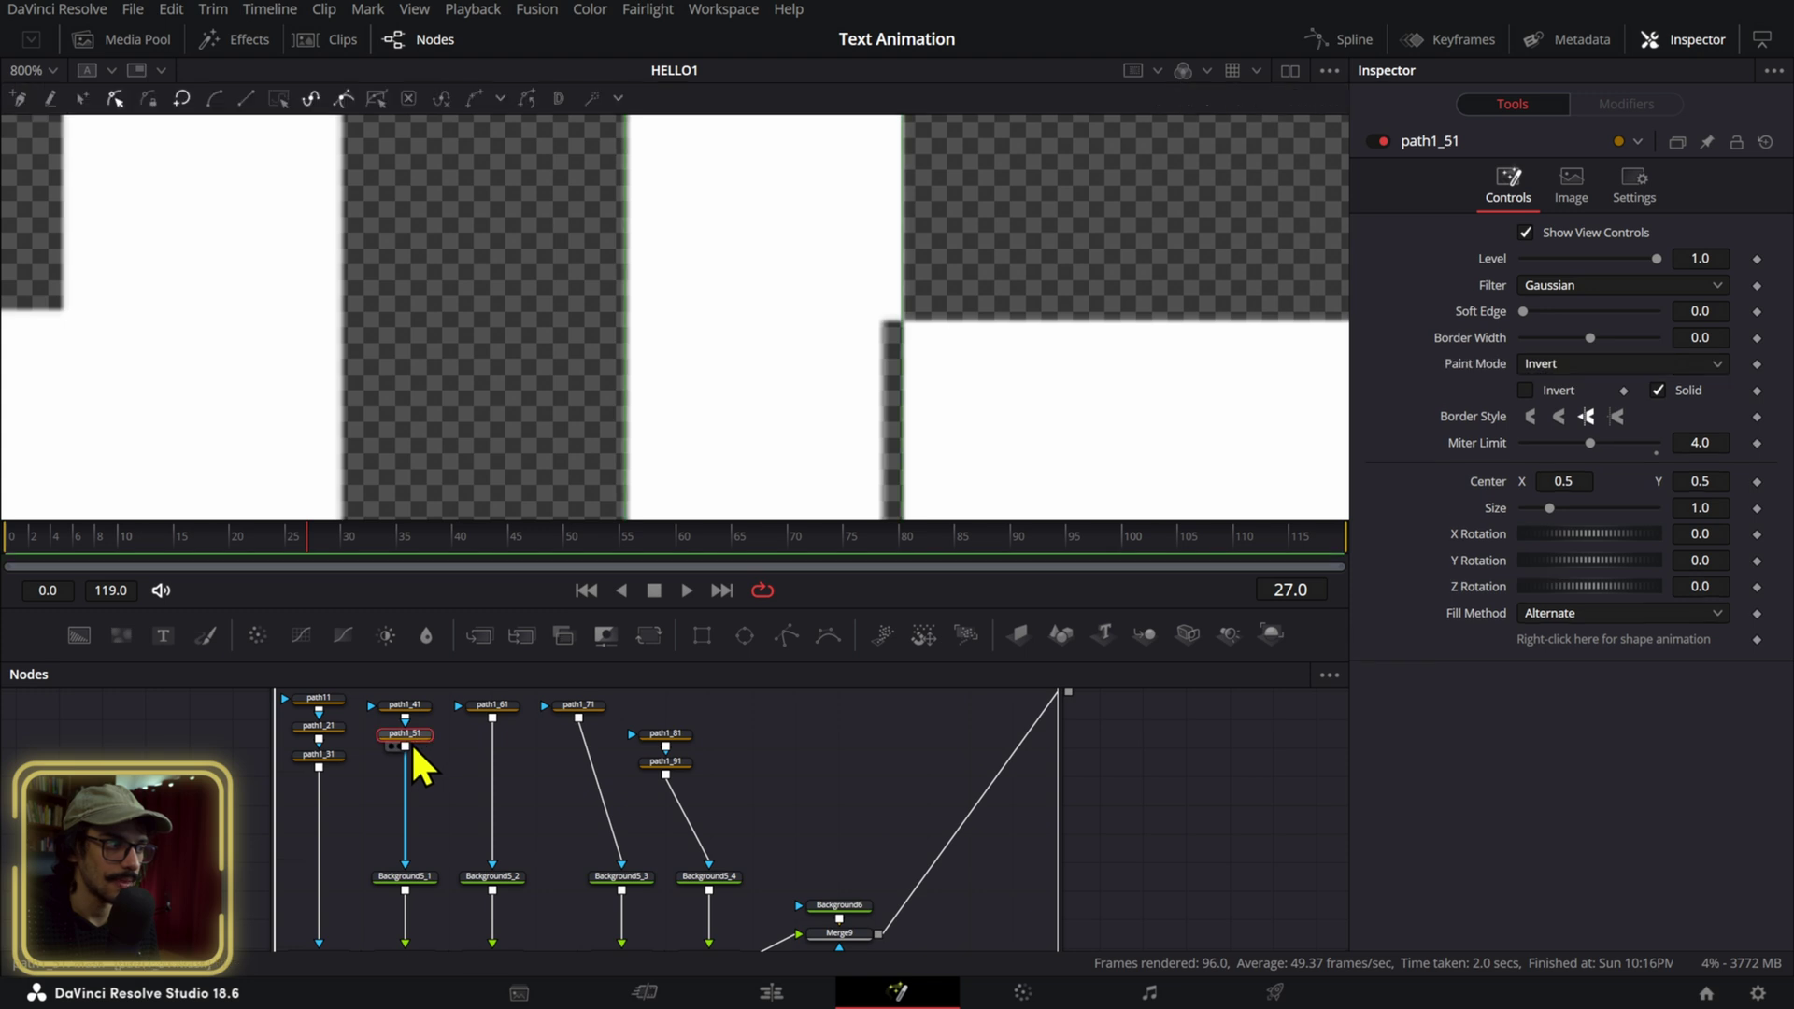
click(1547, 364)
click(1553, 426)
scroll(1161, 389, down, 6)
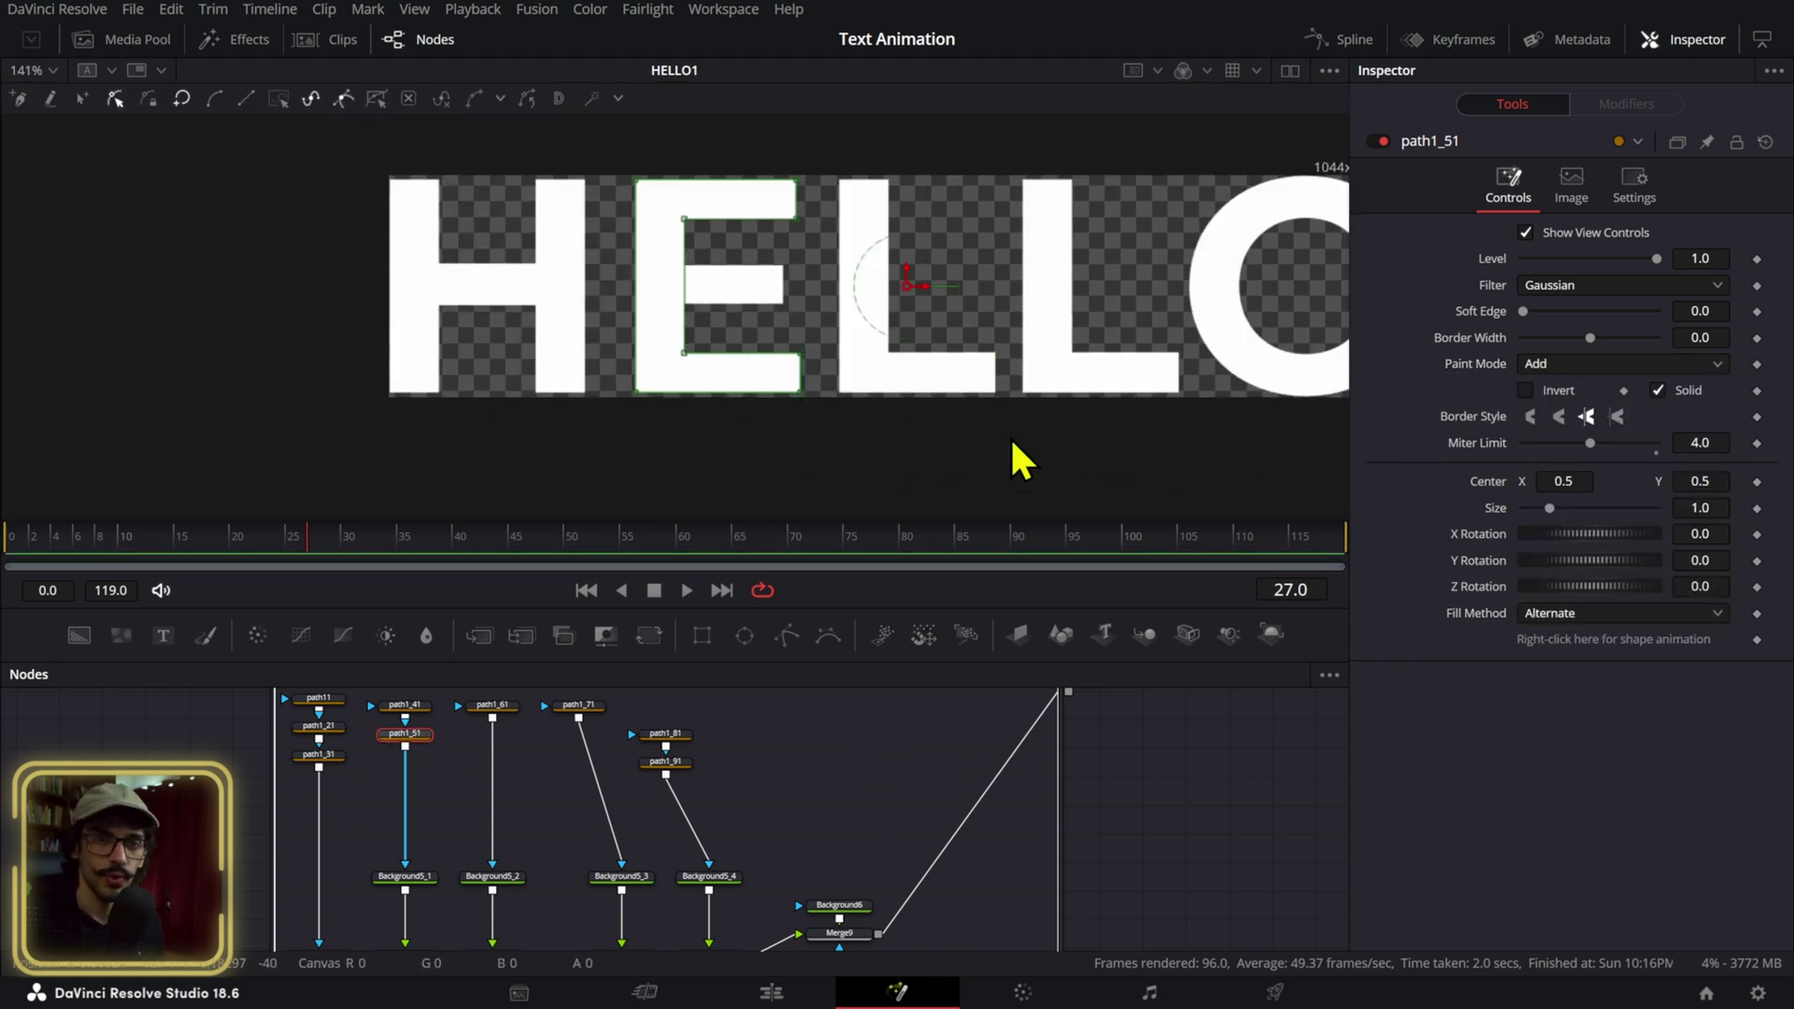
scroll(1019, 436, down, 1)
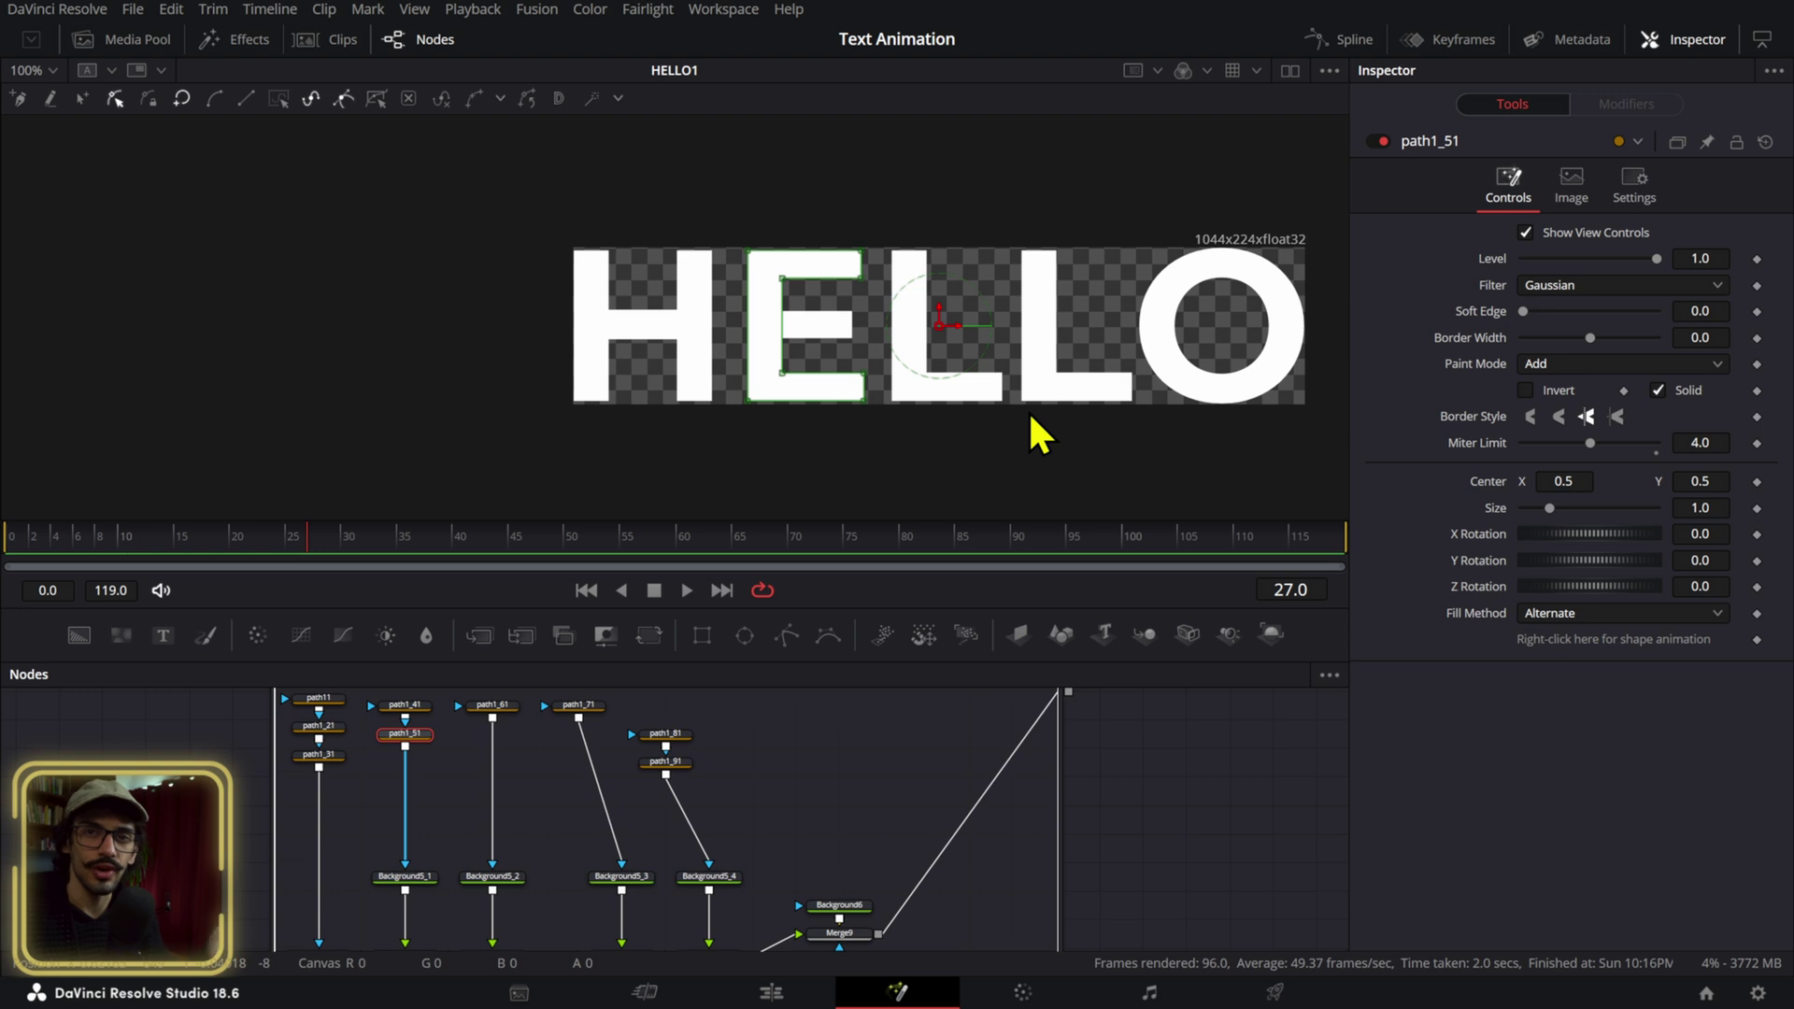
Try outlining the O by turning off Solid on path1_91 and path1_81 and setting path1_81's Border Width to 0.0316.
drag(752, 719, 709, 768)
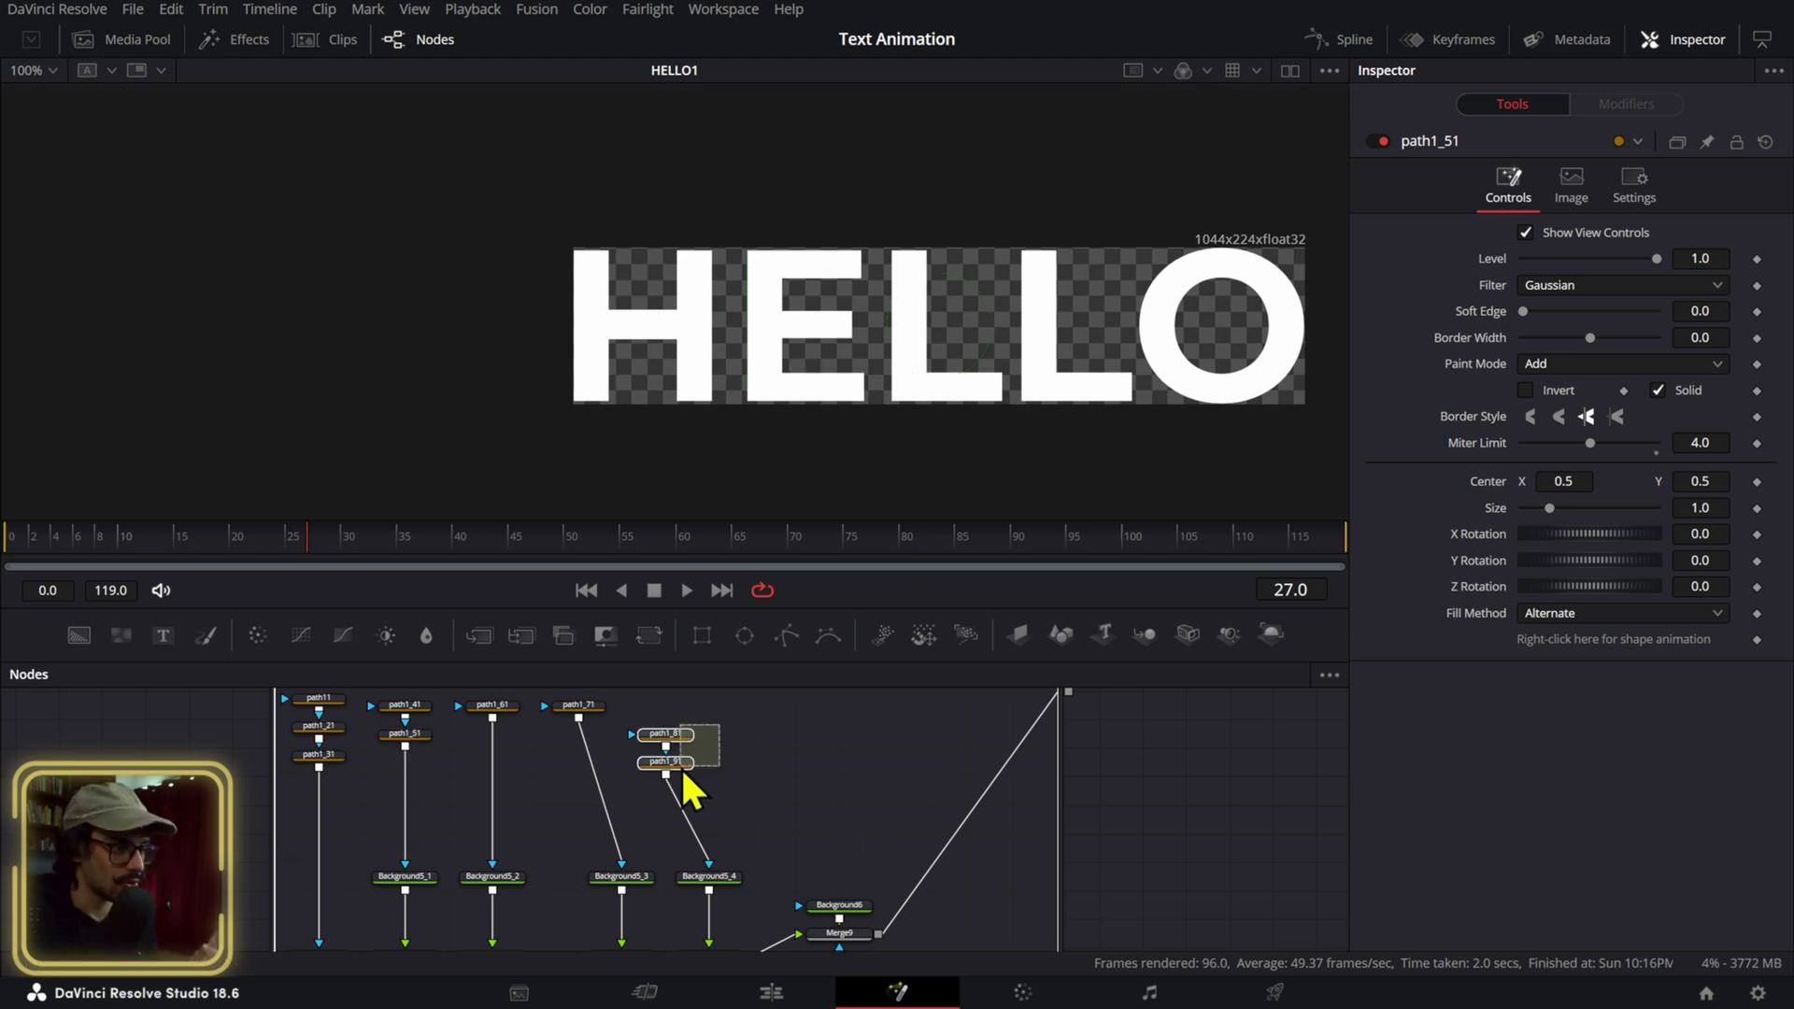
drag(684, 775, 681, 772)
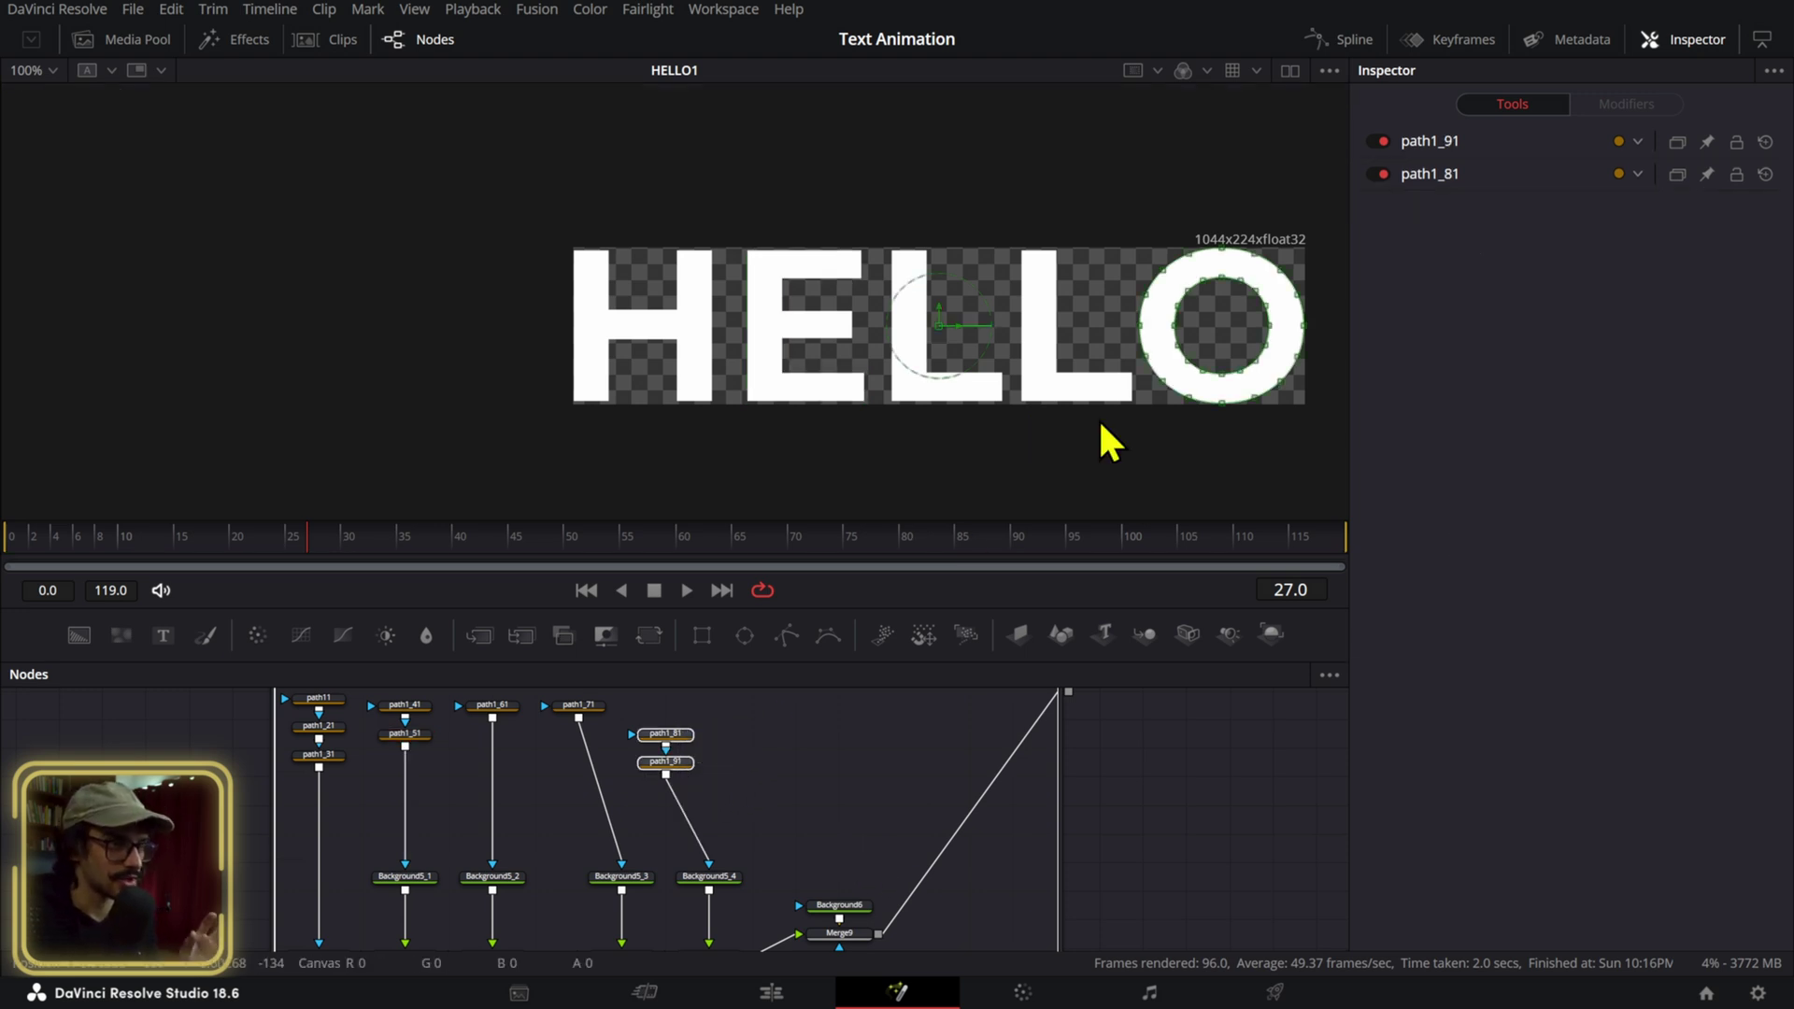
click(678, 762)
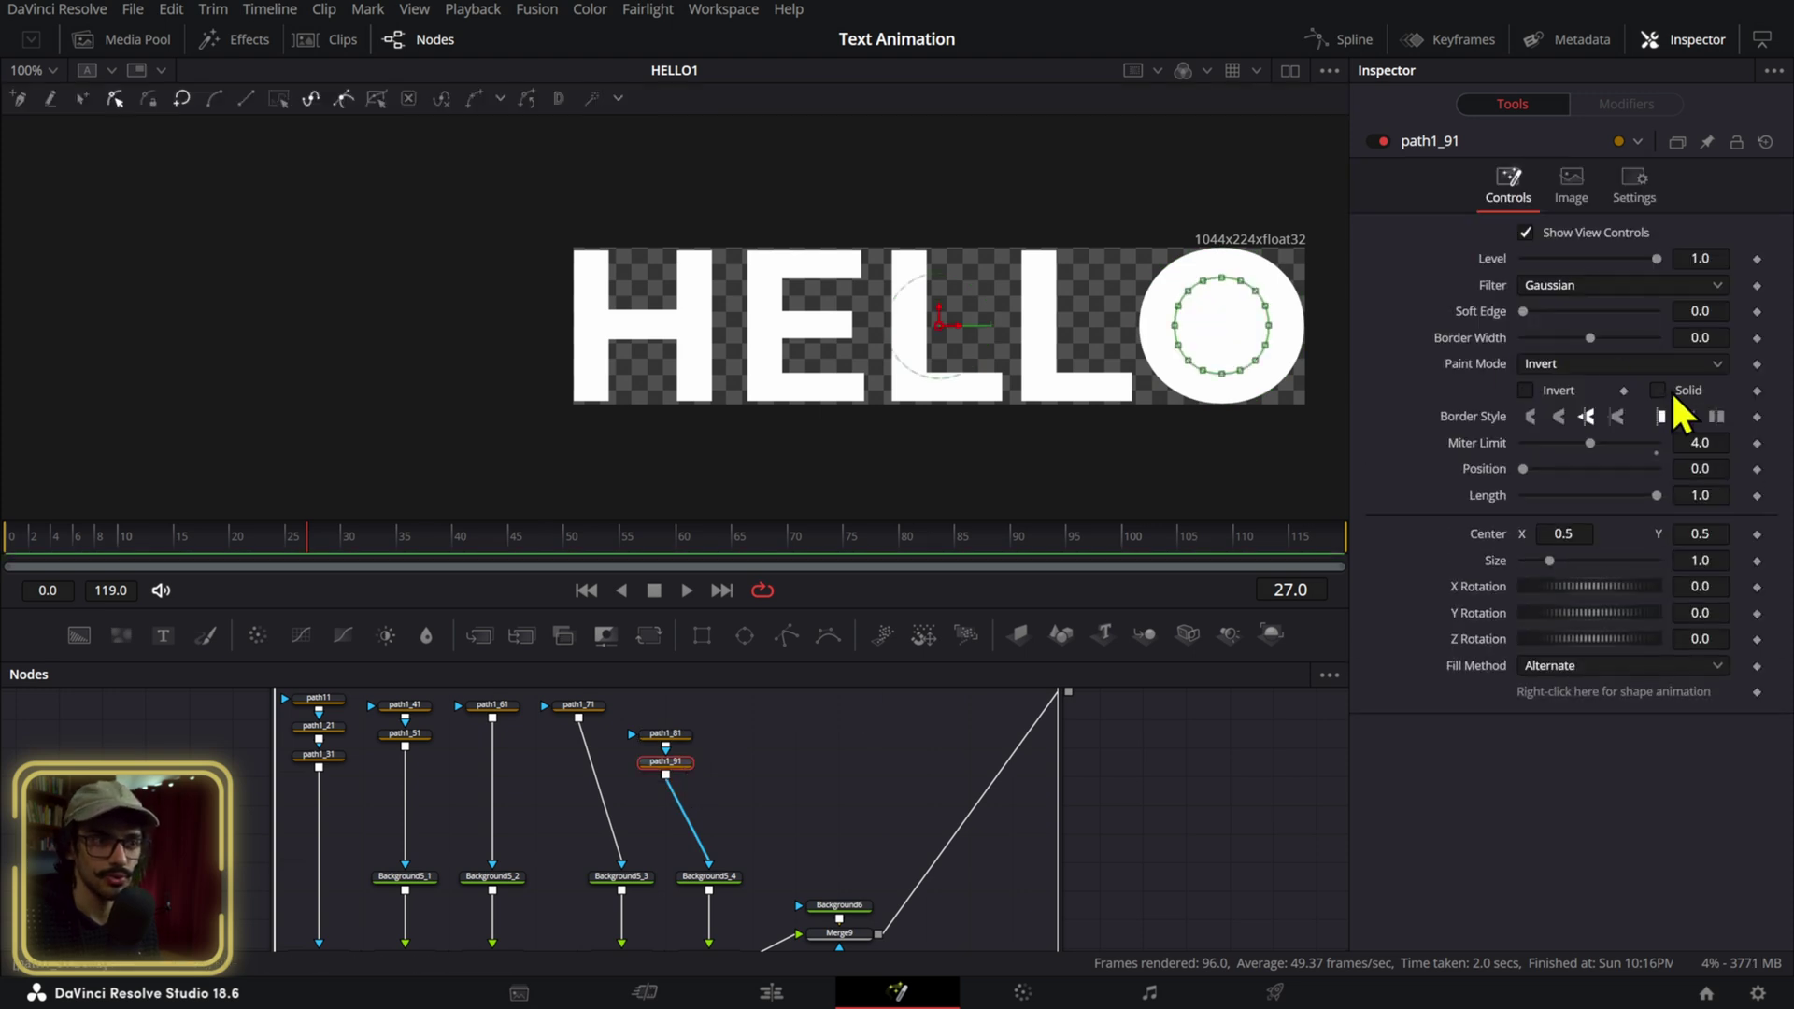
click(666, 735)
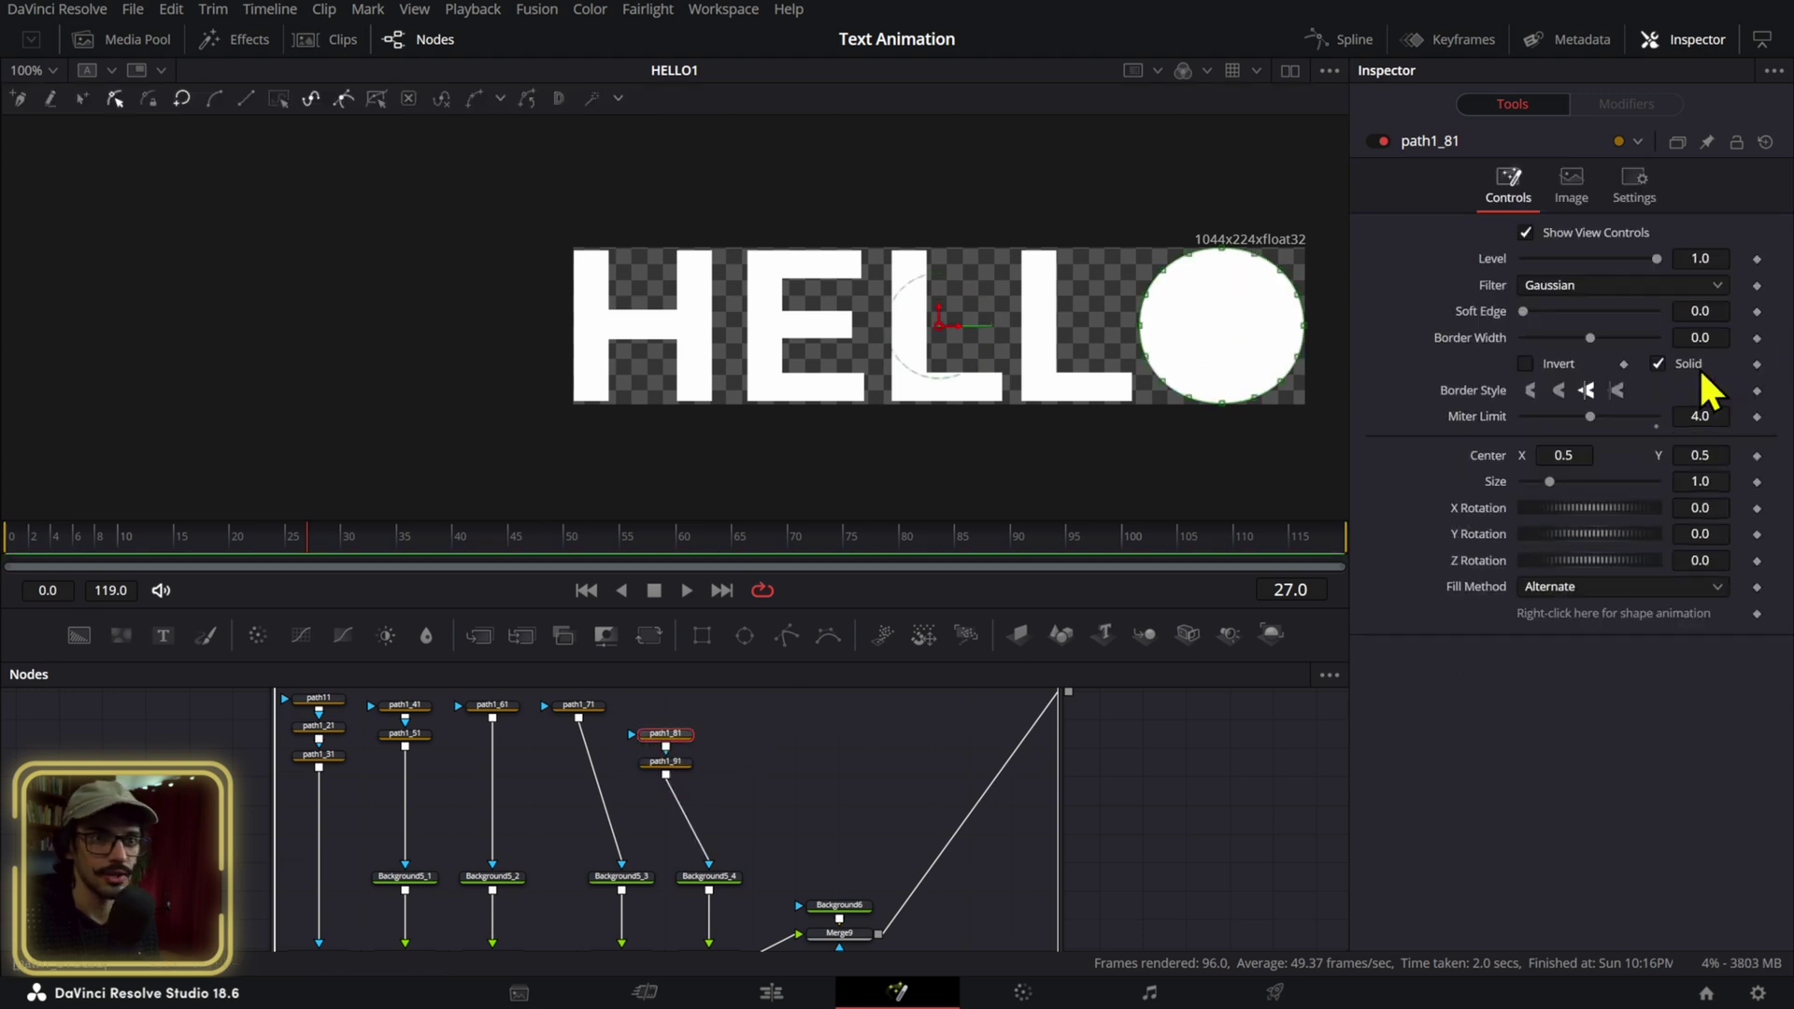
click(1701, 371)
mouse_move(1702, 337)
mouse_down()
mouse_move(1677, 338)
mouse_move(1713, 337)
mouse_up()
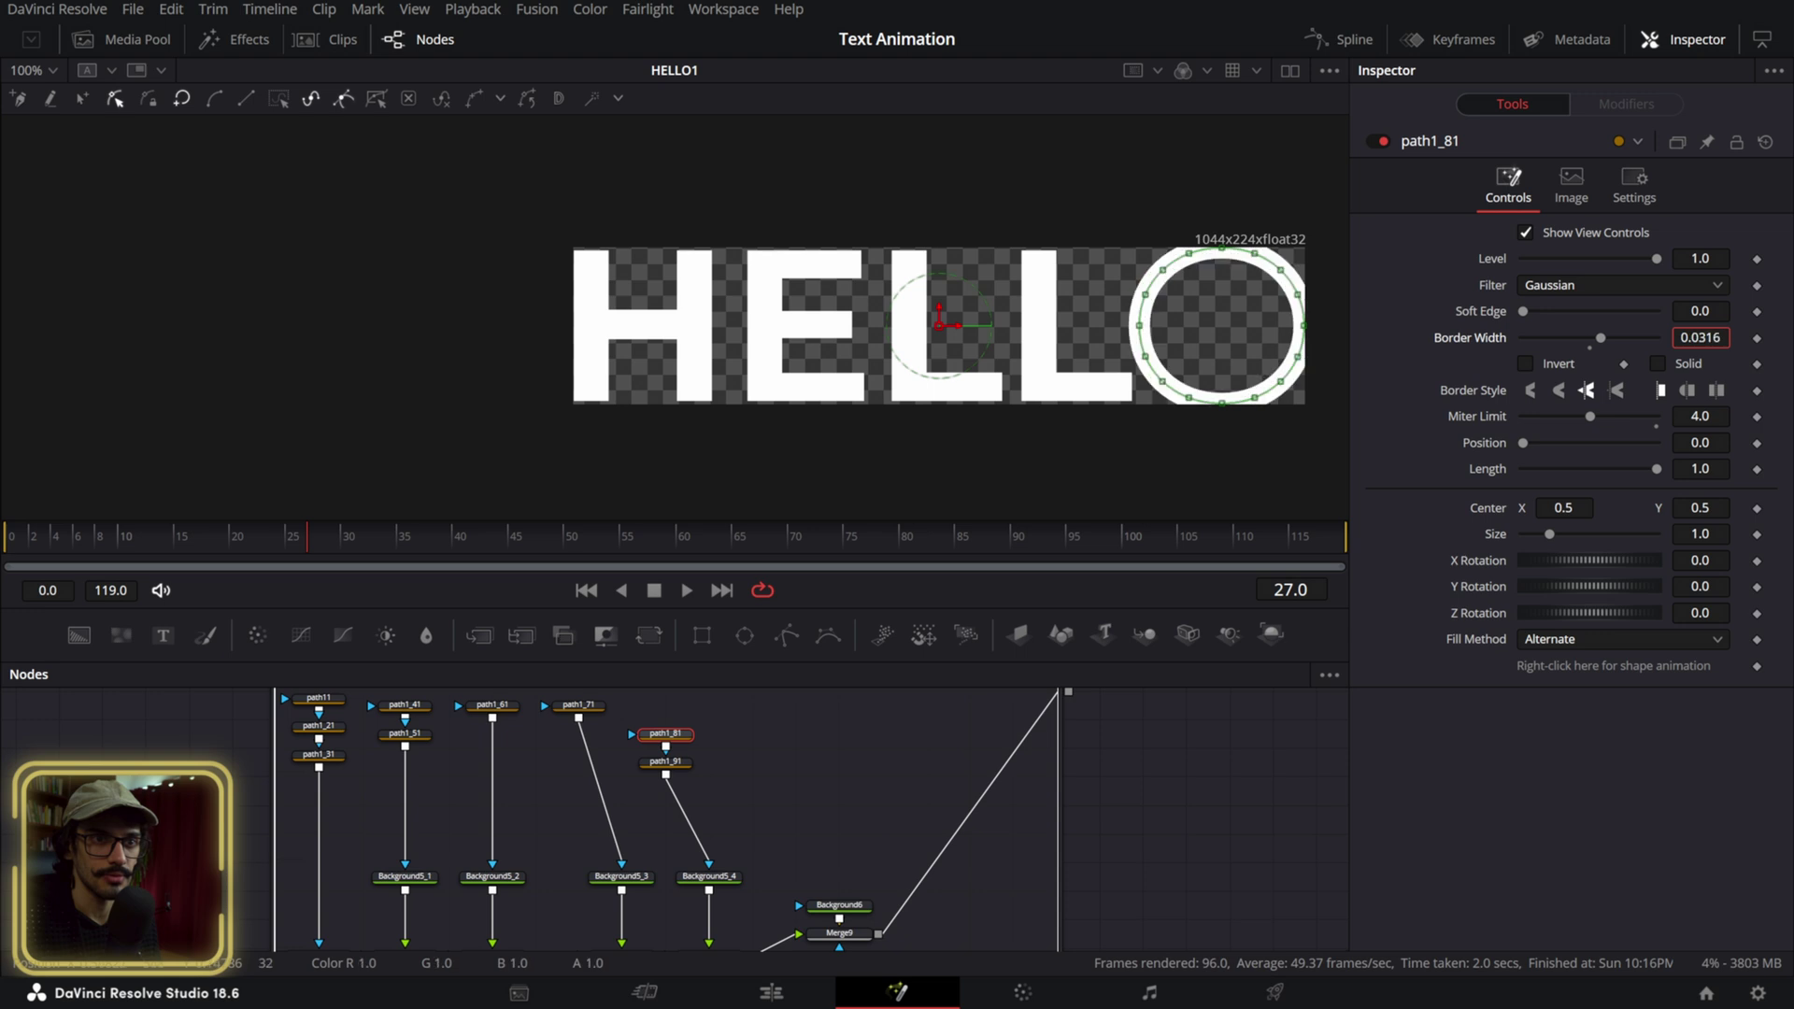
Undo the Solid and Border Width changes on the letter O's two masks.
key(ctrl+z)
key(ctrl+z)
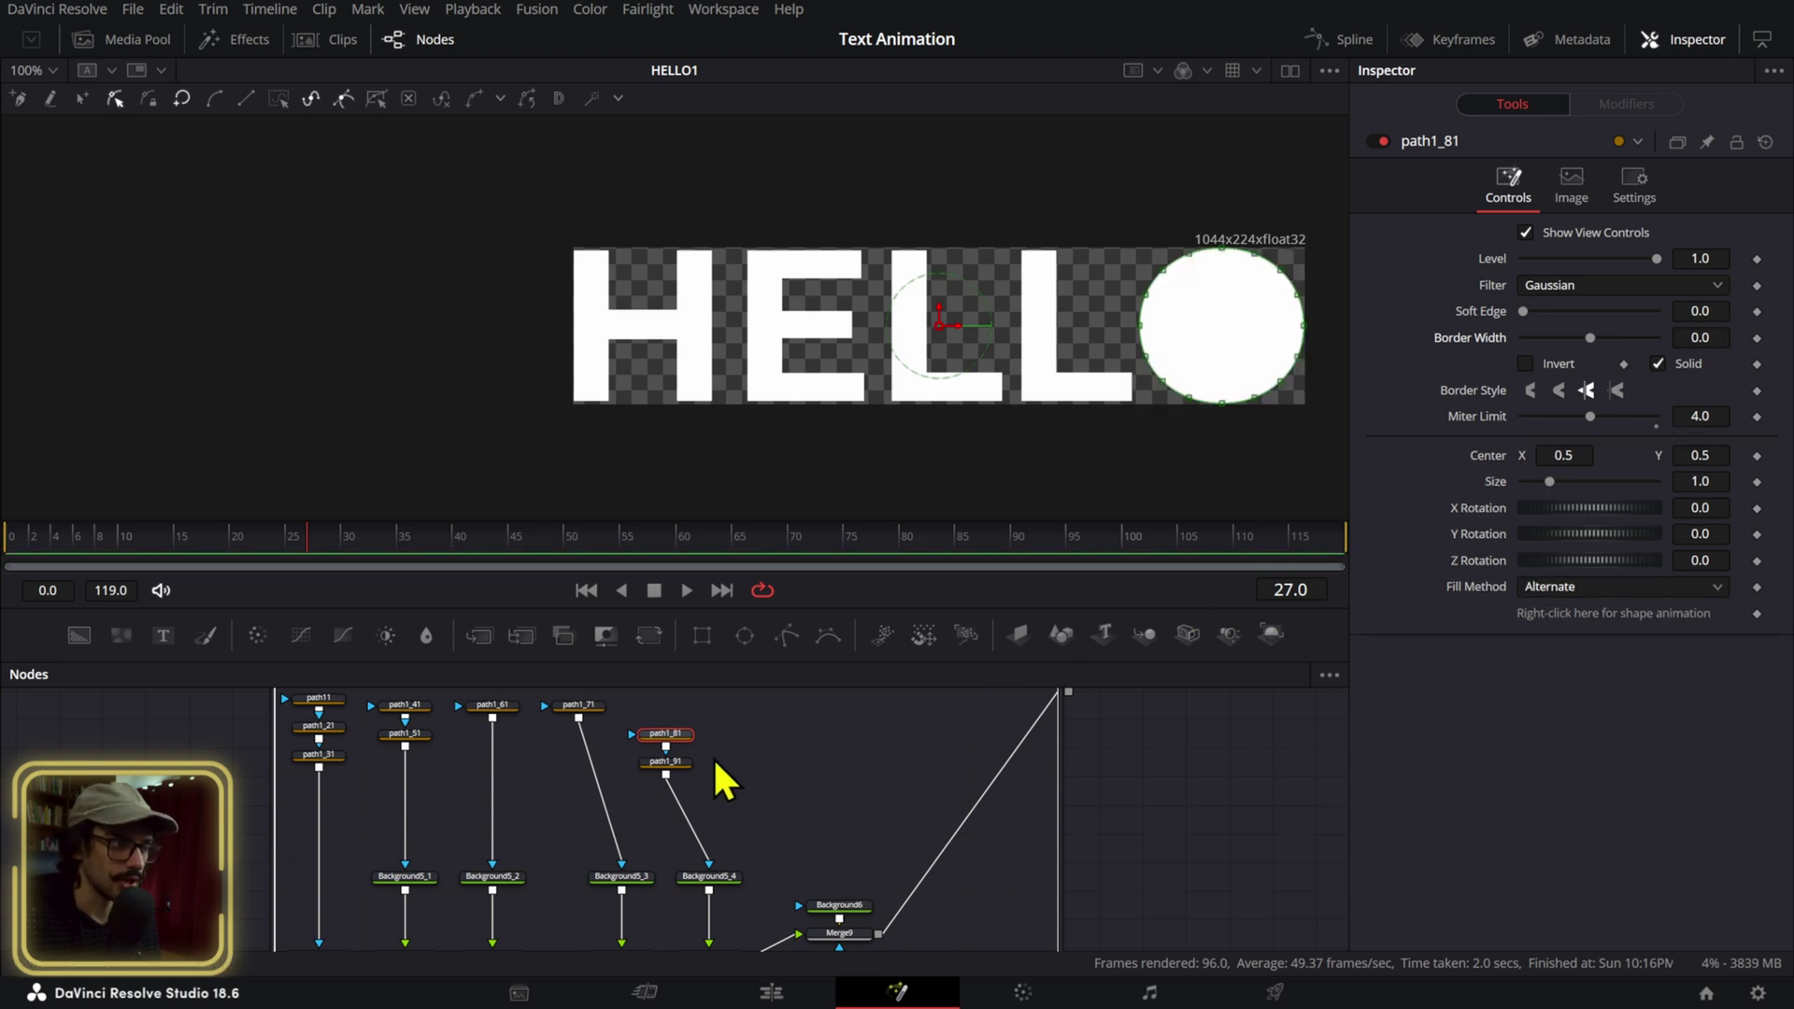
key(ctrl+z)
drag(636, 718, 710, 785)
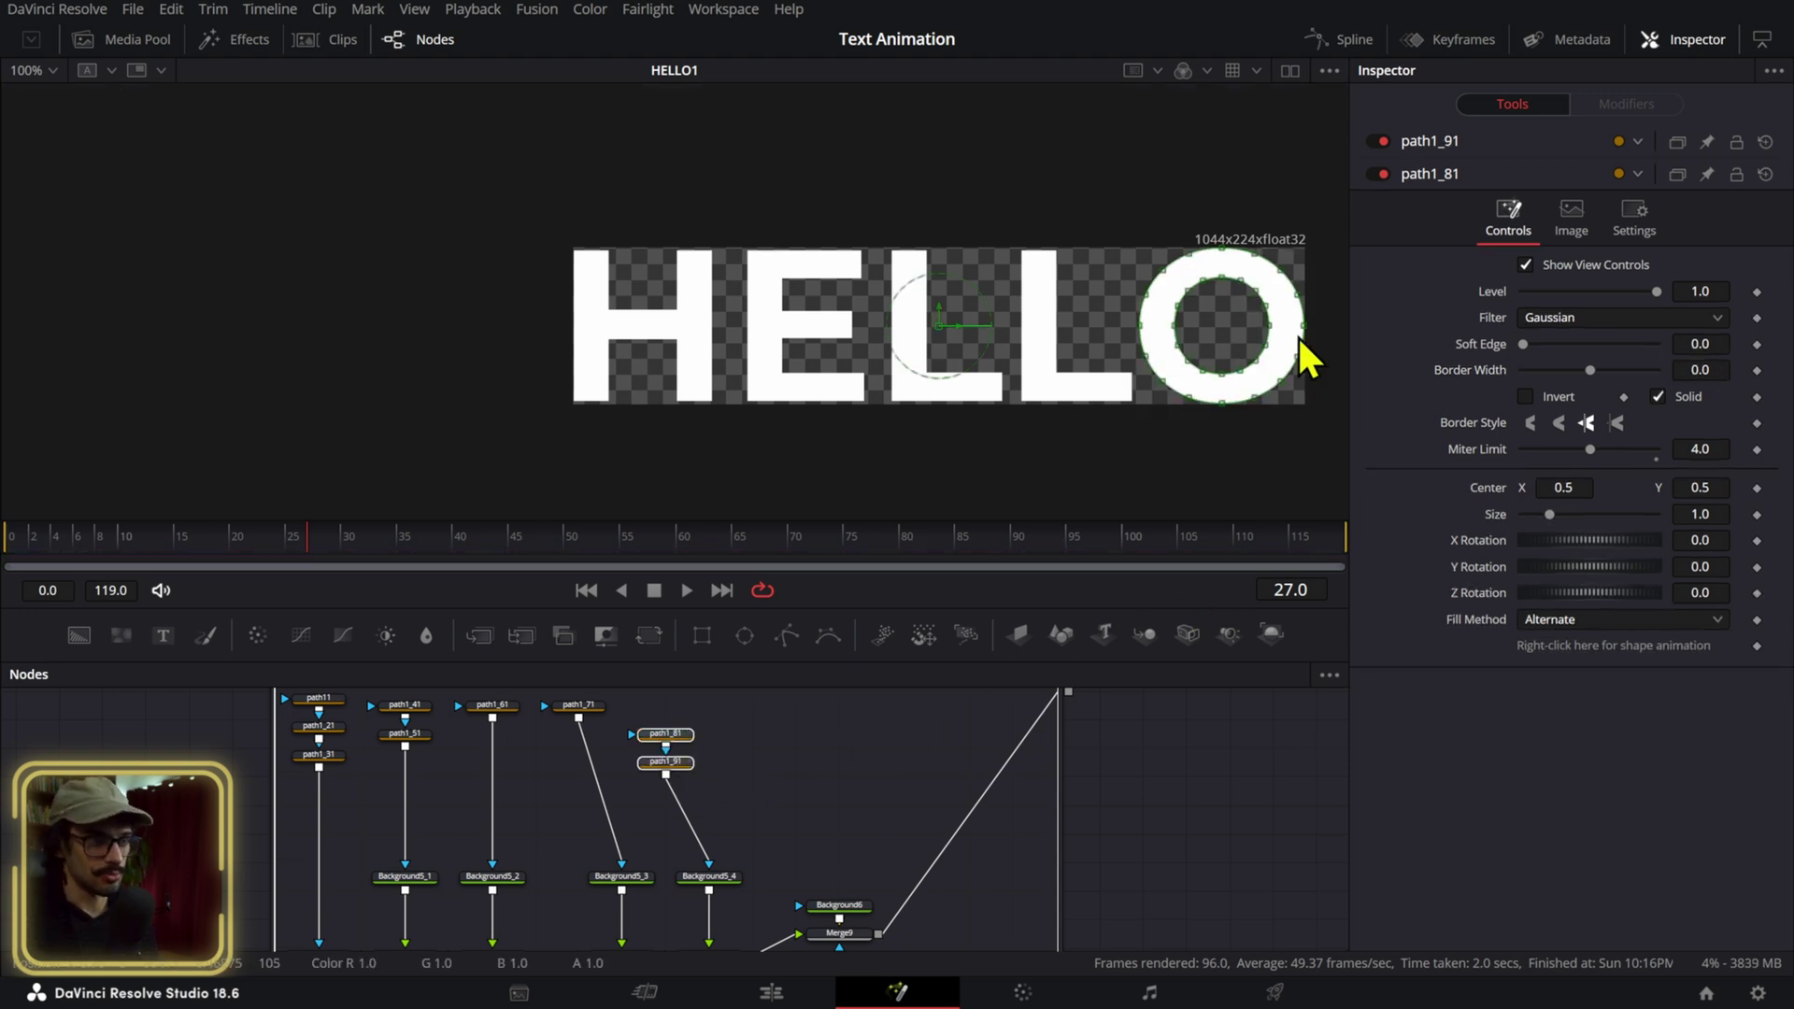
Add a shape animation keyframe at frame 12 to path1_21, the left stem of the H.
click(574, 762)
drag(572, 734, 742, 752)
click(494, 716)
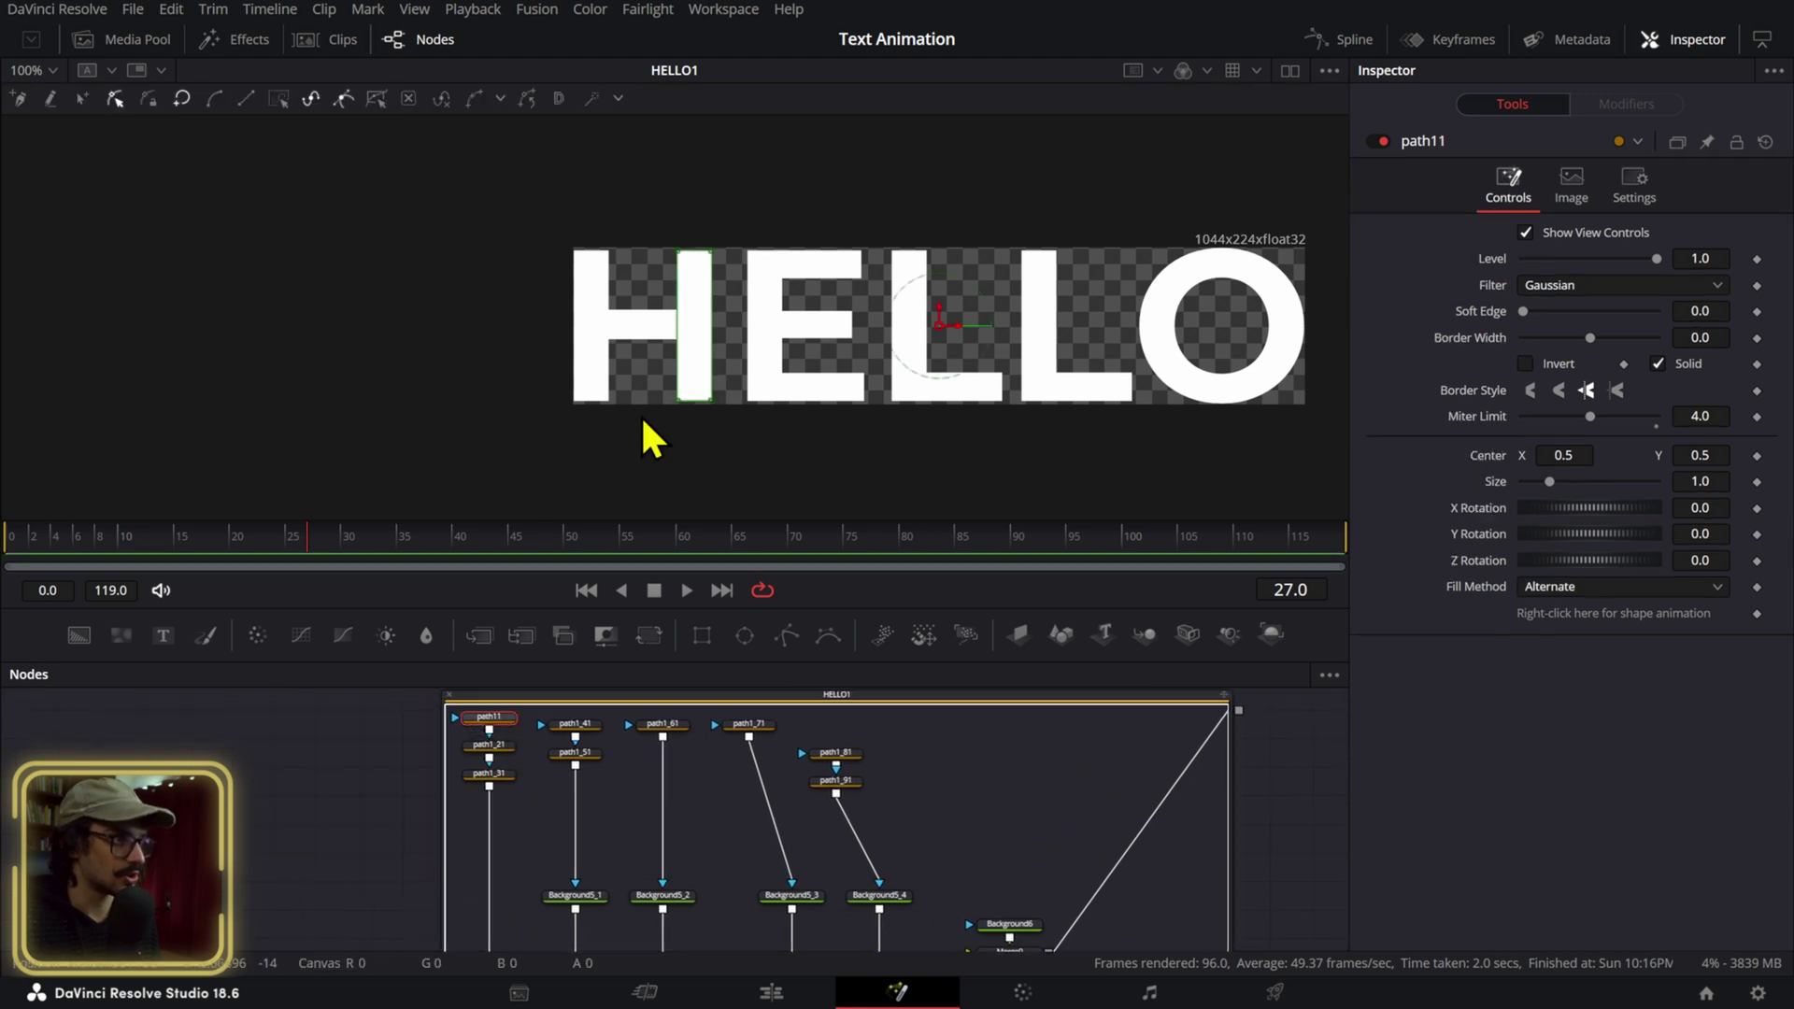
click(503, 772)
click(496, 745)
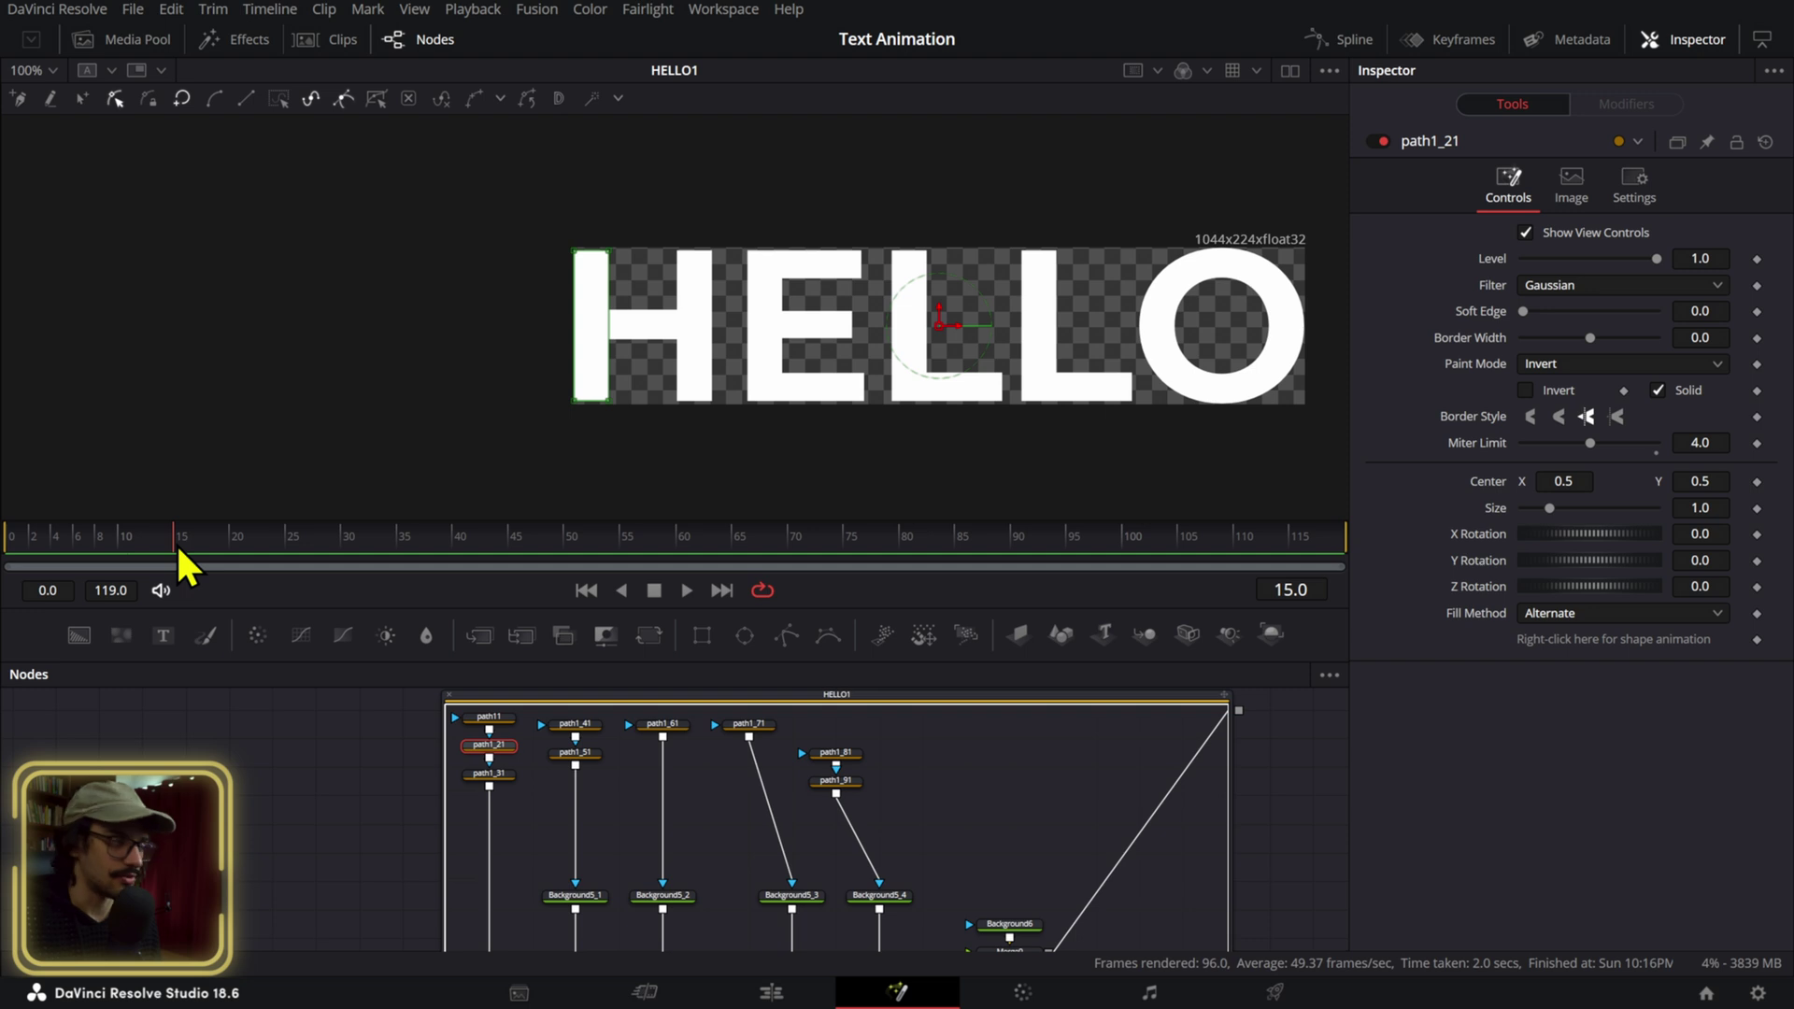
click(1757, 640)
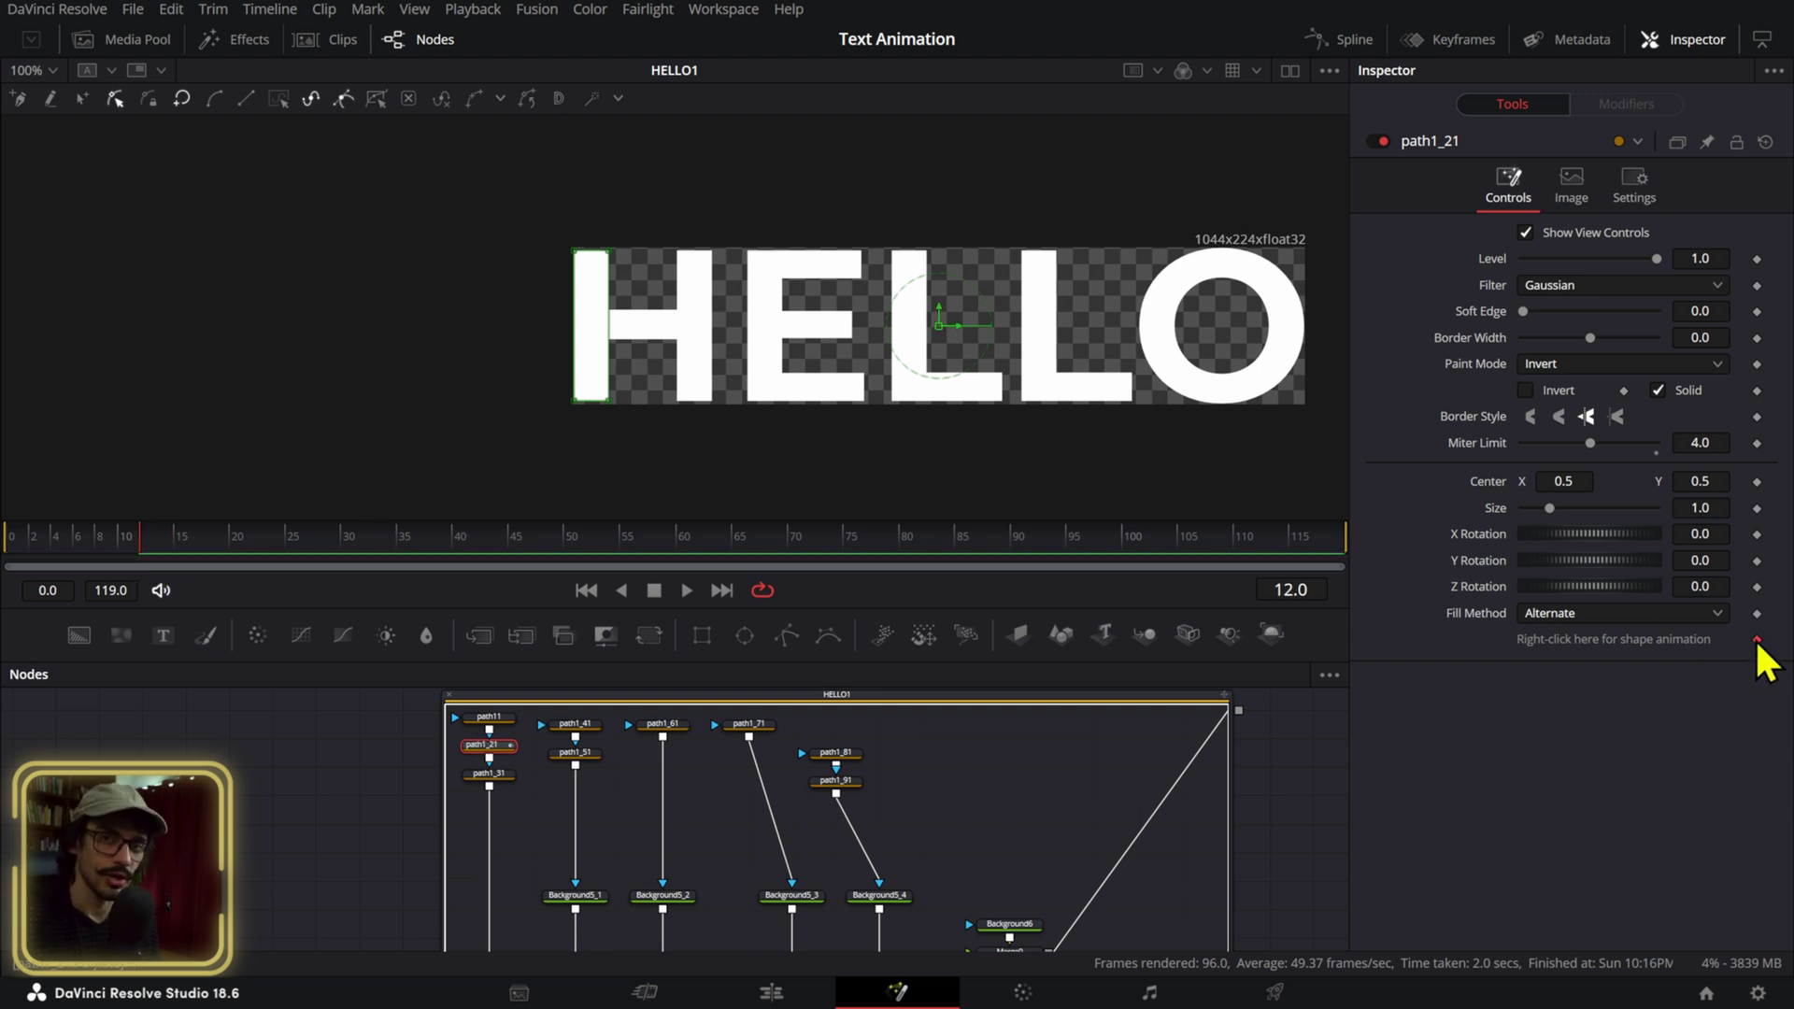
At frame 0, move the bottom points of the path1_21 stem up close to its top edge.
drag(129, 537, 4, 553)
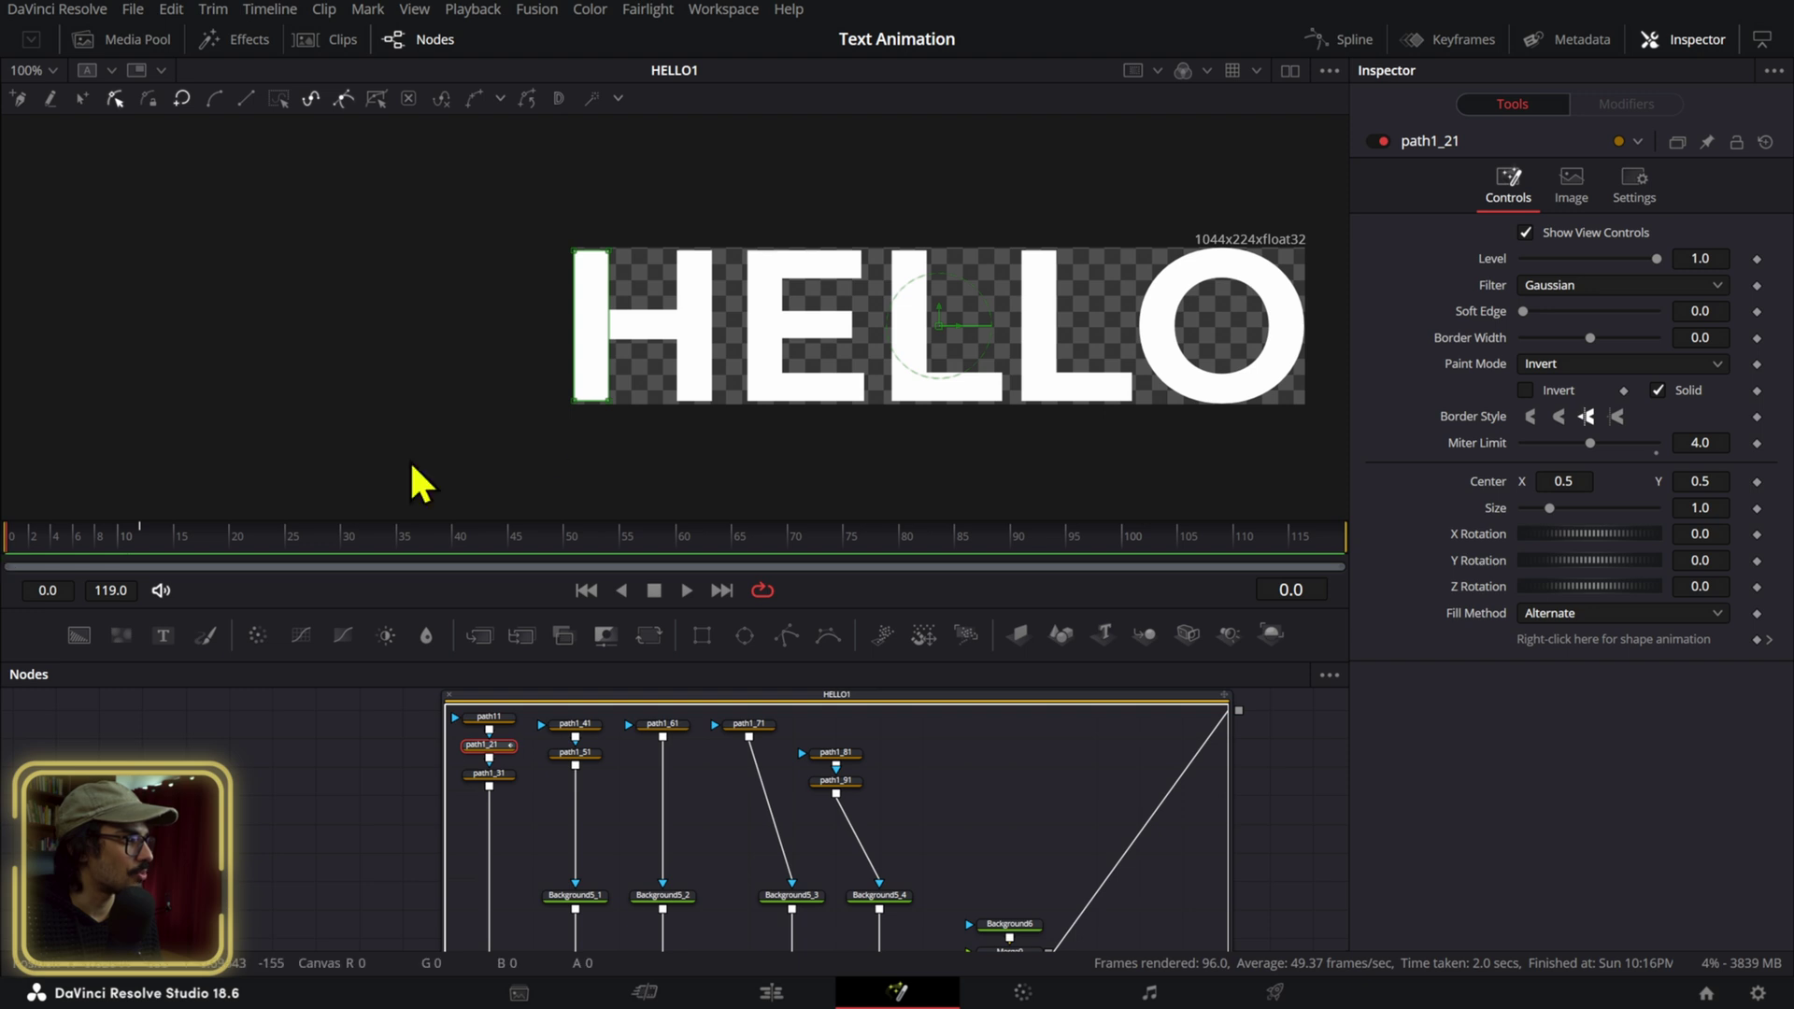
drag(546, 418, 551, 417)
scroll(607, 404, up, 2)
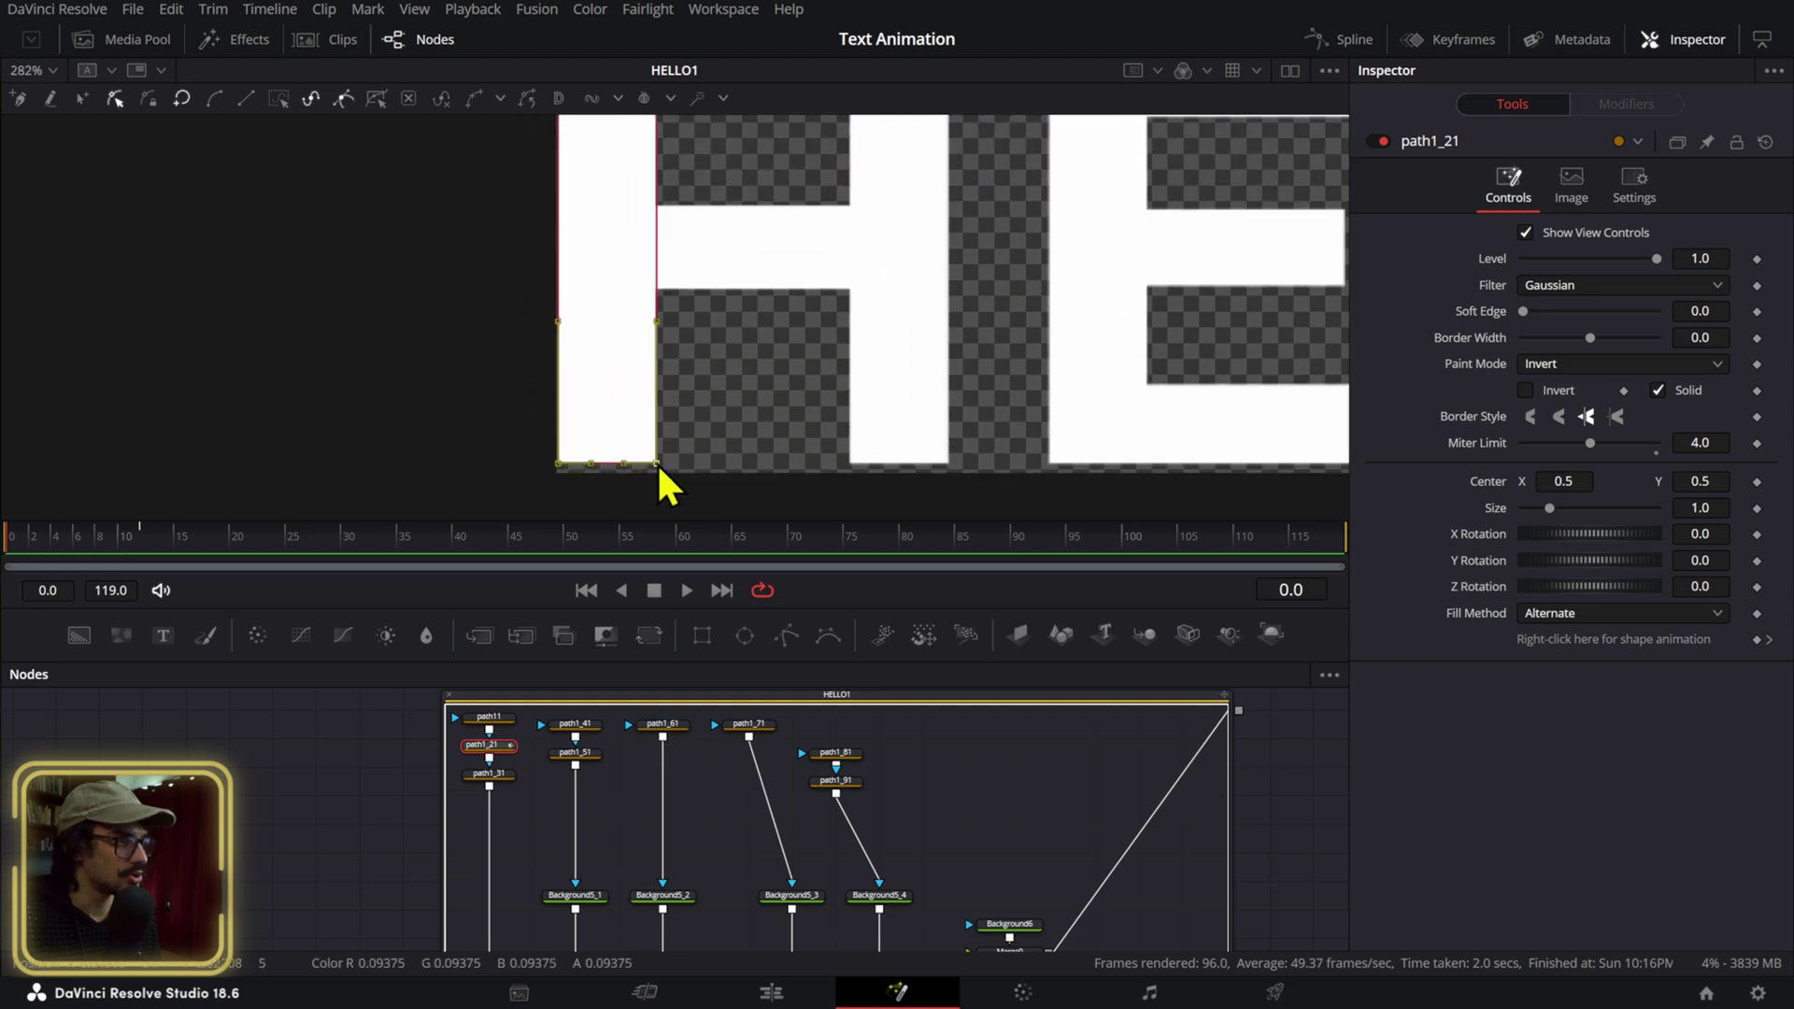
drag(660, 462, 660, 269)
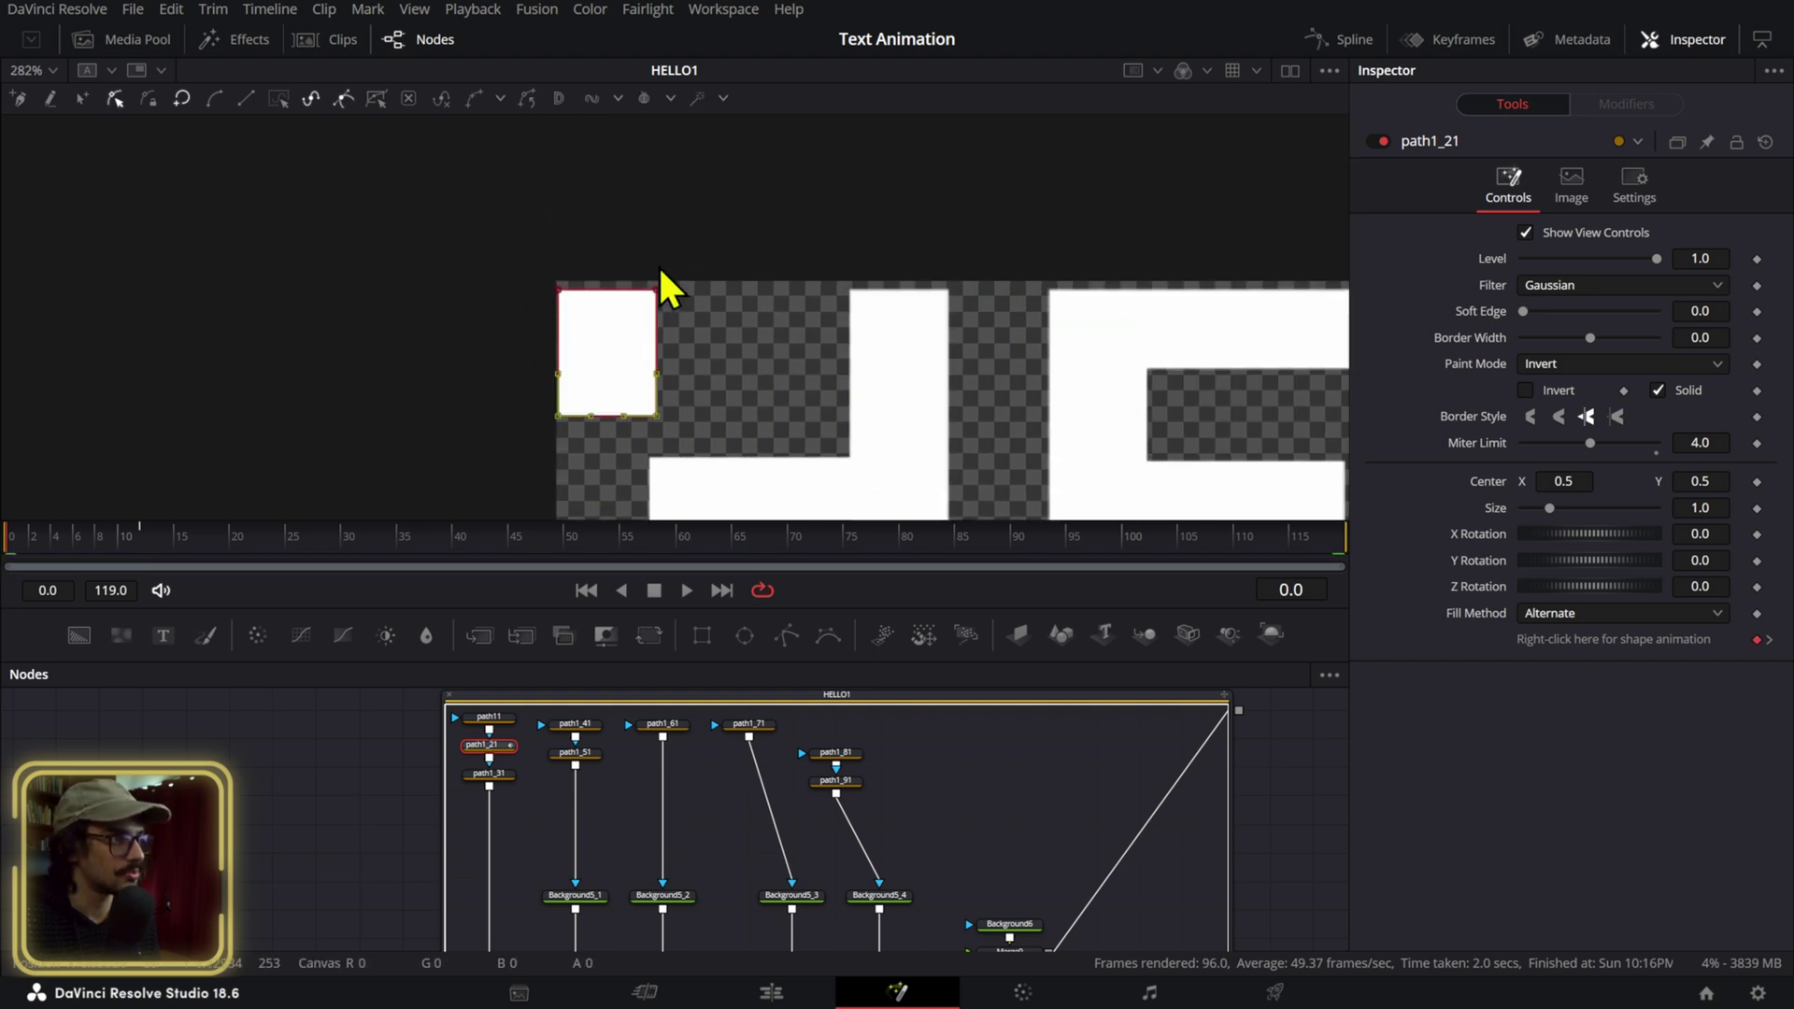
drag(659, 422, 680, 294)
scroll(680, 294, down, 2)
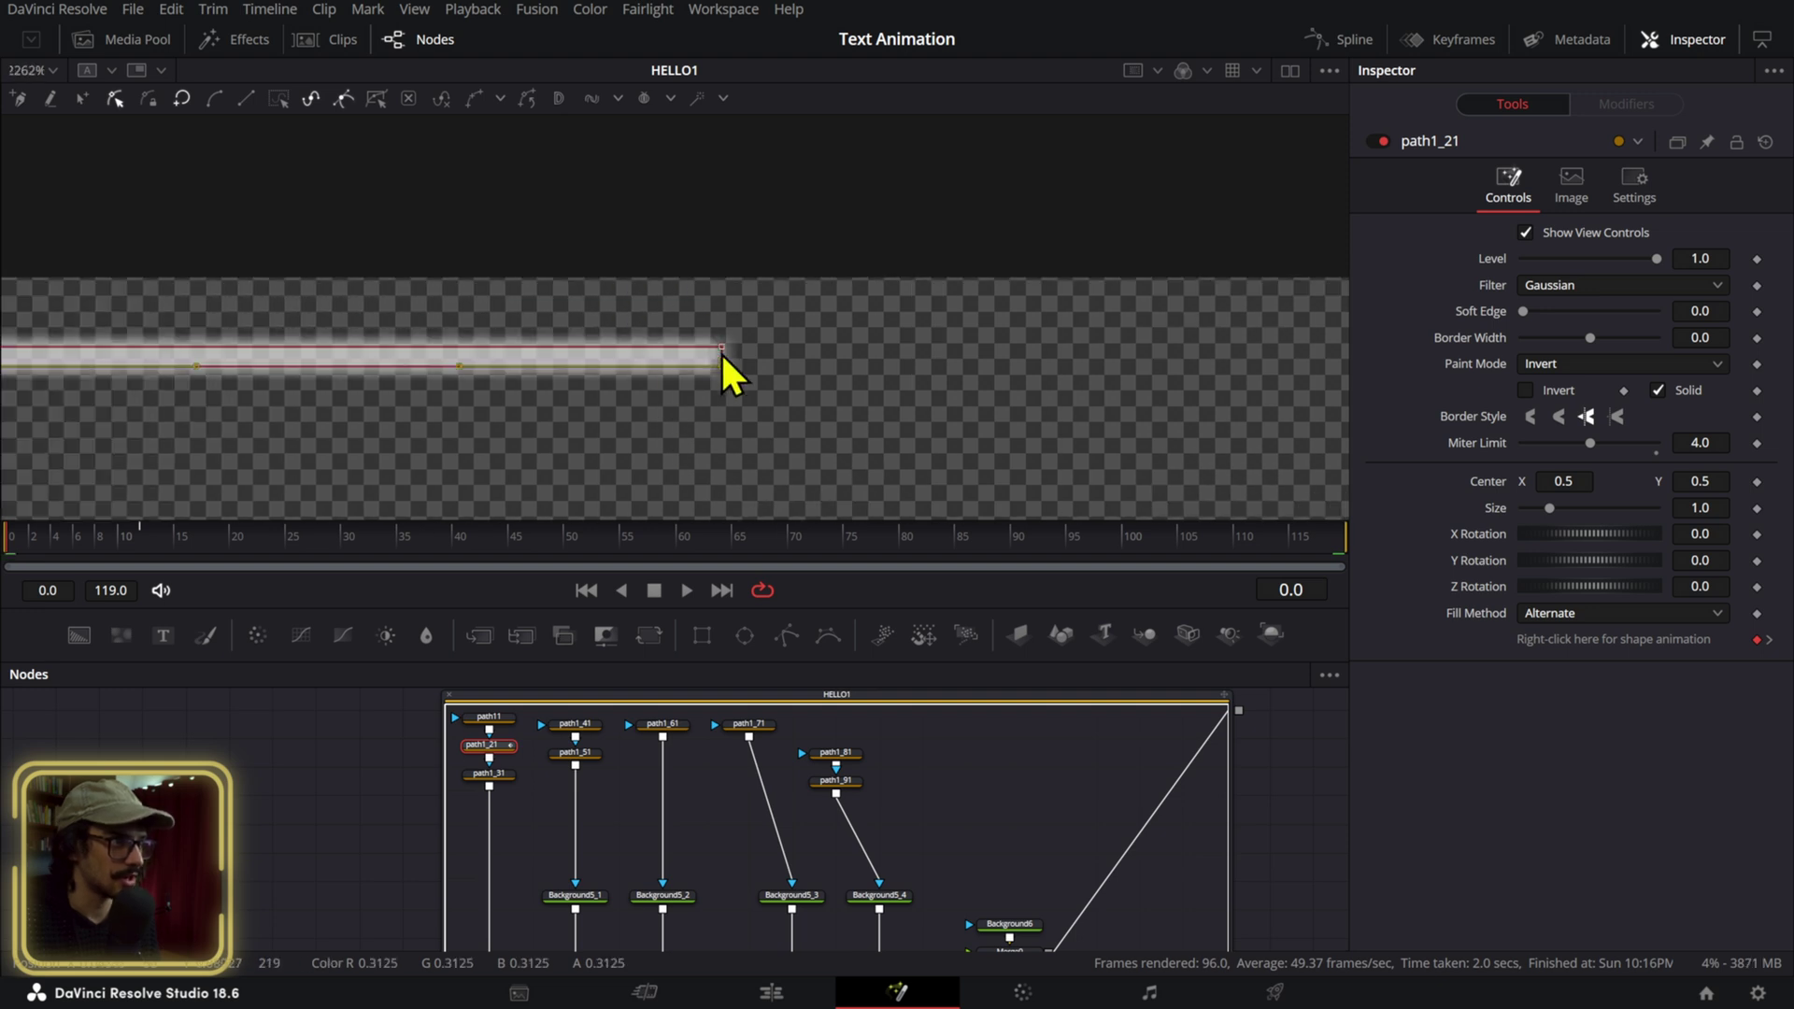
Nudge the bottom points of path1_21 up onto its top edge so the stem has no height at frame 0.
key(Up)
key(Up)
key(Up)
key(Up)
key(Up)
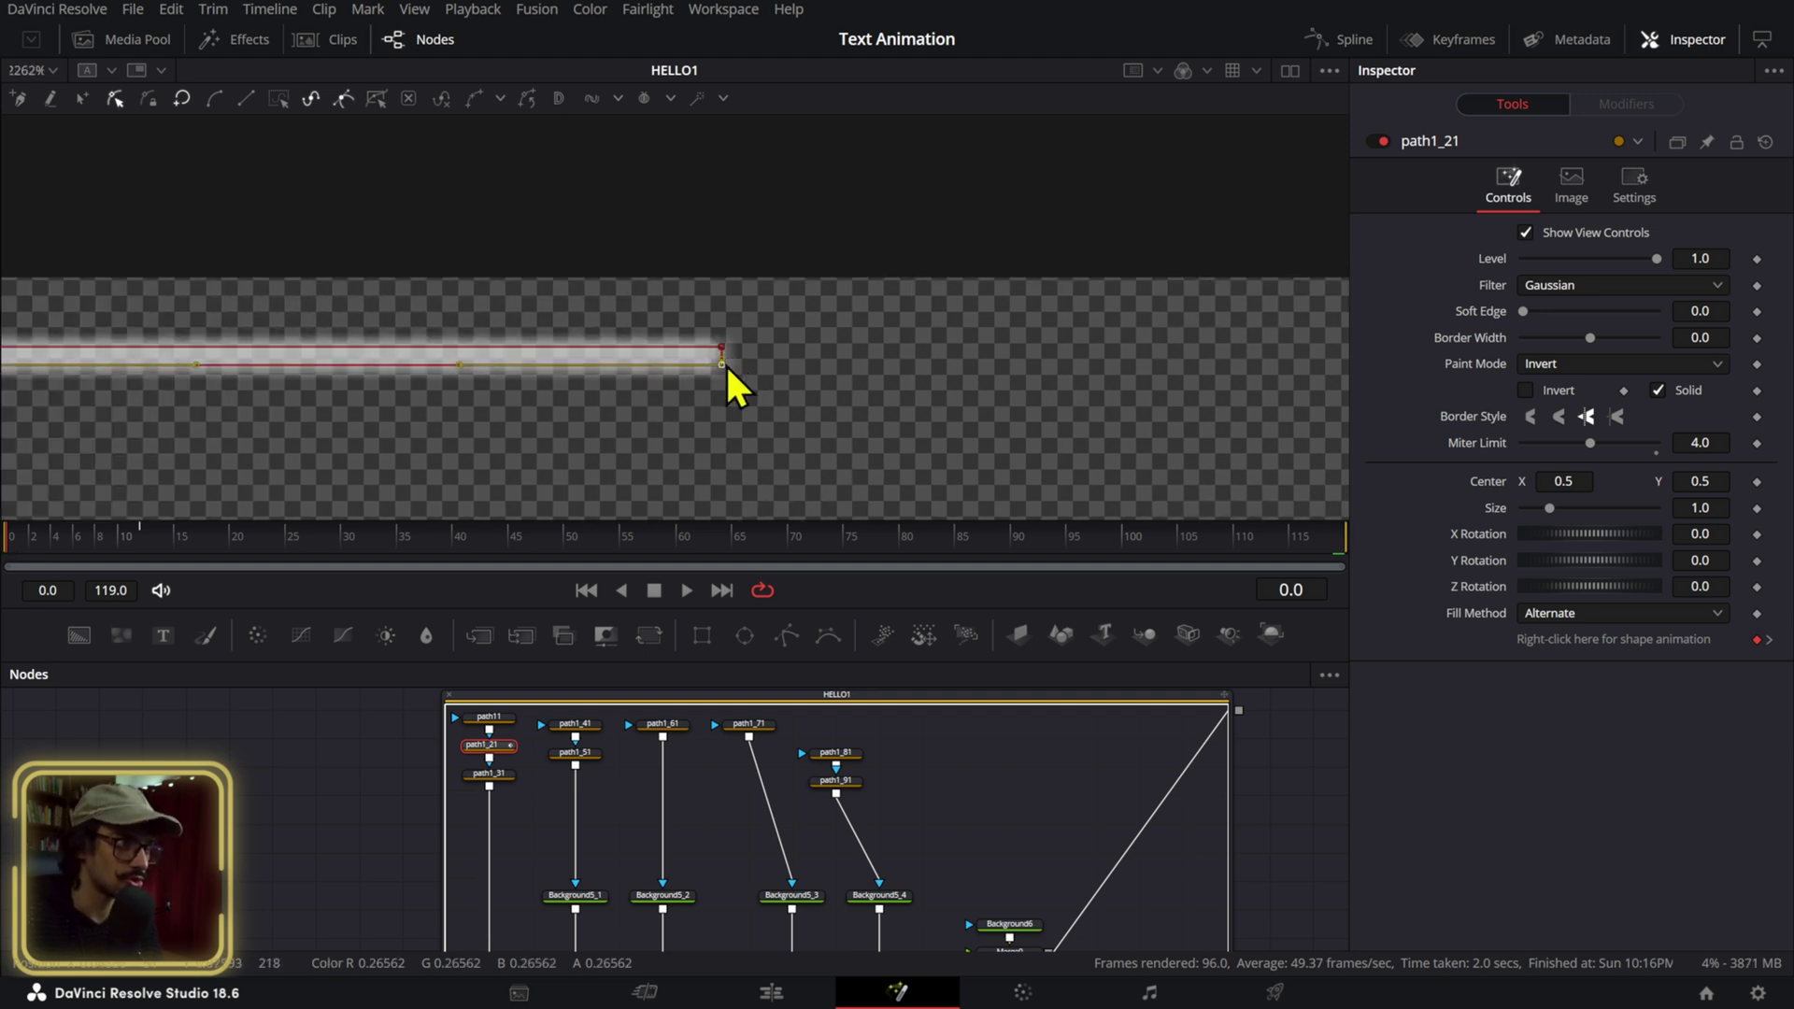
key(Up)
key(Up)
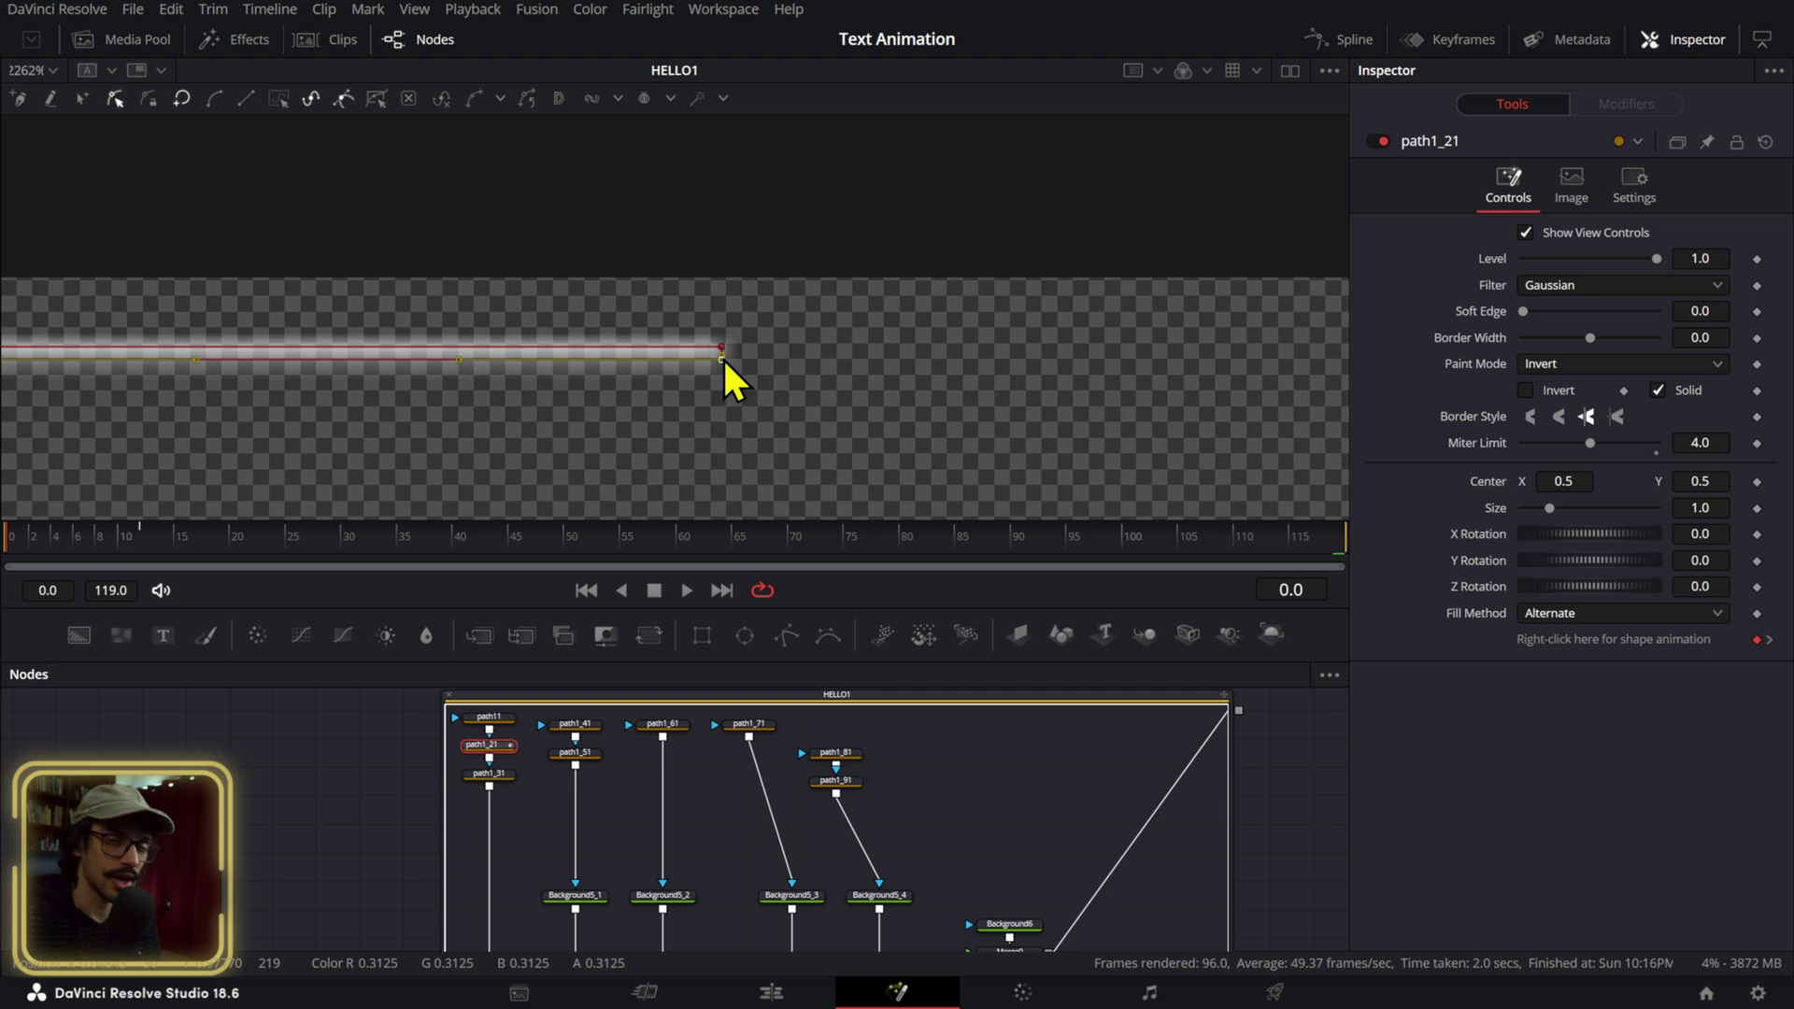
drag(720, 357, 727, 345)
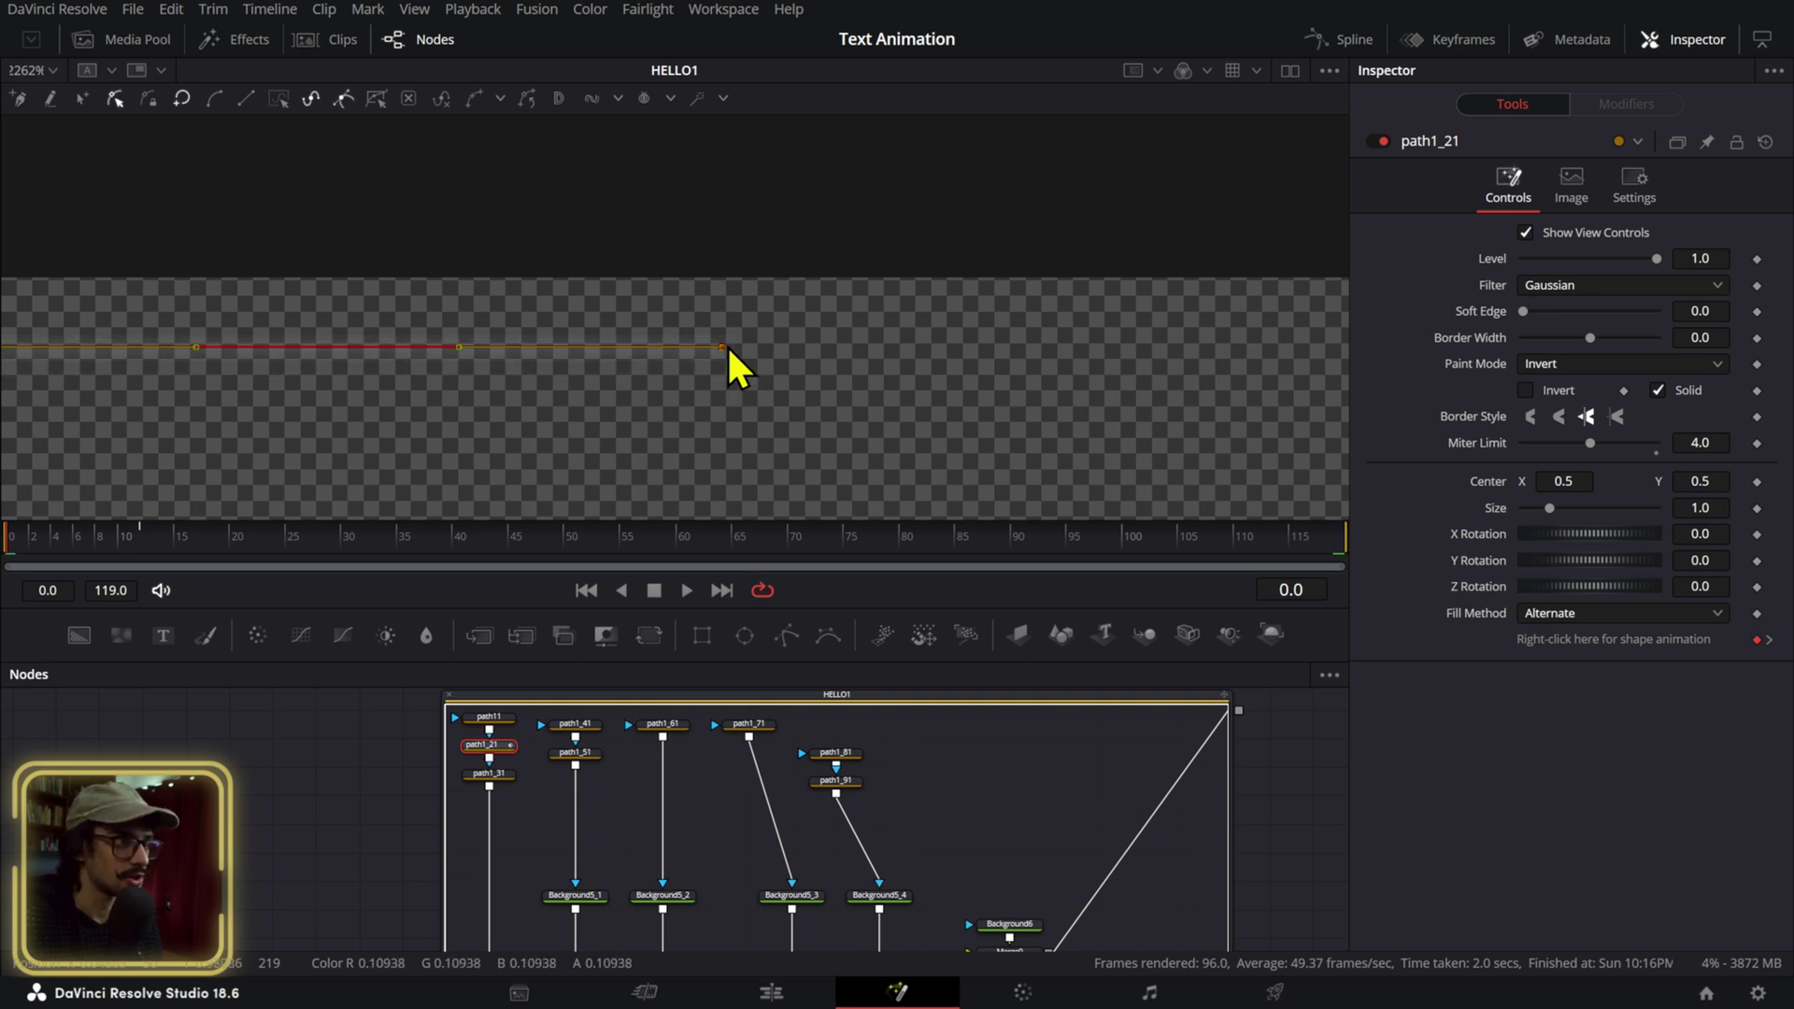
key(ctrl+1)
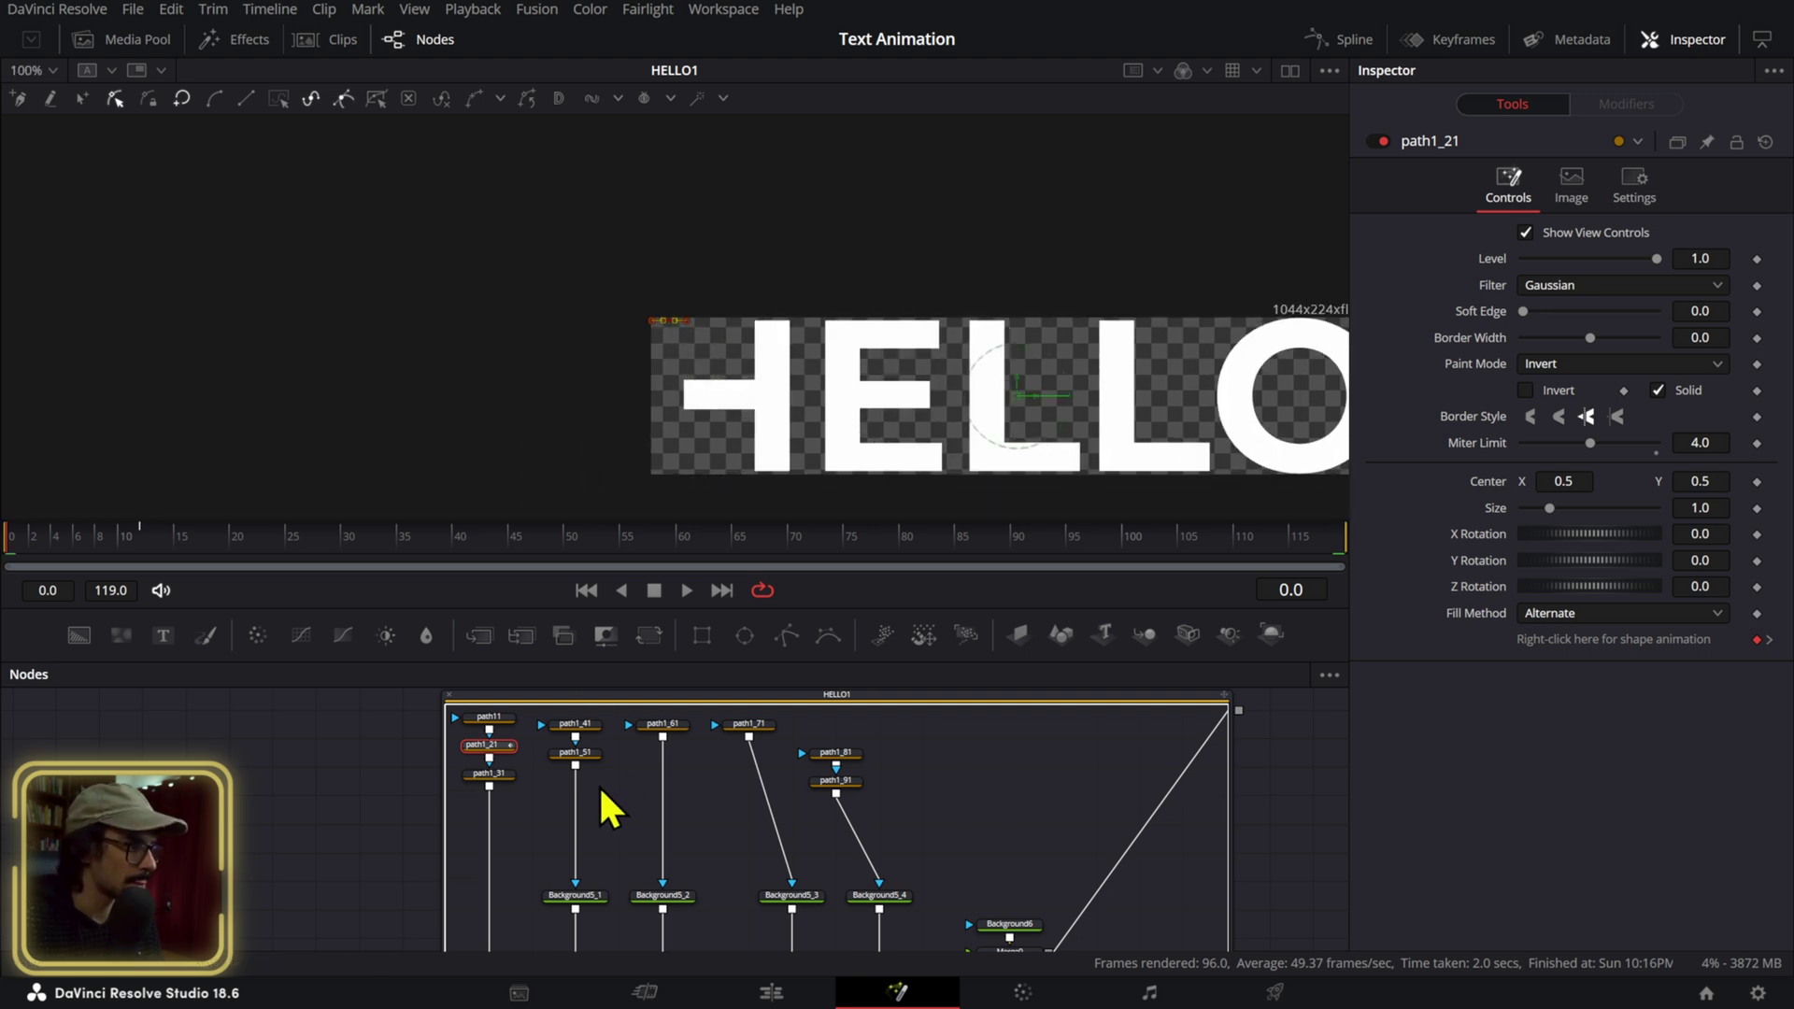
Add shape animation keyframes at frames 12 and 24 to path11, the right stem of the H.
click(490, 774)
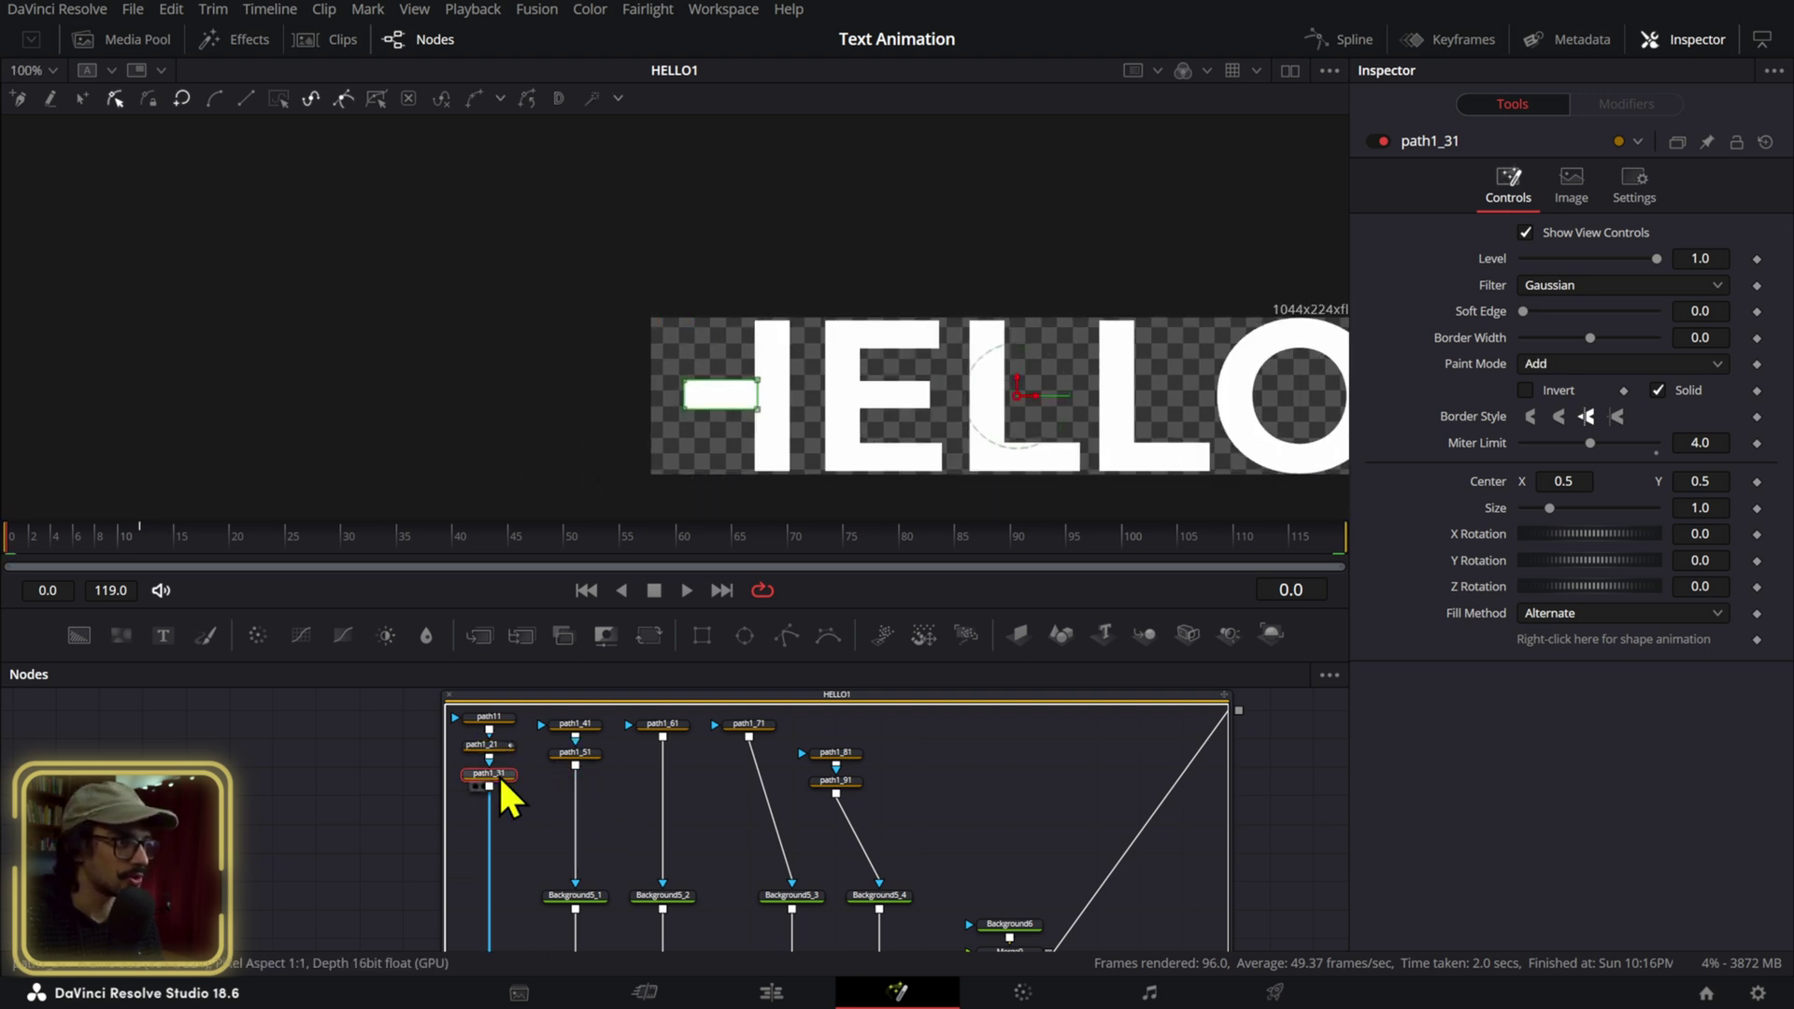
click(508, 719)
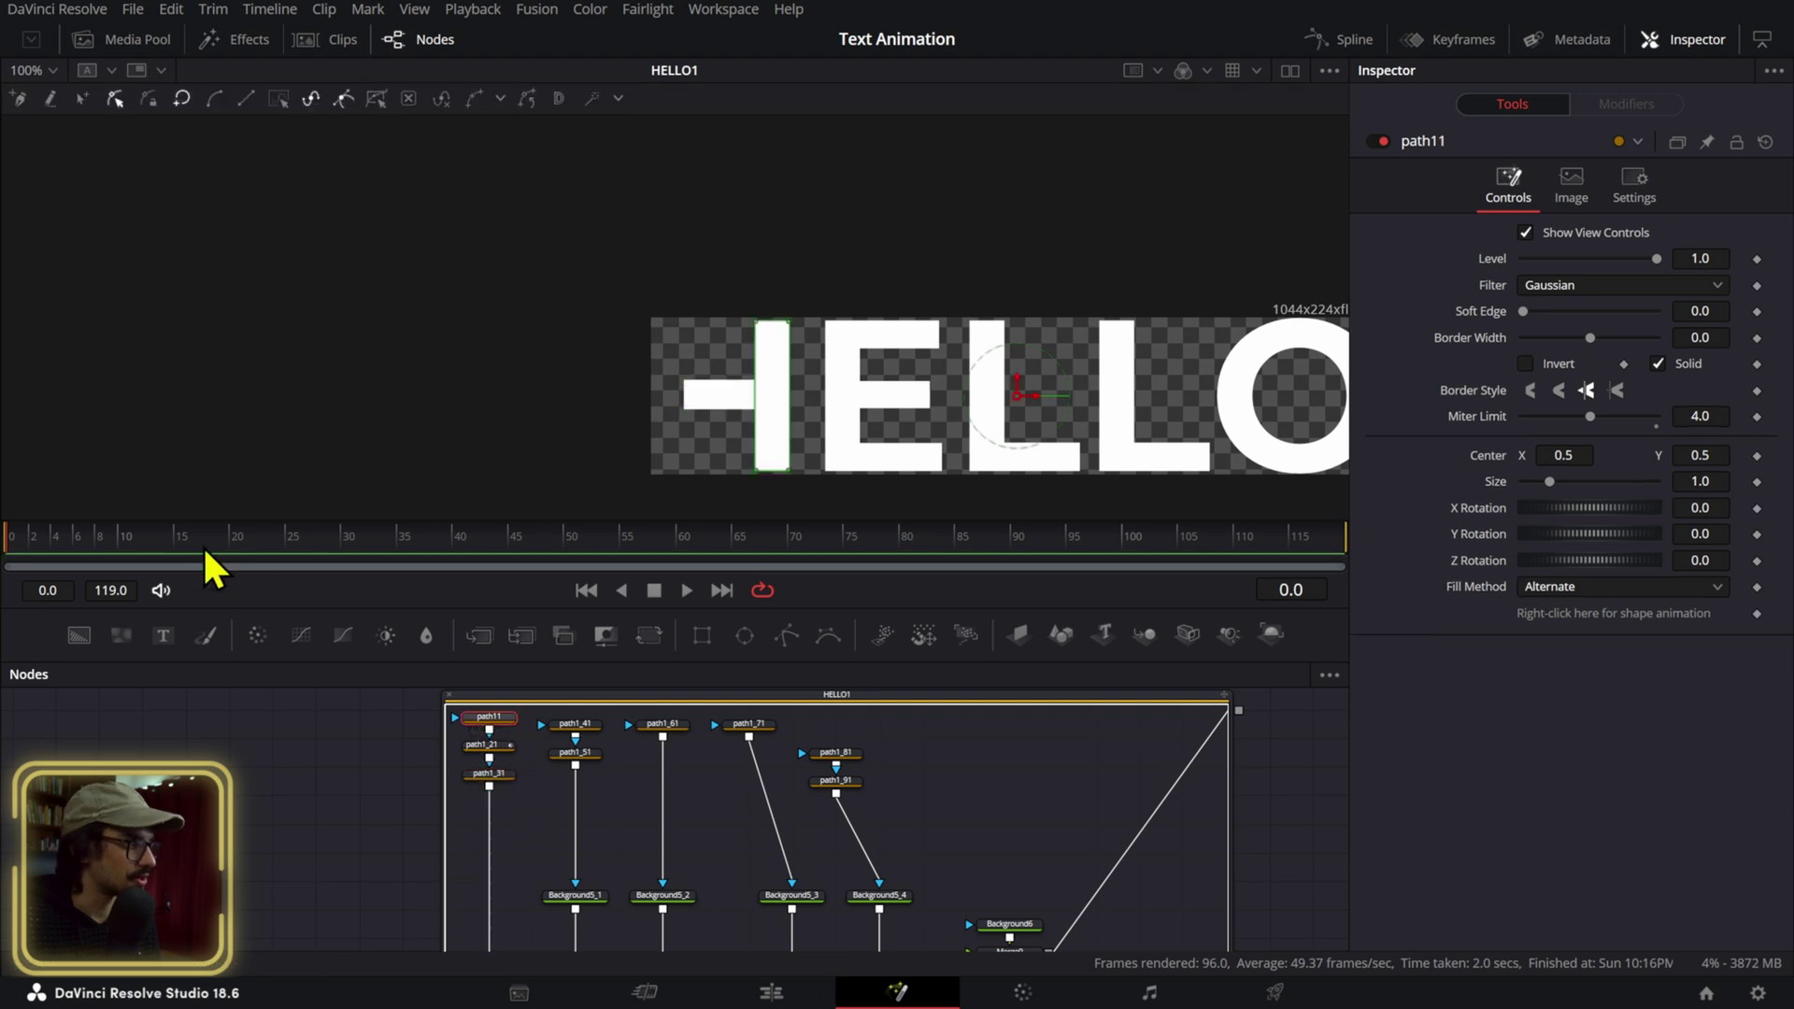
drag(204, 546, 153, 546)
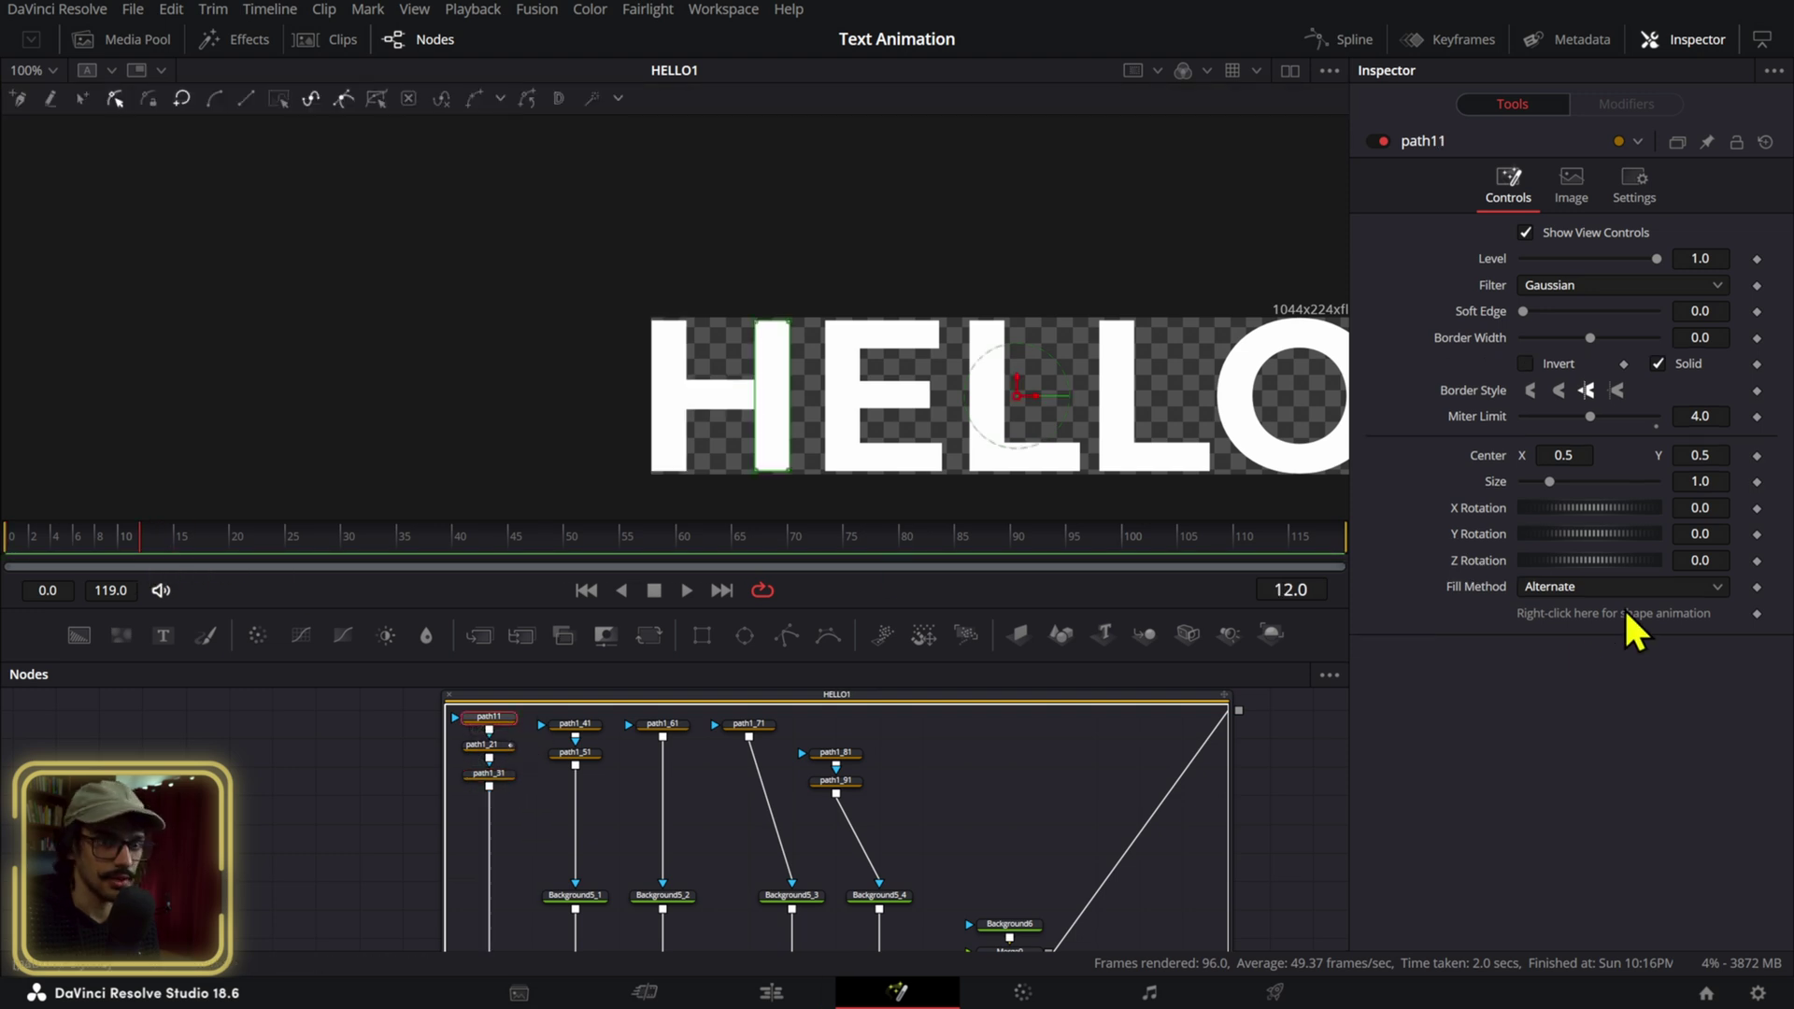
click(1757, 614)
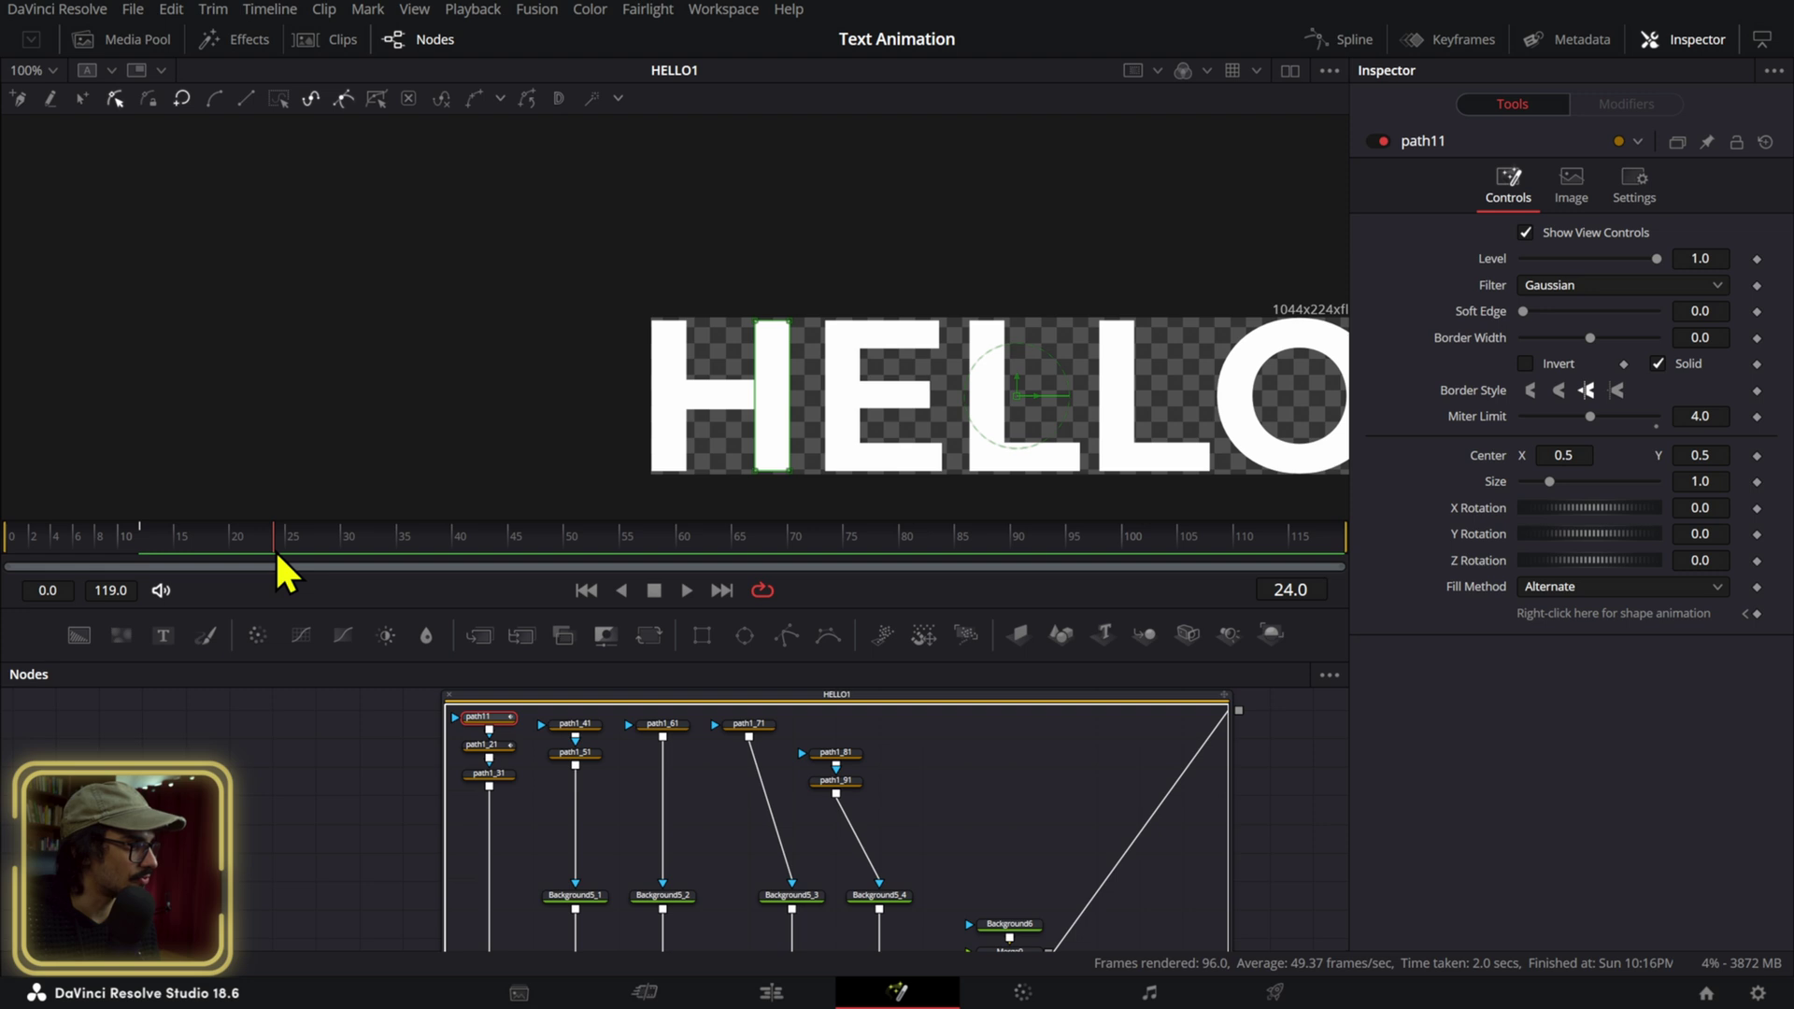
click(1757, 614)
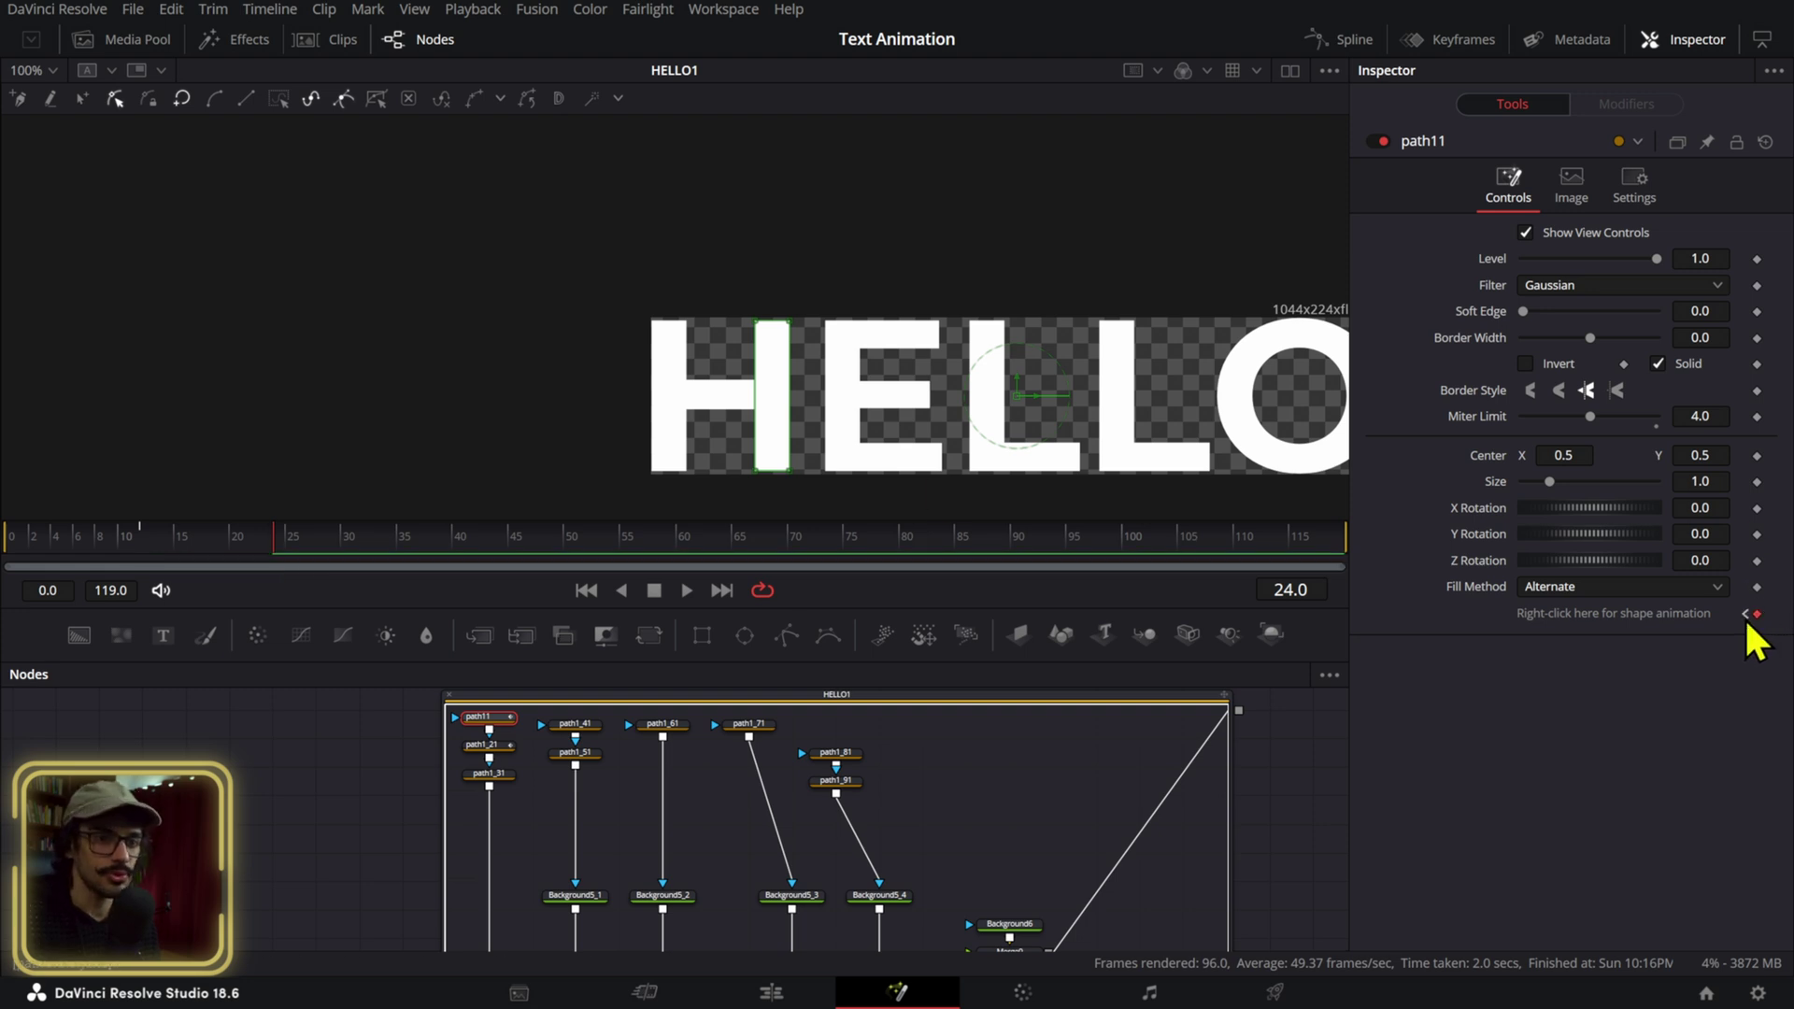
At the frame 12 keyframe, collapse path11 by moving its bottom points up onto its top edge.
click(1745, 614)
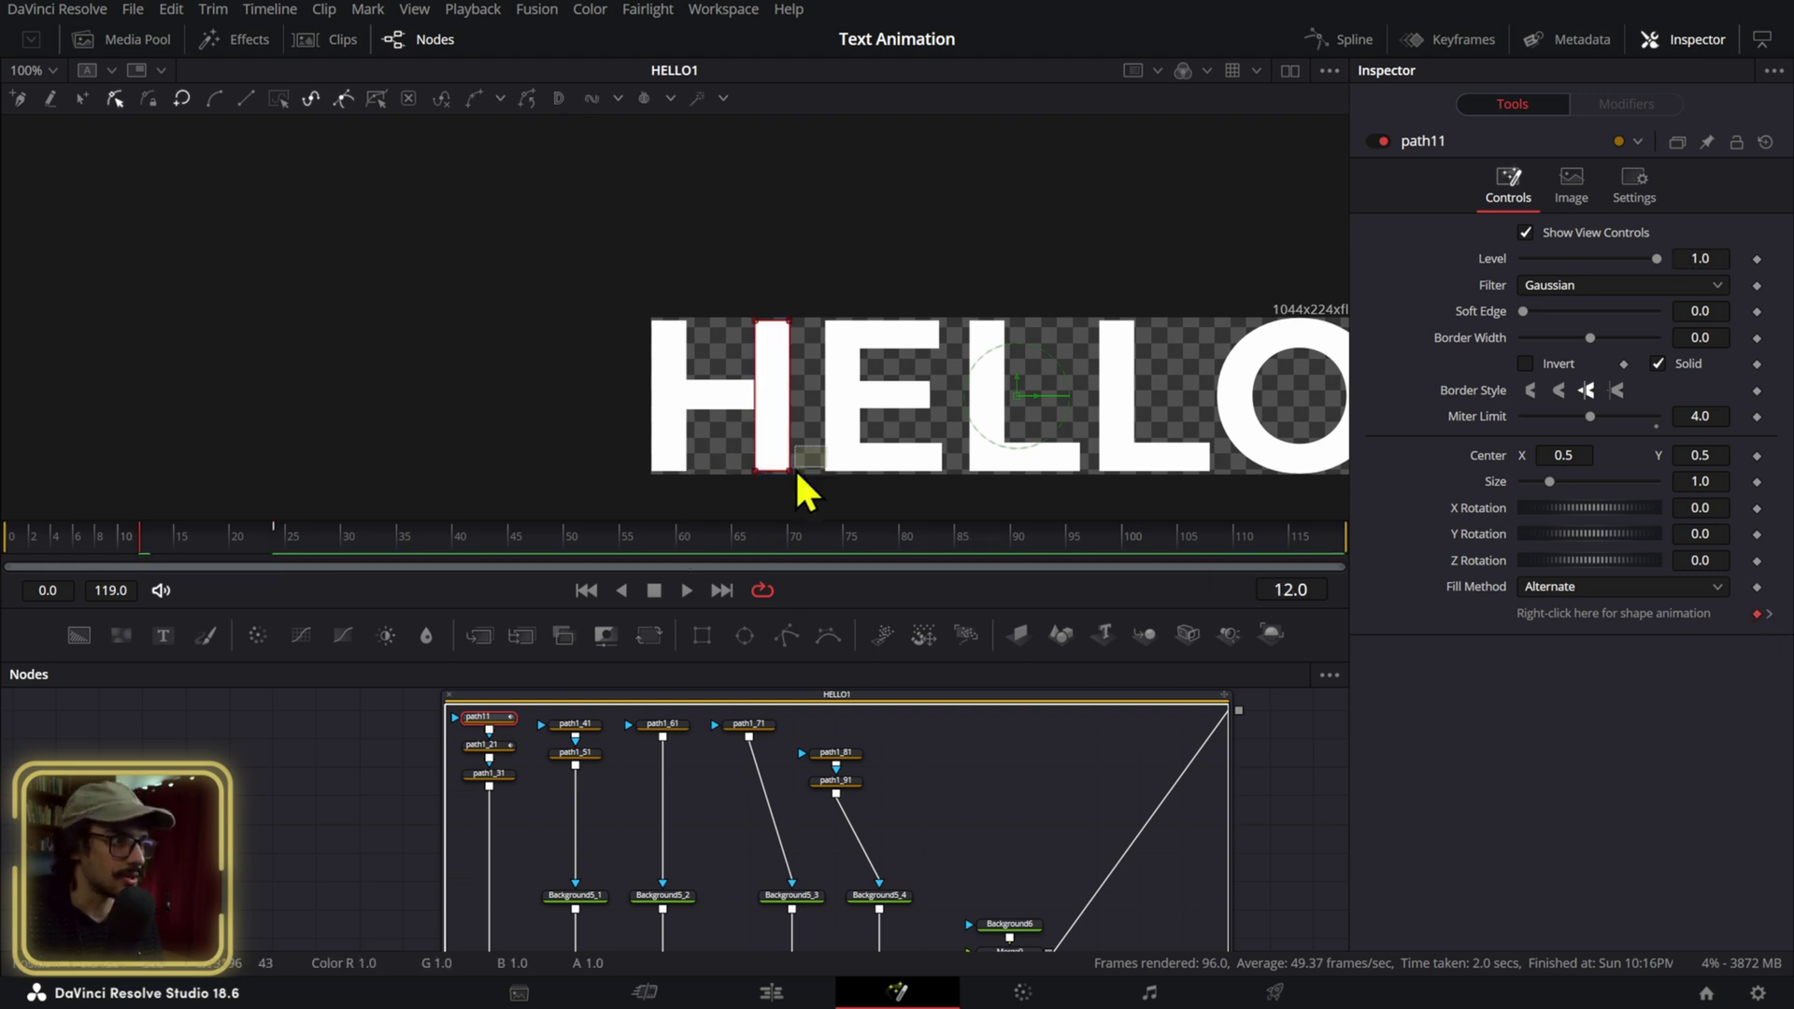
drag(790, 467, 828, 327)
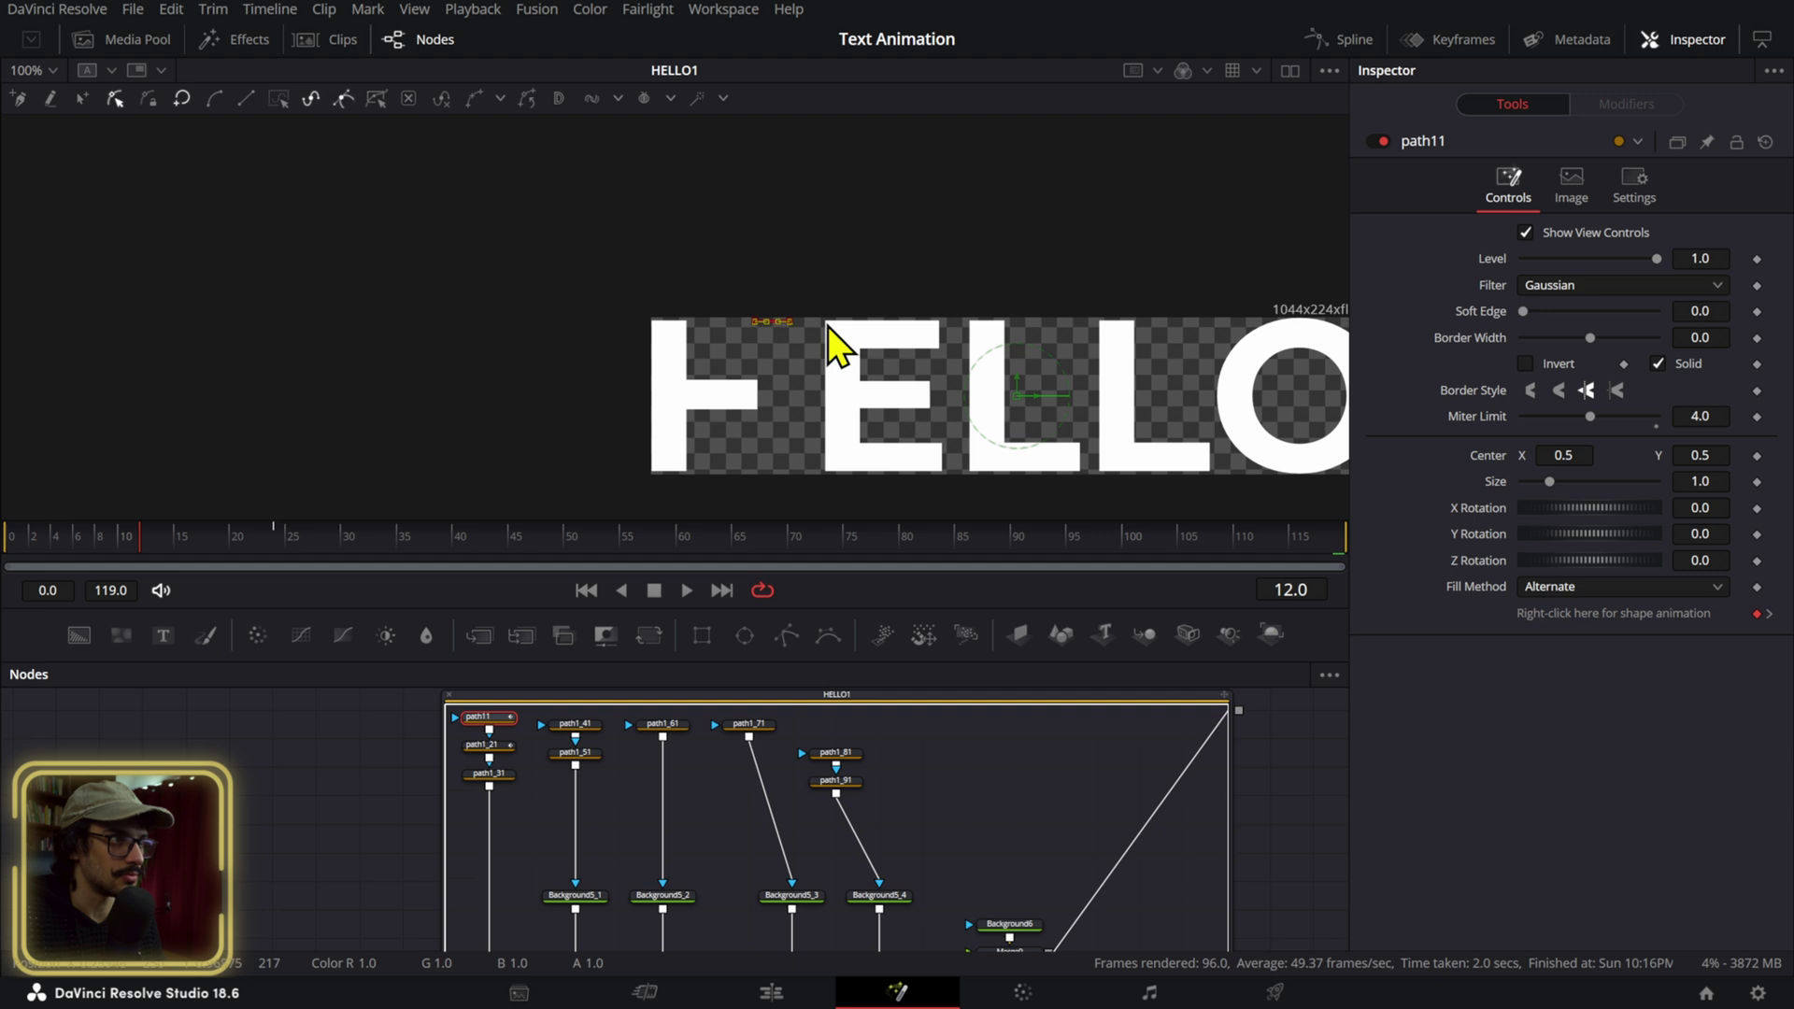
scroll(792, 324, up, 4)
scroll(793, 323, up, 3)
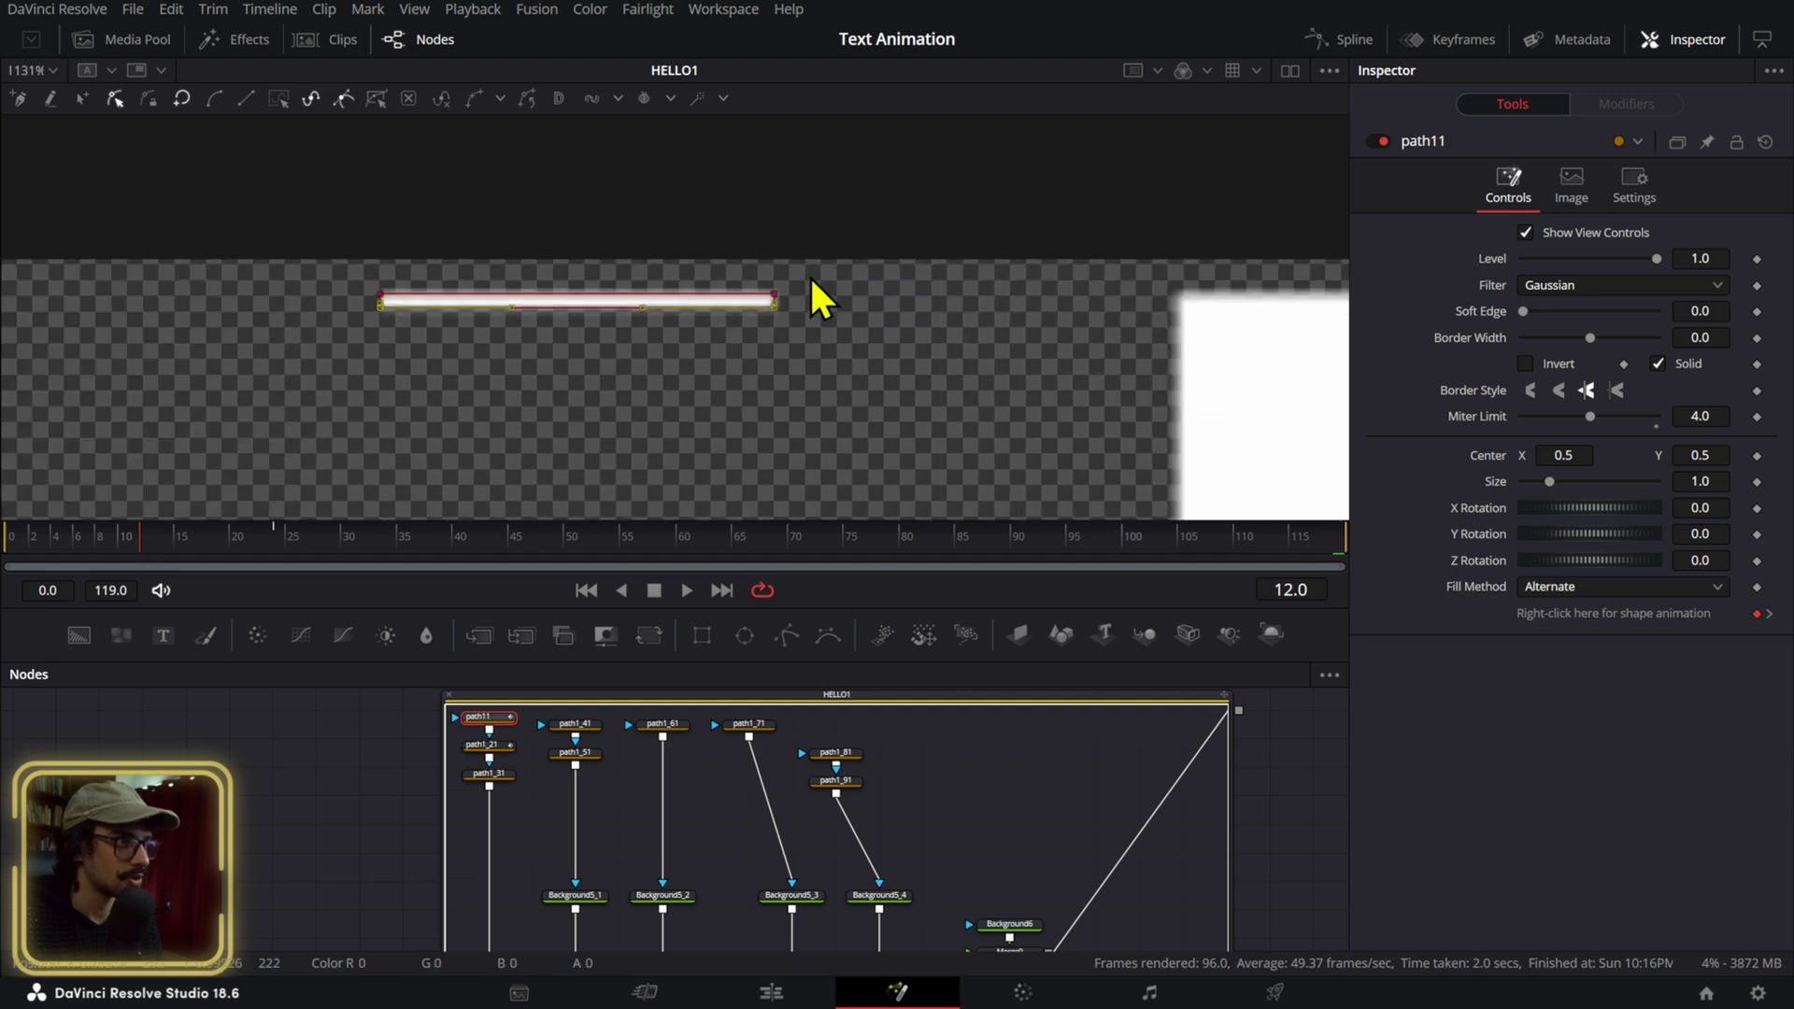
scroll(811, 279, up, 3)
drag(811, 291, 838, 216)
scroll(830, 252, down, 10)
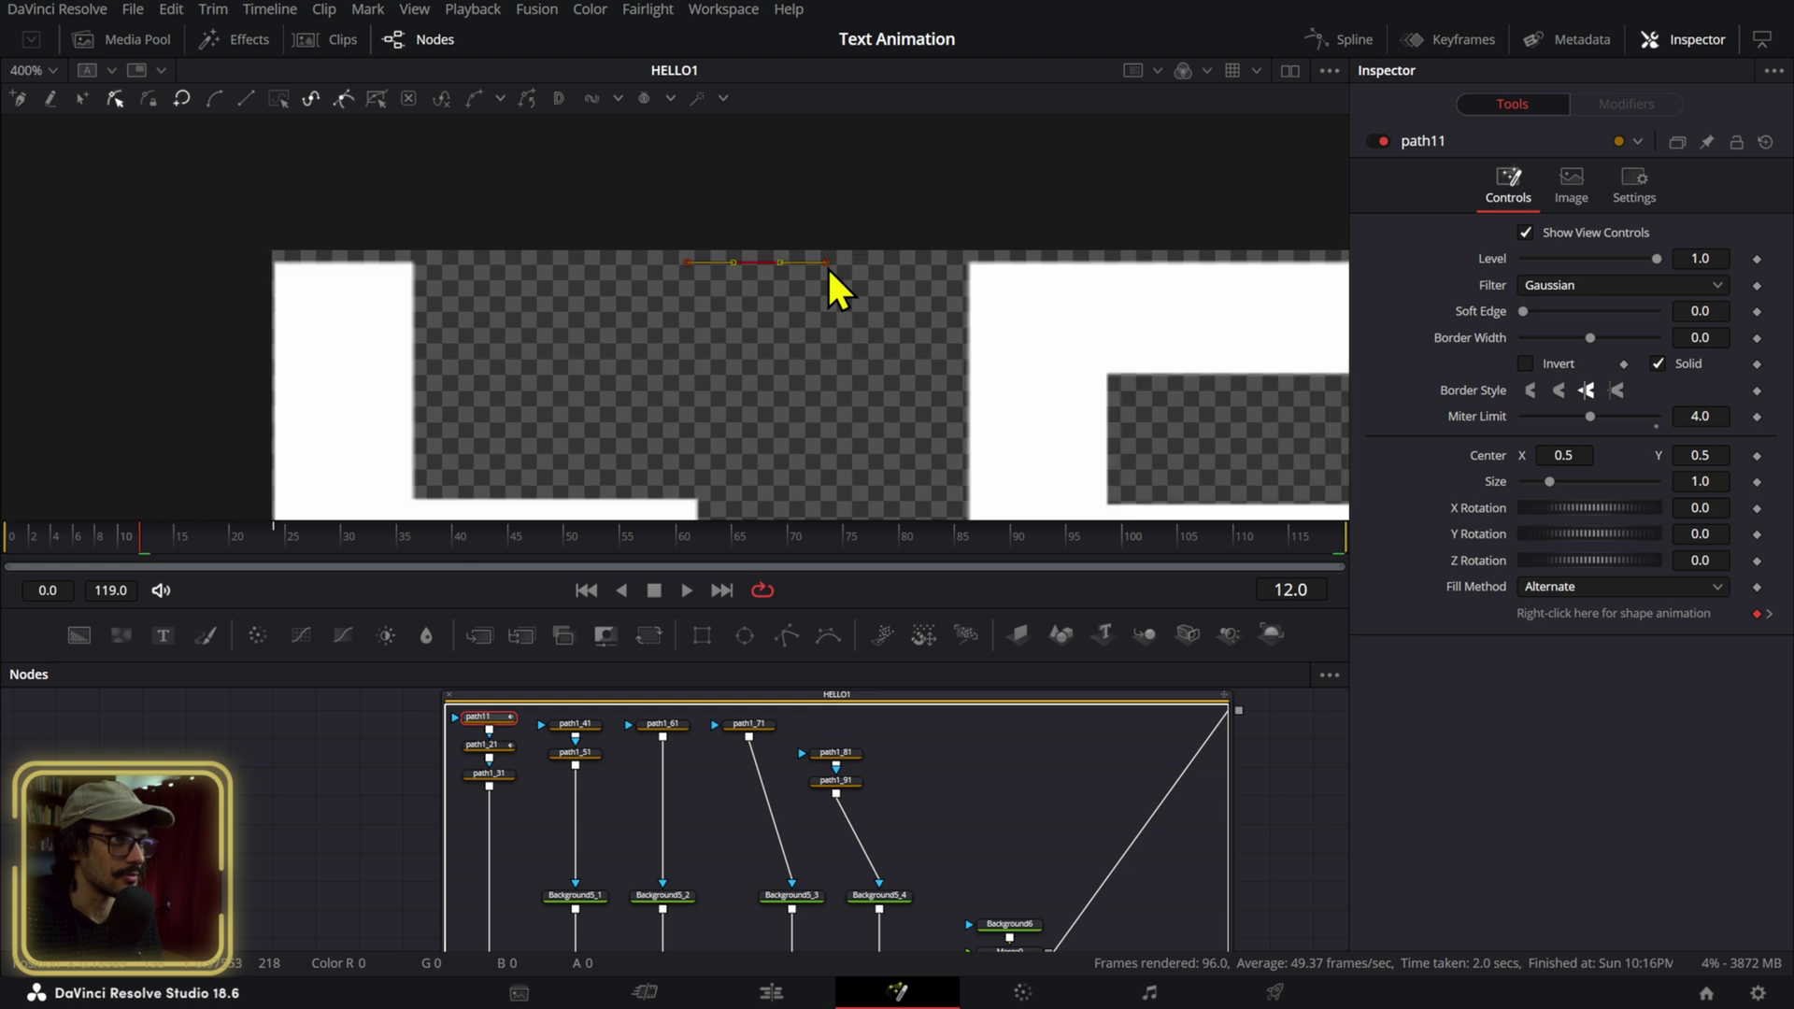
Add shape animation keyframes at frames 24 and 30 to path1_31, the crossbar of the H.
click(511, 776)
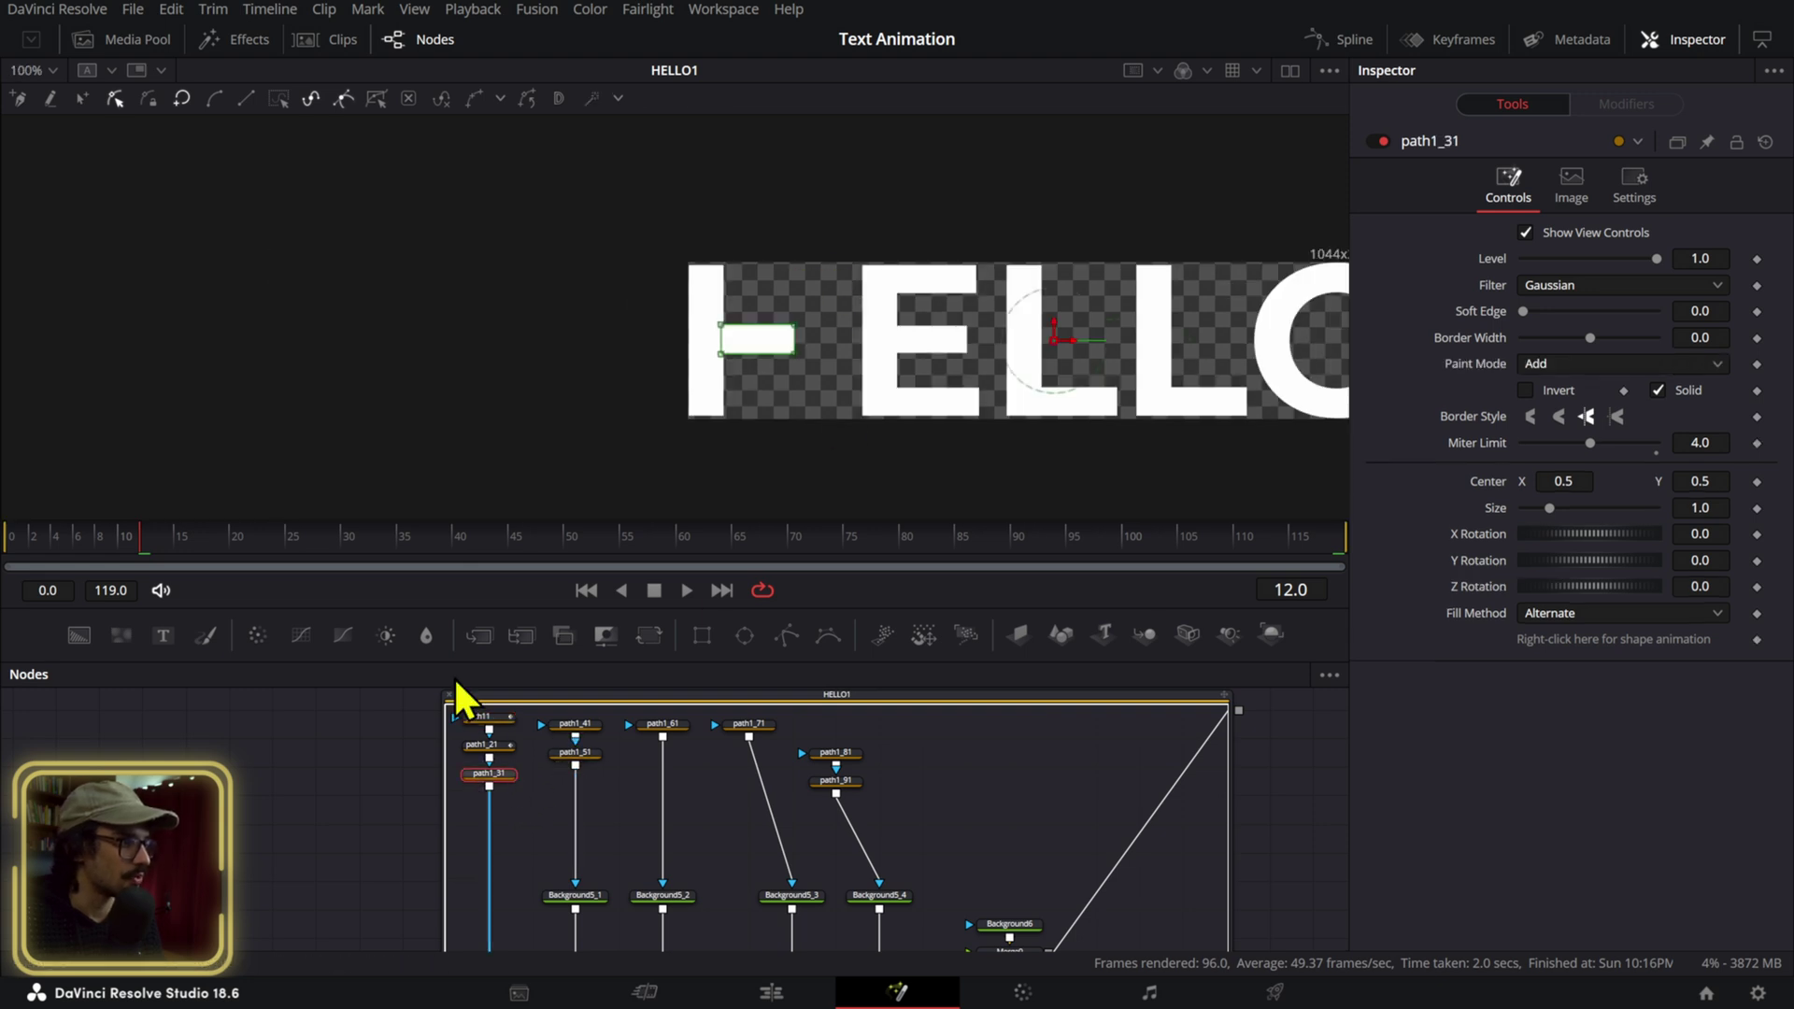
click(209, 551)
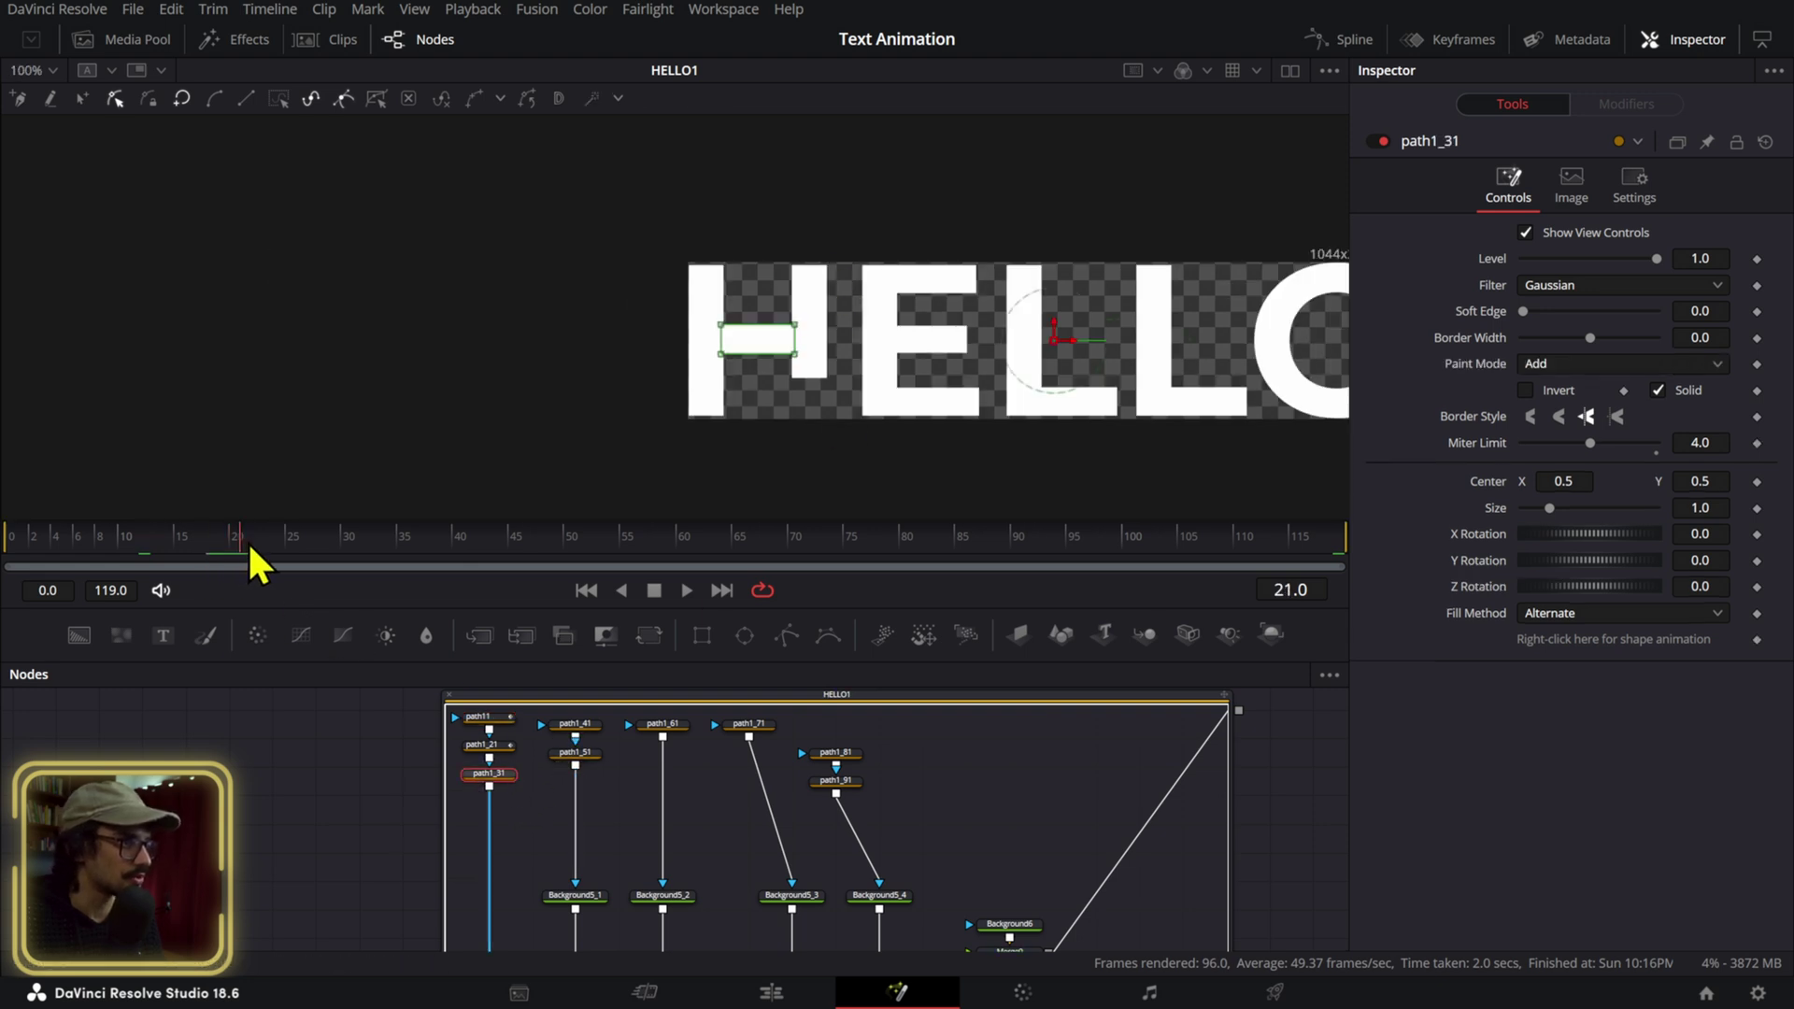
drag(249, 549, 277, 552)
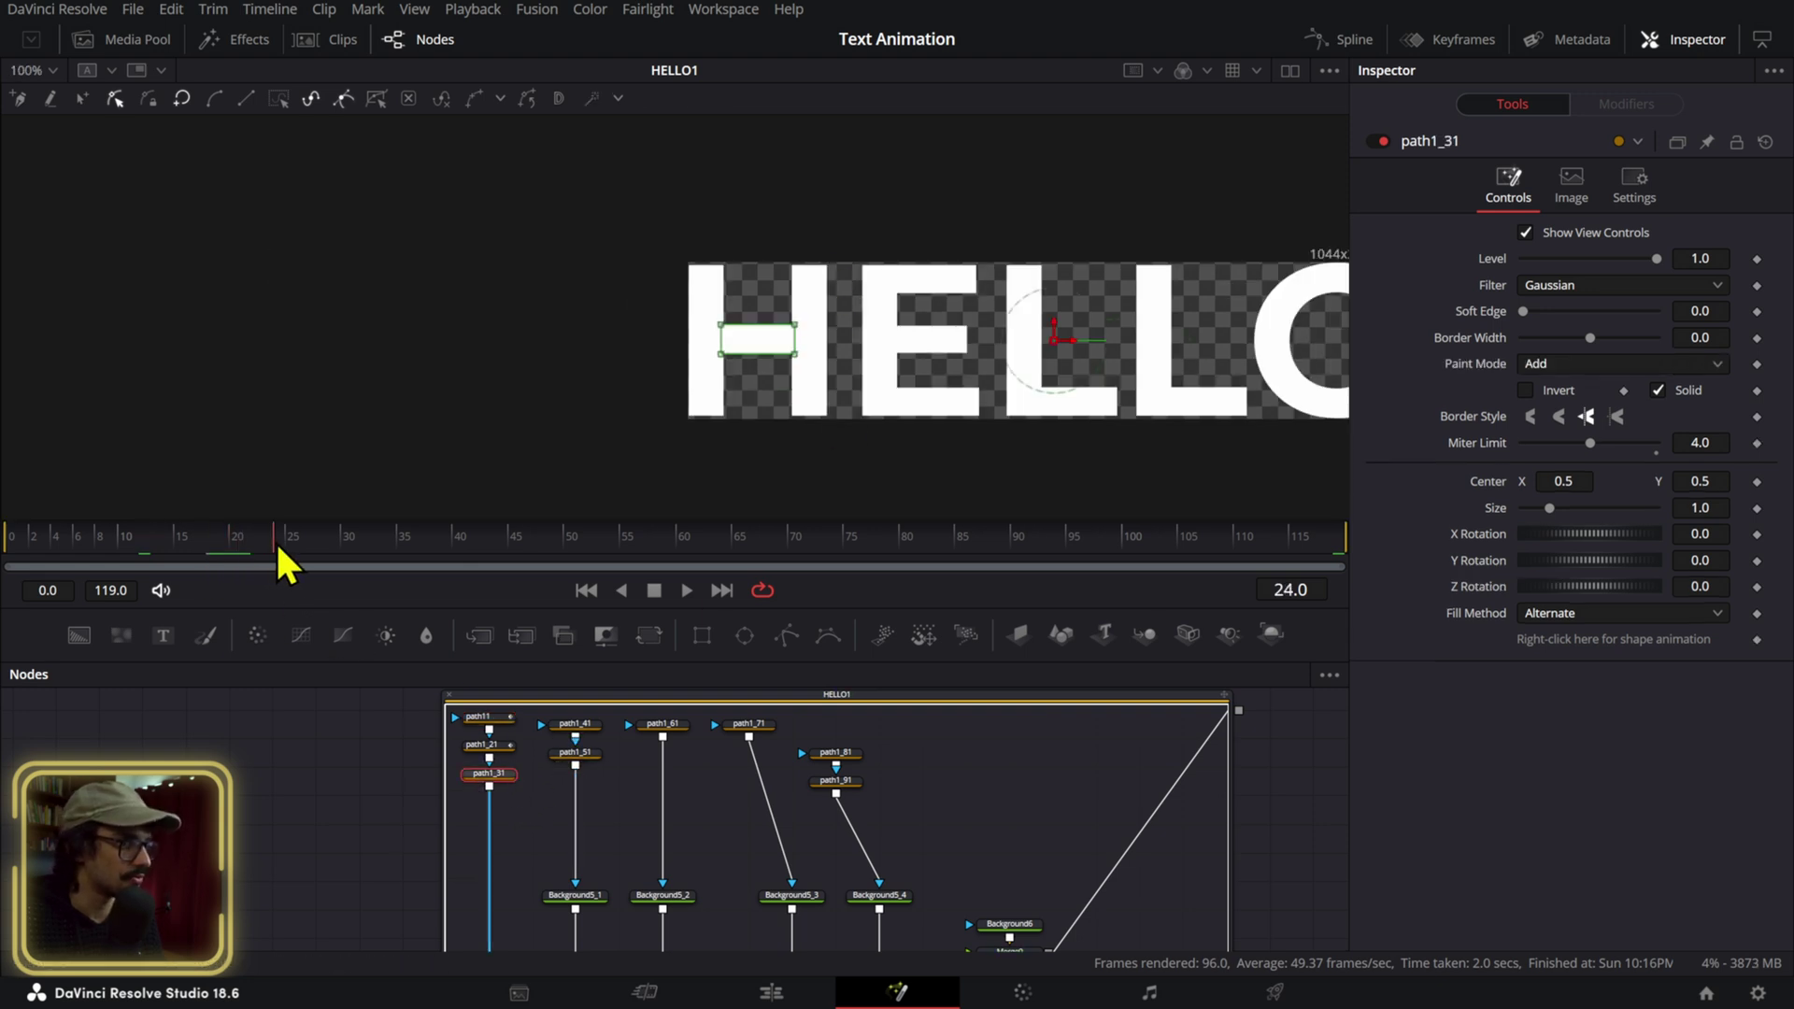
click(1757, 640)
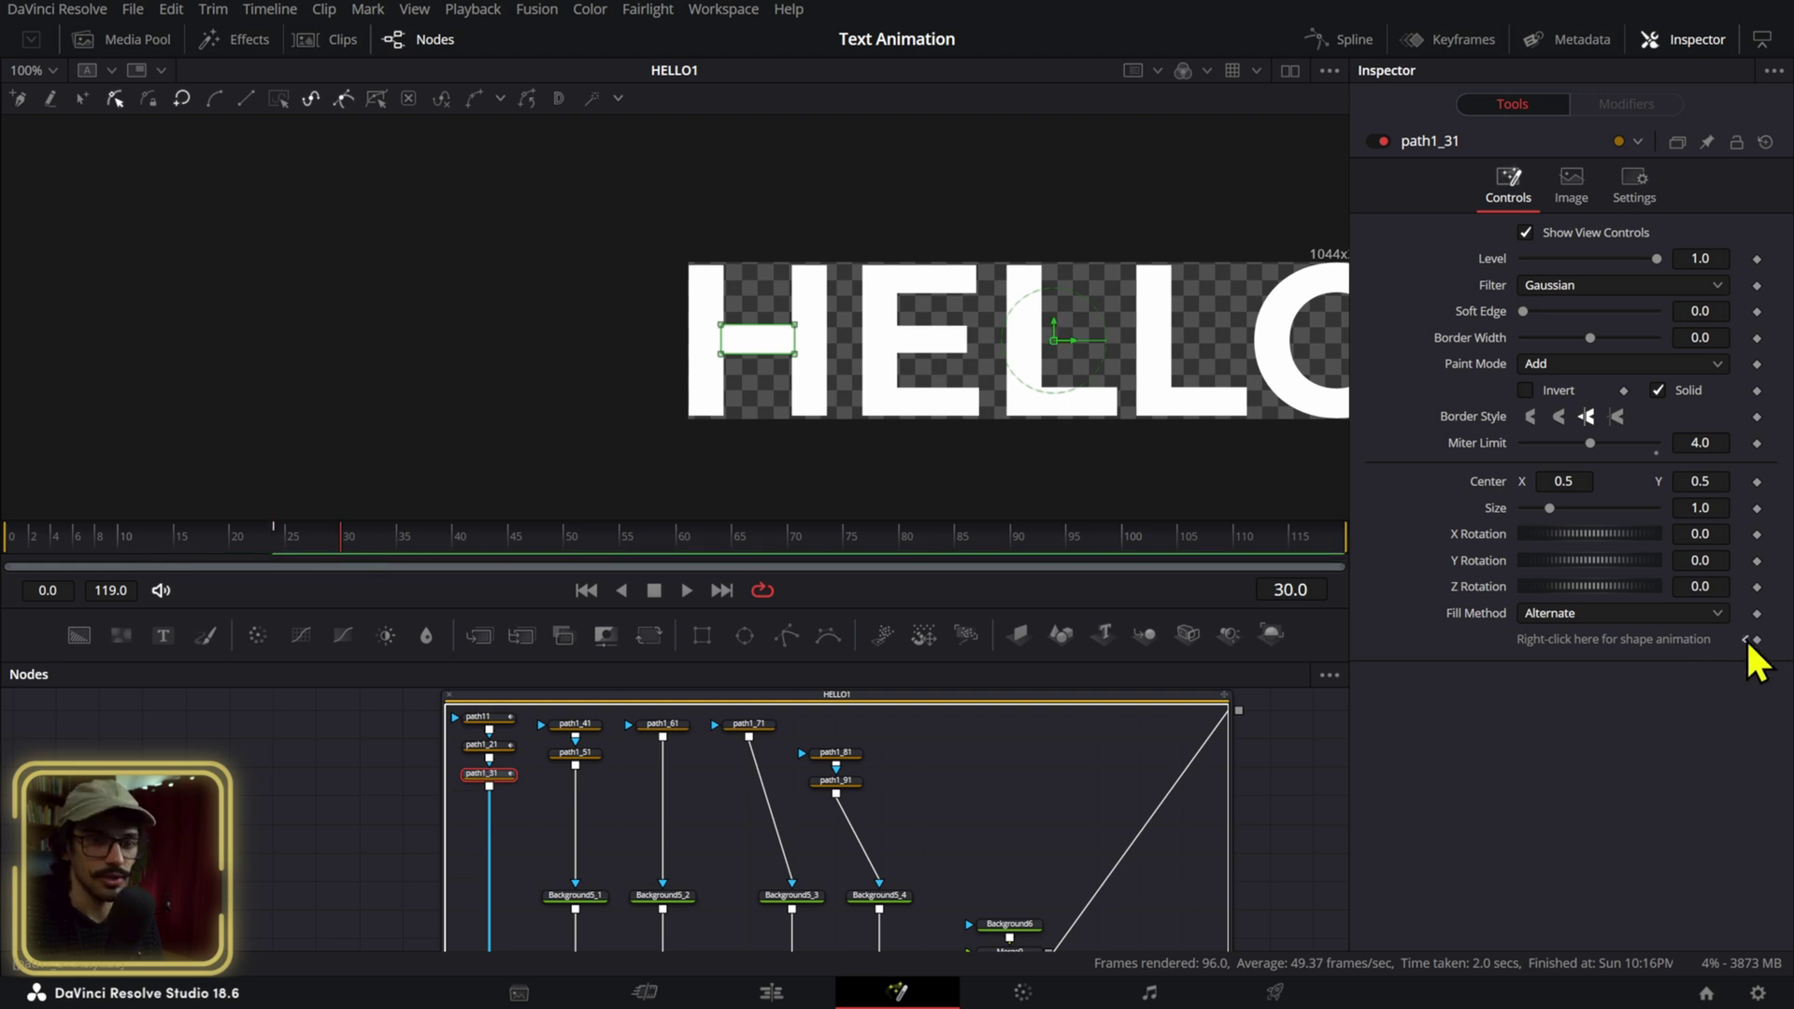
At the frame 24 keyframe, collapse path1_31 by moving its right-hand points exactly onto its left edge.
click(1745, 640)
scroll(808, 351, up, 5)
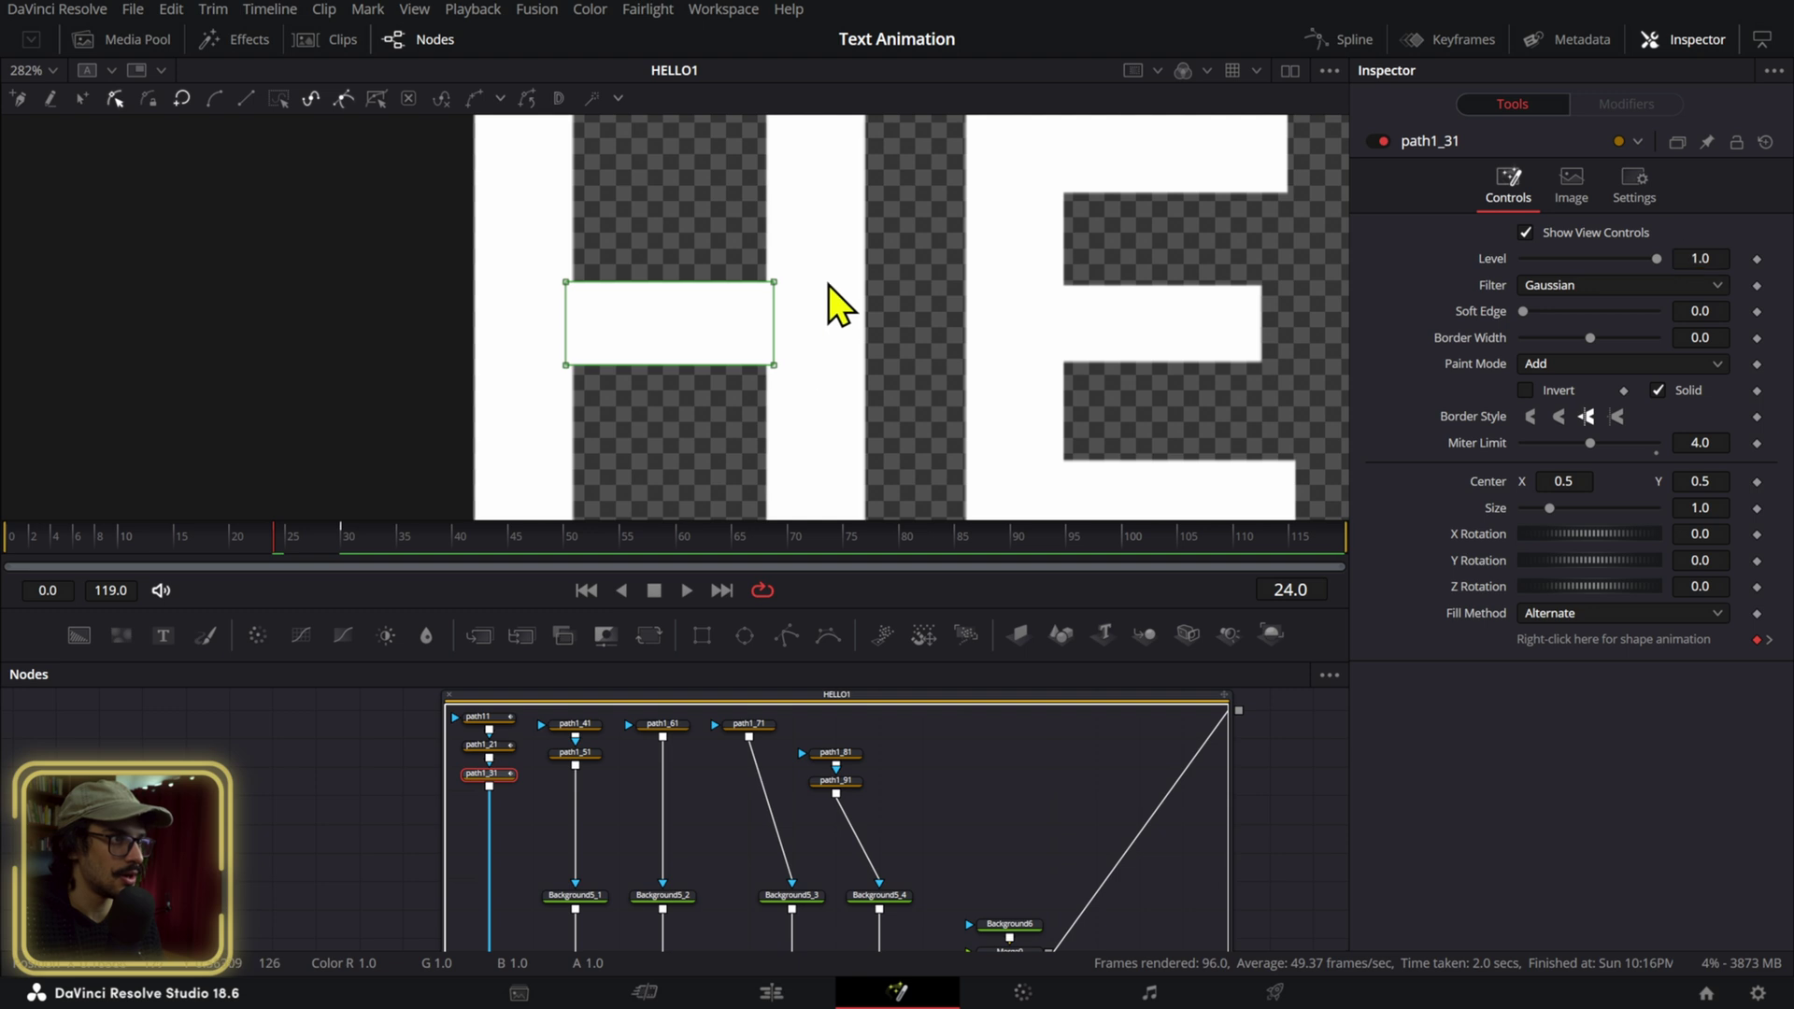
drag(834, 262, 563, 370)
key(Up)
scroll(570, 378, up, 5)
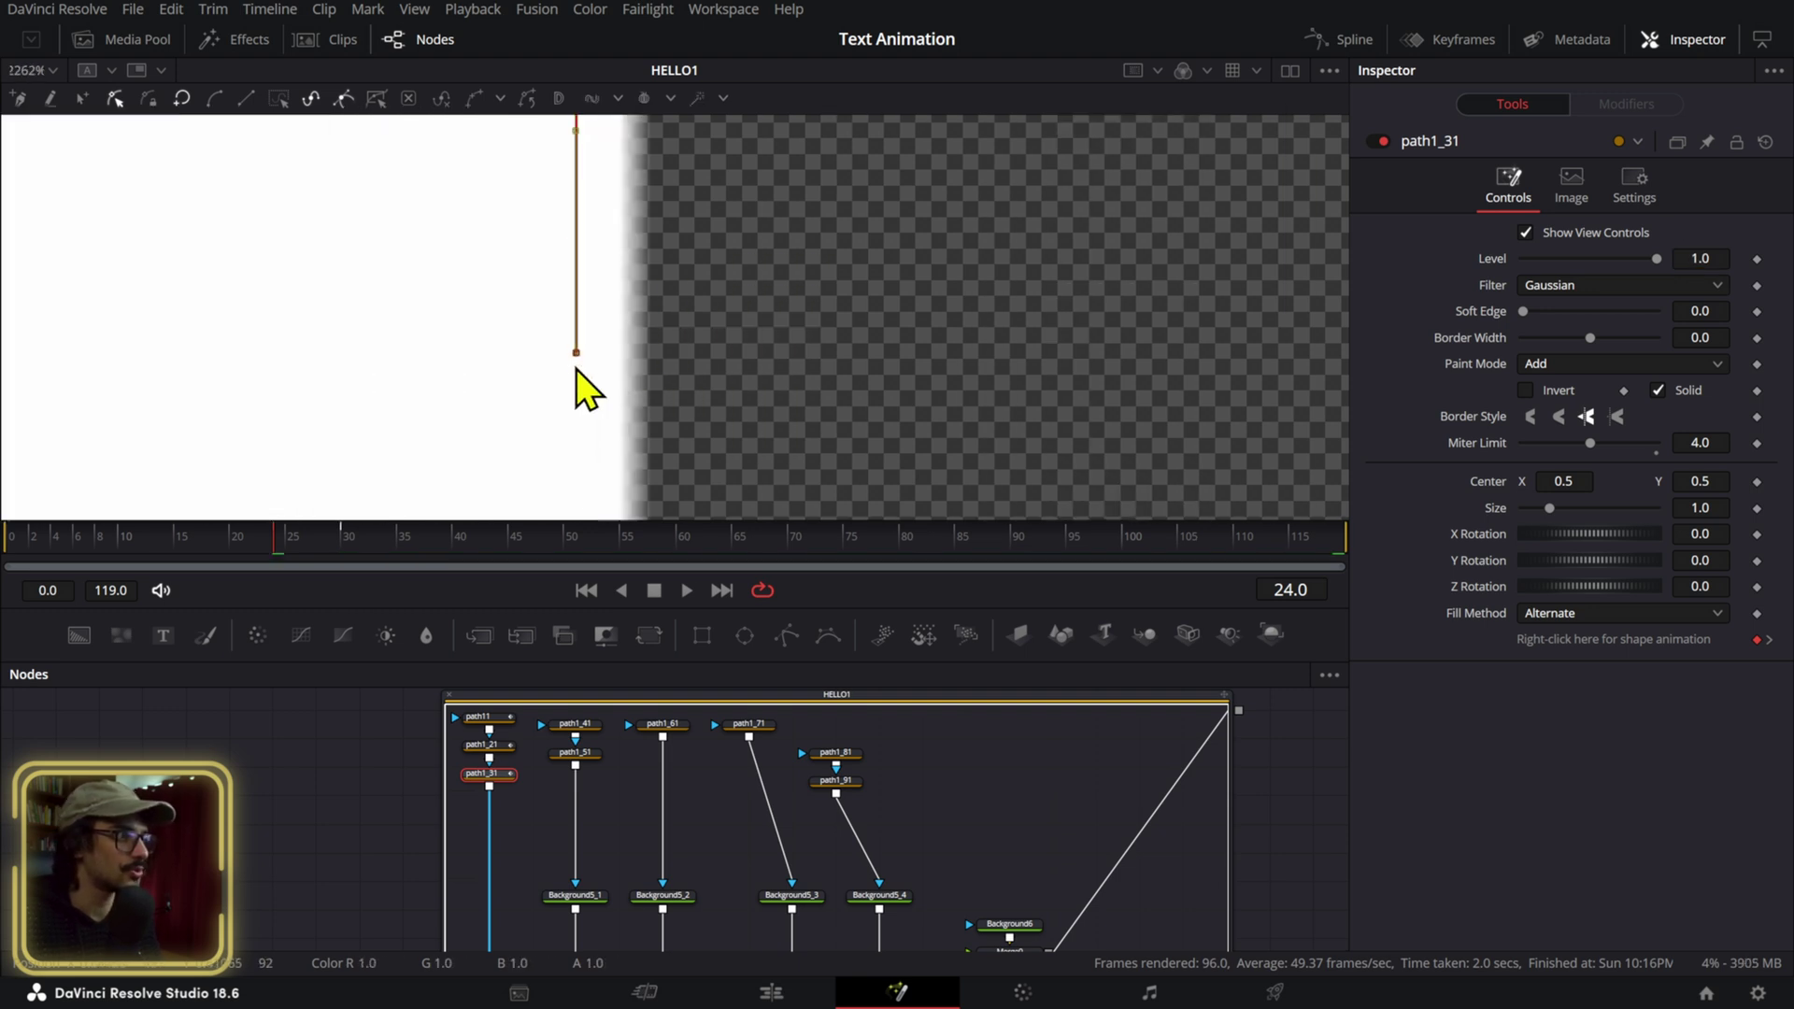
scroll(576, 371, up, 8)
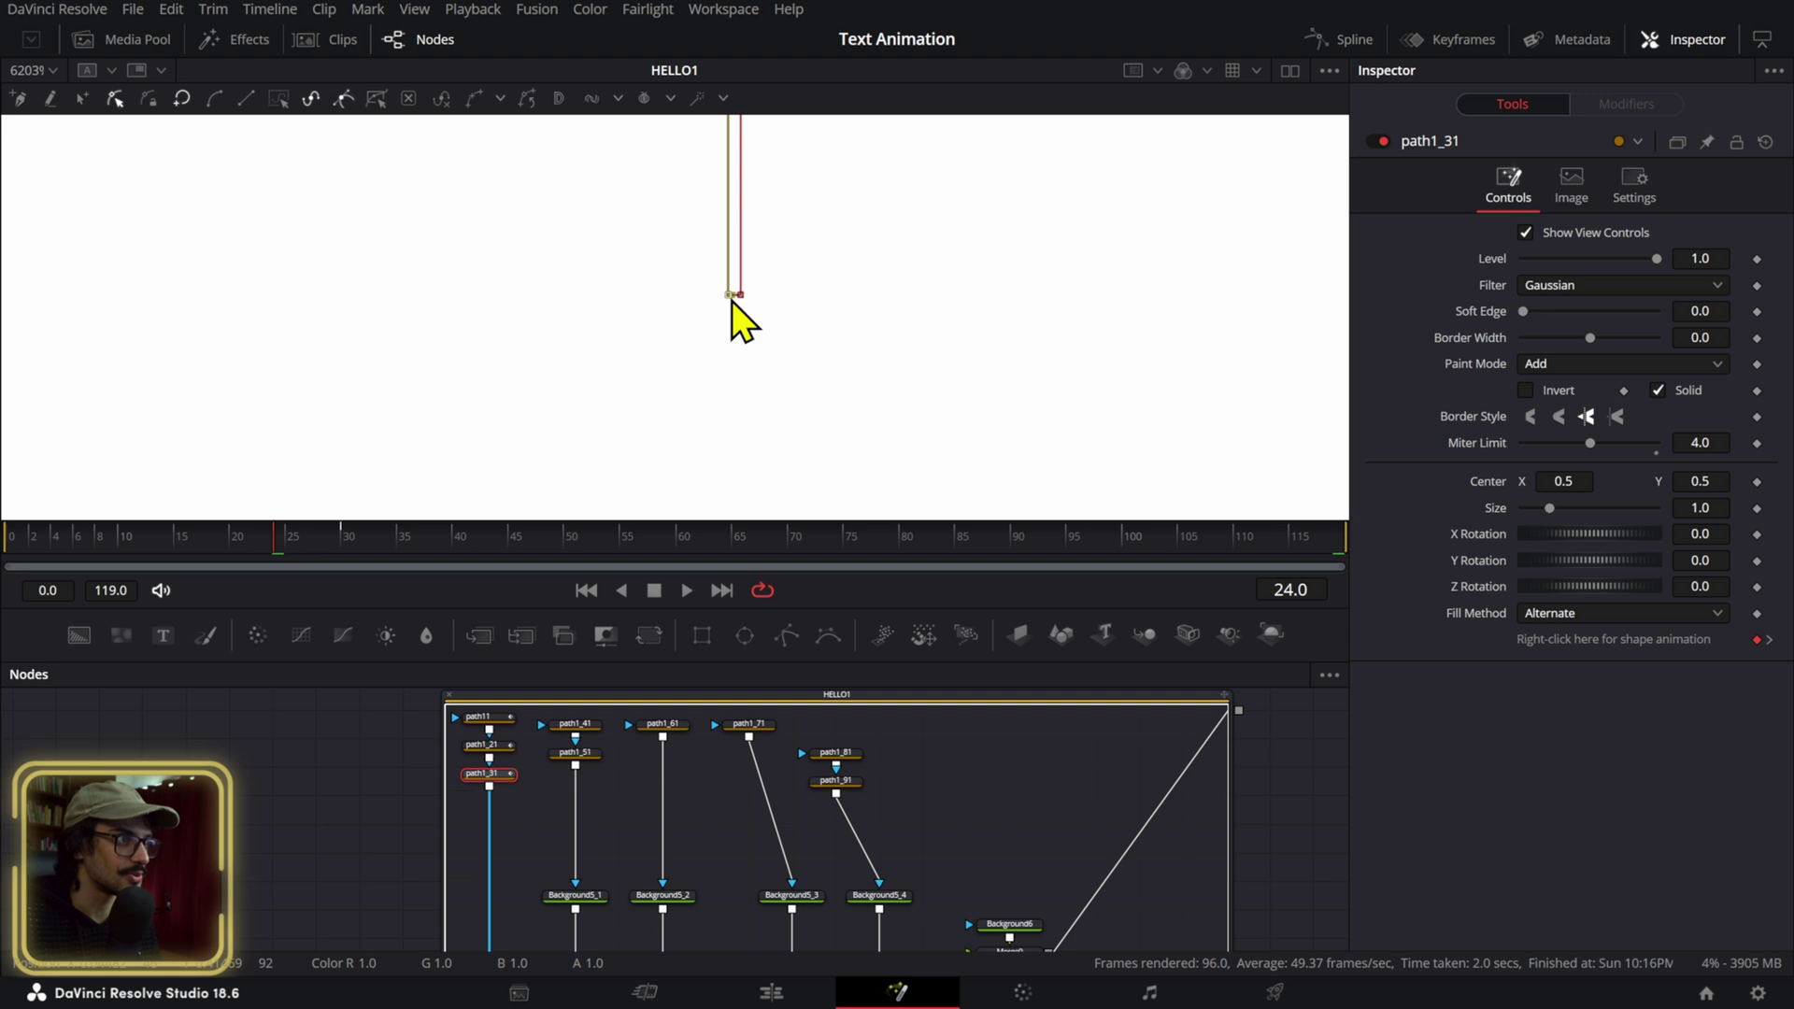
drag(732, 301, 743, 303)
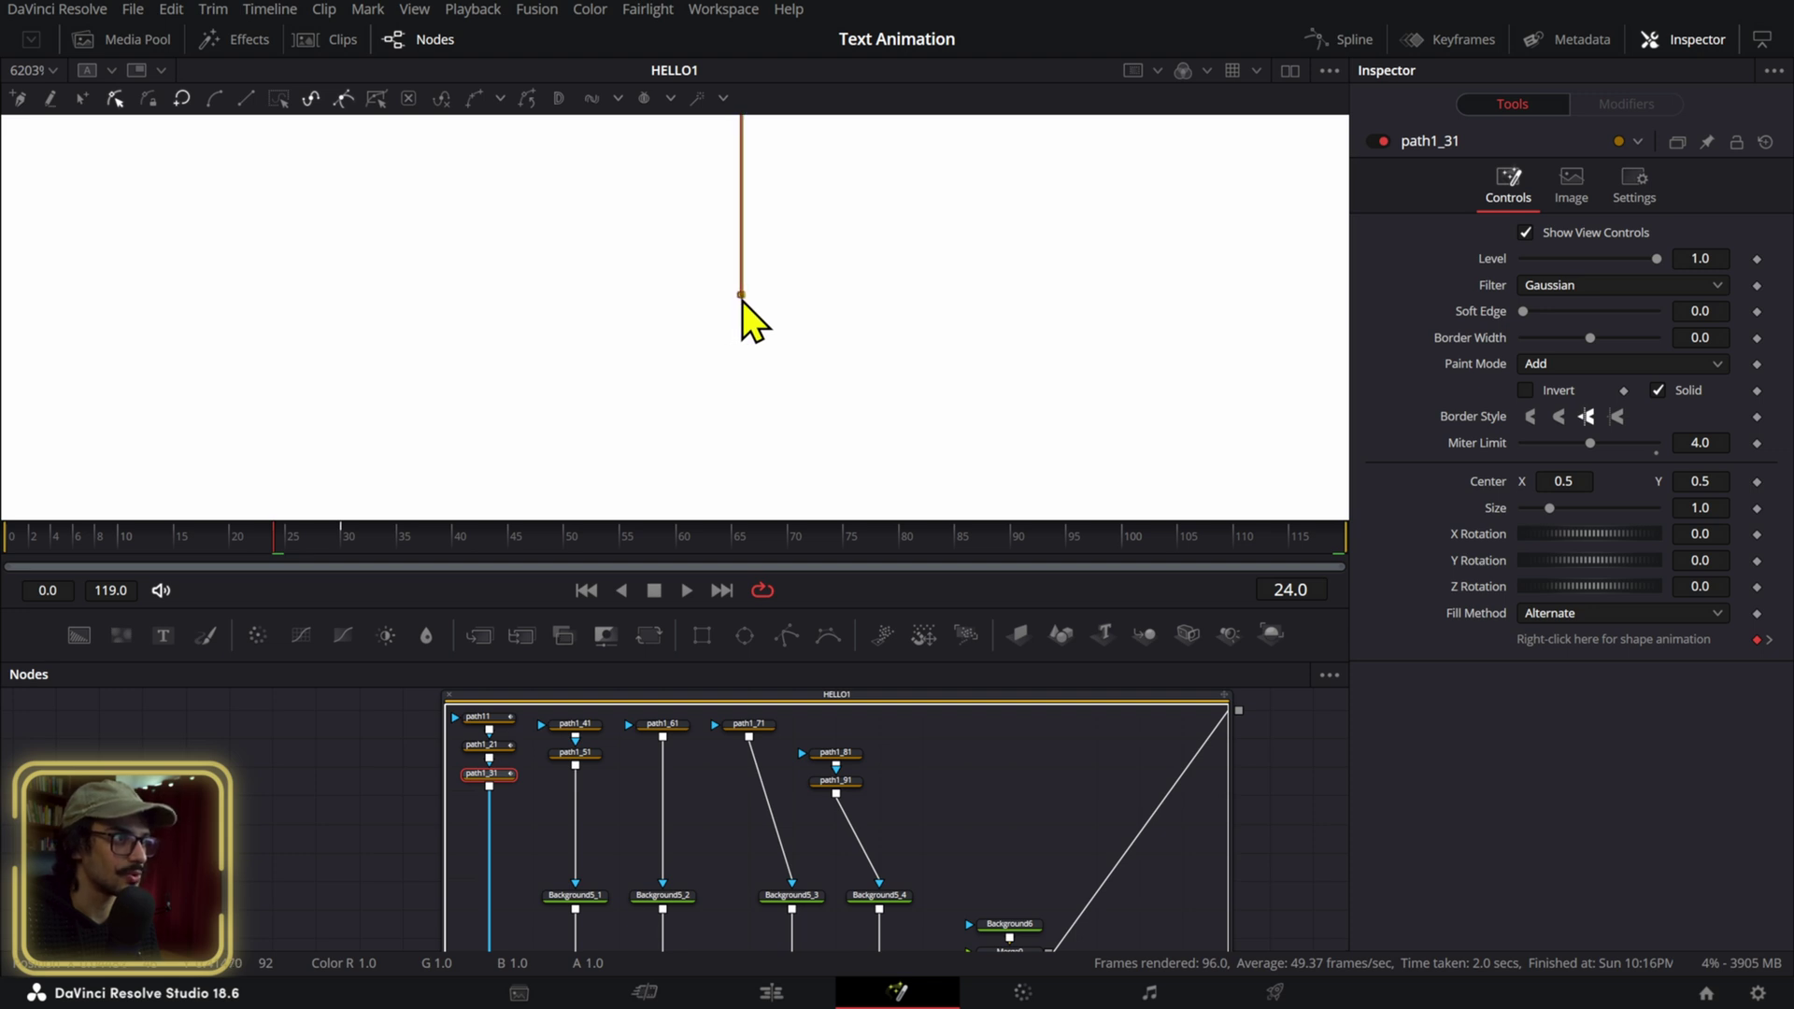
scroll(742, 301, down, 13)
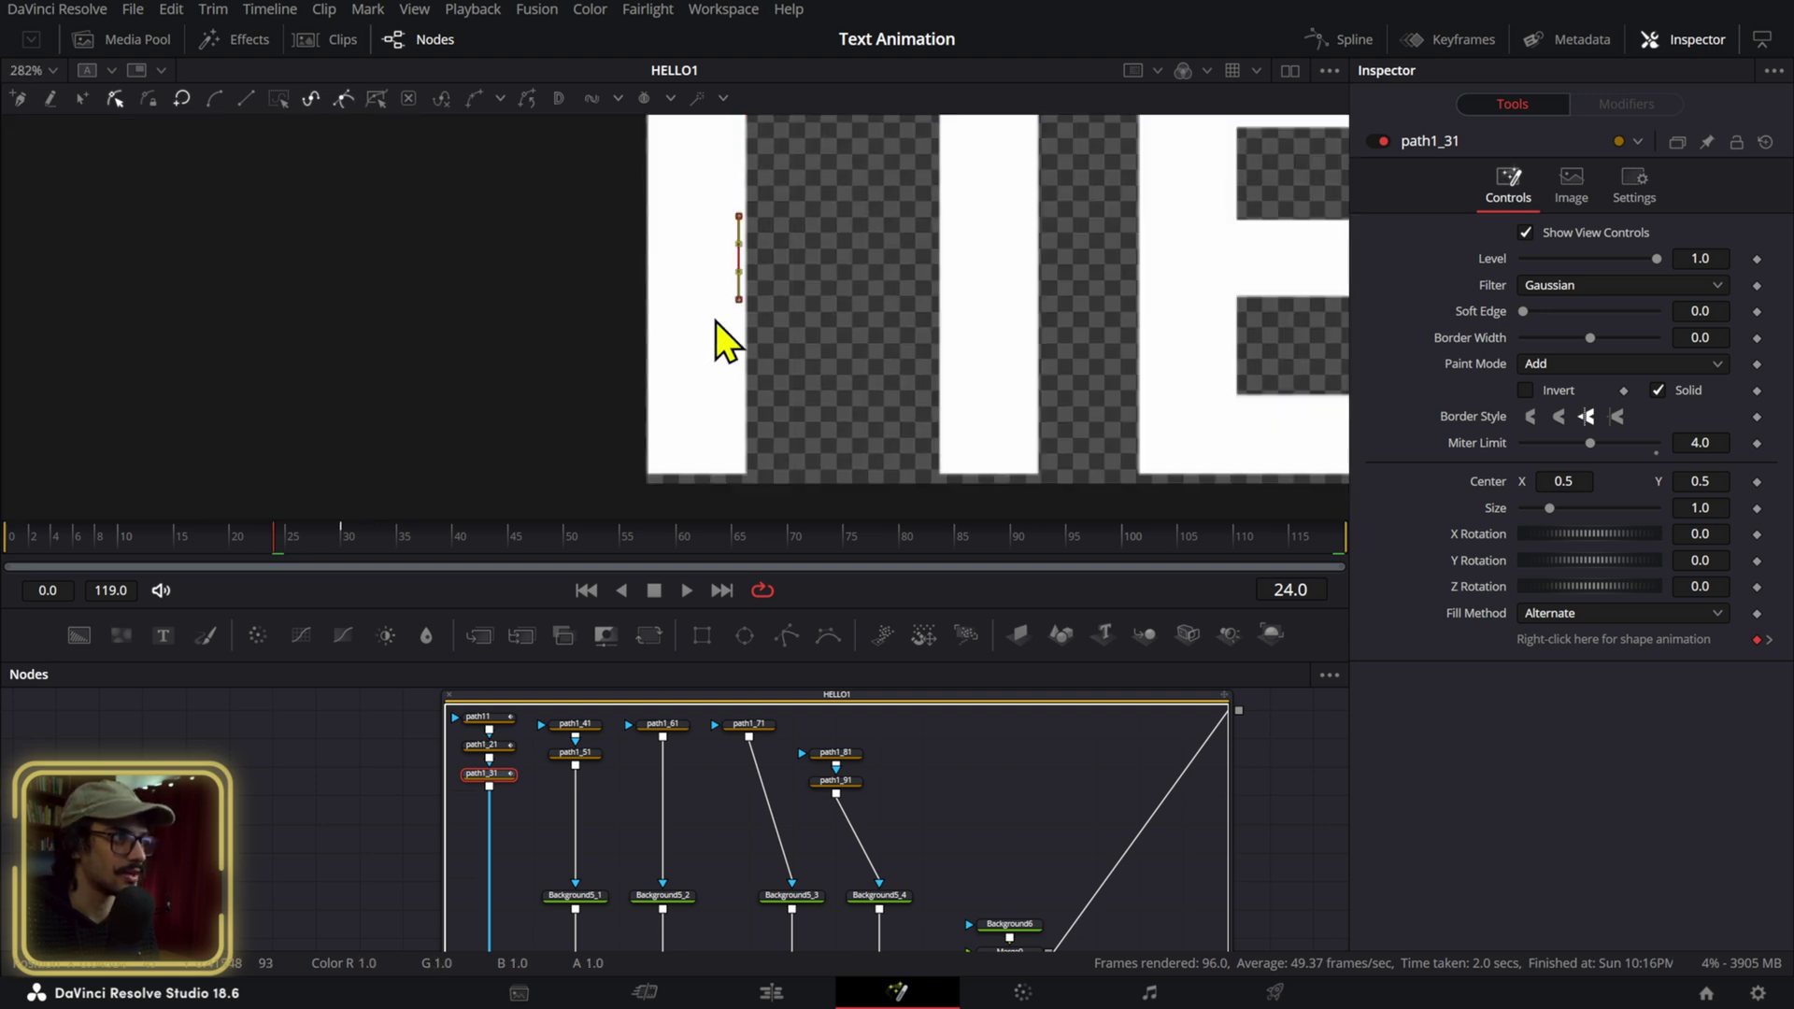
Play back the animation to check how the strokes of the H draw on.
click(250, 547)
scroll(724, 342, down, 4)
key(space)
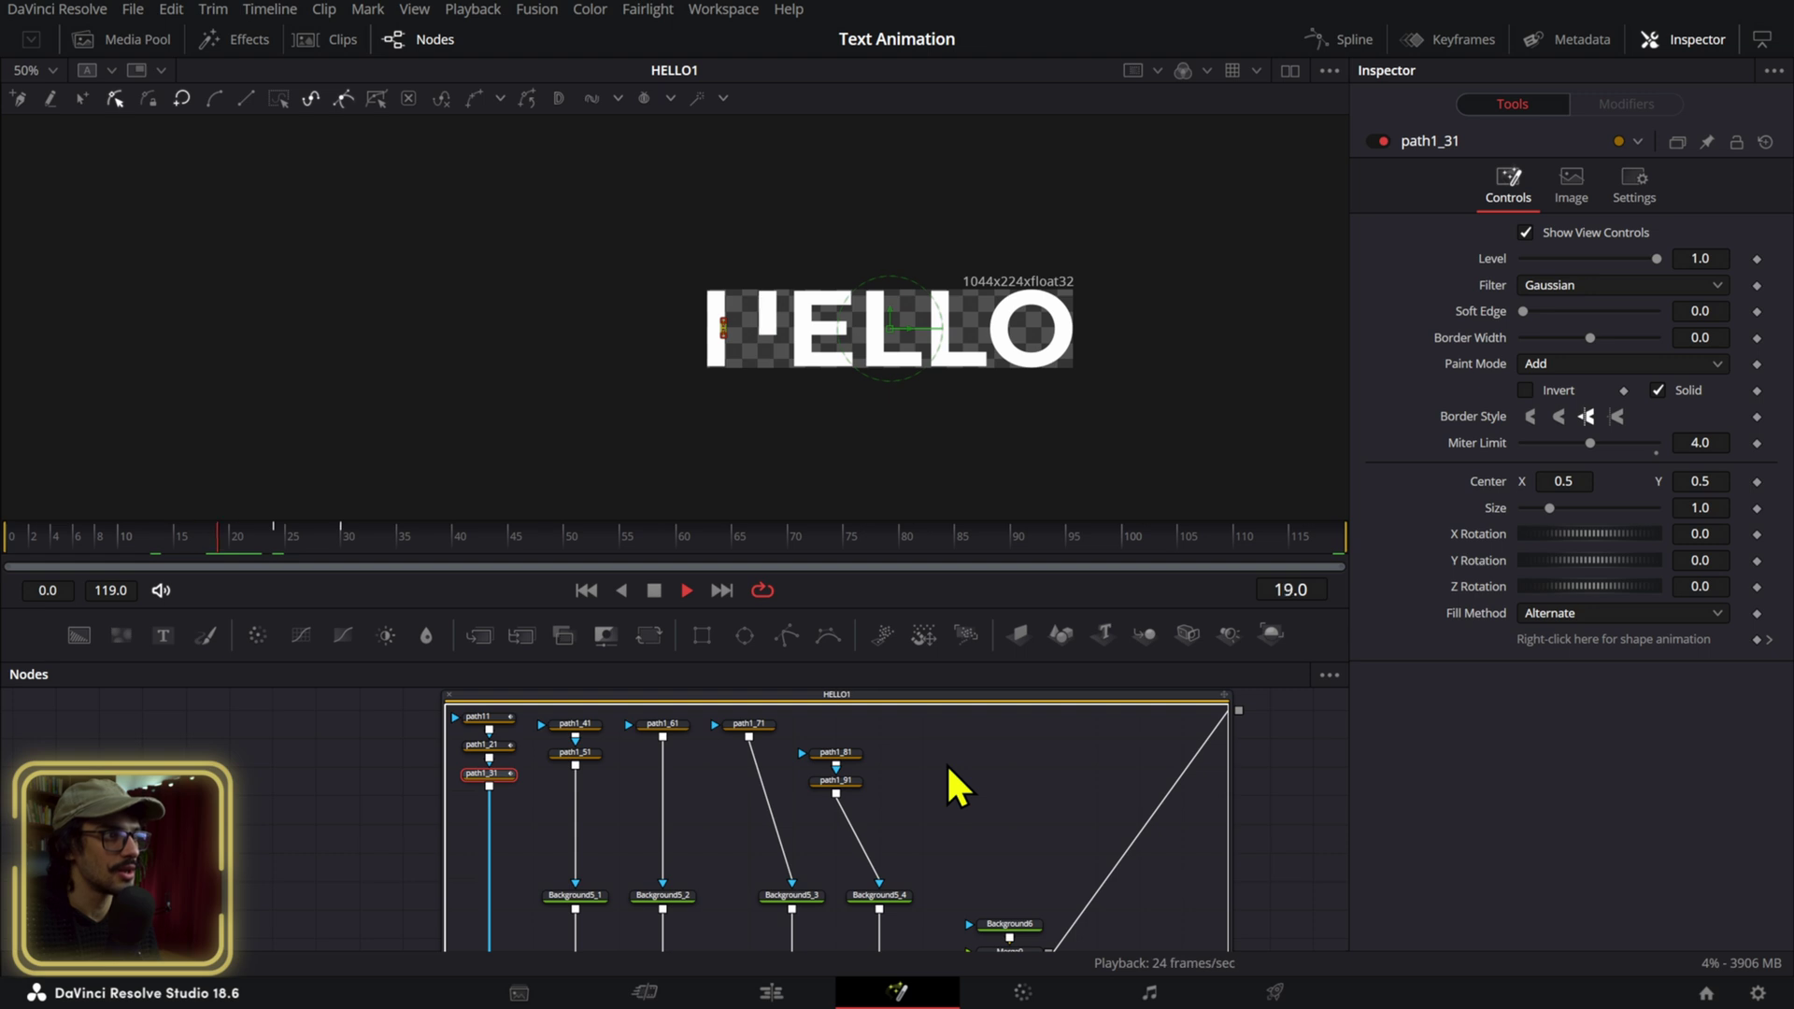
key(space)
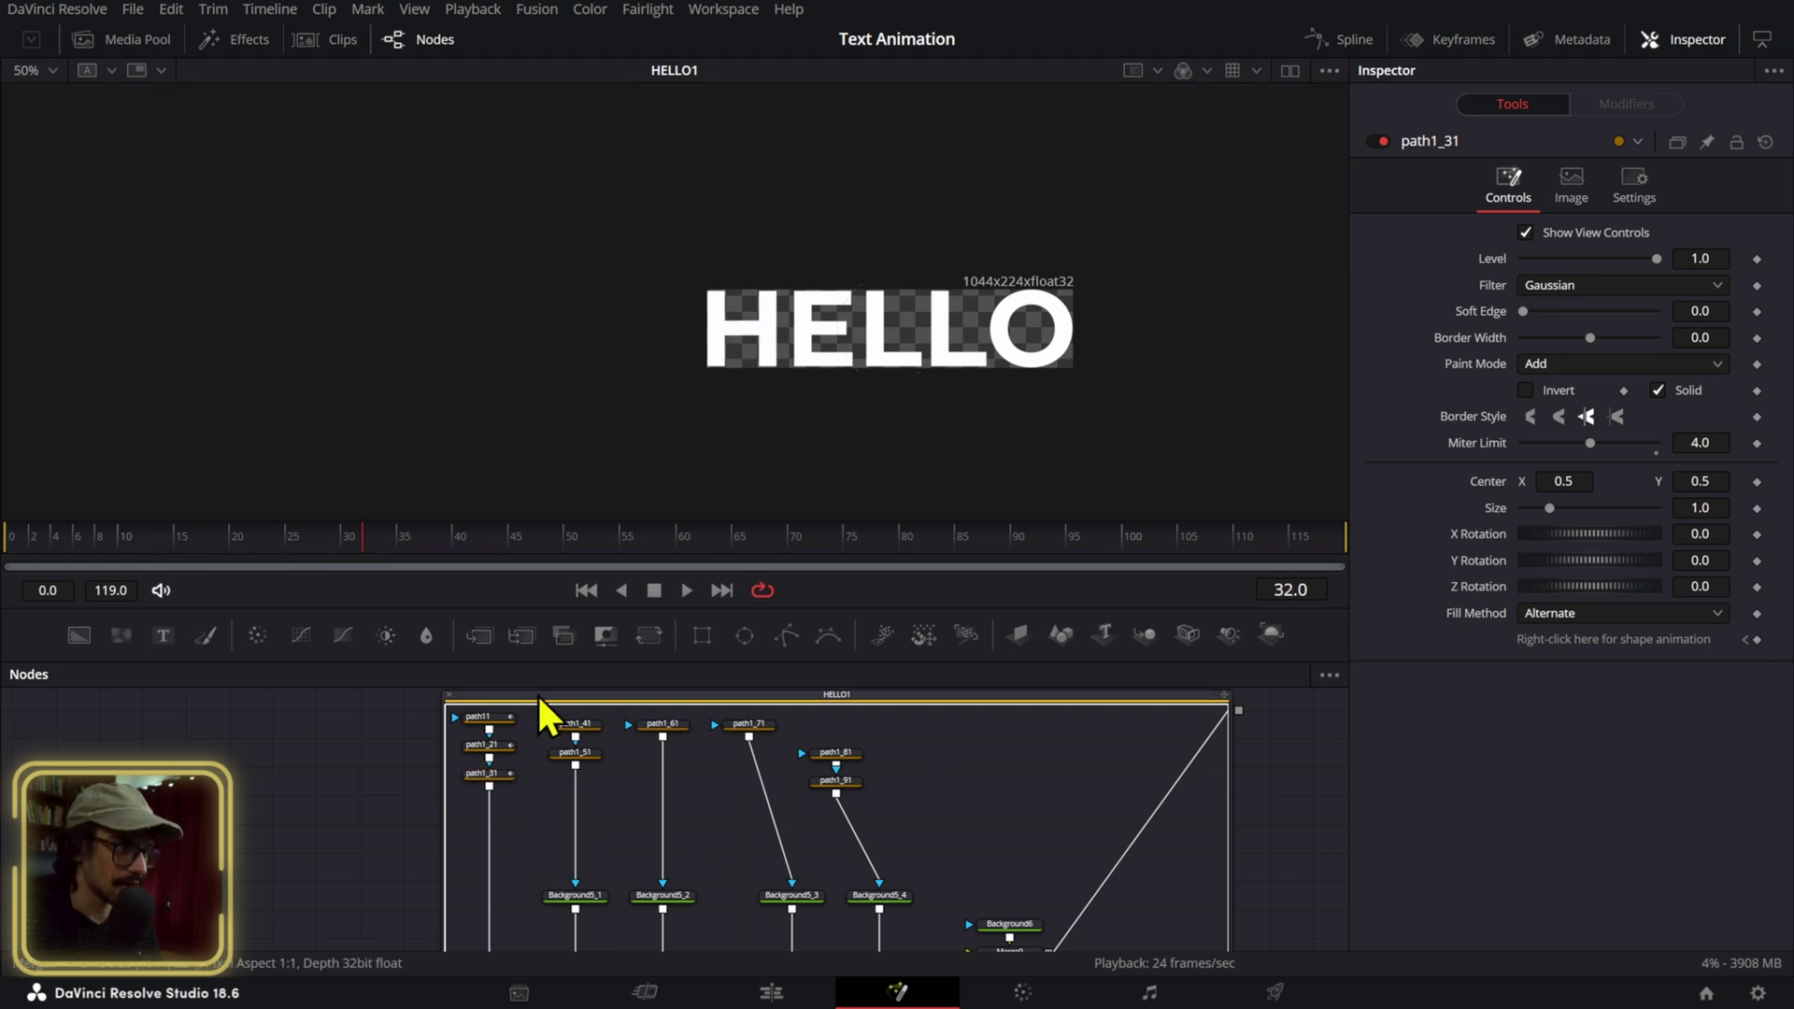
Select path11, path1_21 and path1_31 together and show their Polyline curves in the Spline editor.
click(537, 693)
drag(529, 714, 521, 775)
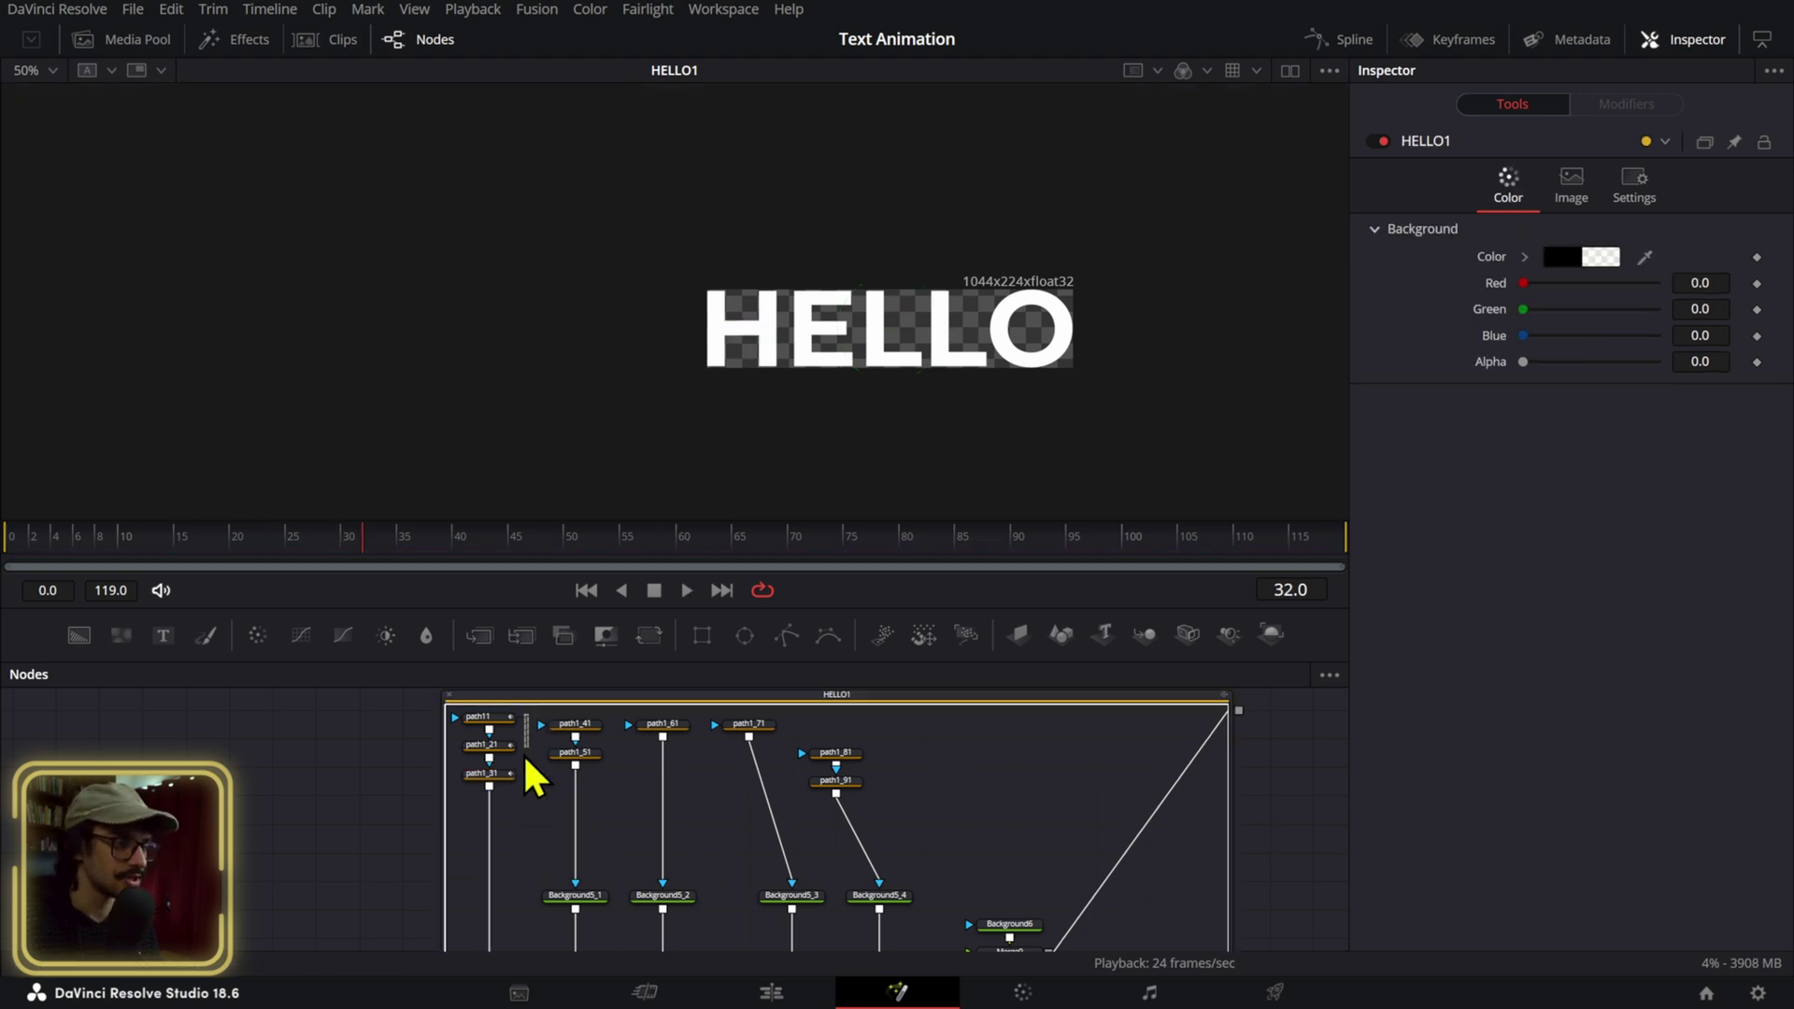
click(1362, 42)
click(179, 740)
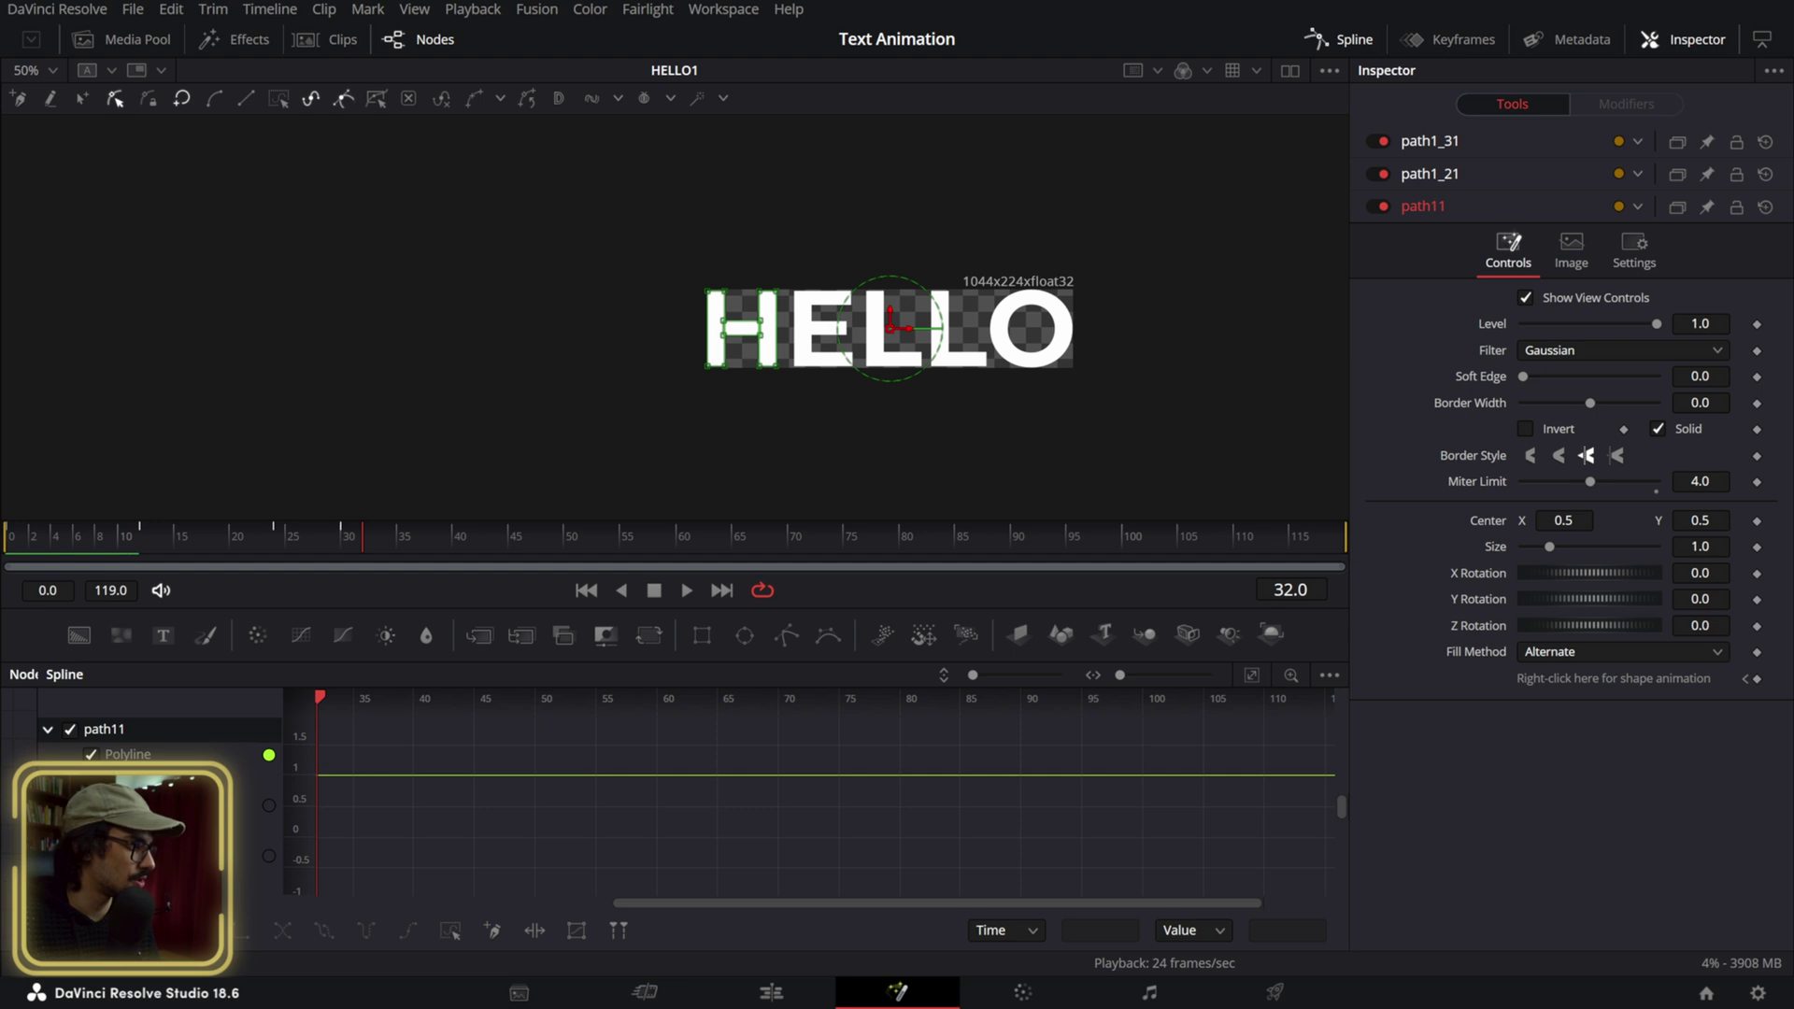
drag(41, 830, 557, 829)
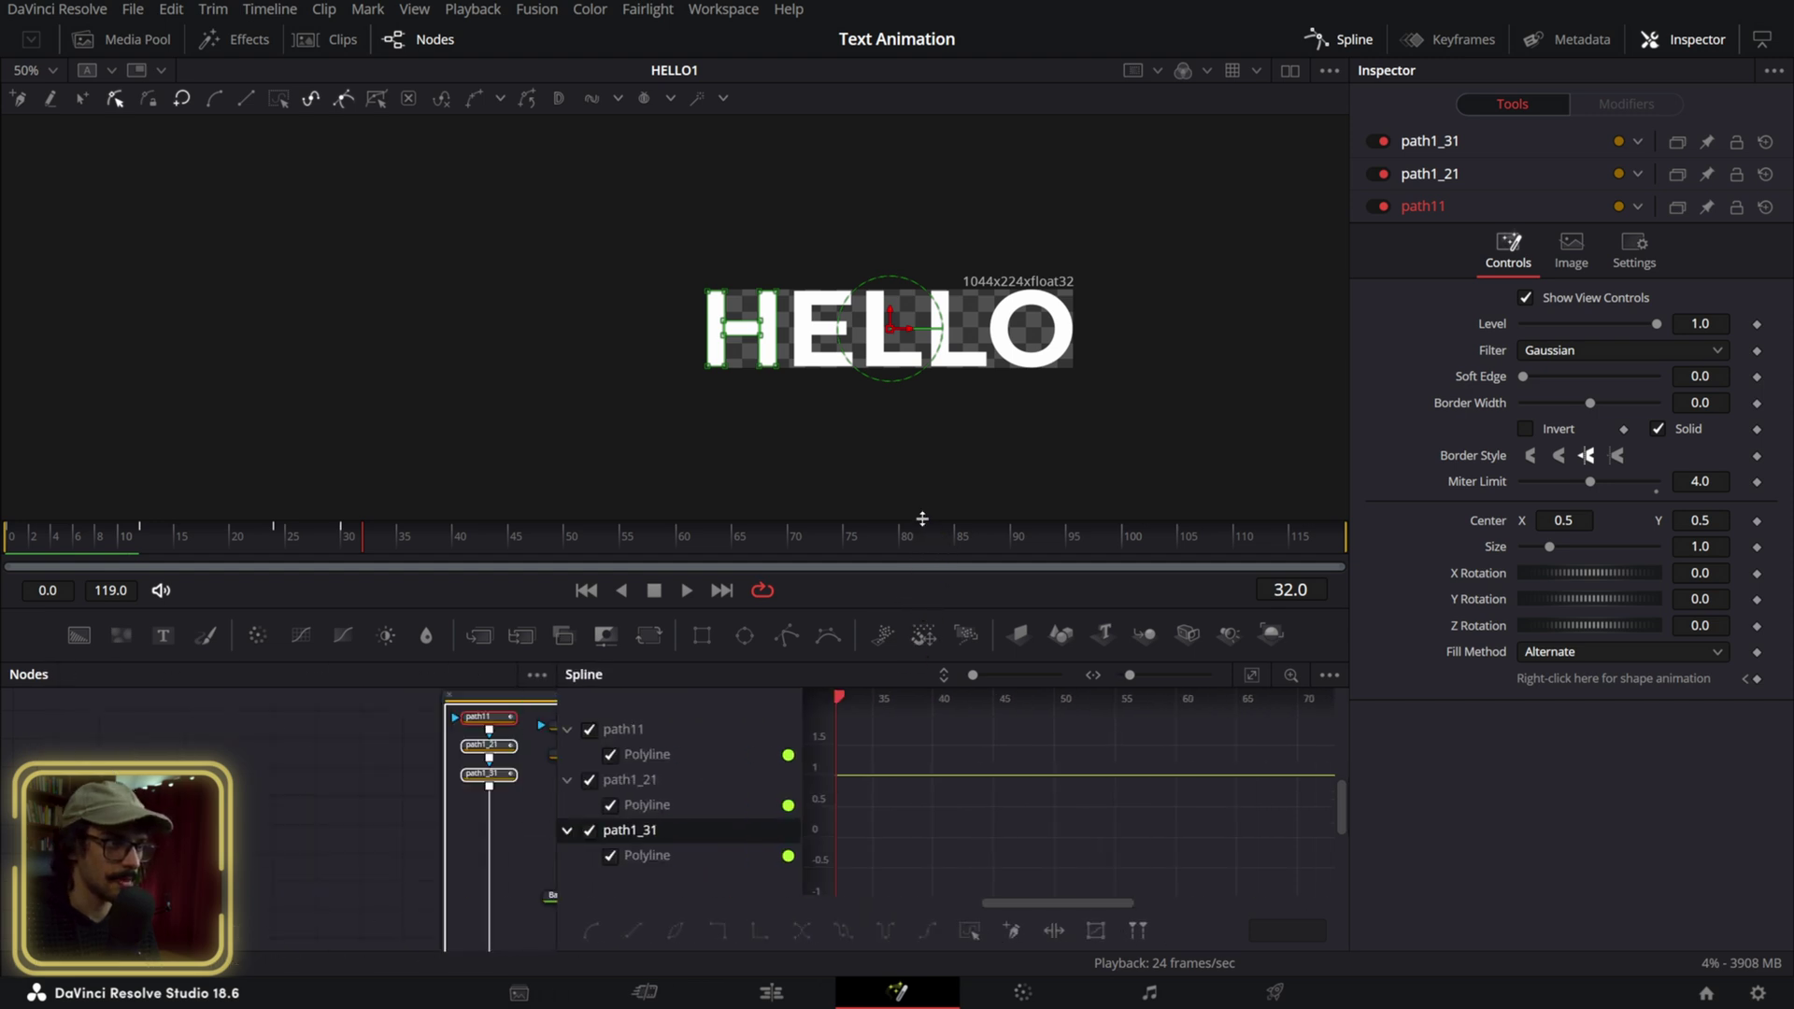
Smooth all Polyline keyframes of the three H masks with Ease In 58.7 and Ease Out 61.2.
drag(922, 521, 921, 373)
scroll(927, 752, down, 5)
drag(931, 745, 1023, 734)
drag(1054, 689, 816, 797)
scroll(949, 687, up, 5)
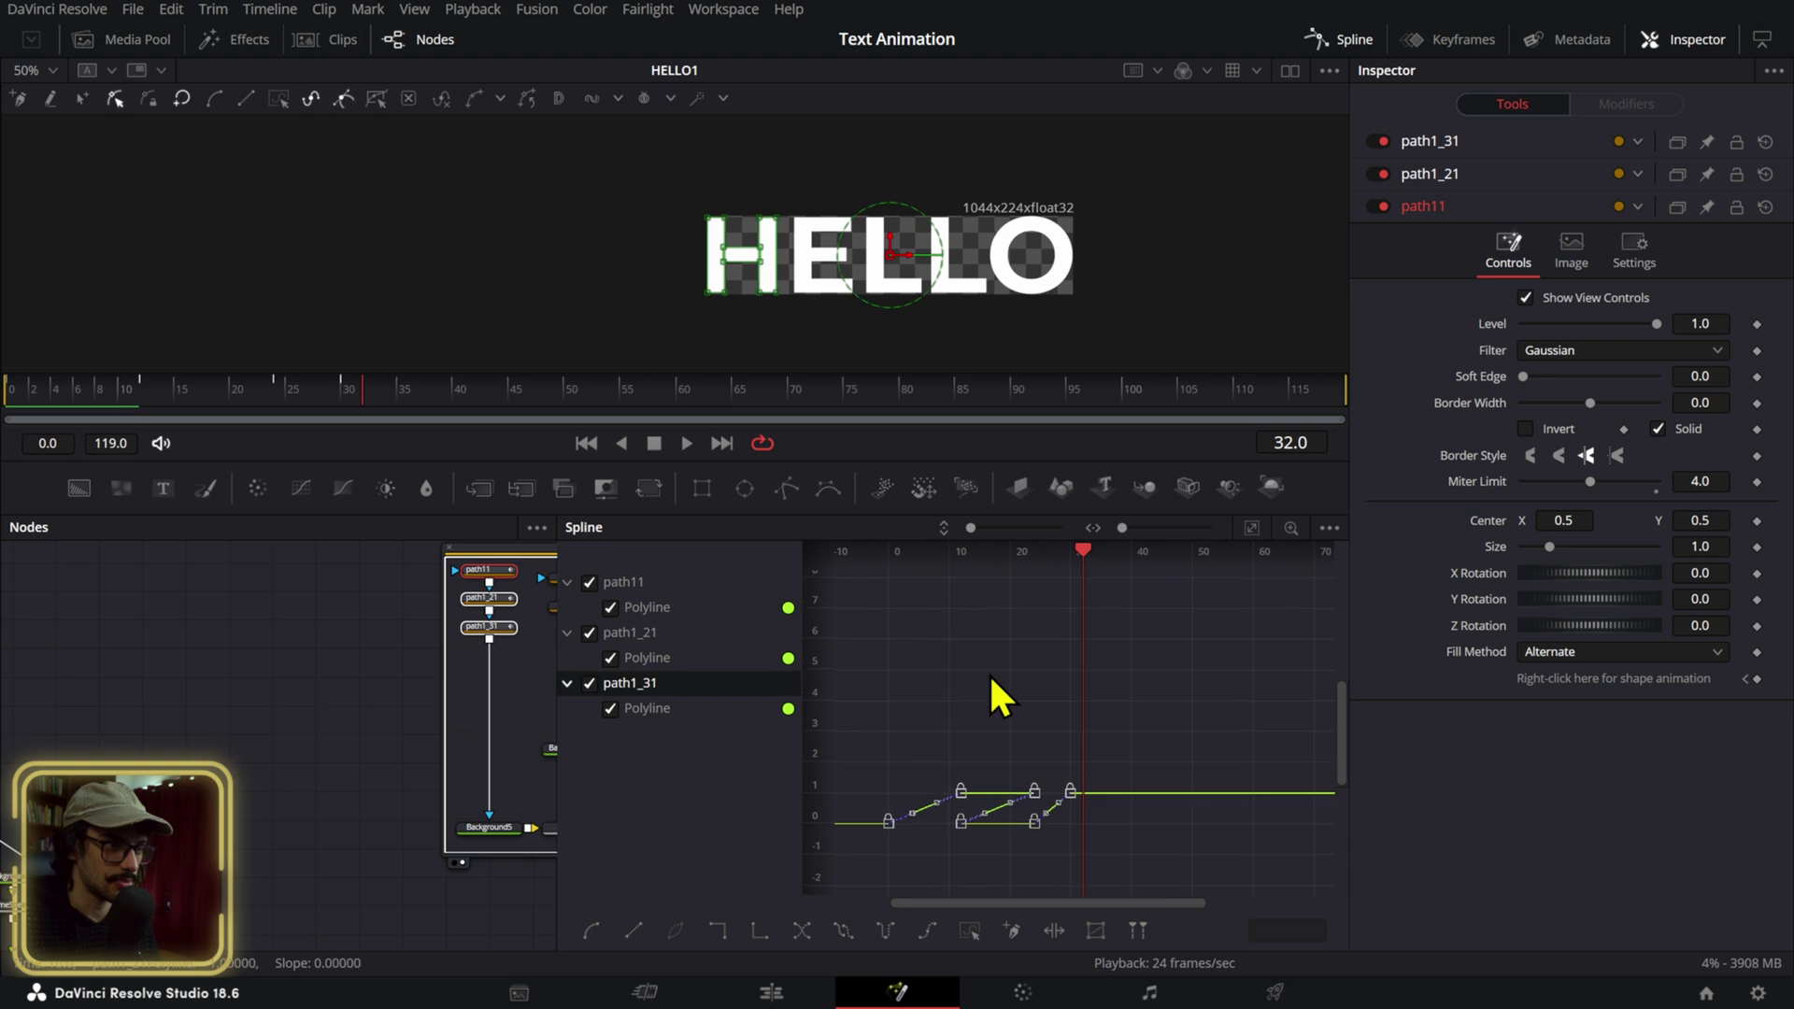
key(t)
drag(1112, 565, 1126, 564)
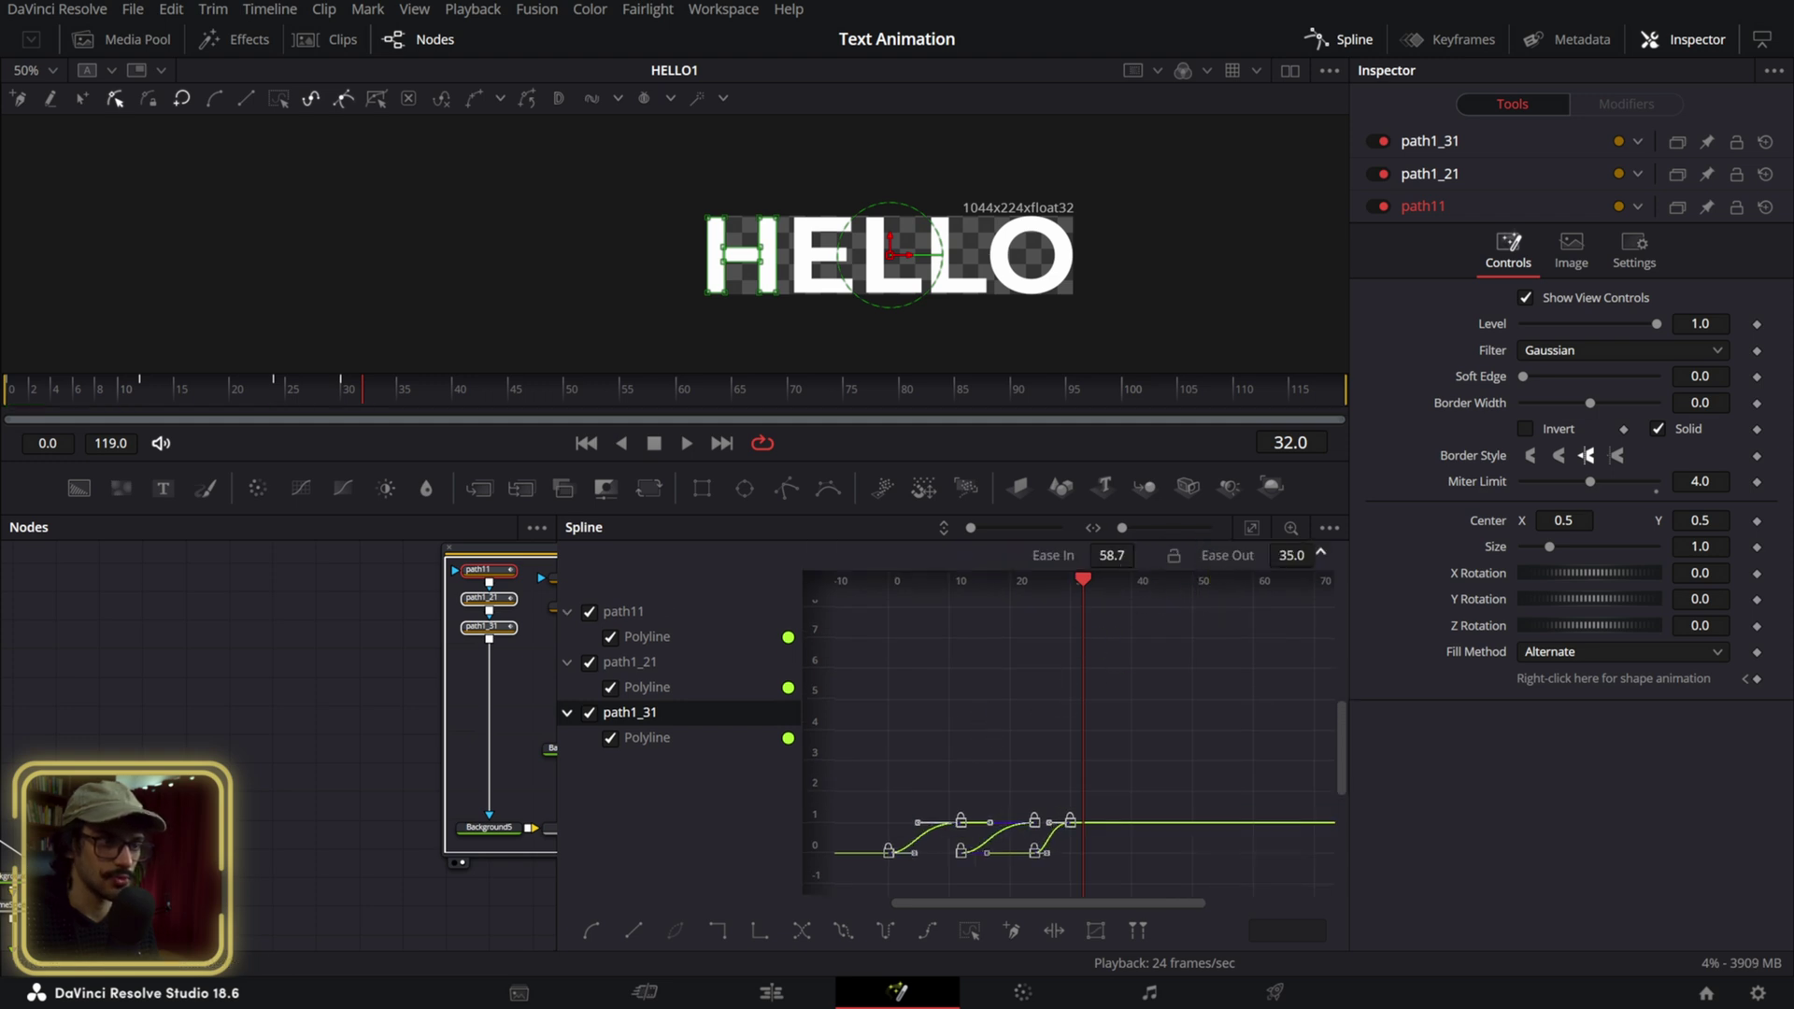
drag(1292, 559, 1318, 559)
Play the eased H animation from the start of the timeline.
click(22, 397)
key(space)
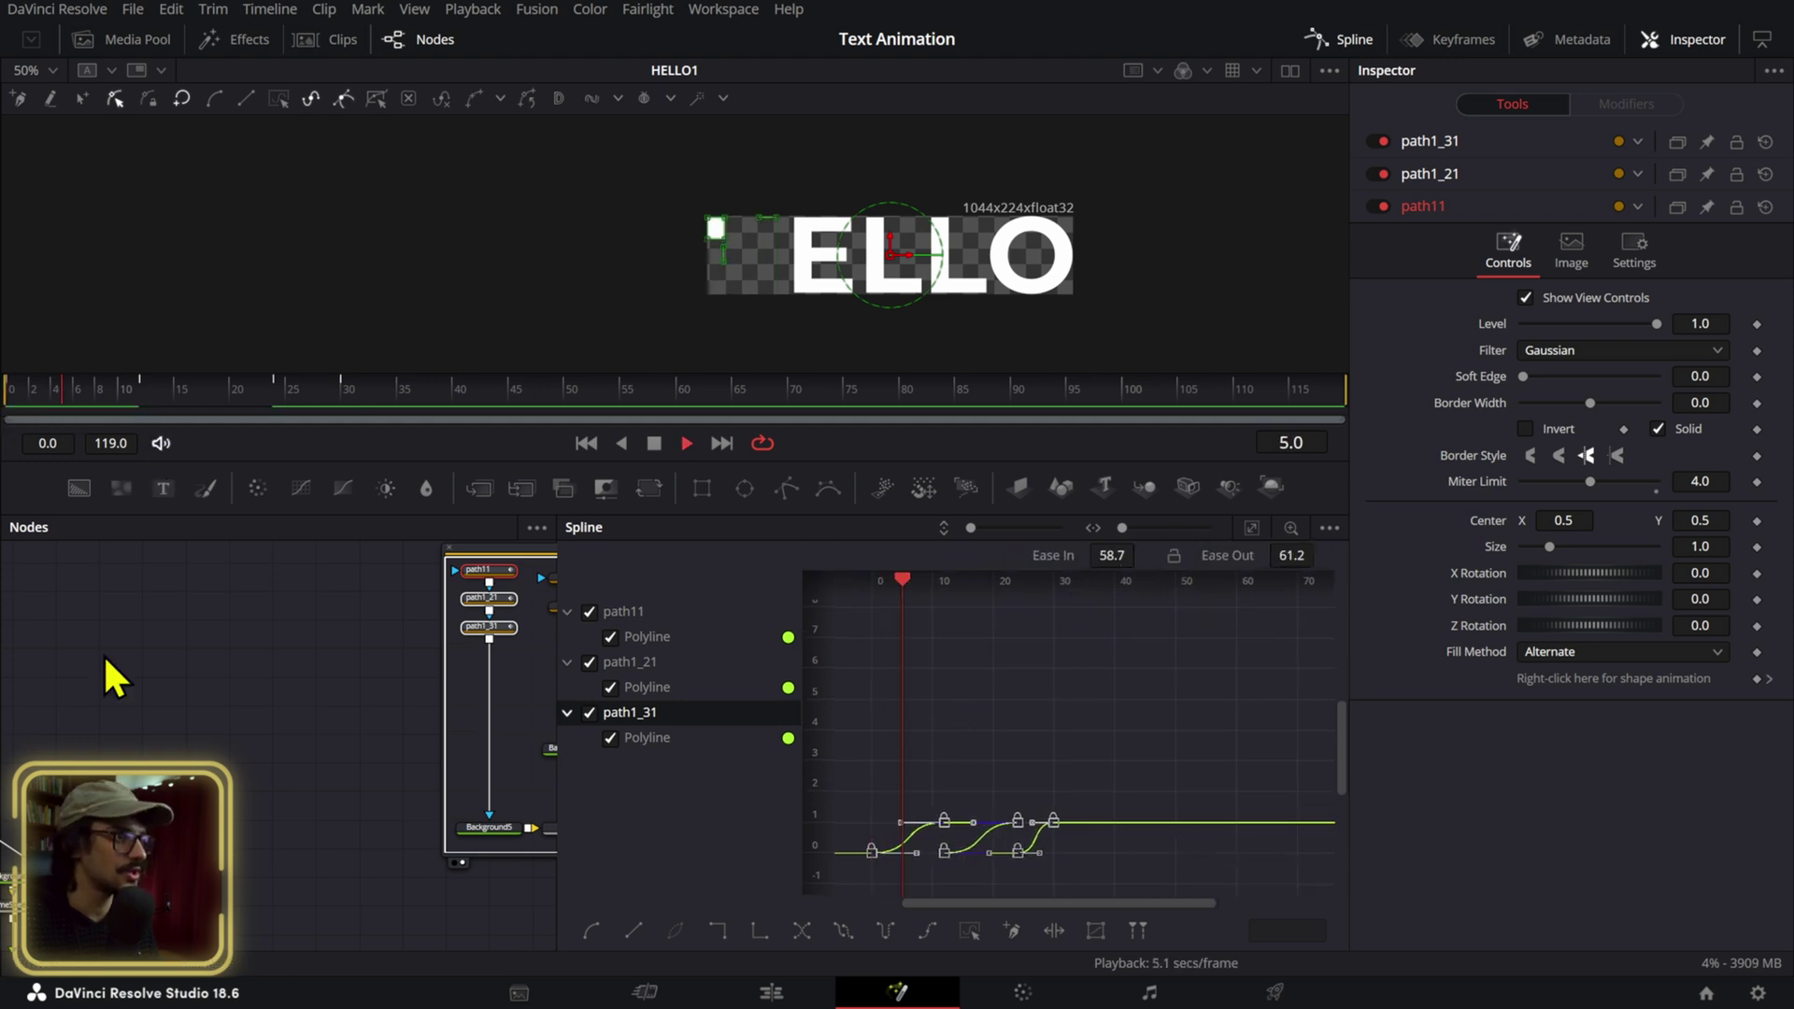
key(space)
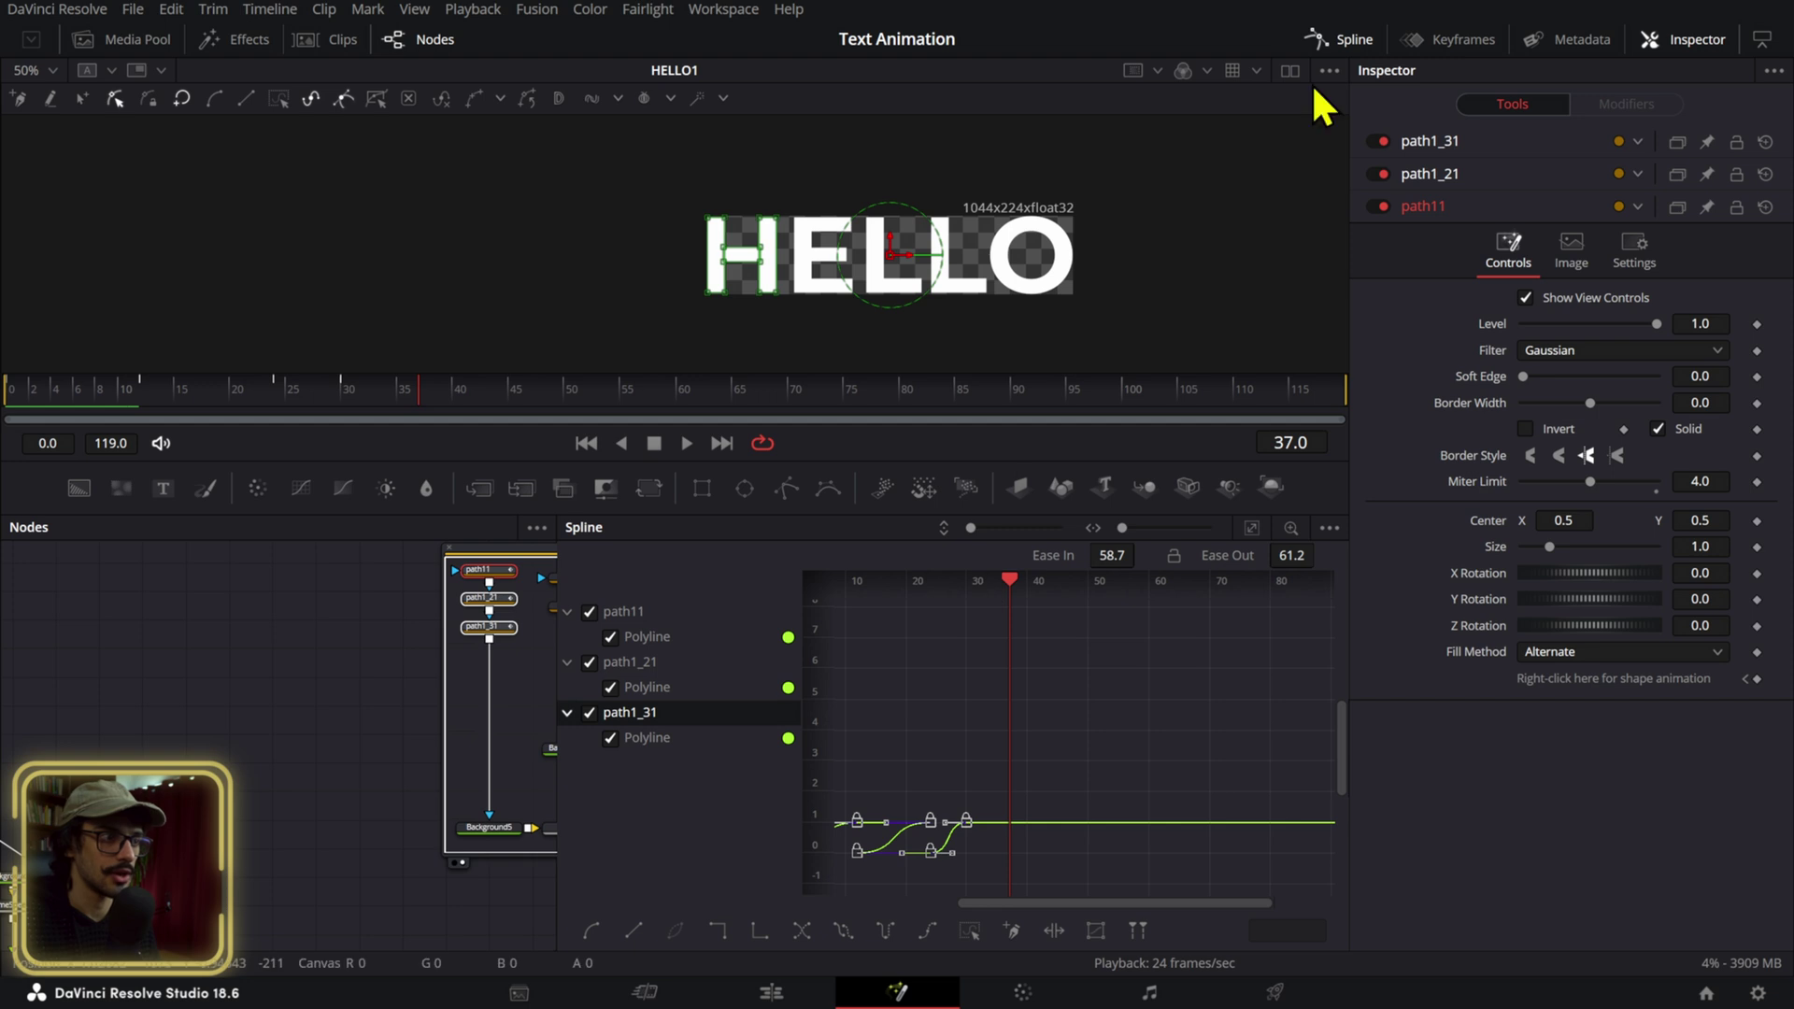
Close the Spline editor and view the Motion Blur setting of path1_31.
click(1352, 42)
click(490, 626)
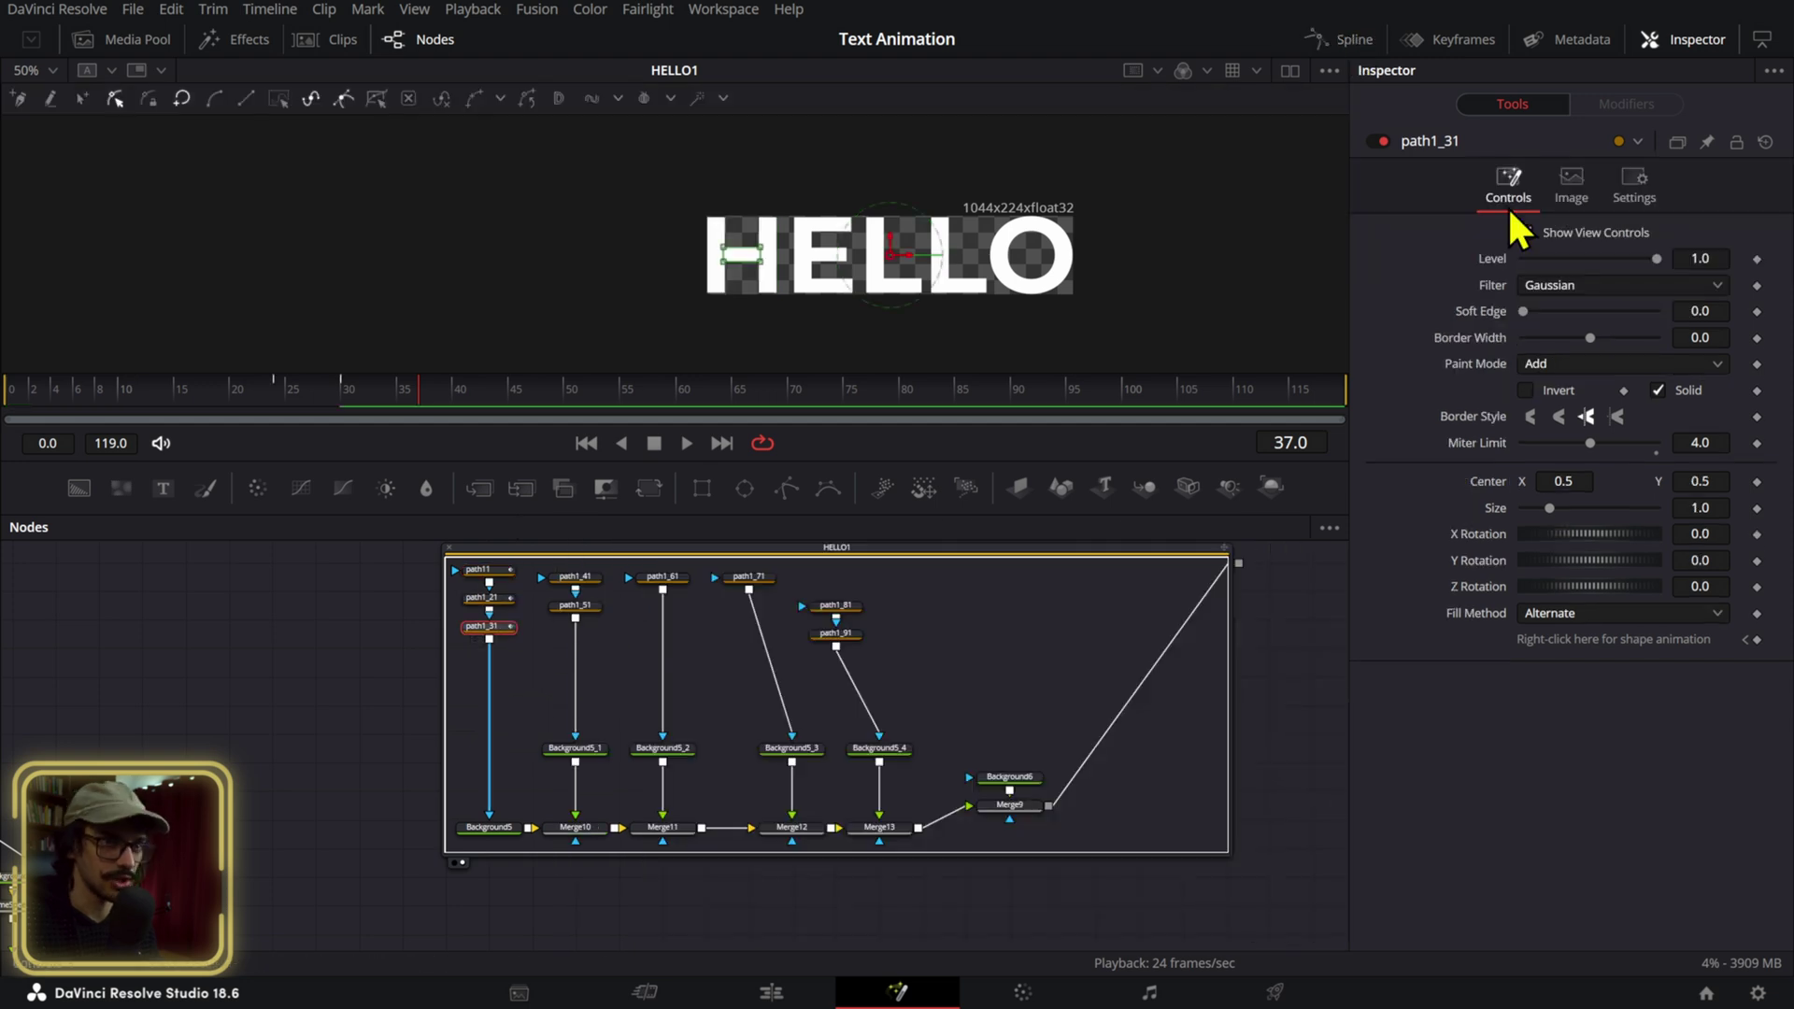
click(1626, 179)
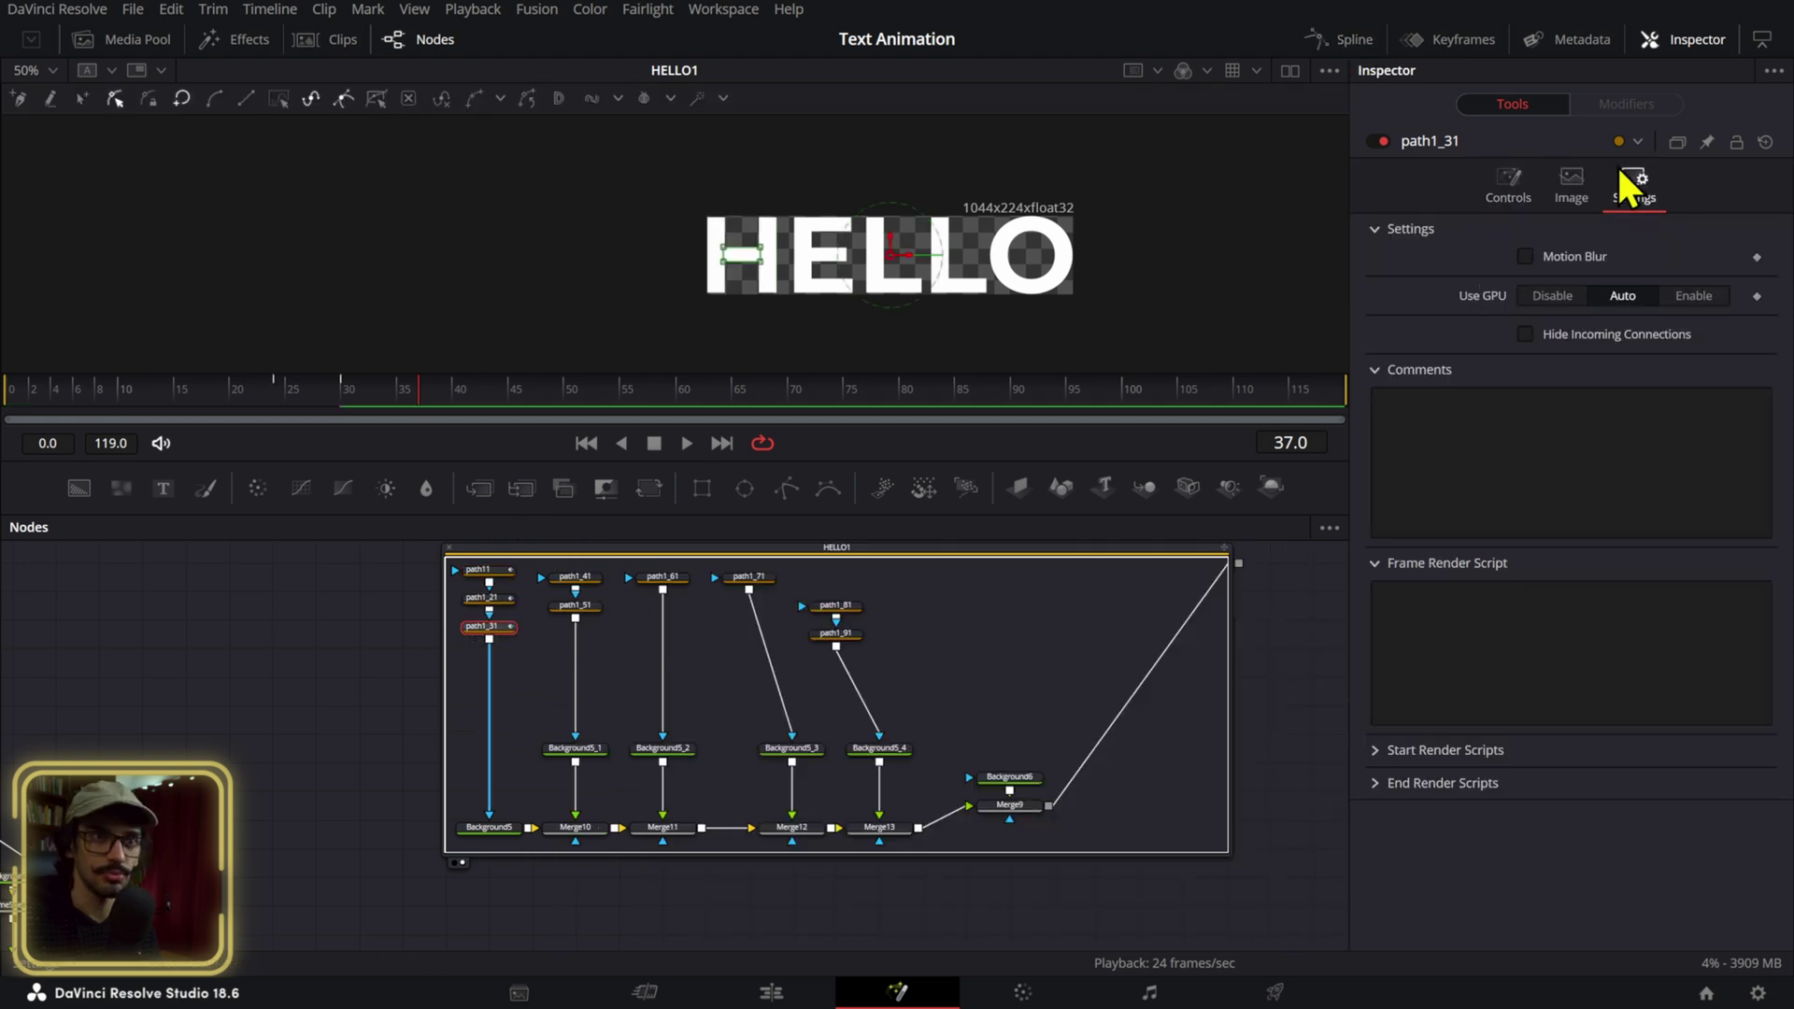
Collapse the HELLO1 group, then detach the finished HELLO group node from its Background nodes and view it.
double_click(849, 552)
drag(710, 653, 1352, 554)
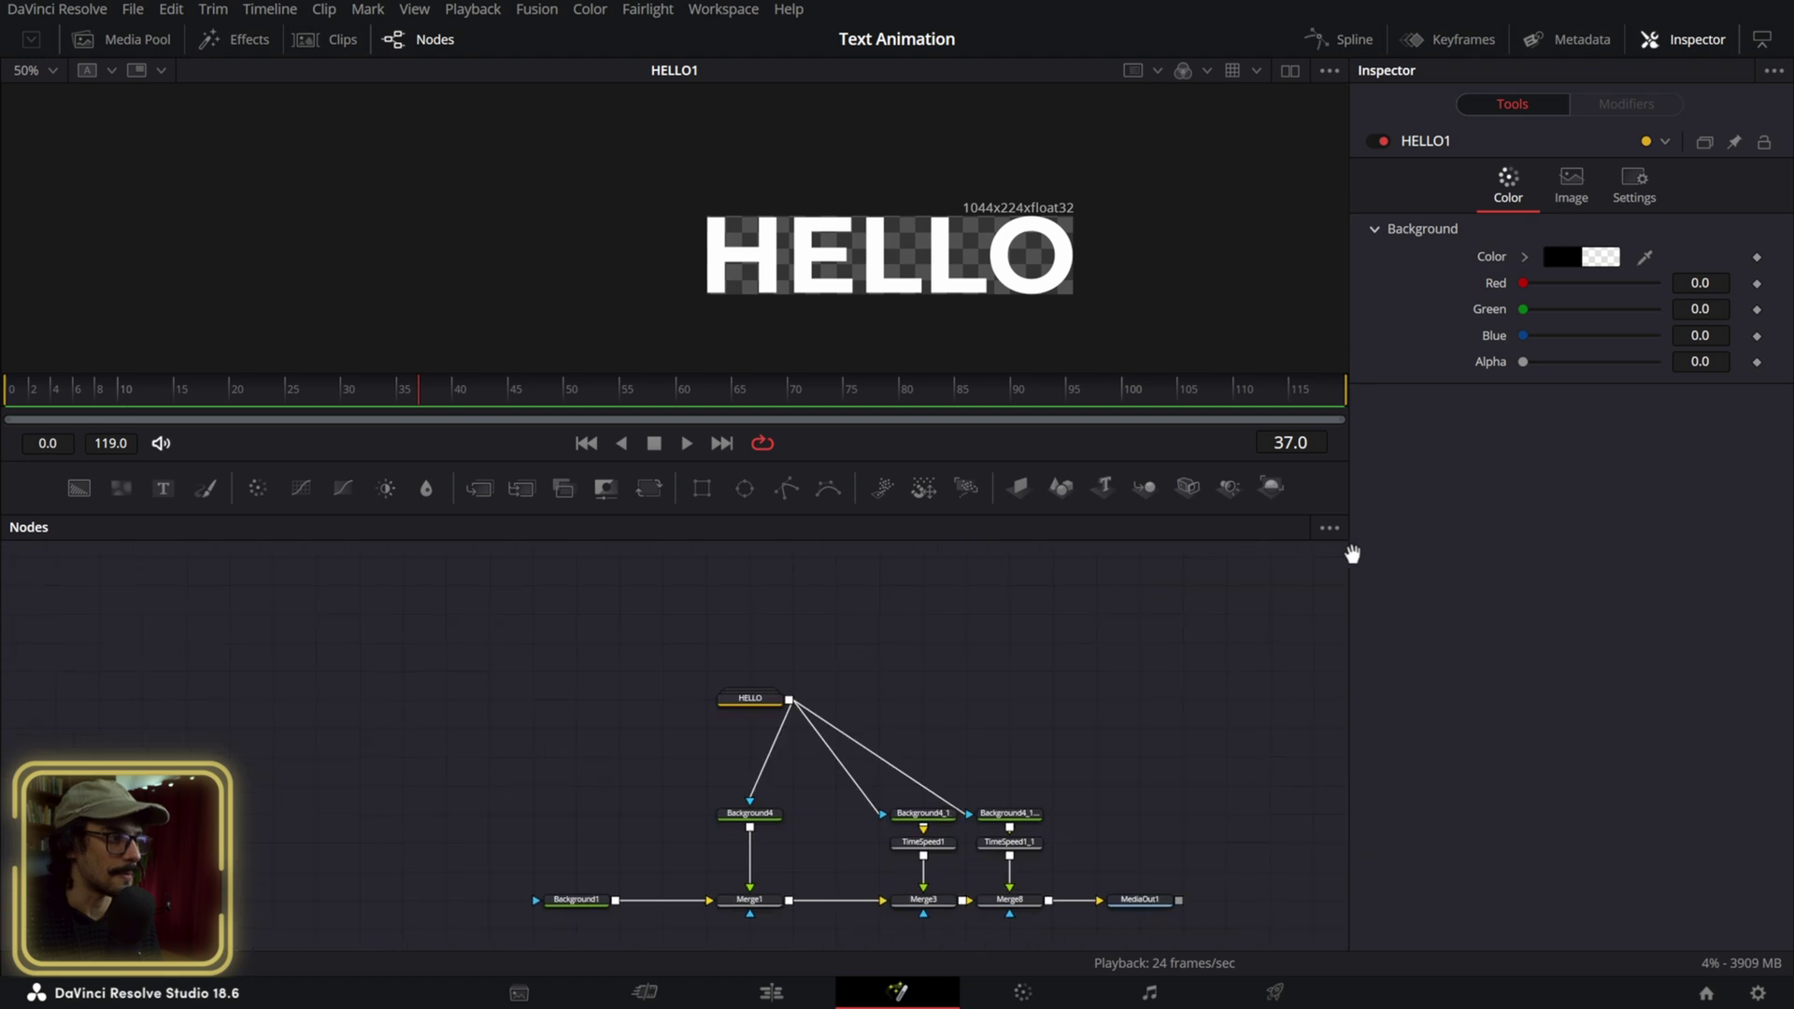
drag(777, 708, 738, 634)
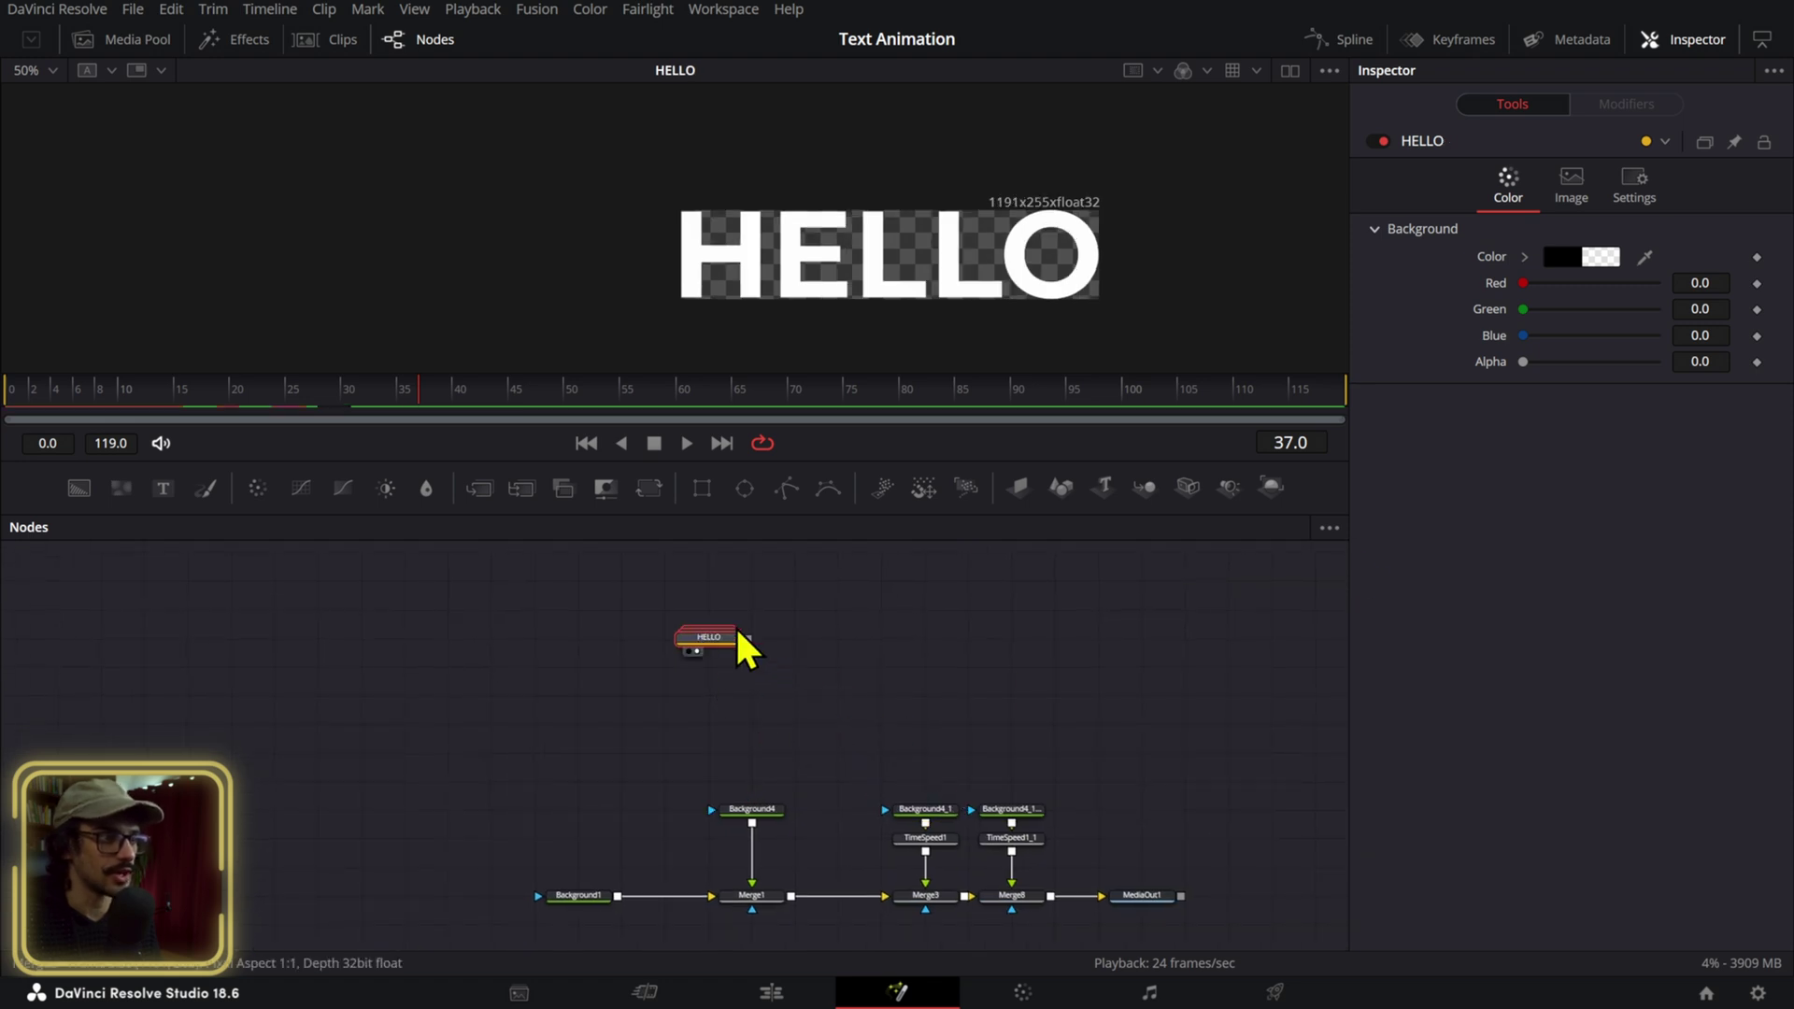
Play the finished HELLO group's letter animation from frame 0.
drag(161, 389, 5, 389)
key(space)
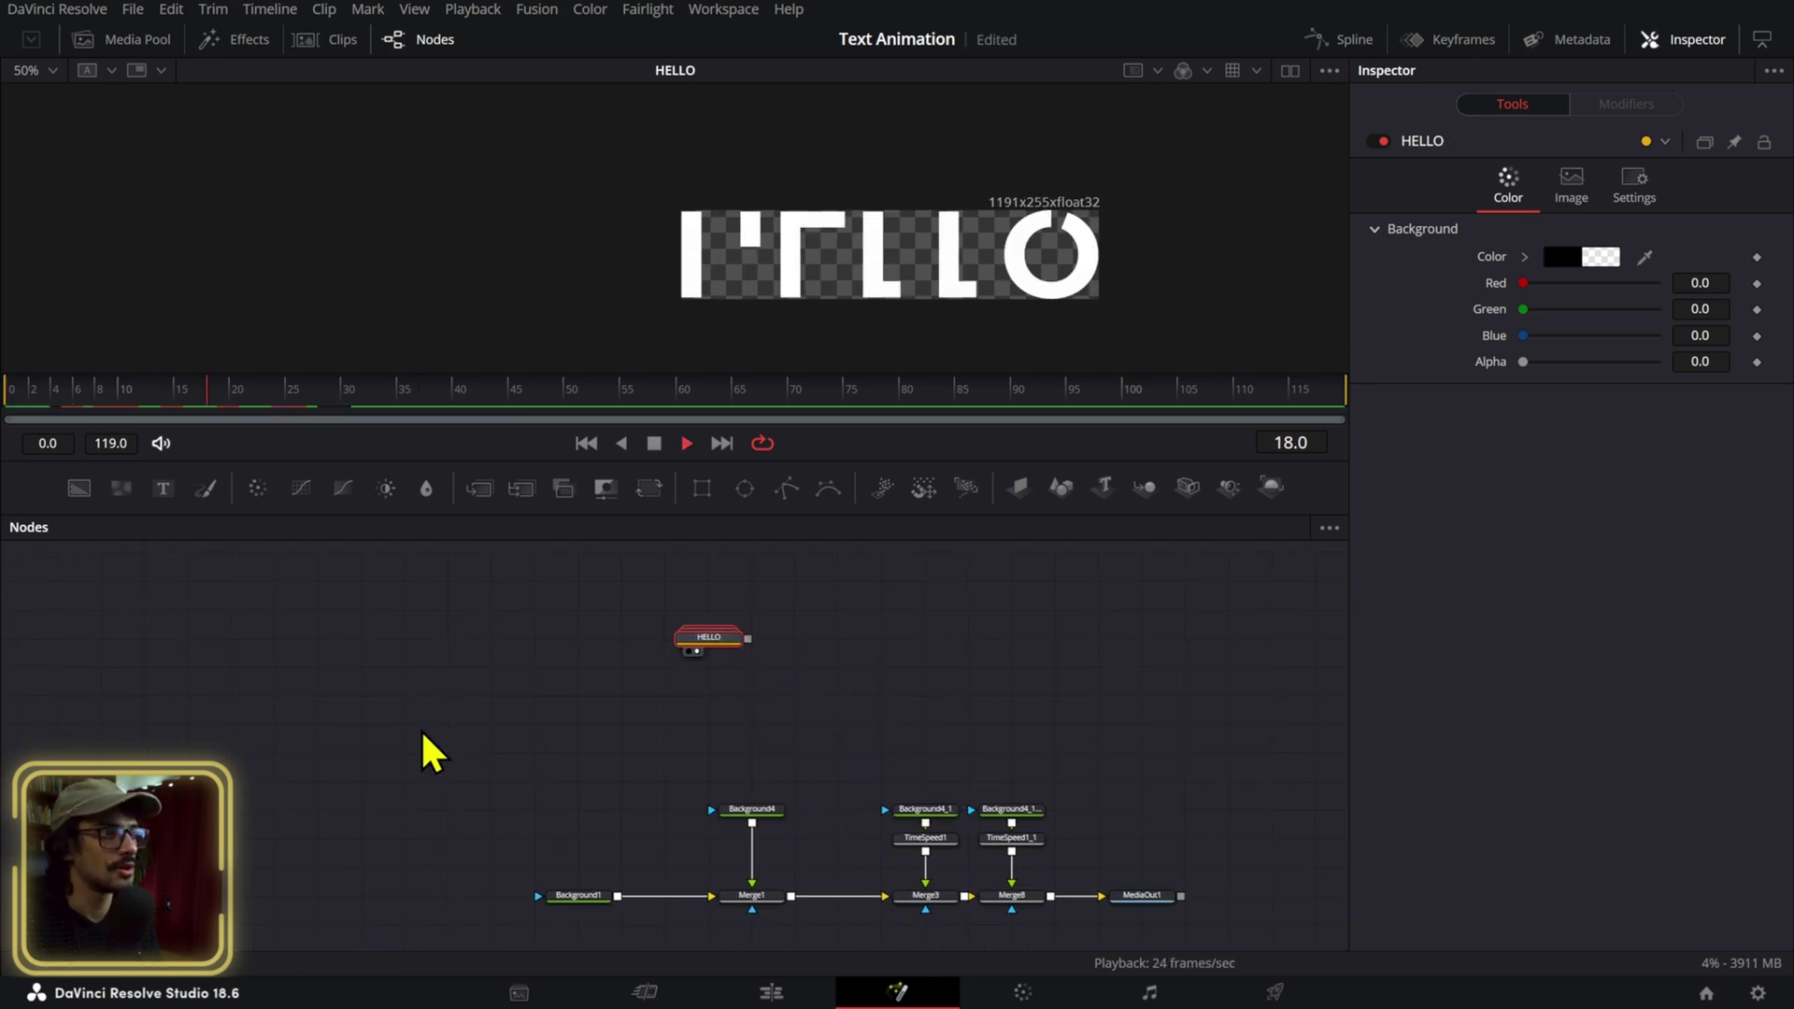
key(space)
Expand the HELLO group and view the Ellipse1_1_1 mask that shapes the O on its own.
key(ctrl+e)
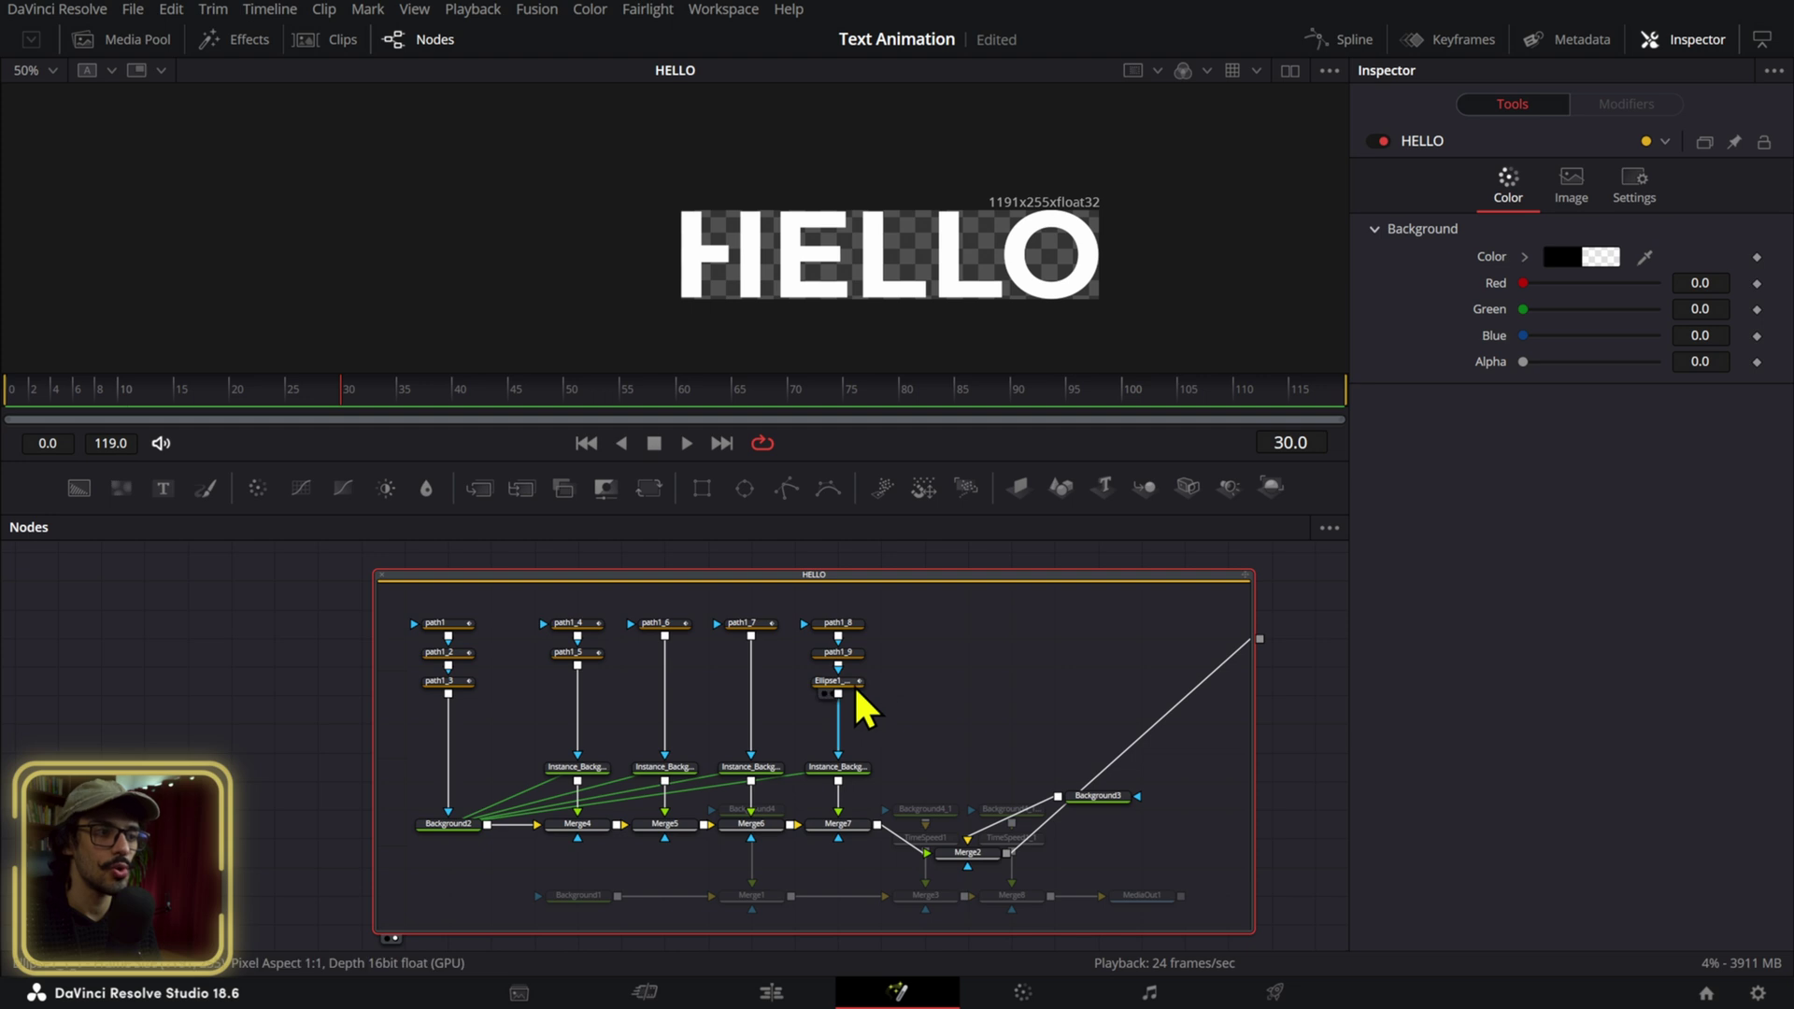
click(855, 688)
scroll(854, 686, up, 5)
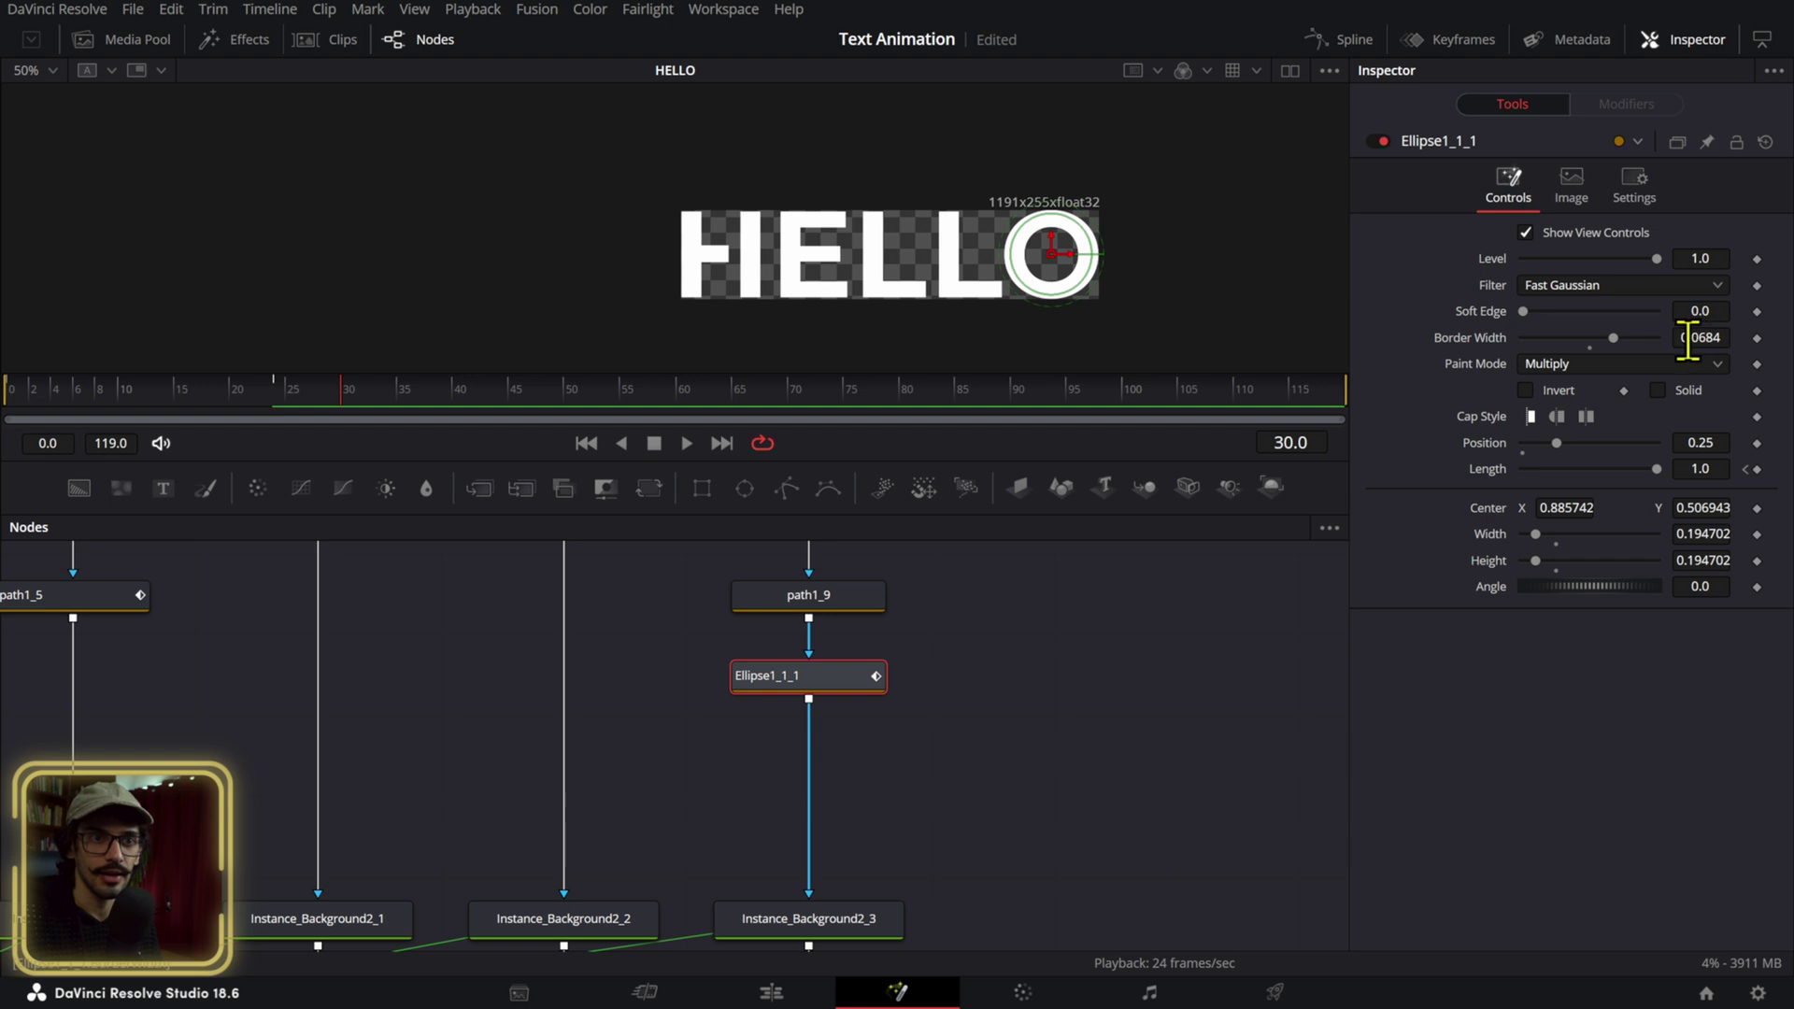
key(1)
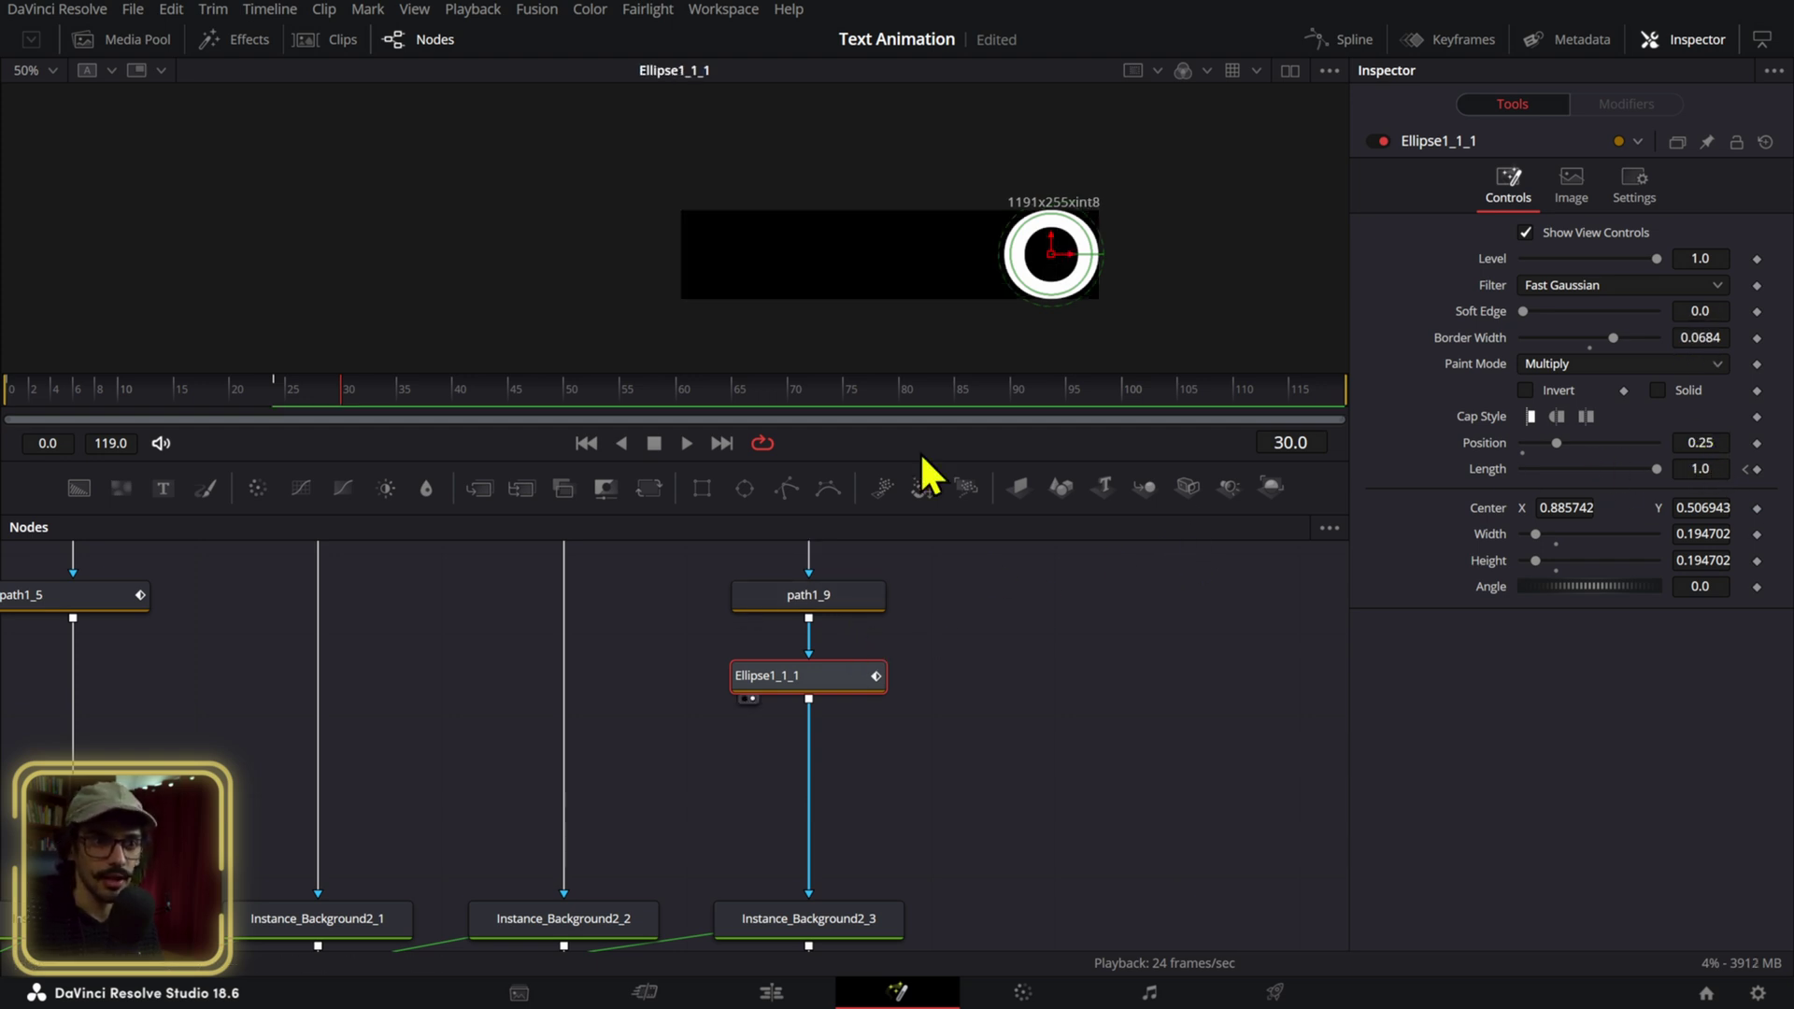
Try a different Position value on Ellipse1_1_1 at frame 8, undo it, and play back the O's reveal.
click(95, 394)
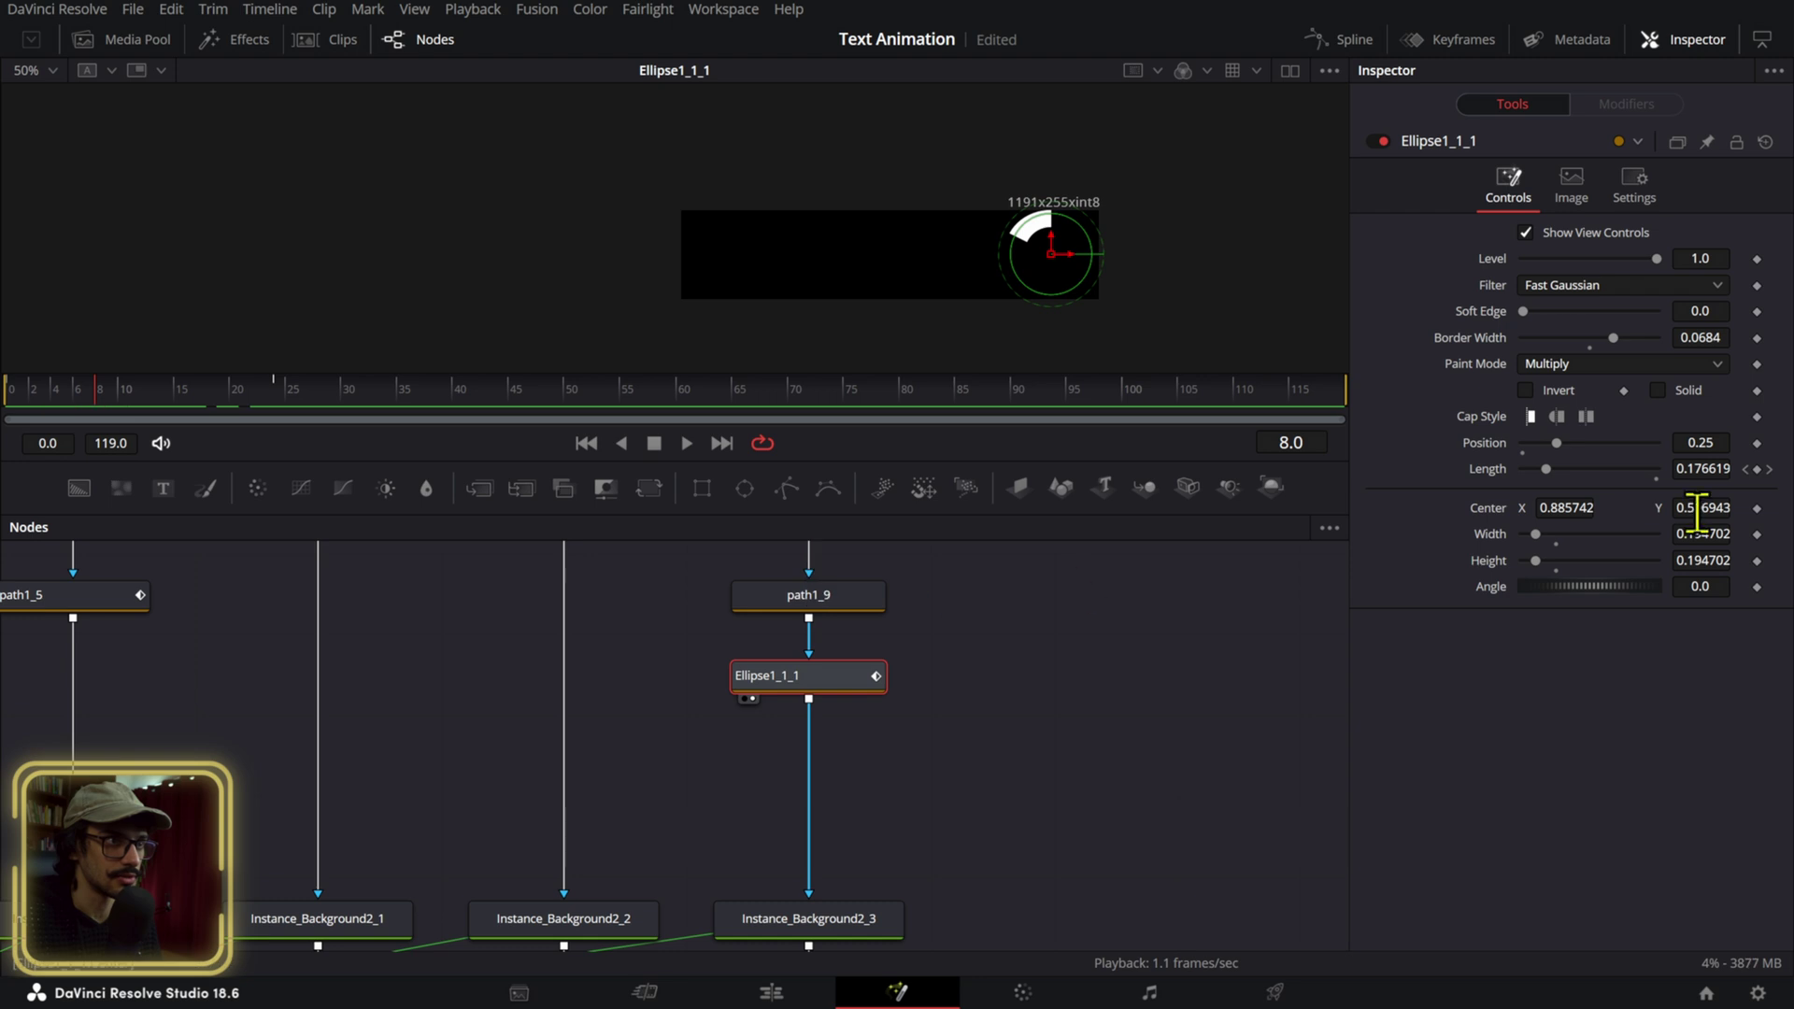
drag(1708, 450, 1781, 450)
key(ctrl+z)
key(space)
key(space)
On the Sualvi website, open the Hand-Drawn Elements Toolkit page and look over its example demos.
scroll(601, 789, up, 3)
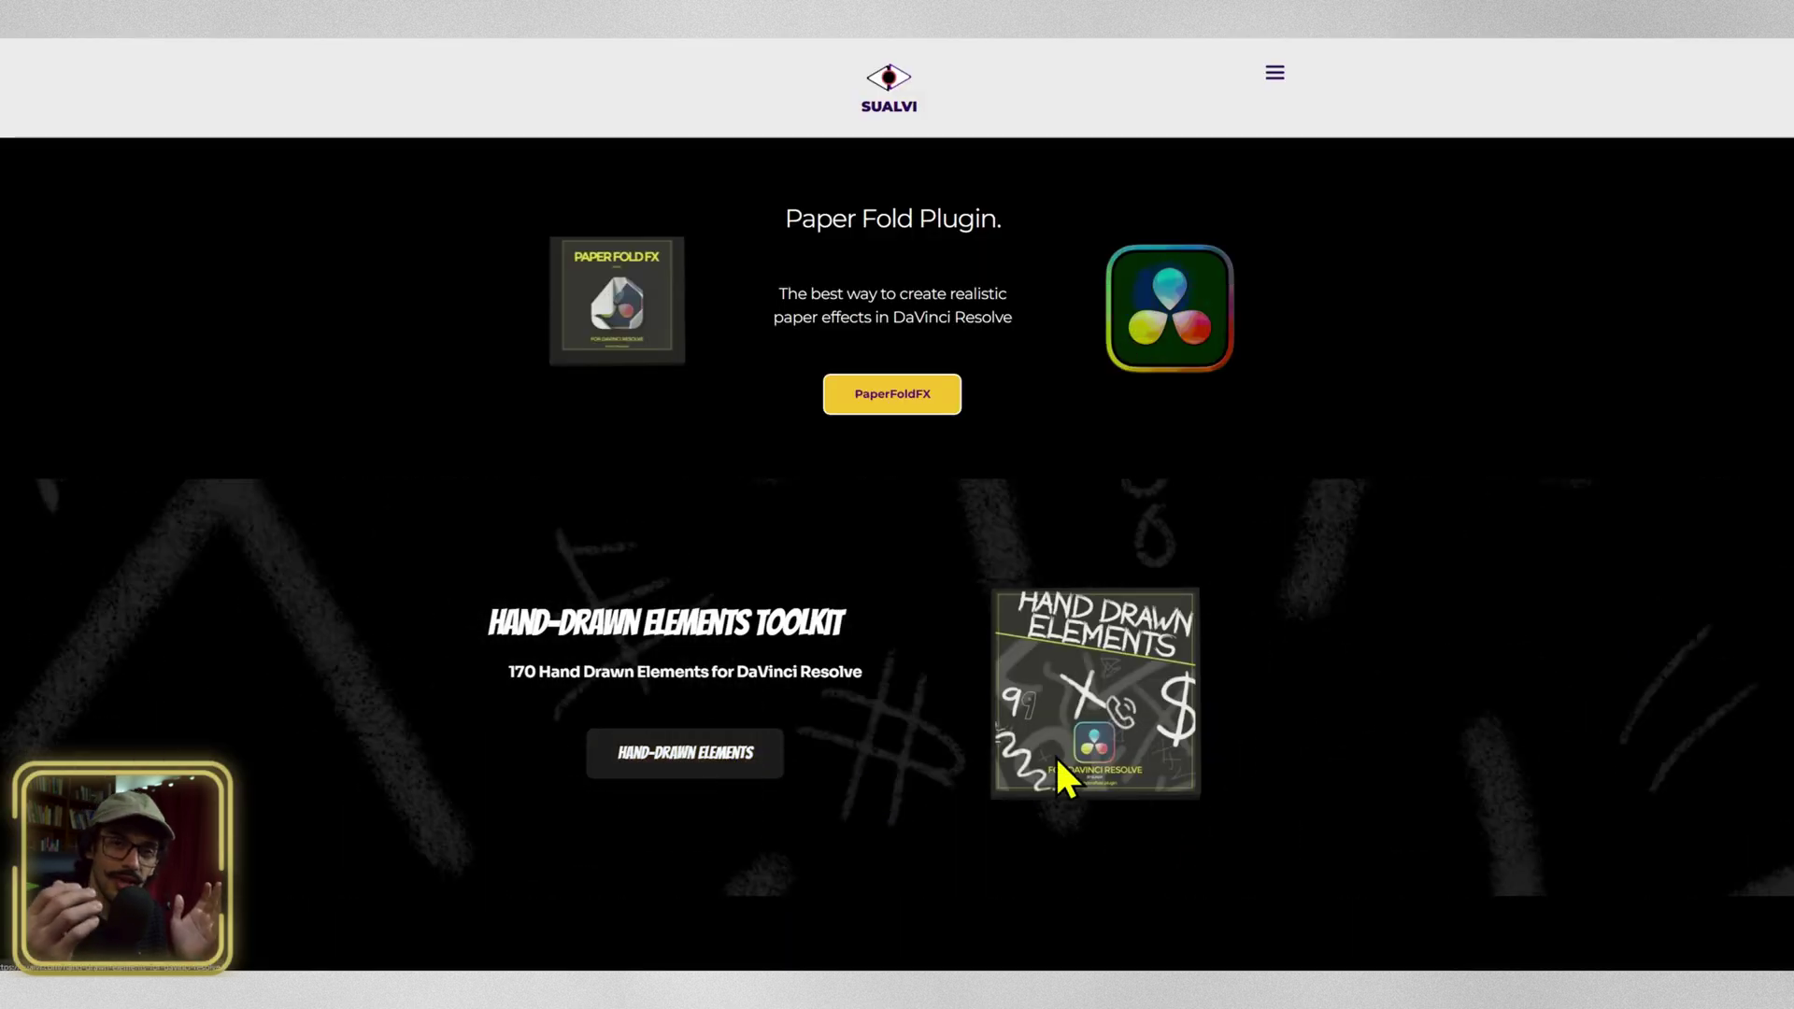
click(1064, 775)
scroll(1064, 776, down, 10)
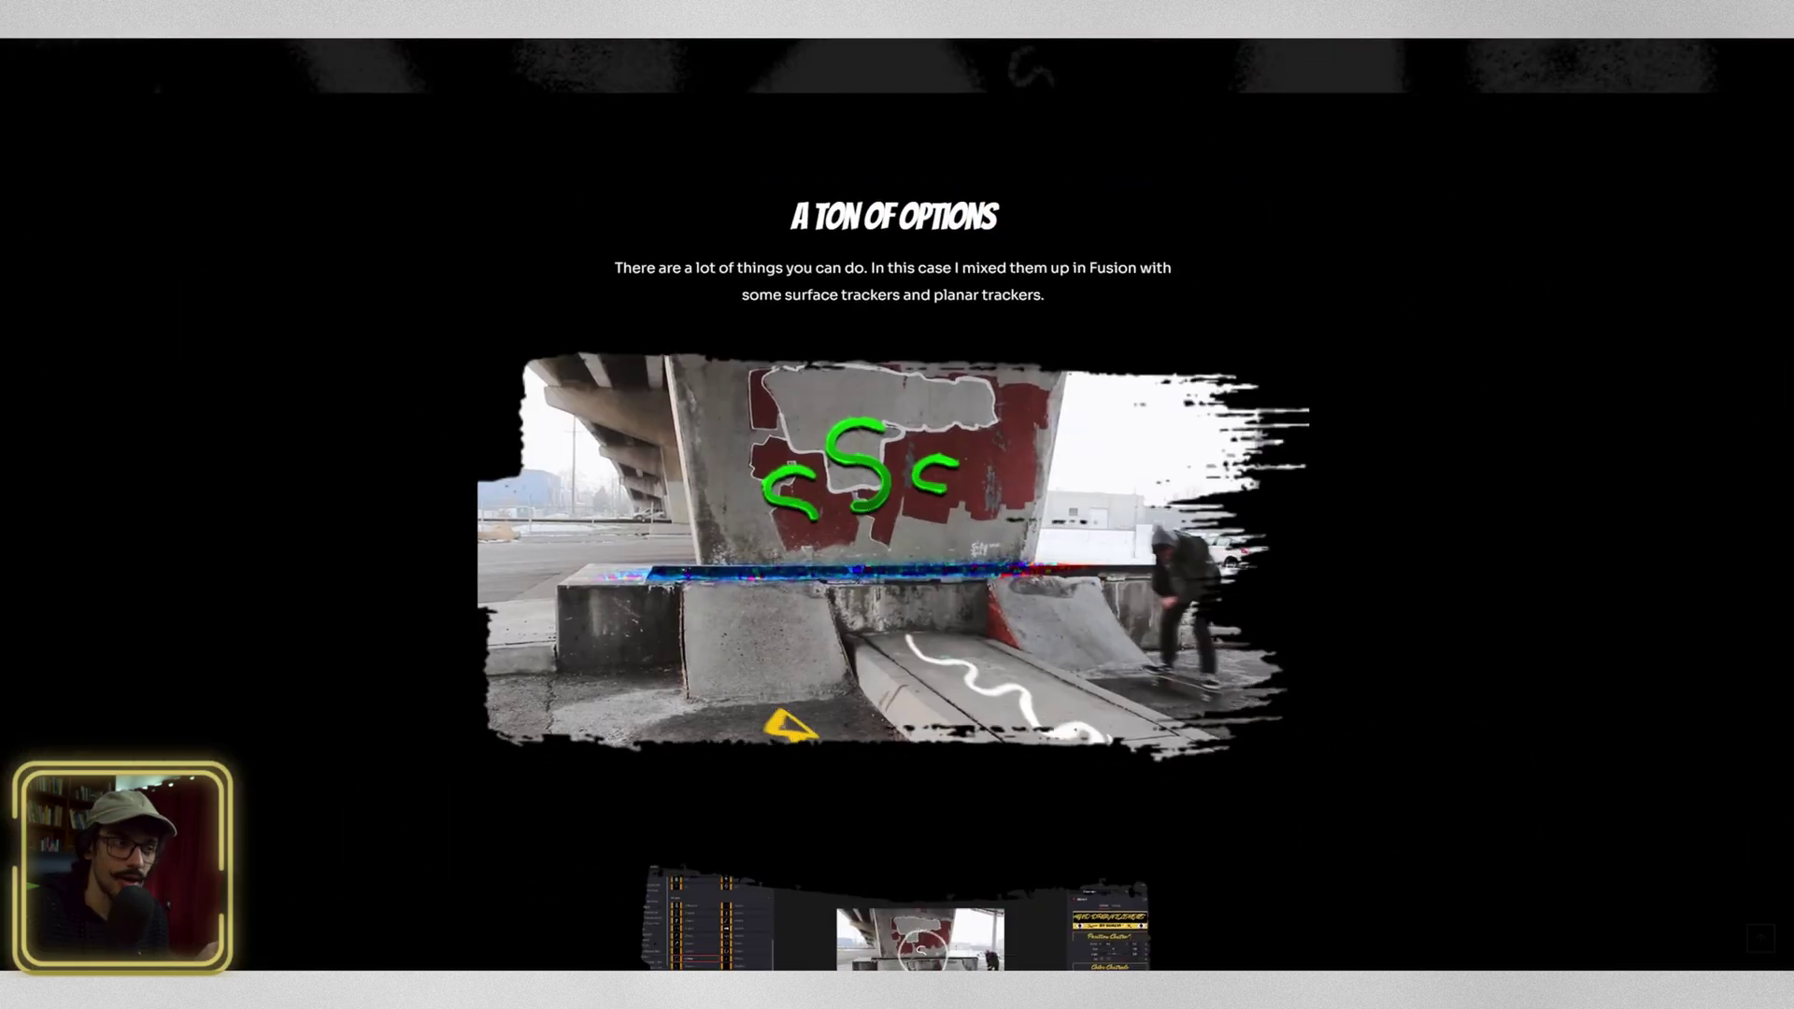
scroll(897, 504, down, 3)
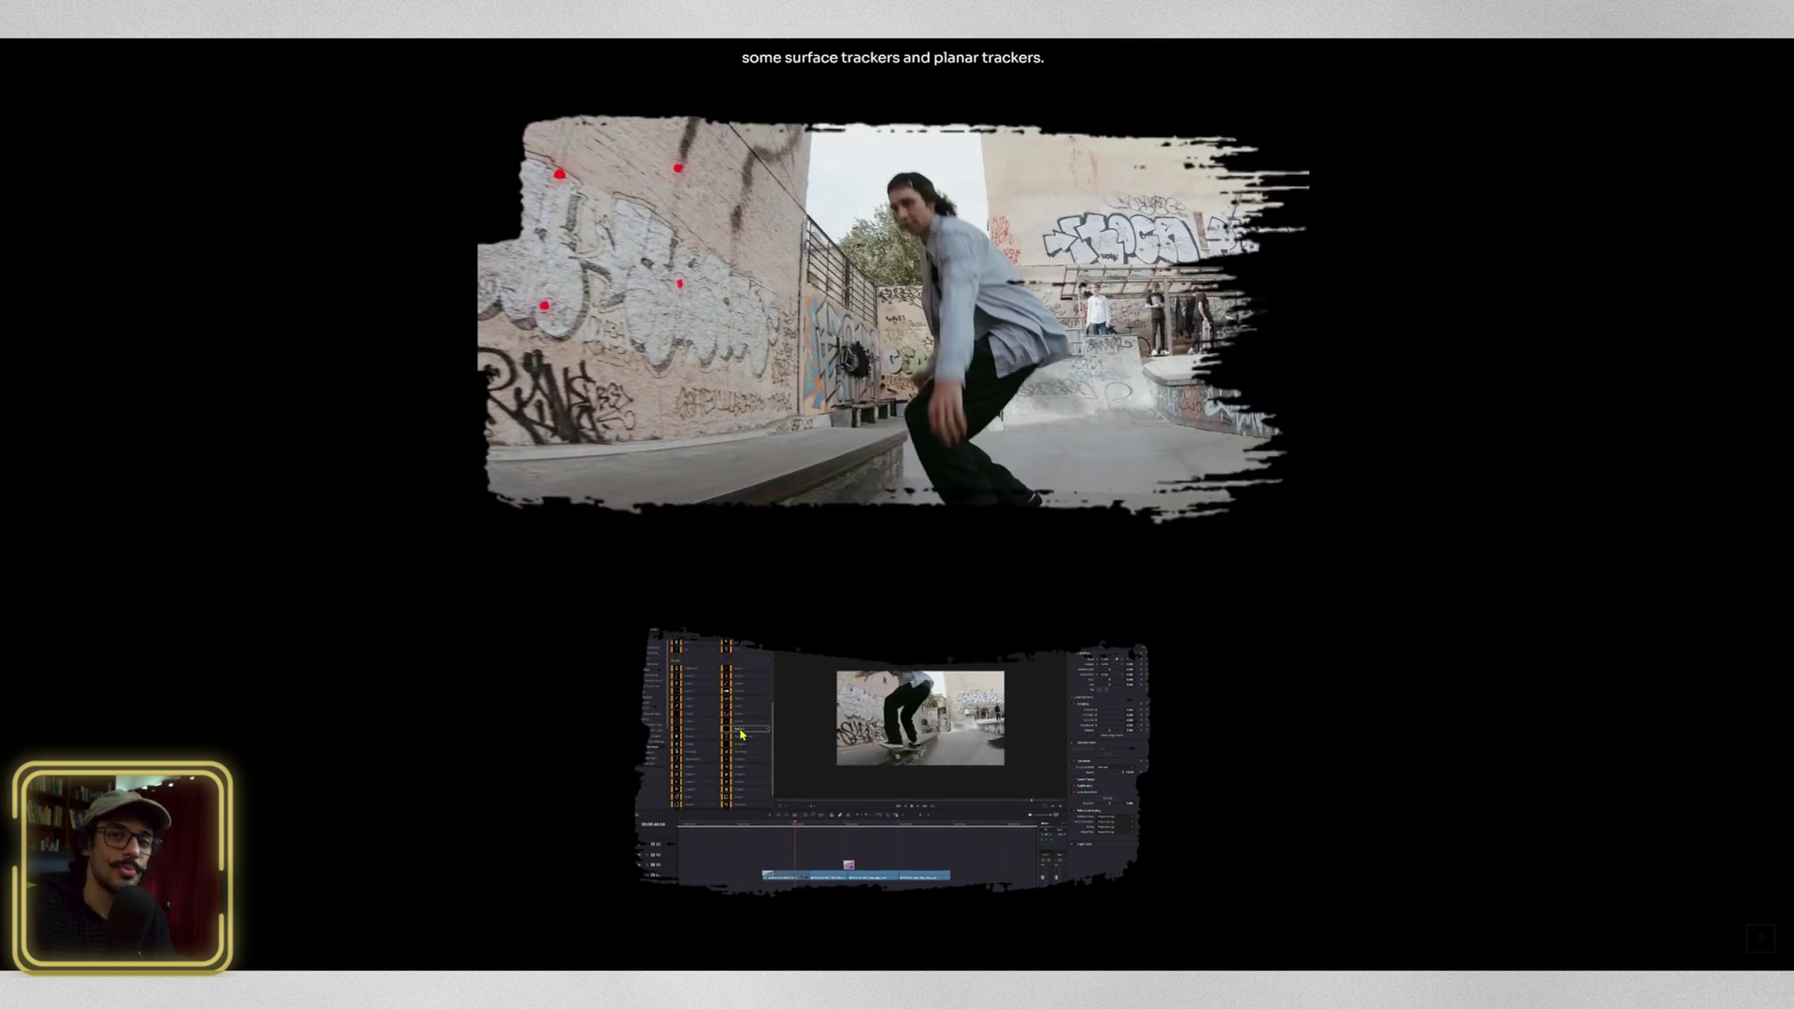
scroll(897, 505, down, 2)
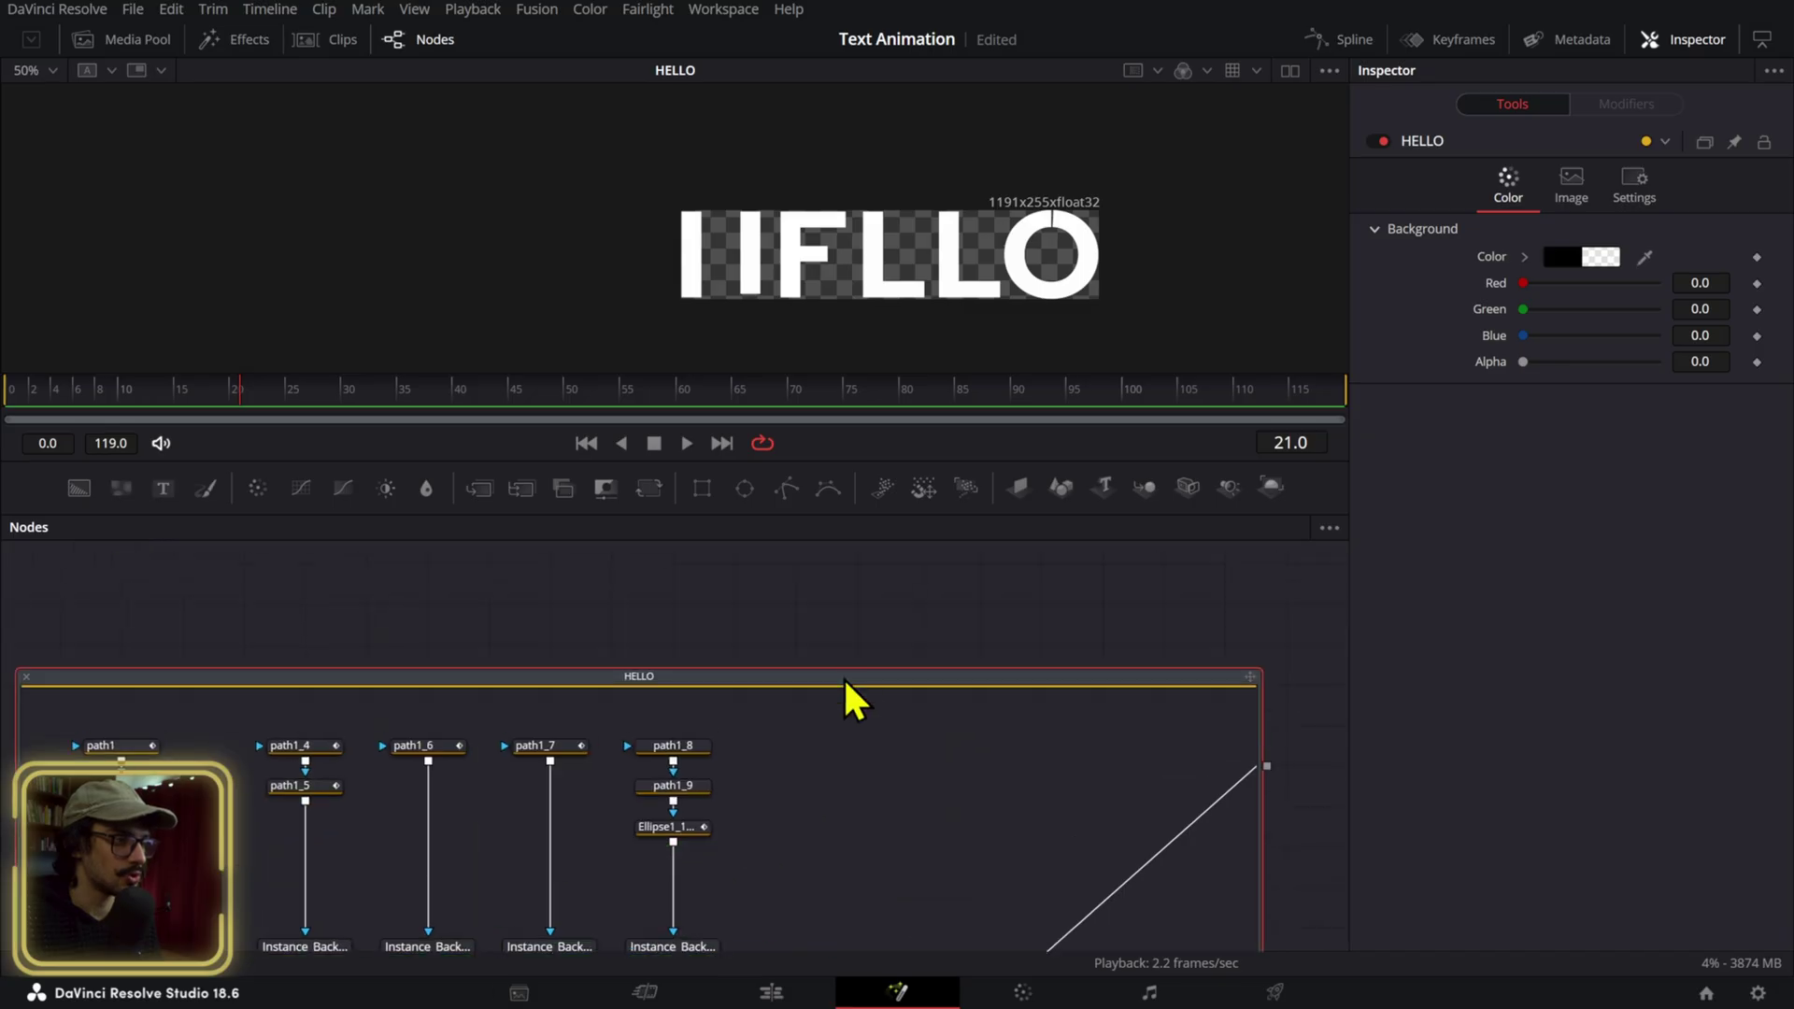
Back in DaVinci Resolve, examine the instanced Background nodes linked to Background2 inside the HELLO group.
double_click(843, 688)
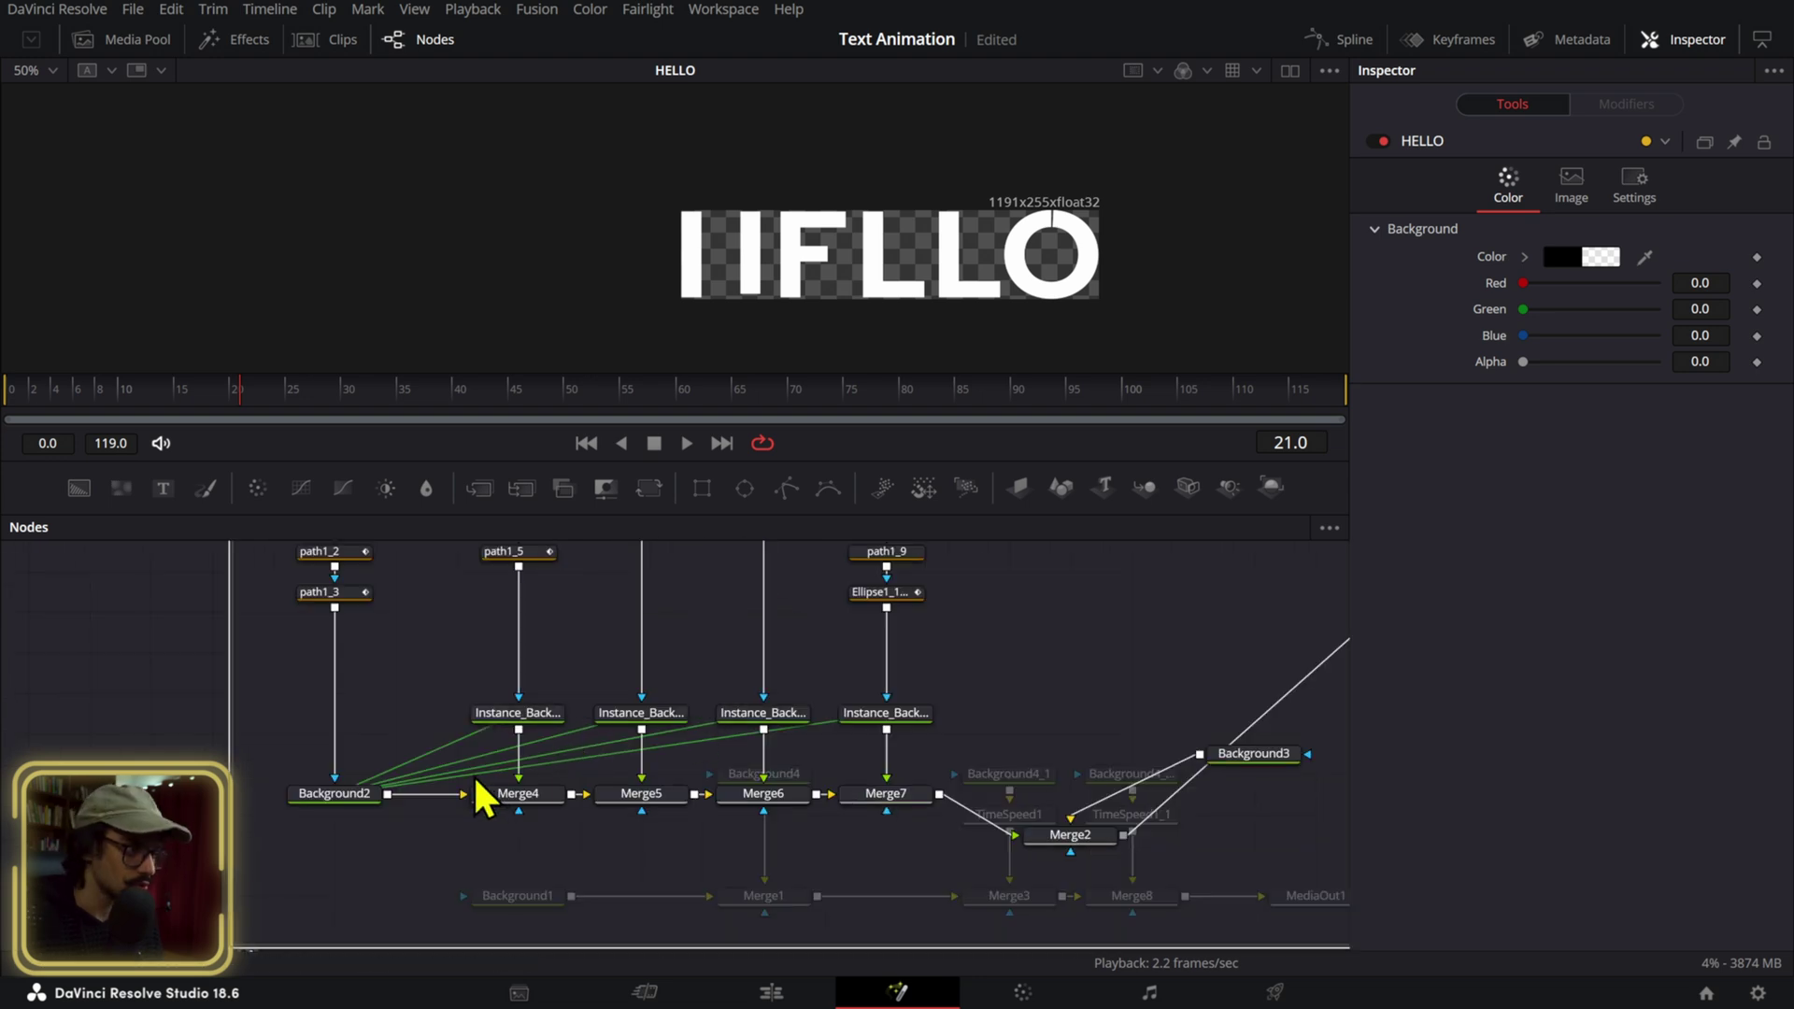
mouse_move(536, 720)
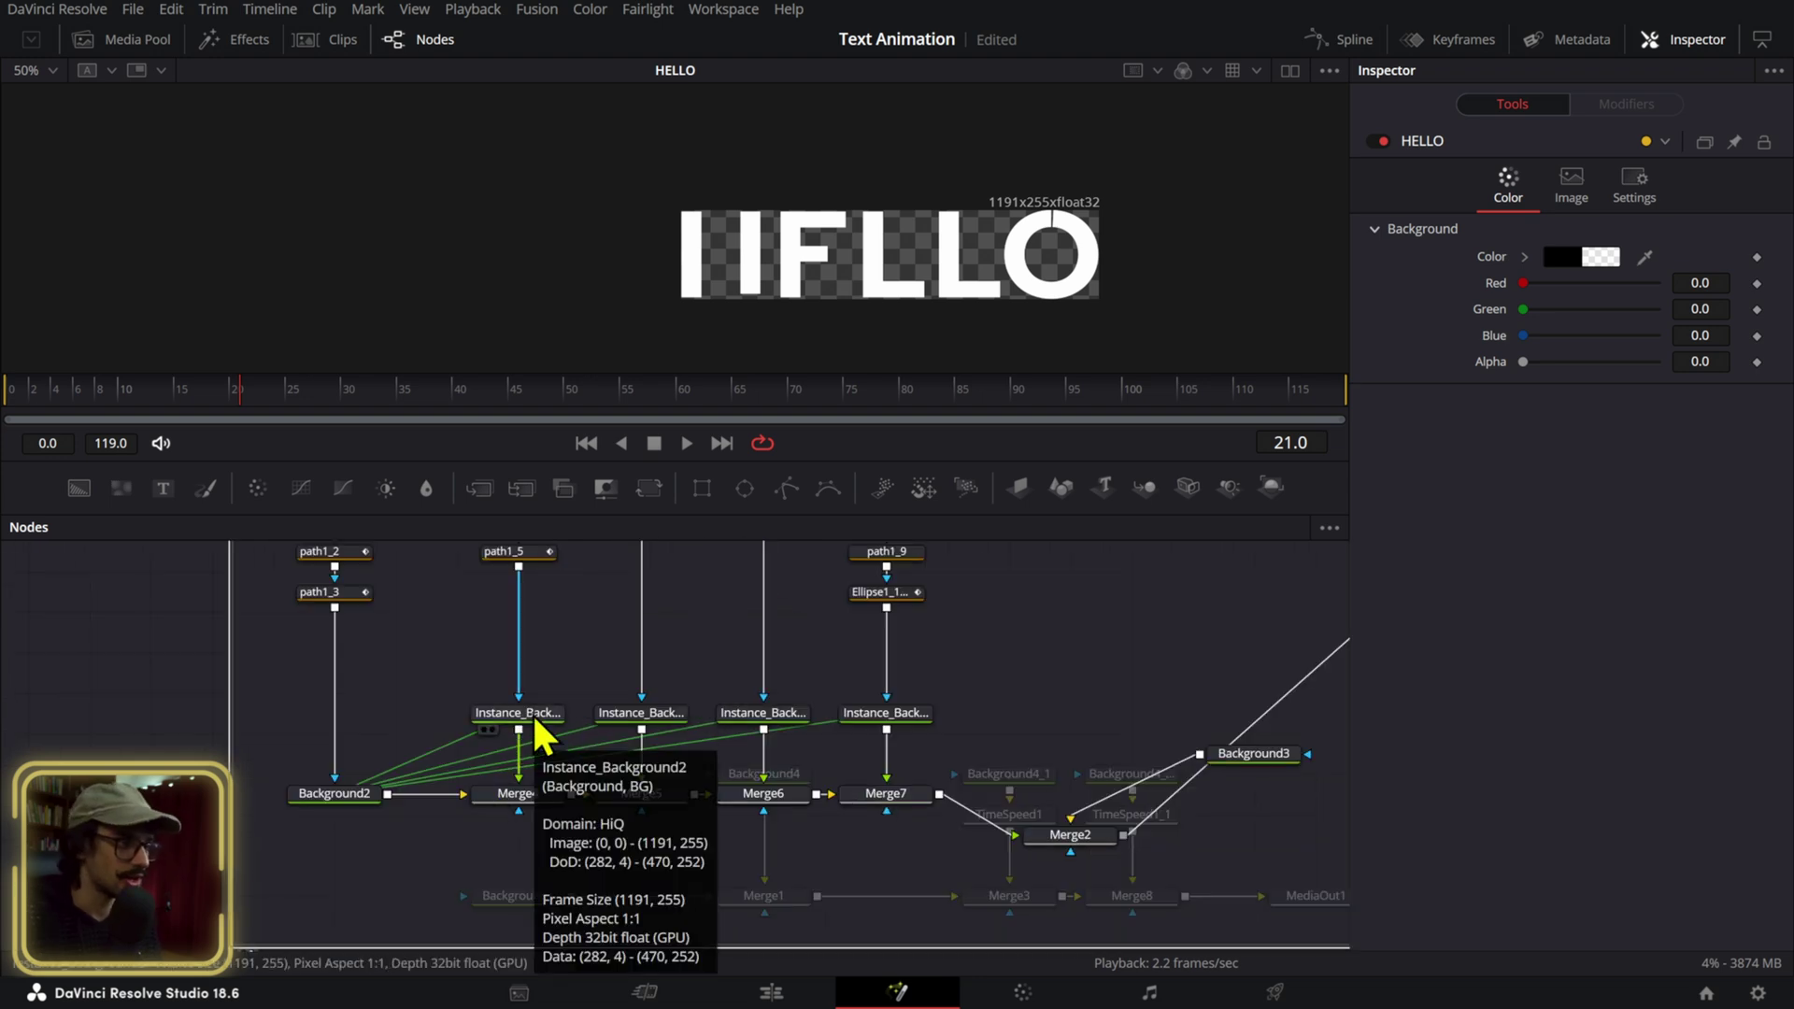
scroll(555, 688, up, 5)
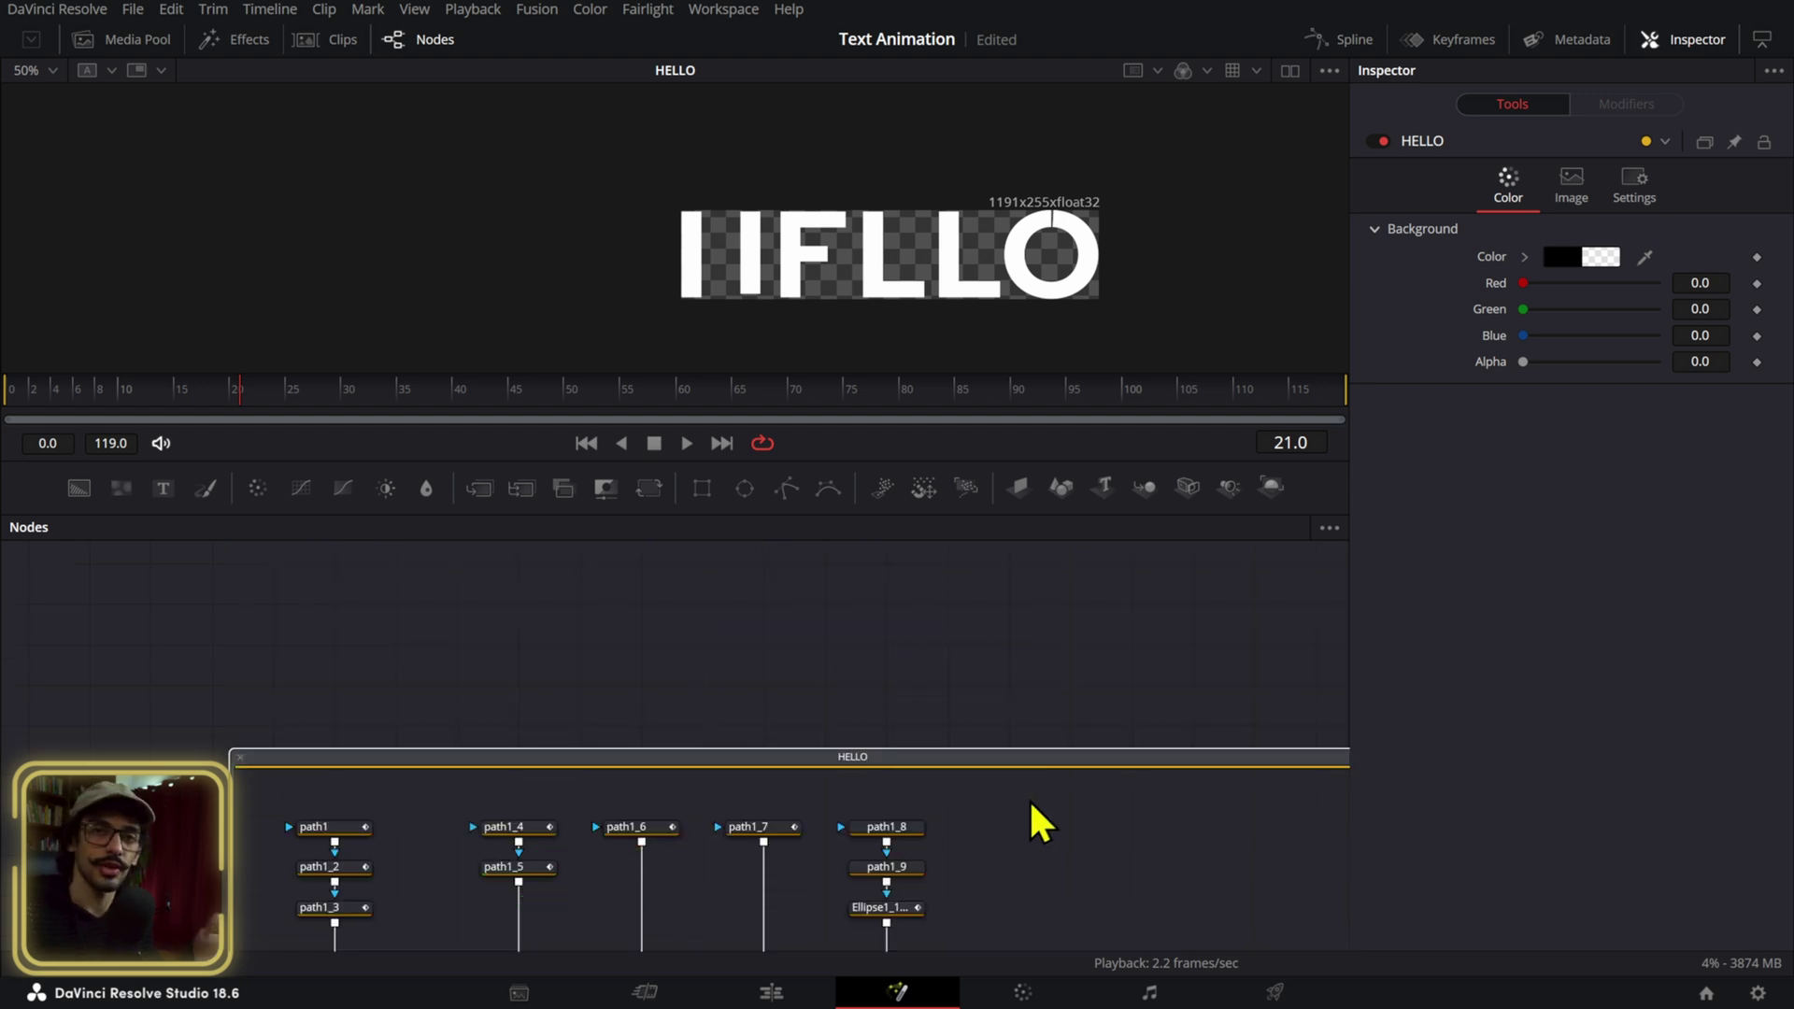
click(1013, 762)
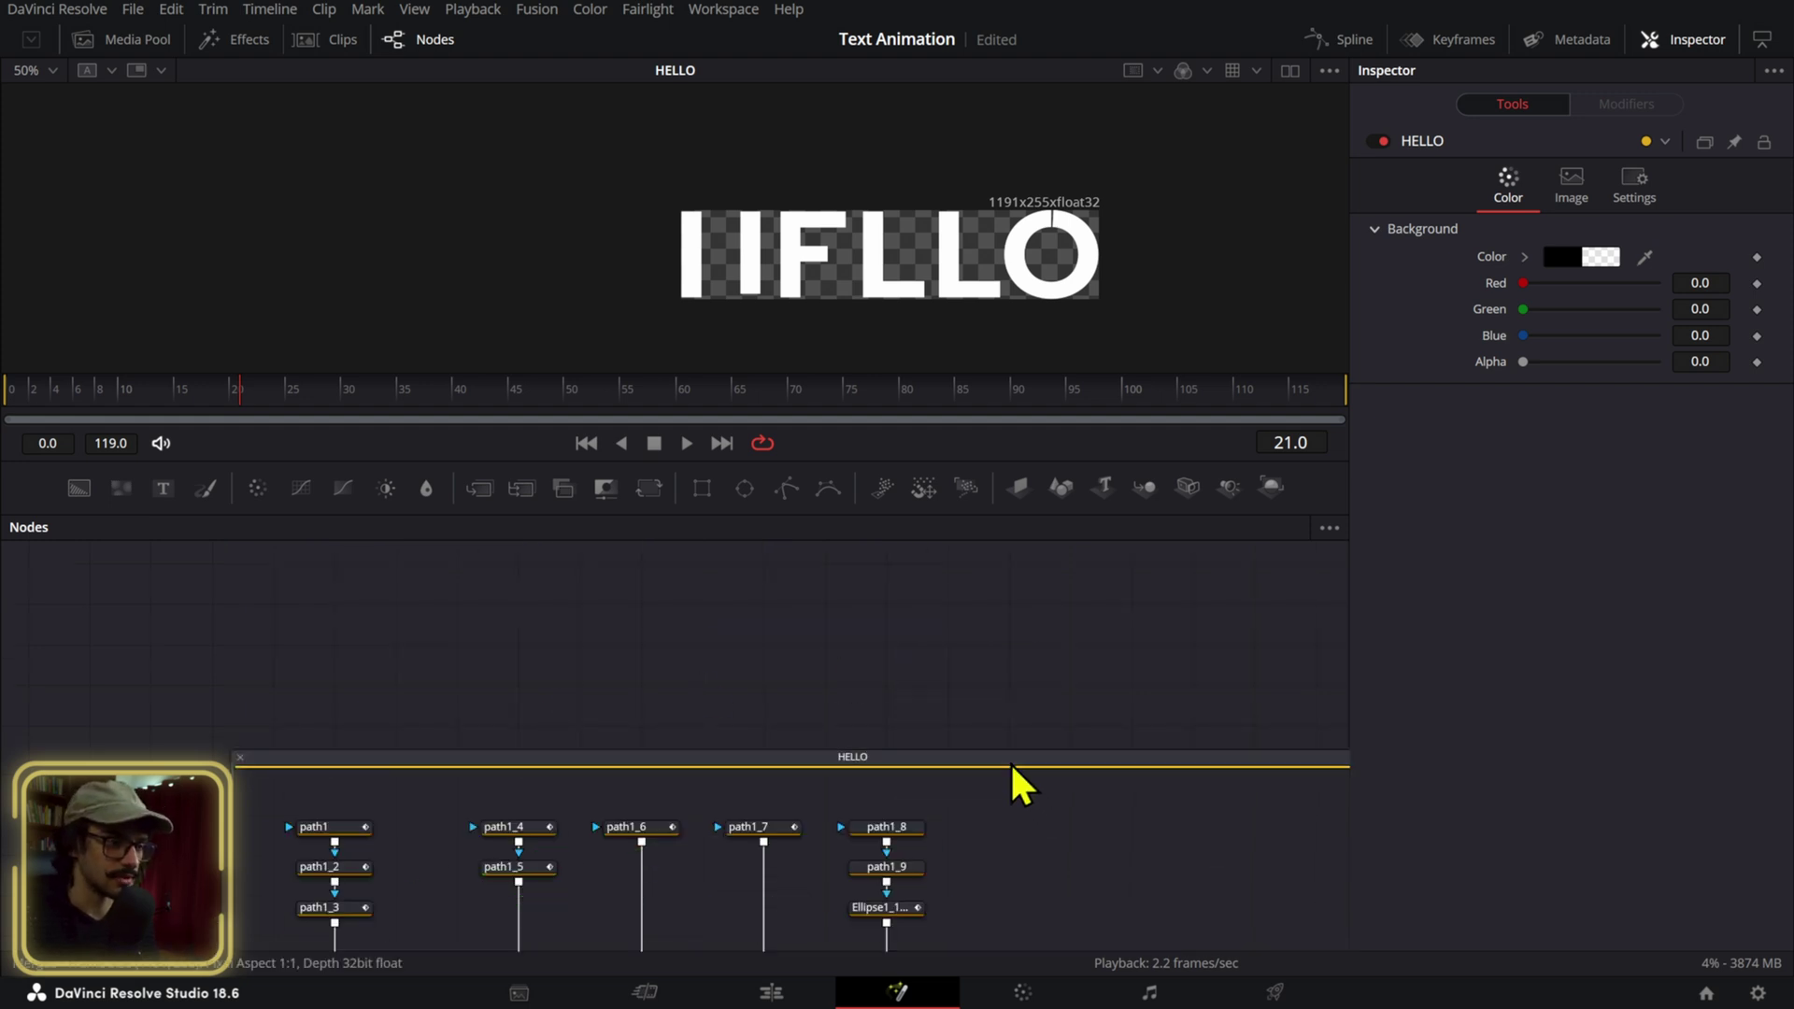
Close the HELLO group and return to the main node flow with the Background4, TimeSpeed and merge nodes.
scroll(1012, 760, down, 3)
scroll(1011, 760, right, 3)
key(ctrl+e)
scroll(870, 716, down, 4)
scroll(748, 718, up, 4)
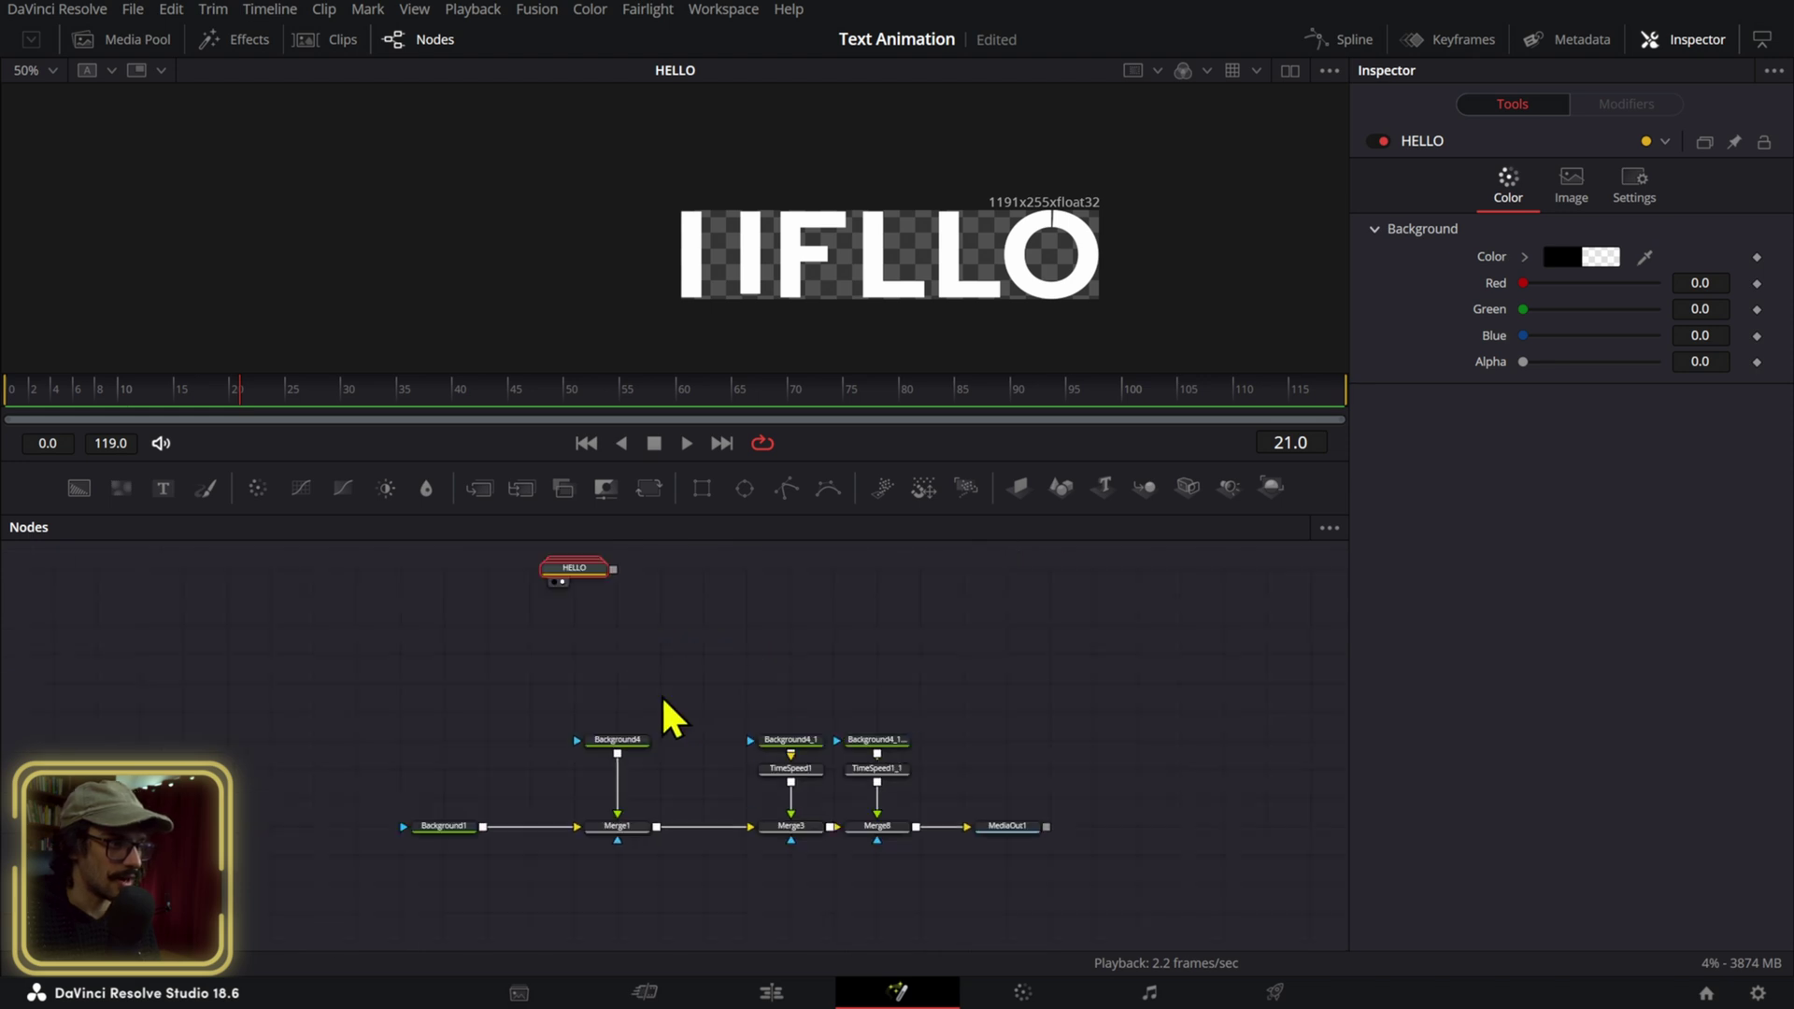
scroll(552, 636, down, 4)
drag(558, 654, 655, 692)
scroll(647, 695, up, 4)
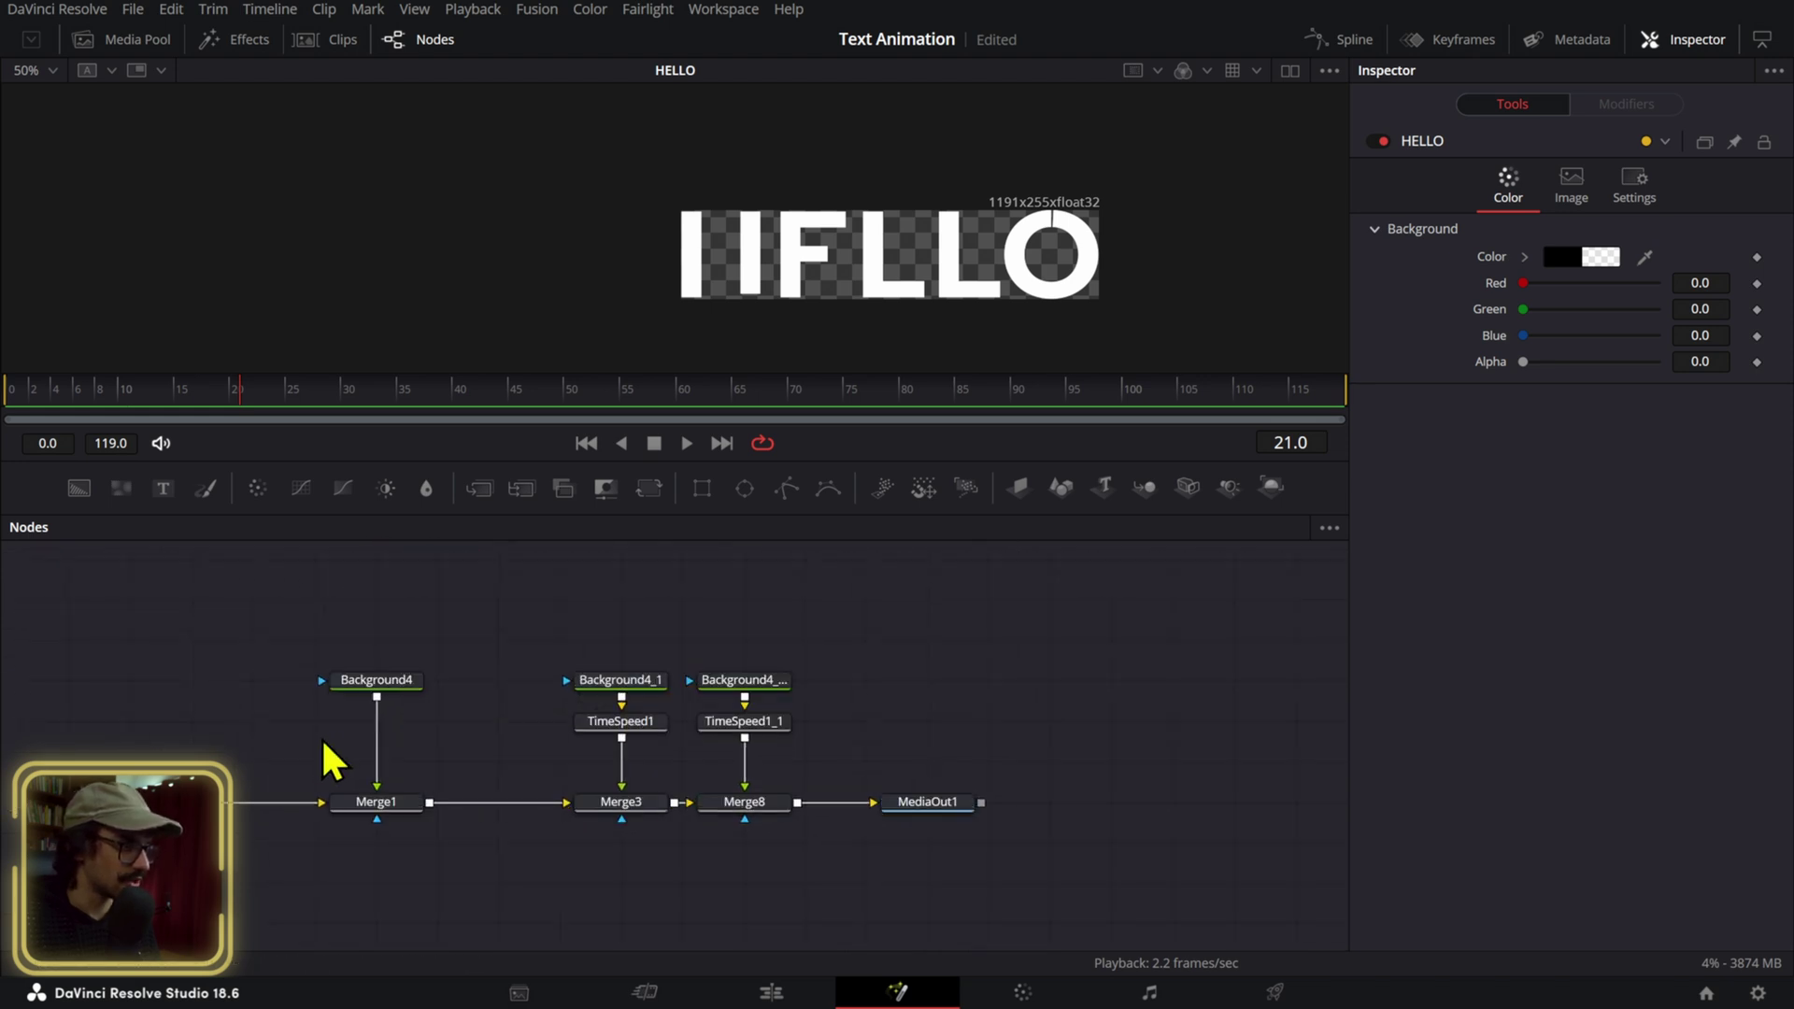
Extract the merges from the flow and delete them with their TimeSpeed and Background4 nodes, leaving Background1 wired to MediaOut1.
drag(321, 761, 477, 758)
click(299, 798)
drag(432, 636, 889, 738)
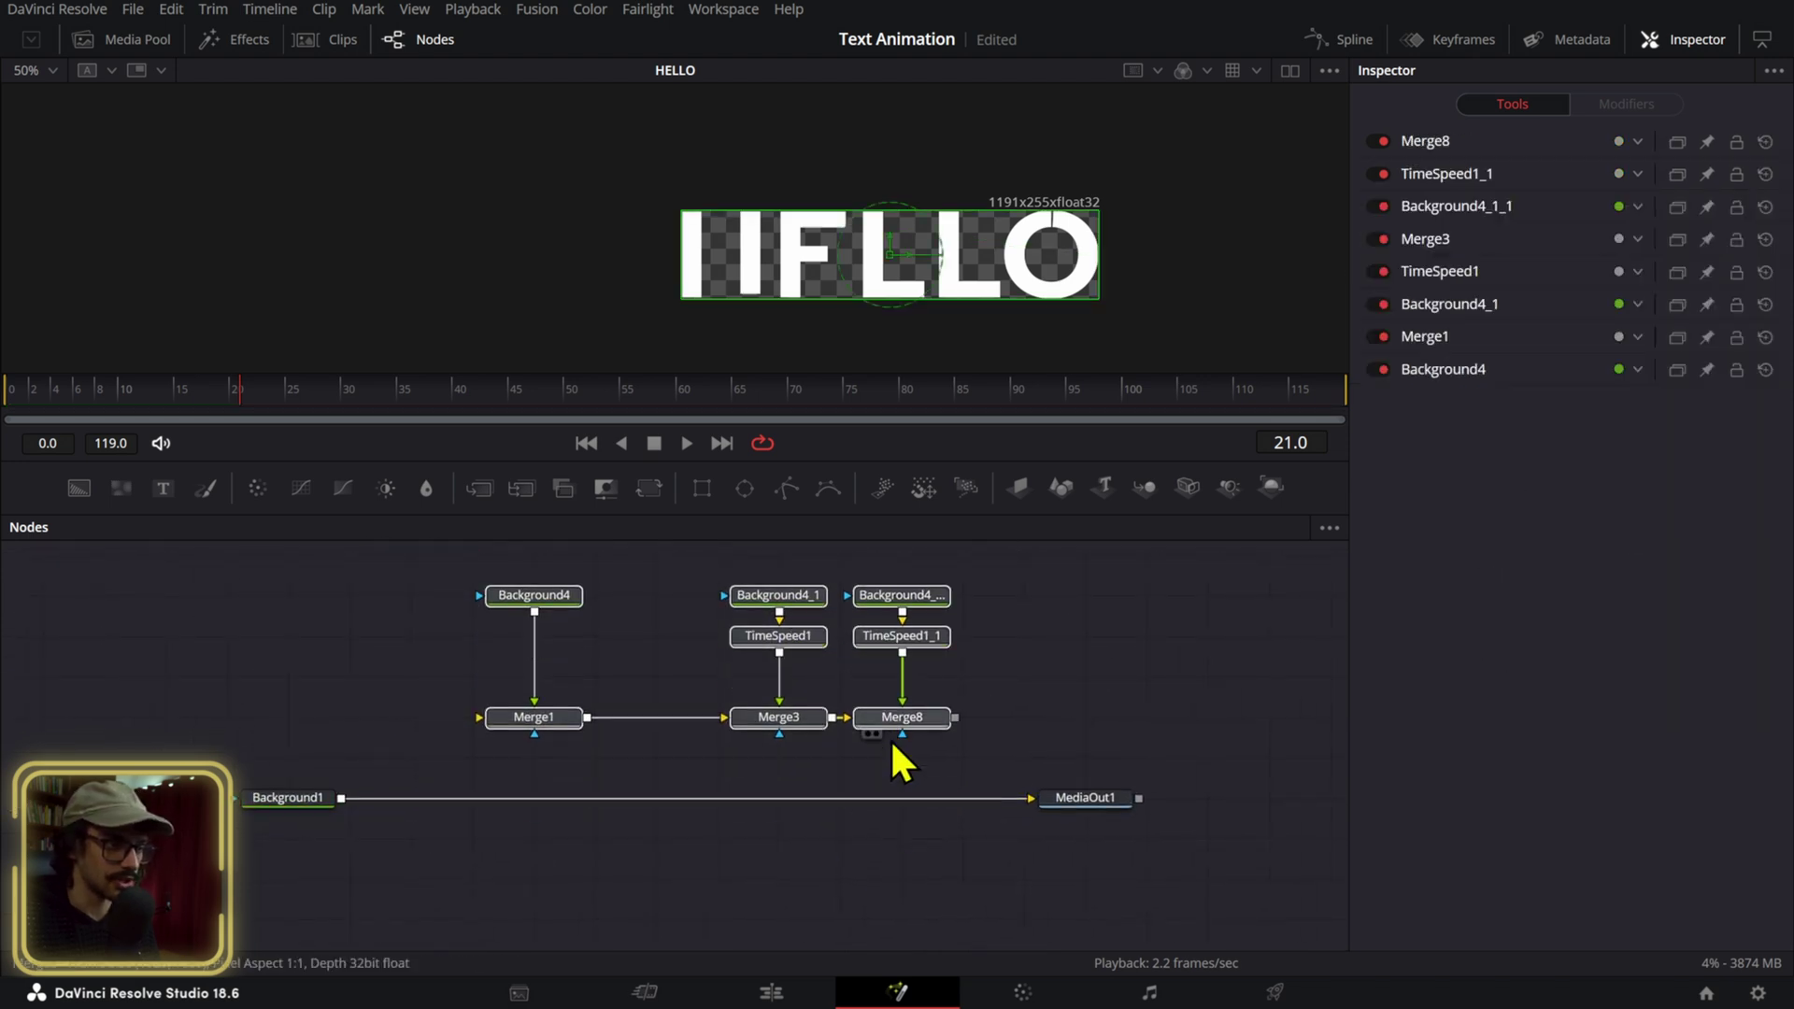
drag(420, 673, 1076, 768)
key(Delete)
drag(1060, 629, 748, 647)
key(Delete)
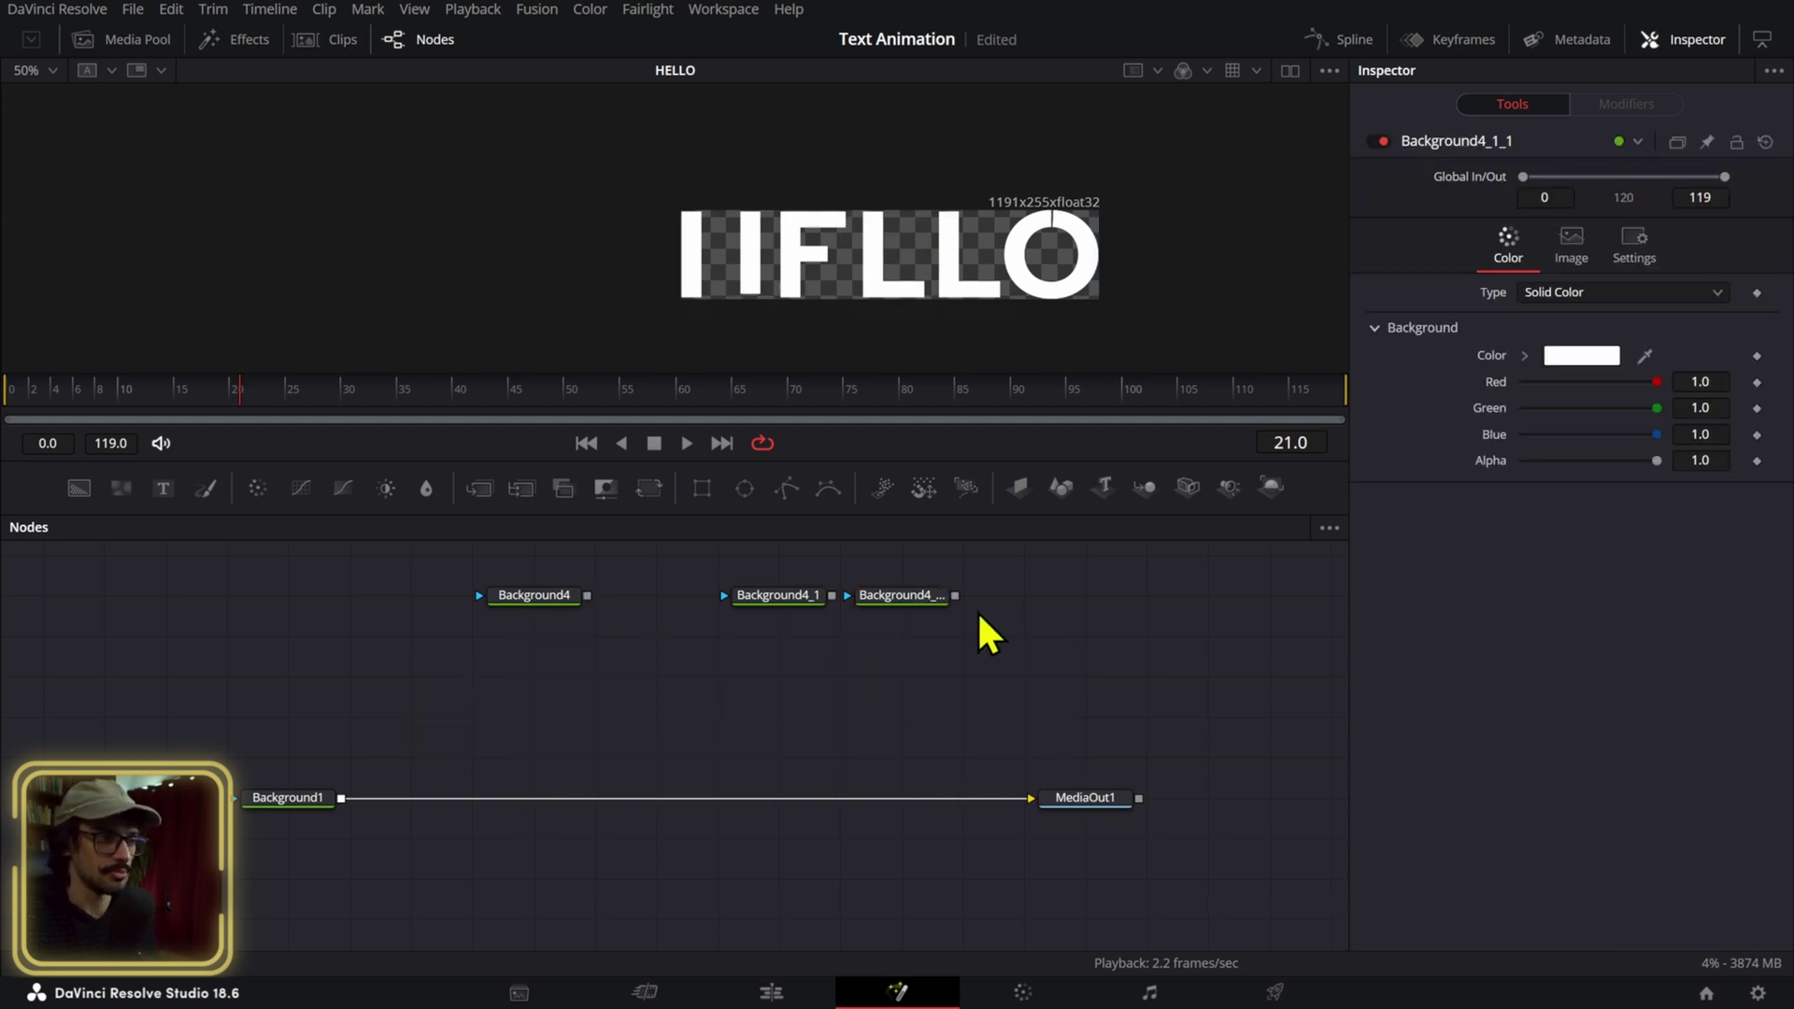
drag(978, 615, 698, 673)
drag(1024, 549, 476, 640)
key(Delete)
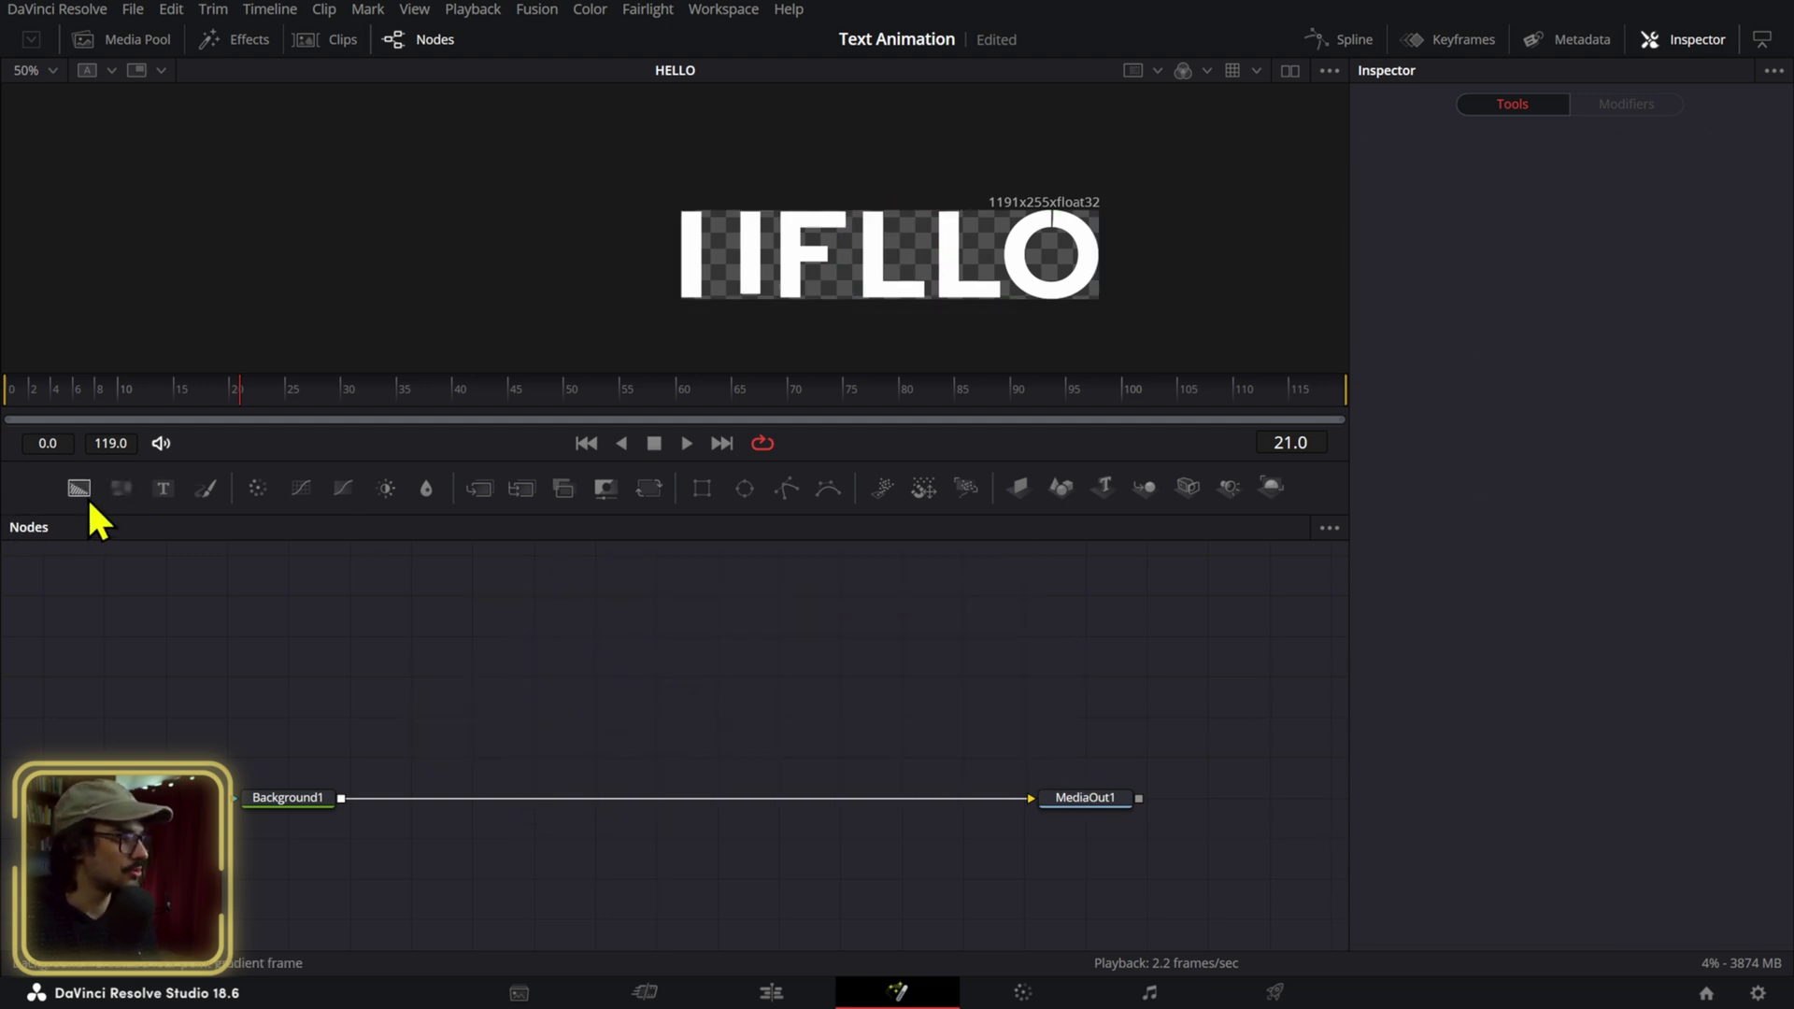
Merge a new Background node over Background1, colour it with the yellow custom swatch, and place both nodes nearer Background1.
drag(81, 489, 701, 651)
drag(490, 761, 342, 800)
click(699, 638)
click(1584, 357)
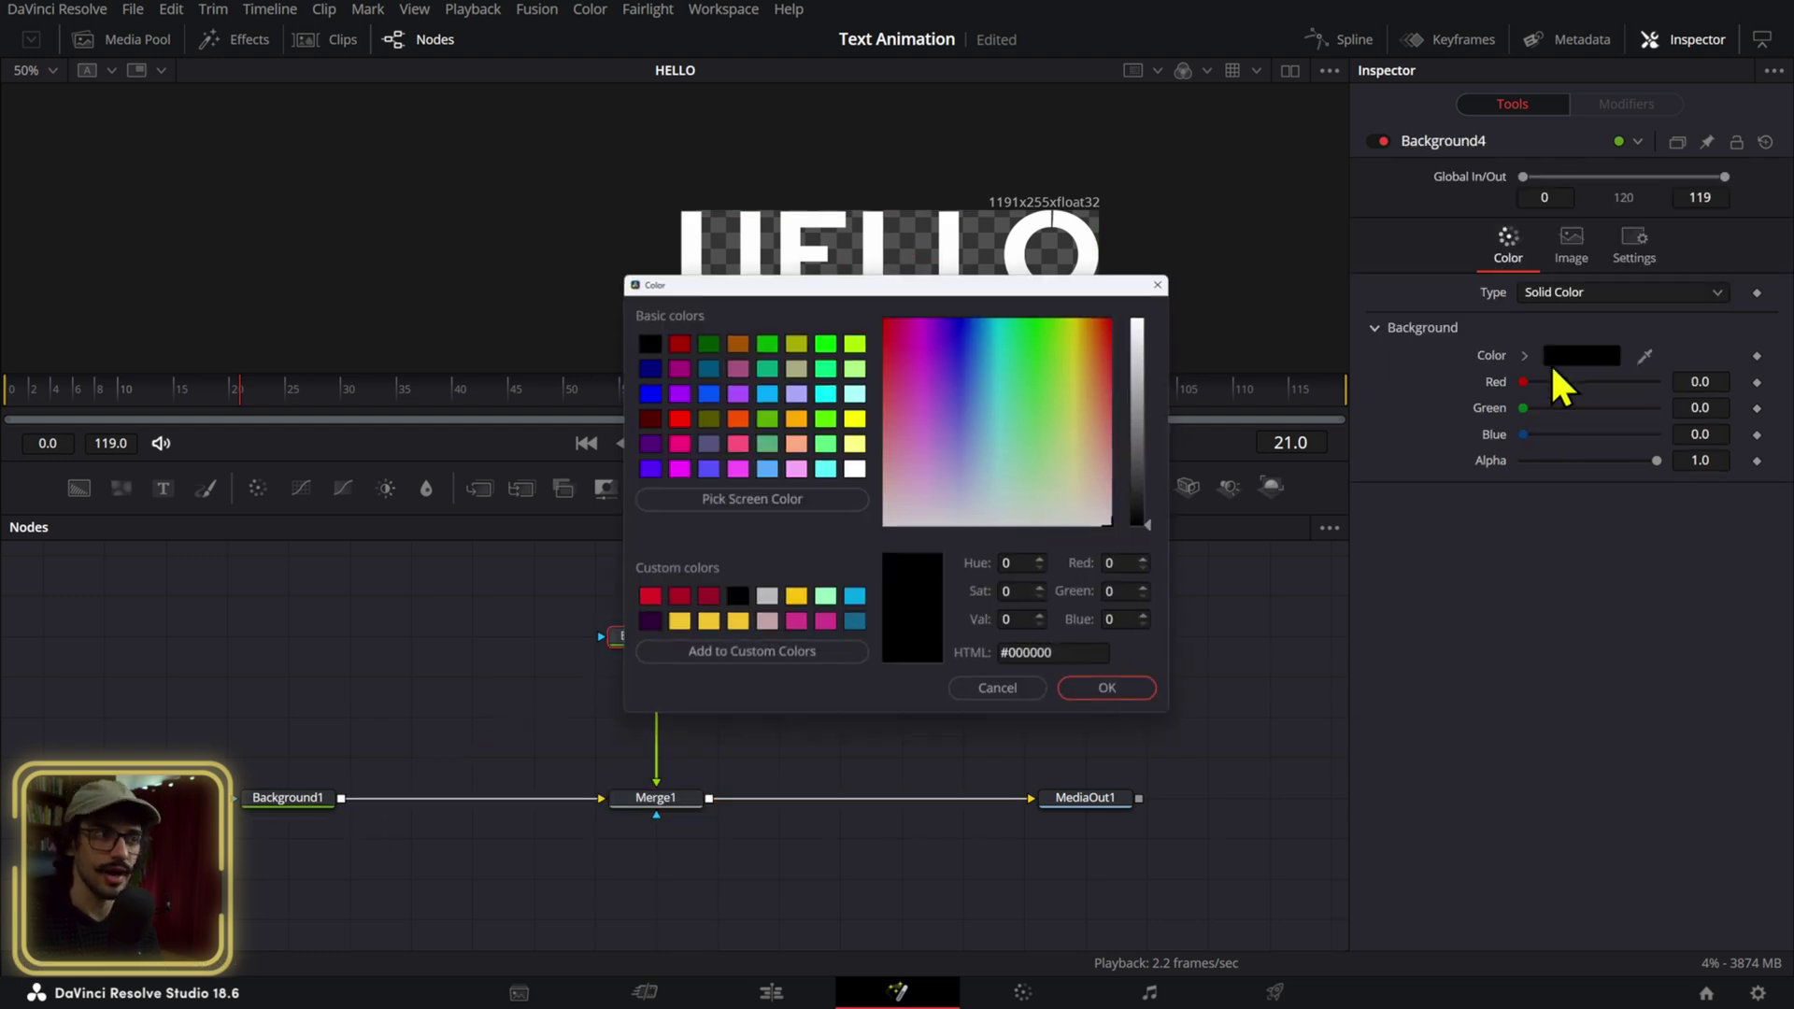
click(683, 621)
click(1109, 690)
drag(852, 590, 575, 794)
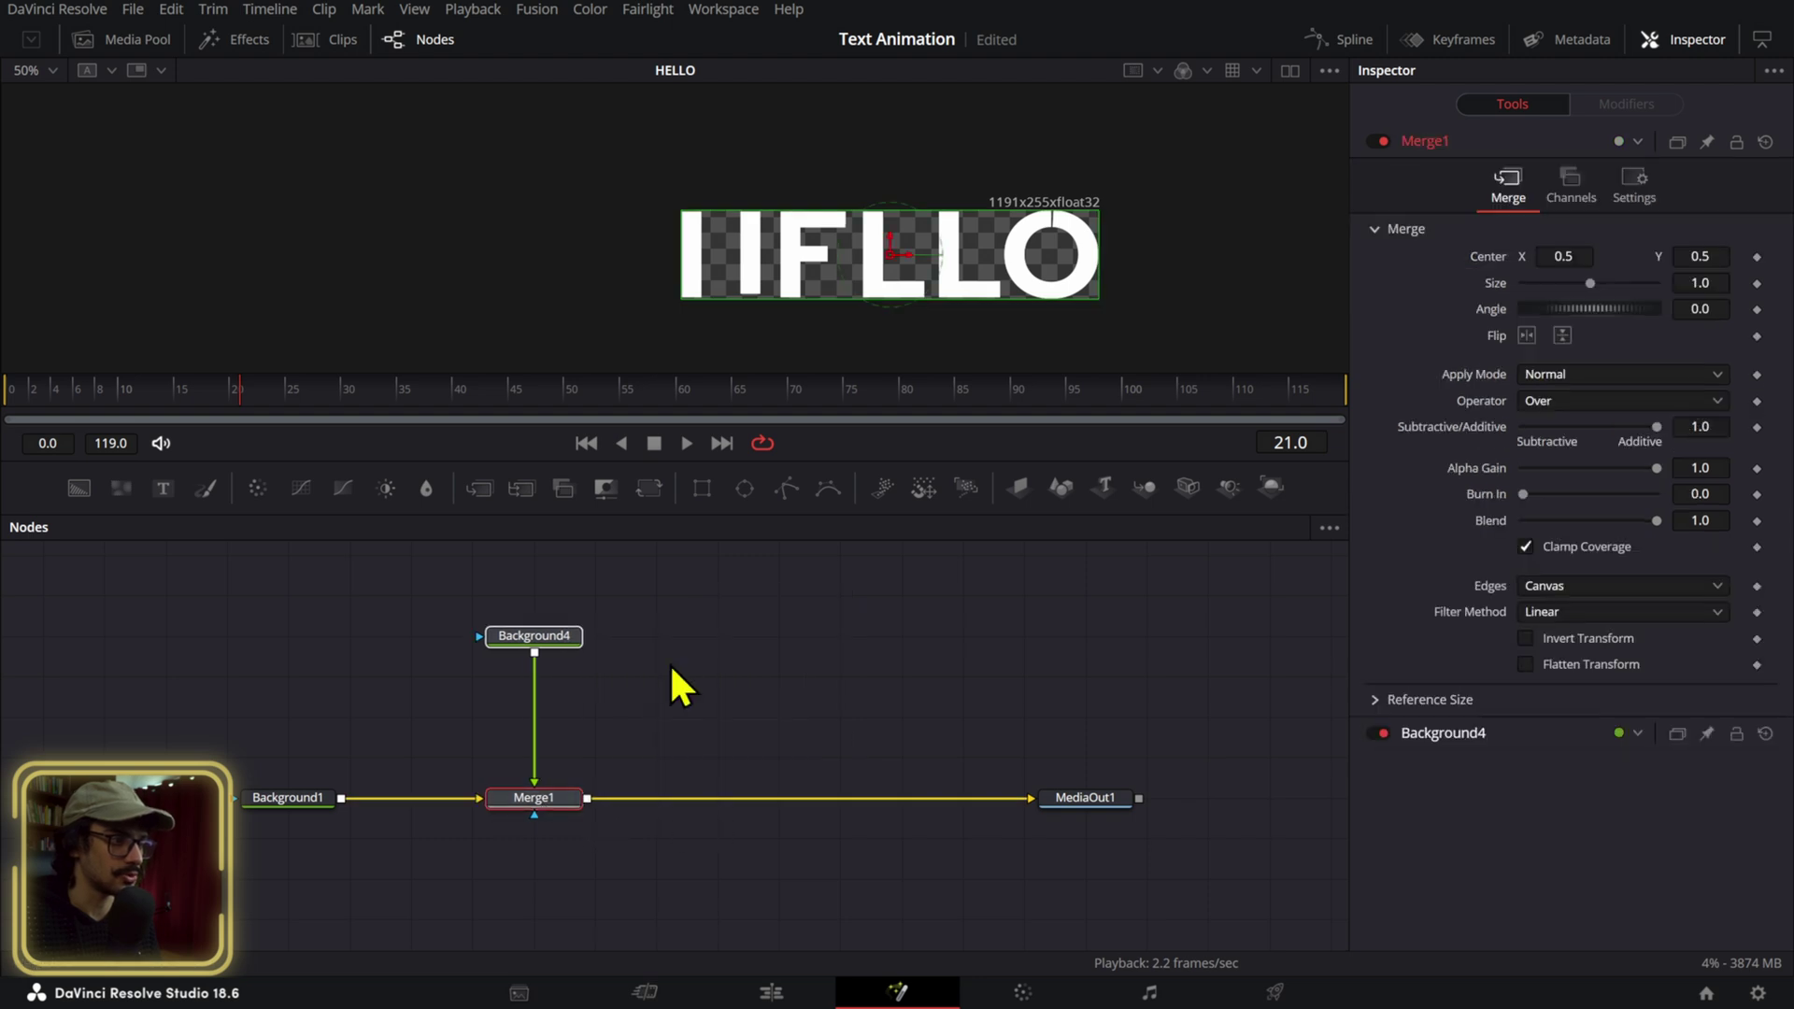
Duplicate the yellow Background4, recolour the copy to a brighter purple from the dark purple swatch, and merge it after Merge1.
click(561, 636)
key(ctrl+c)
key(ctrl+v)
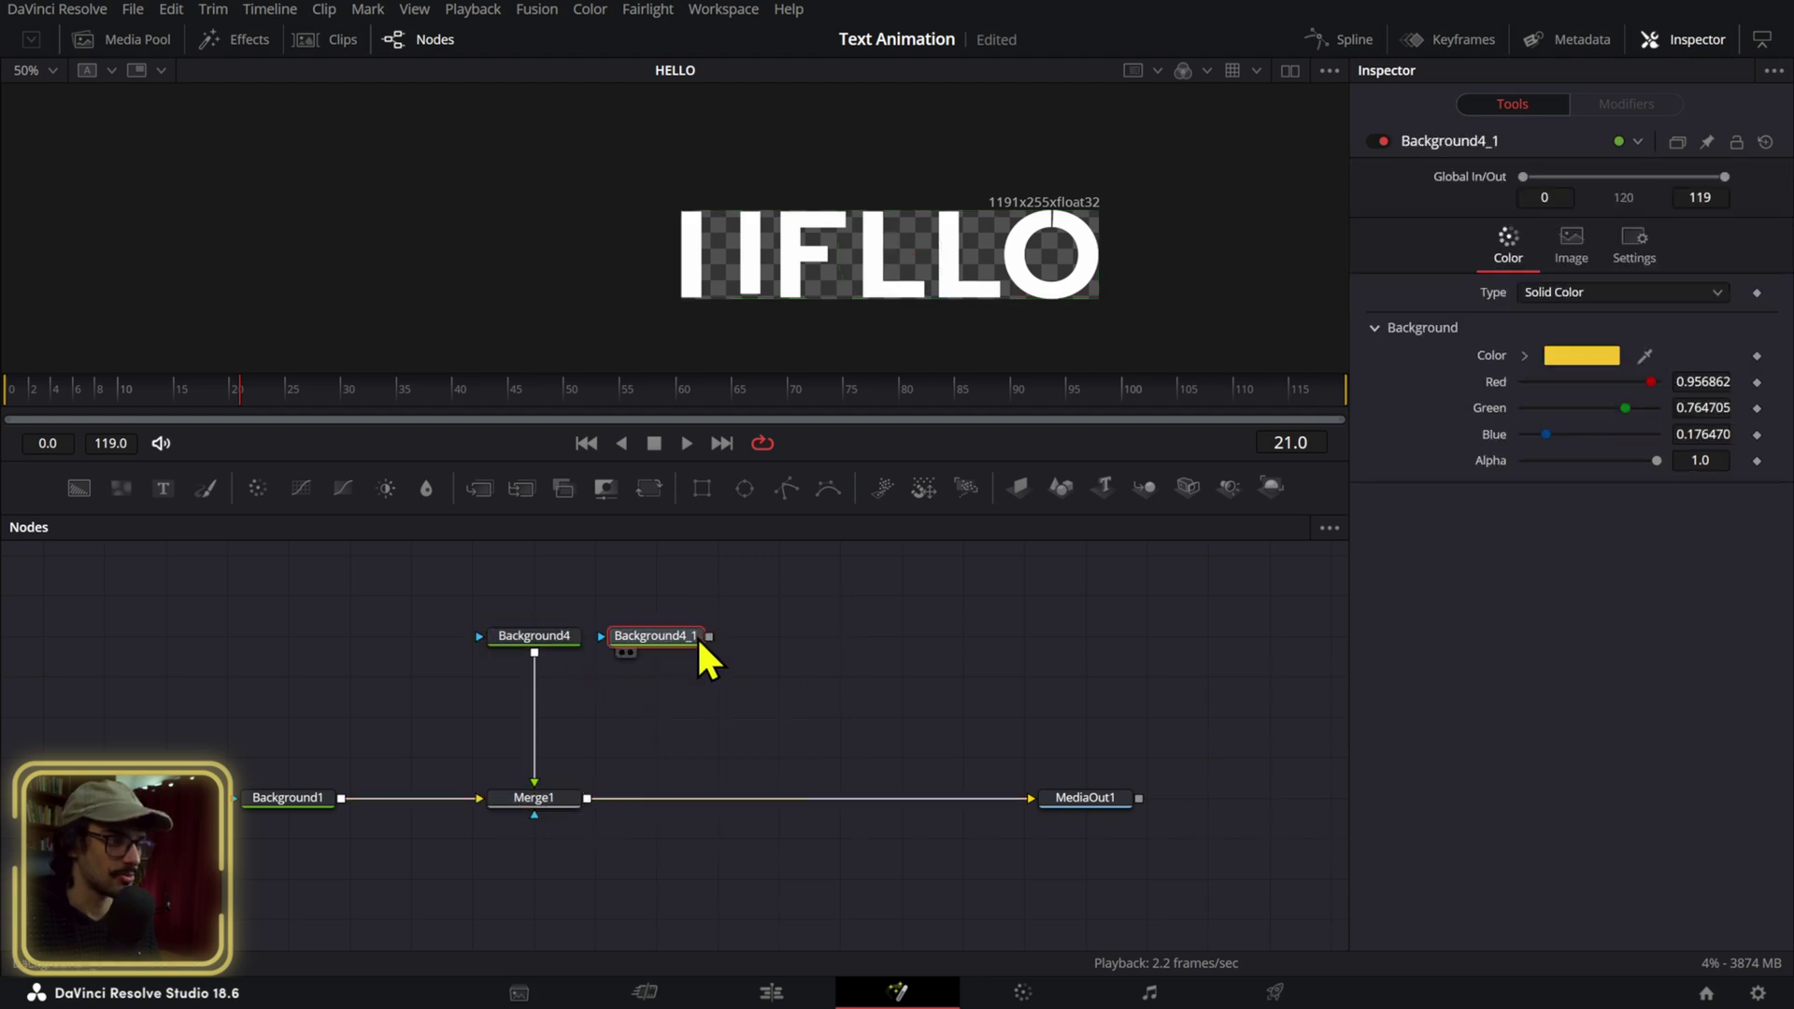
click(1551, 358)
click(649, 622)
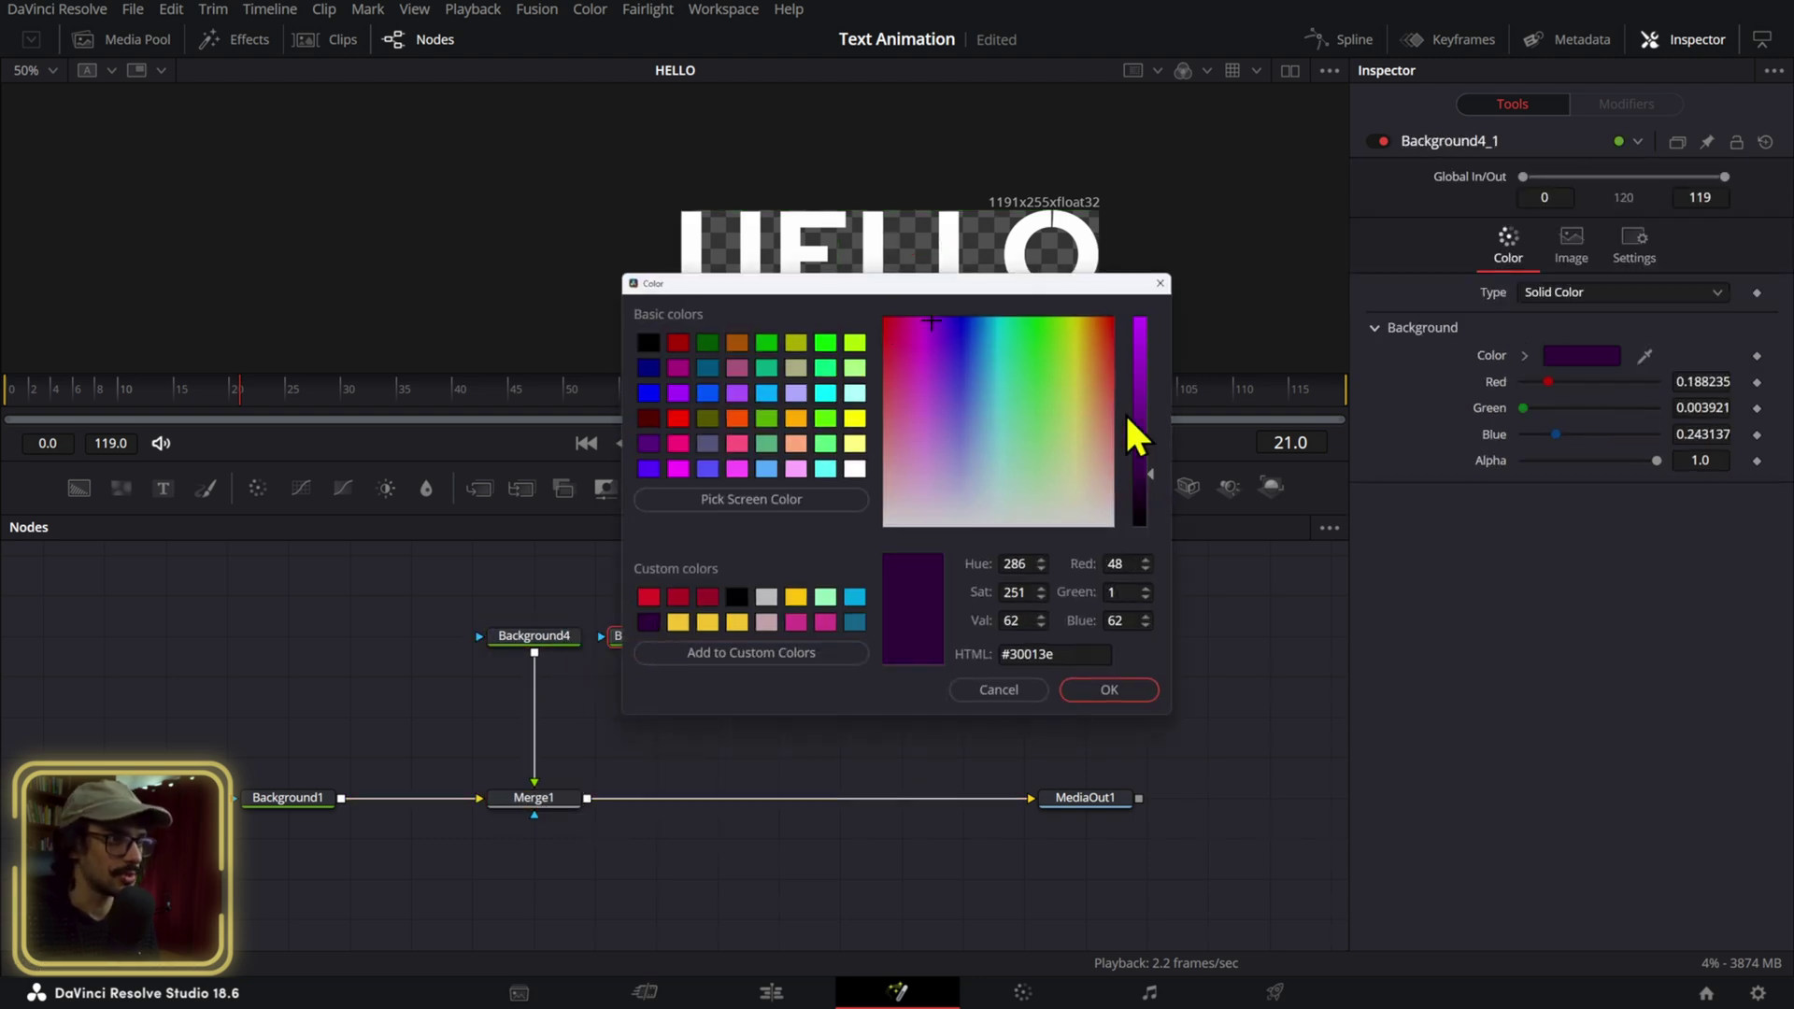
click(1140, 422)
click(1098, 690)
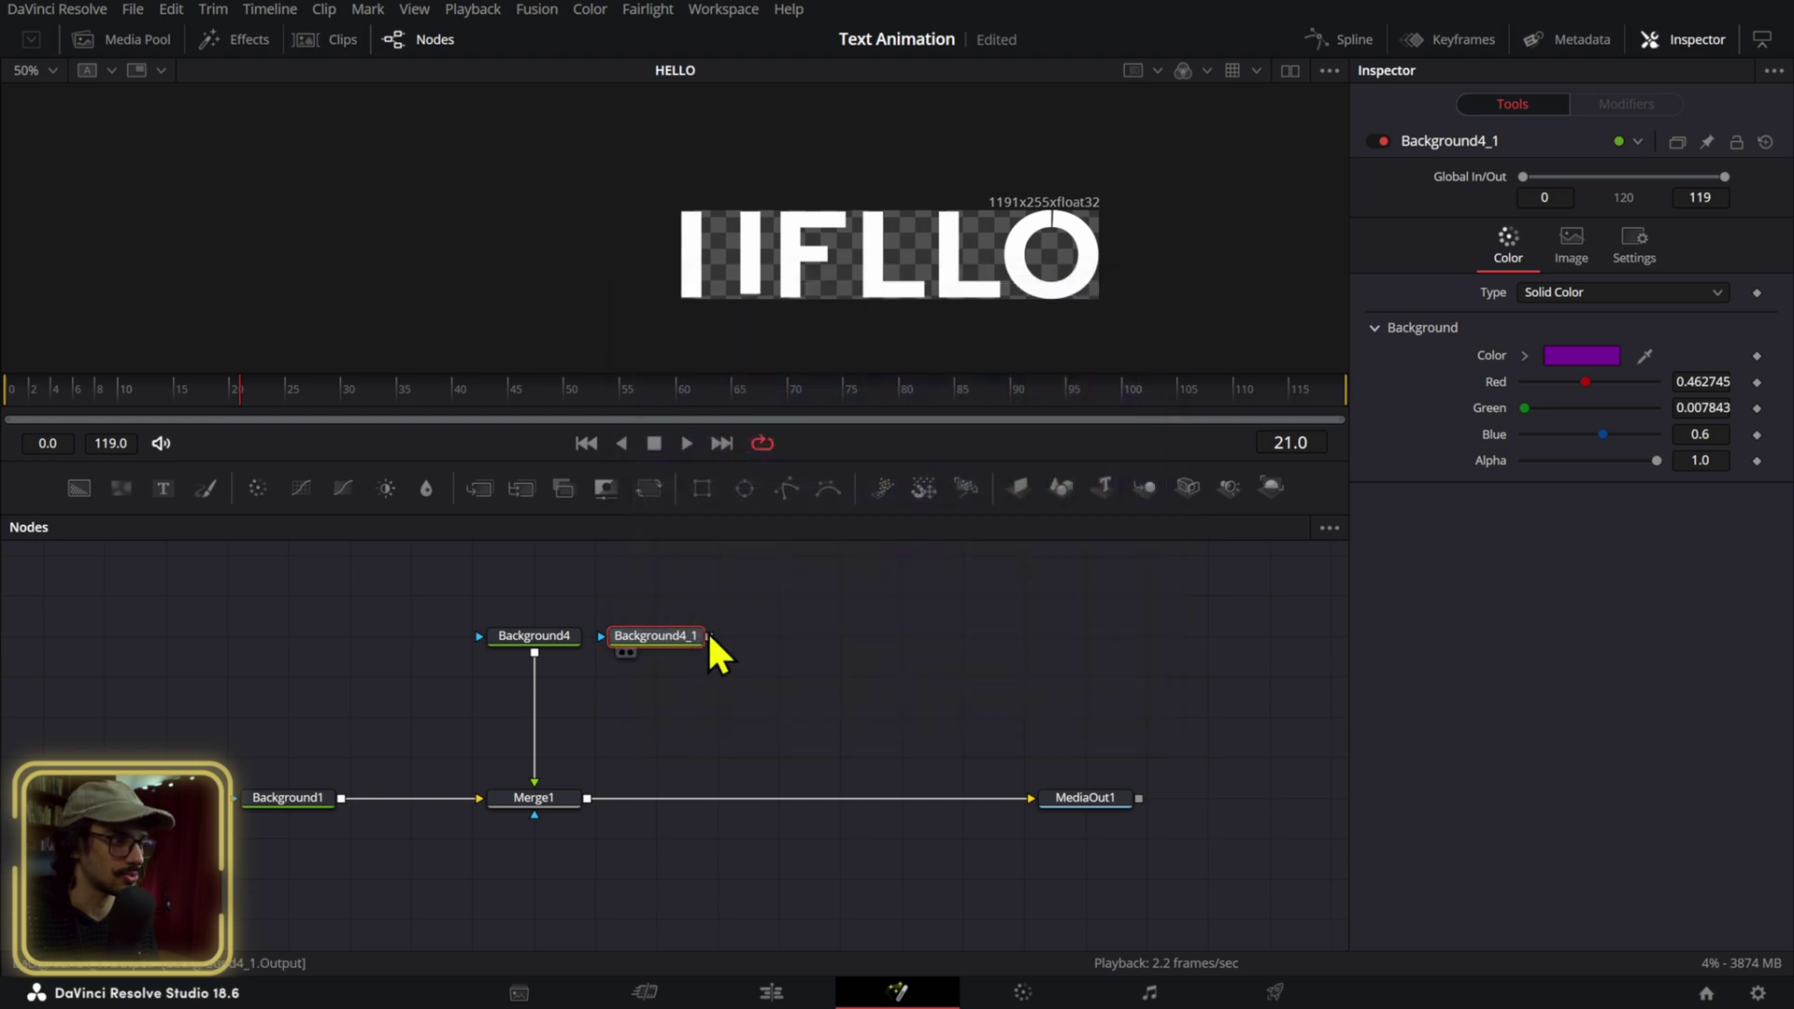
drag(709, 636, 587, 798)
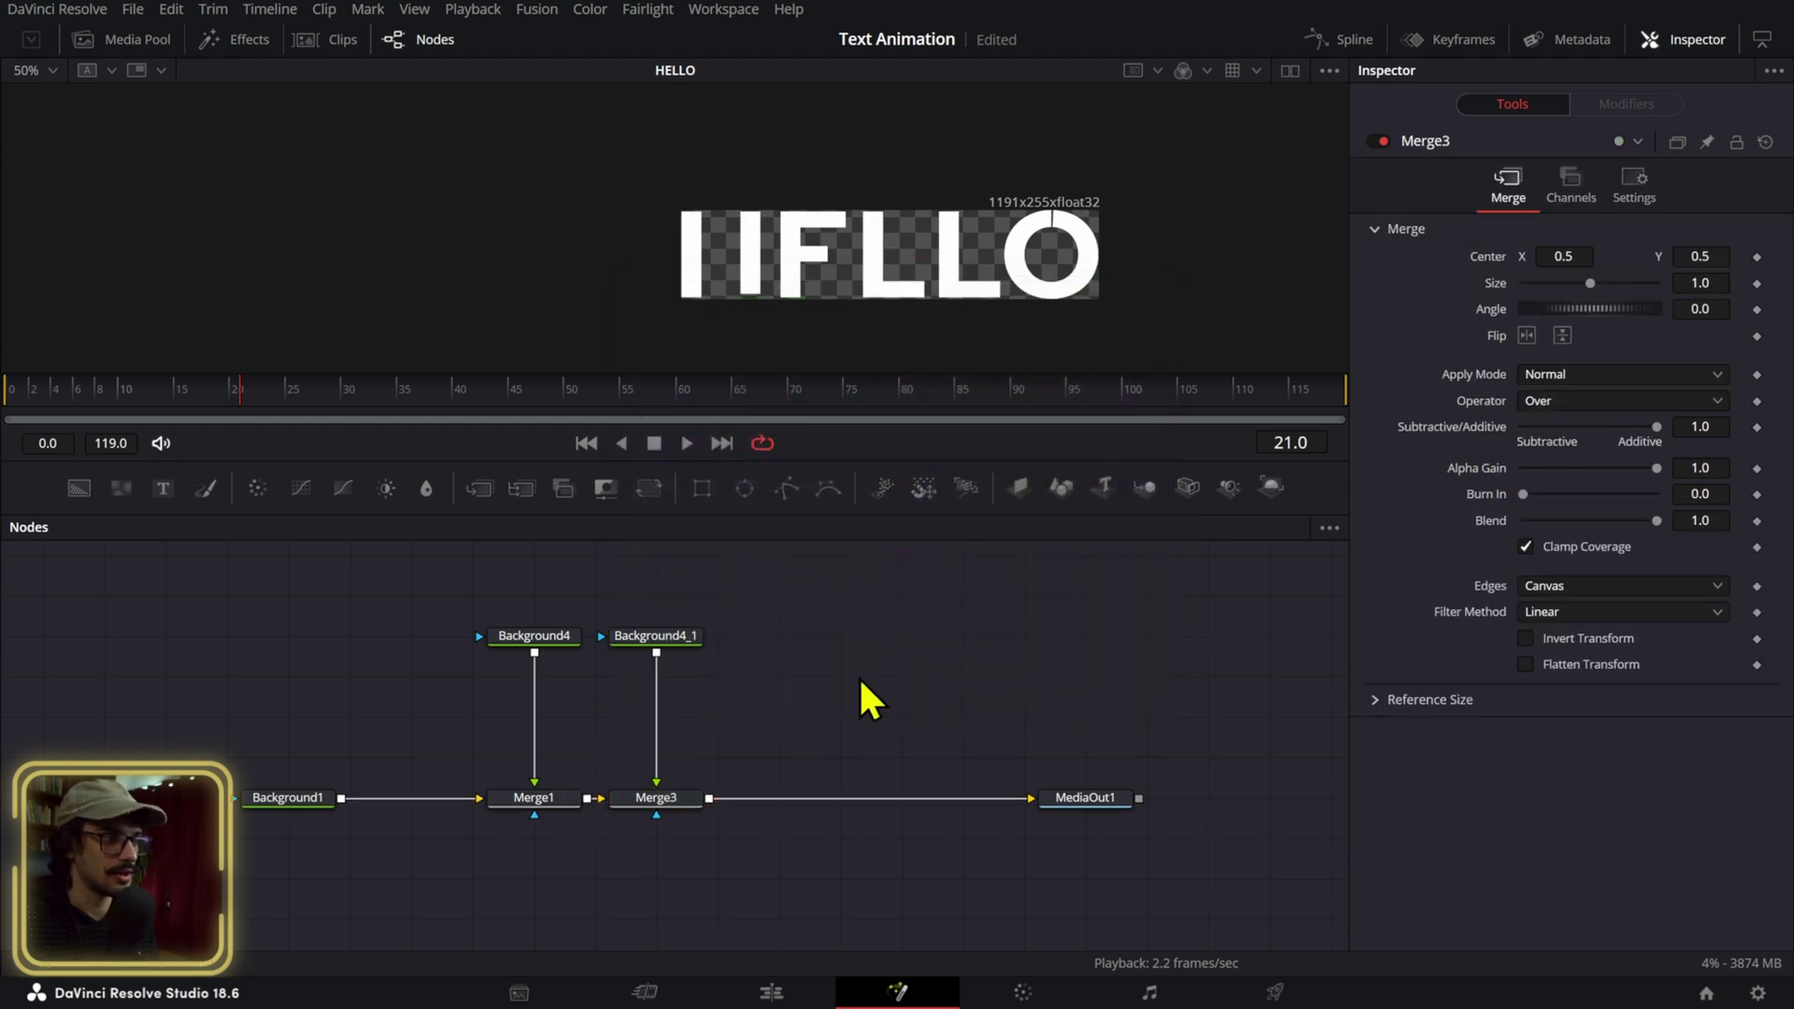
Paste a third Background node, colour it off-white #f3e8e0, and merge it after Merge3.
key(ctrl+v)
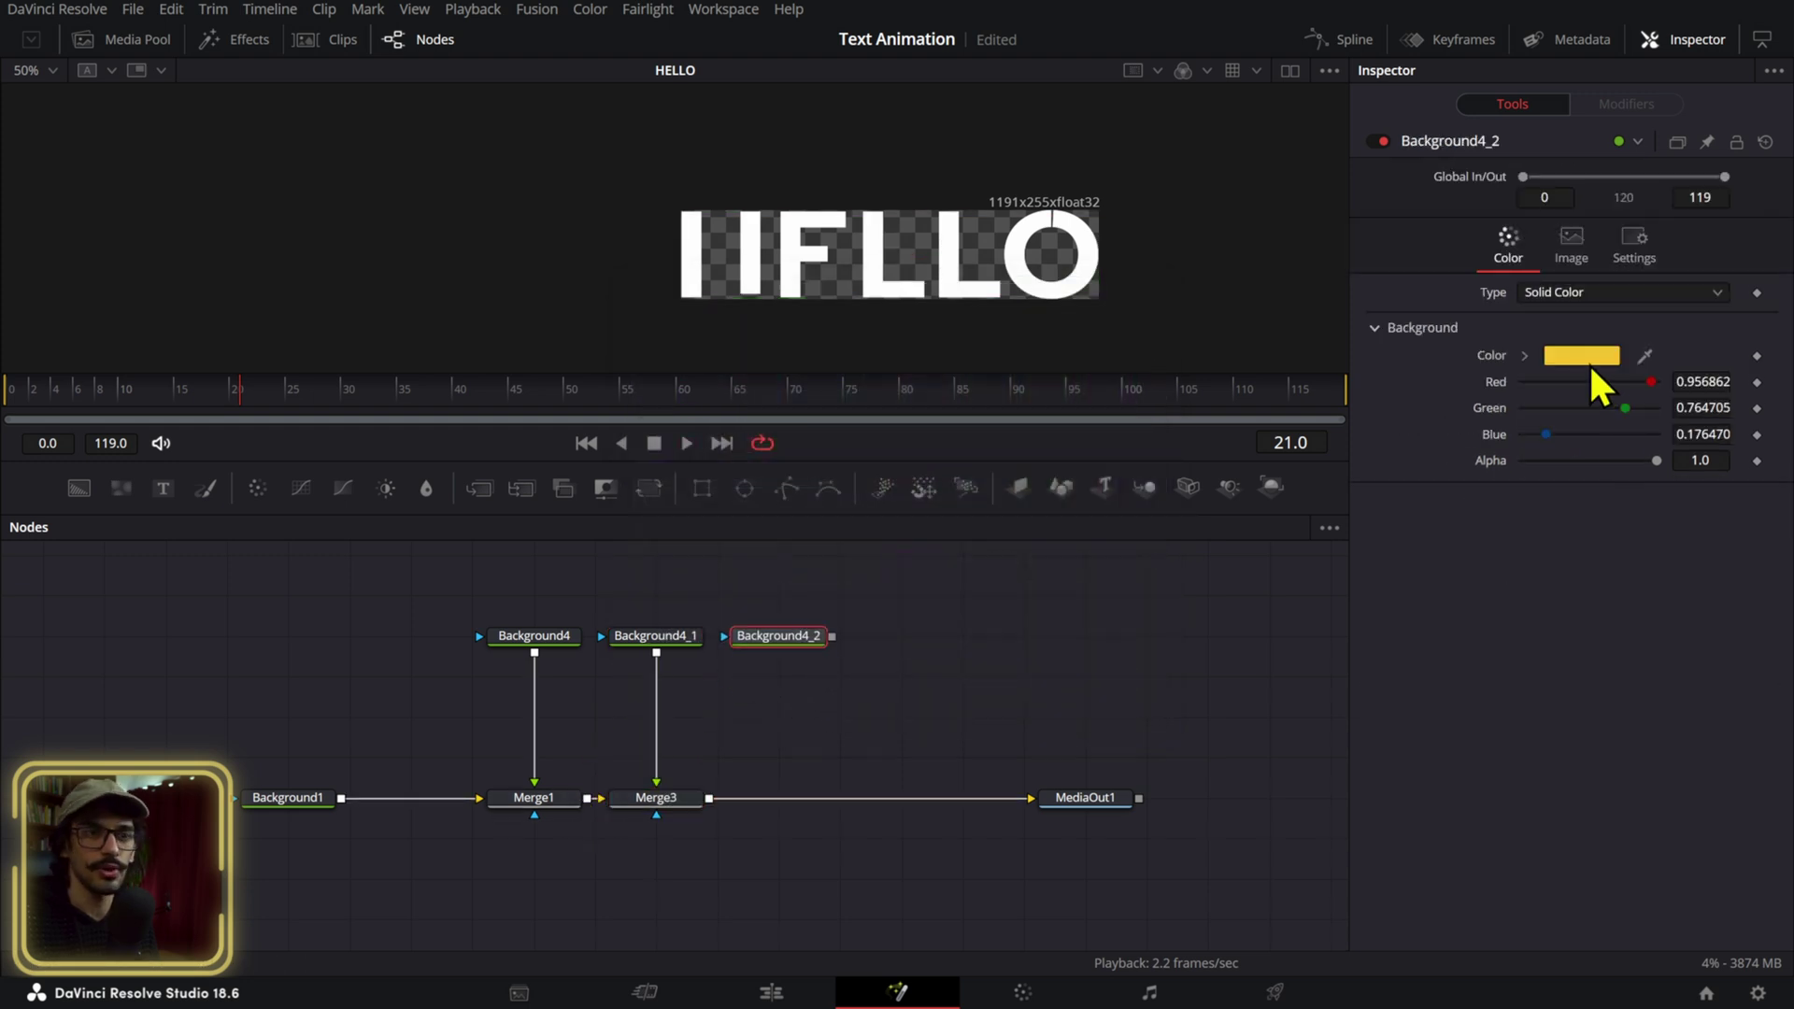
click(1589, 356)
click(1097, 514)
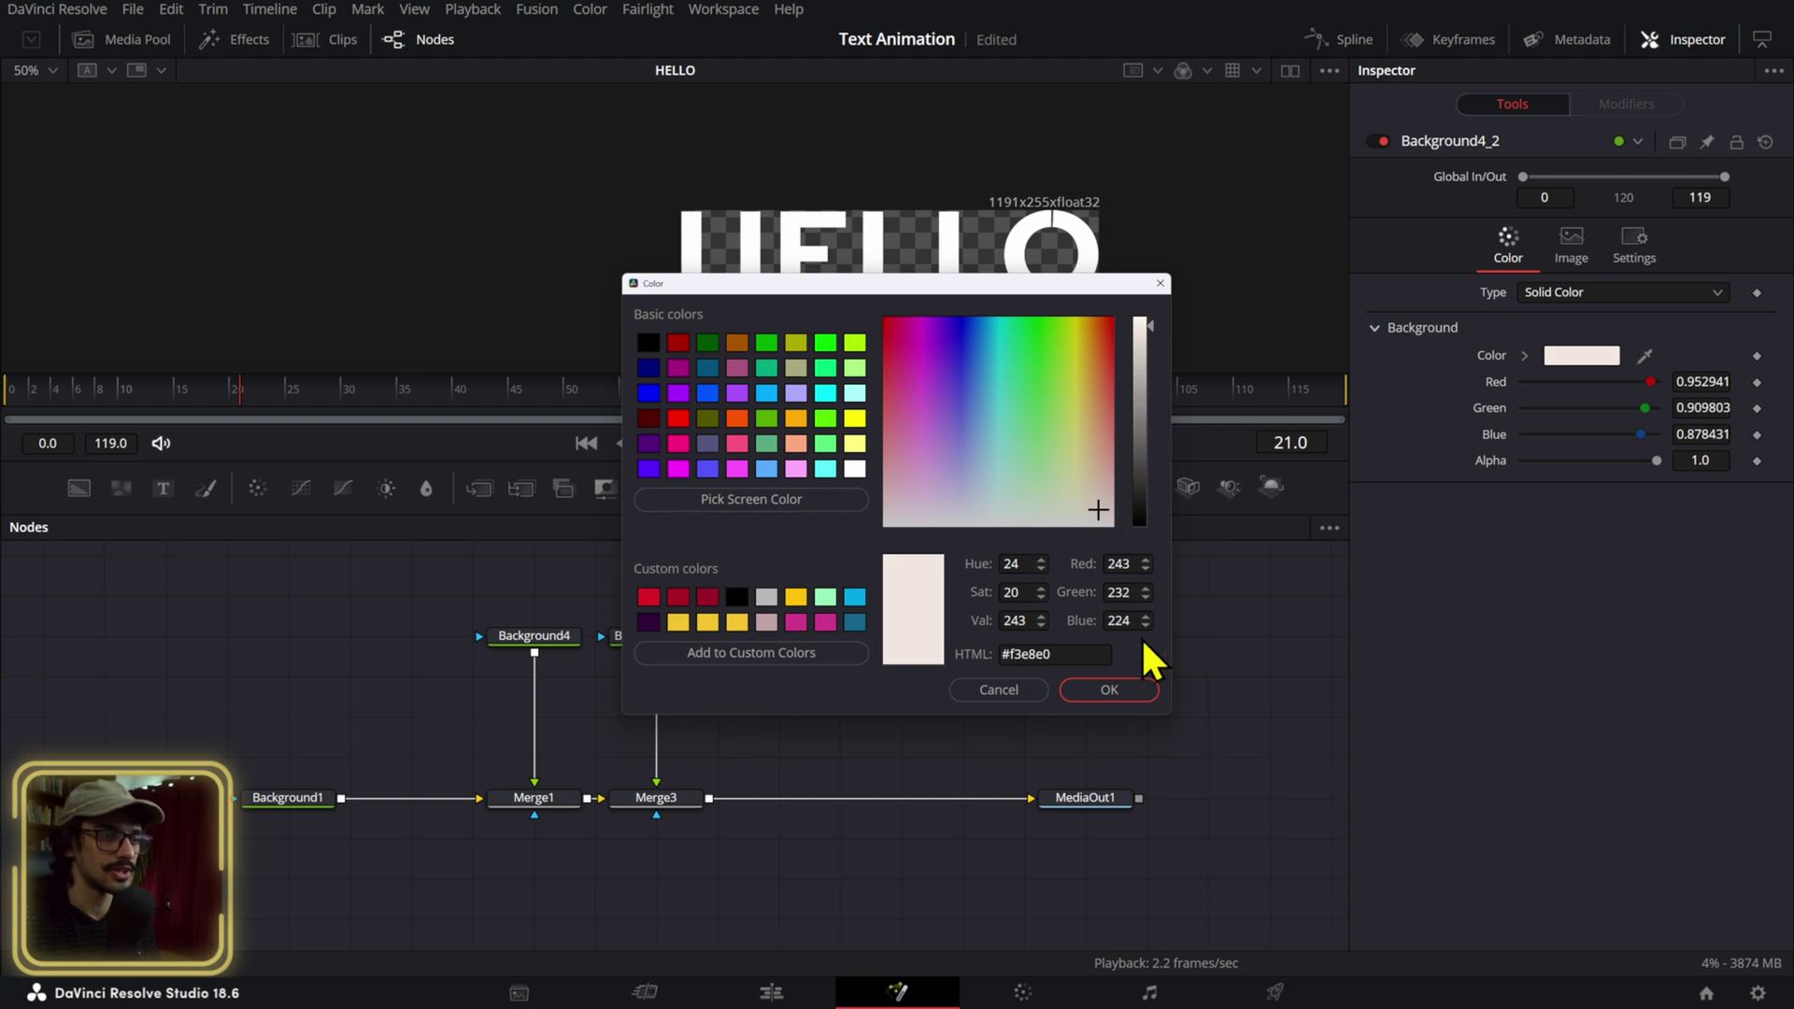
click(1122, 690)
drag(832, 637, 712, 797)
Show MediaOut1 in the viewer and connect the HELLO group to Background4 as its effect mask.
click(1095, 802)
scroll(1046, 722, up, 3)
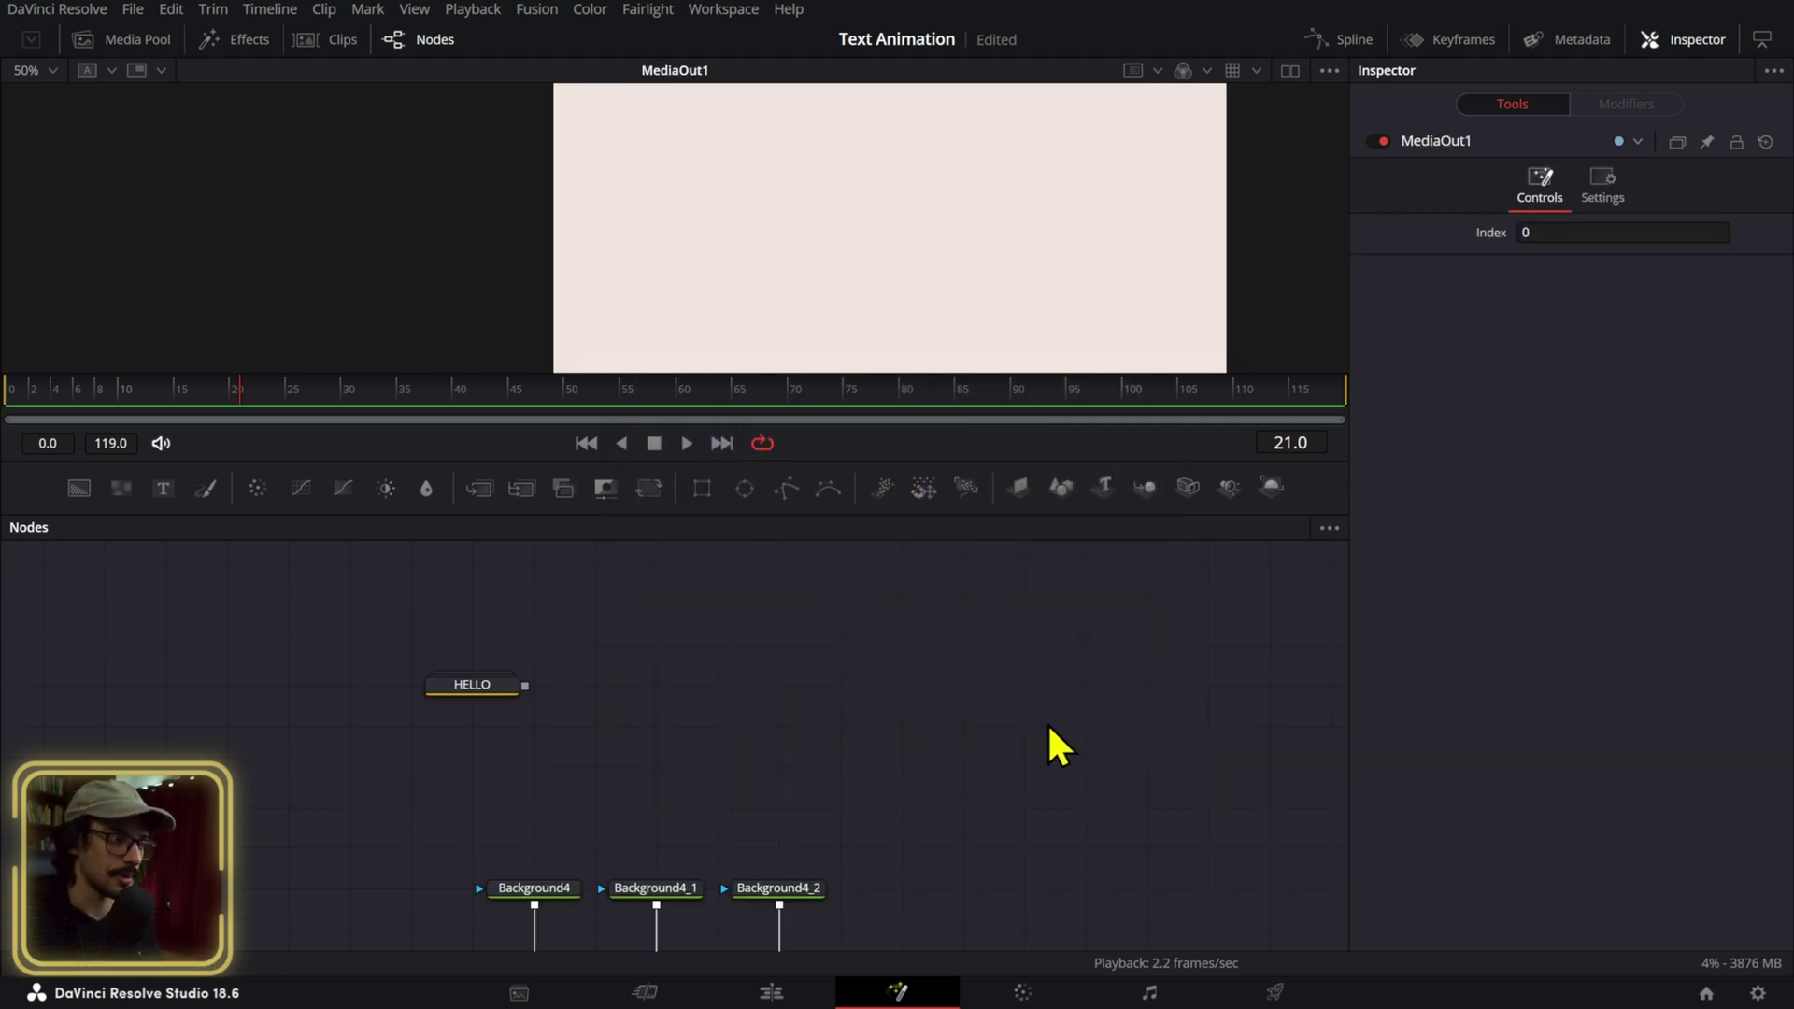
scroll(592, 596, down, 1)
drag(546, 612, 581, 813)
scroll(839, 775, down, 2)
Disconnect Background4_1 and Background4_2 from their merges and play the yellow HELLO layer from frame 0.
drag(851, 828, 680, 861)
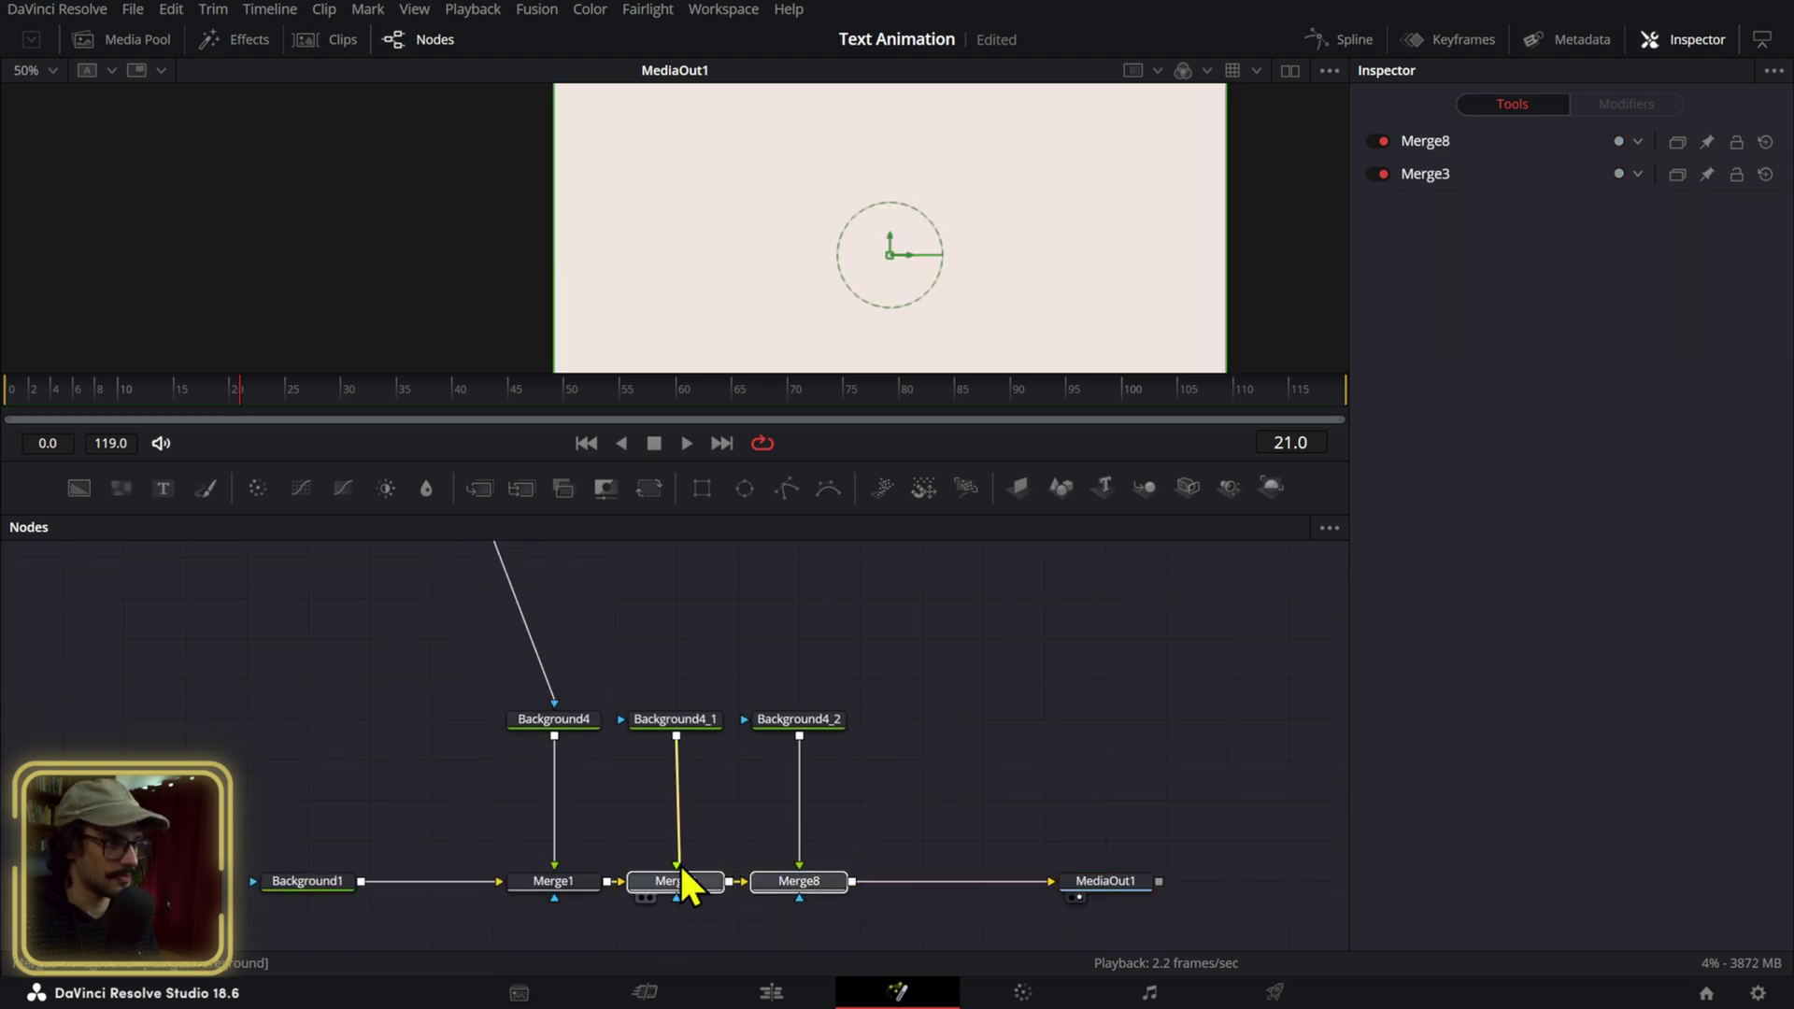
drag(797, 864, 809, 805)
drag(683, 859, 737, 820)
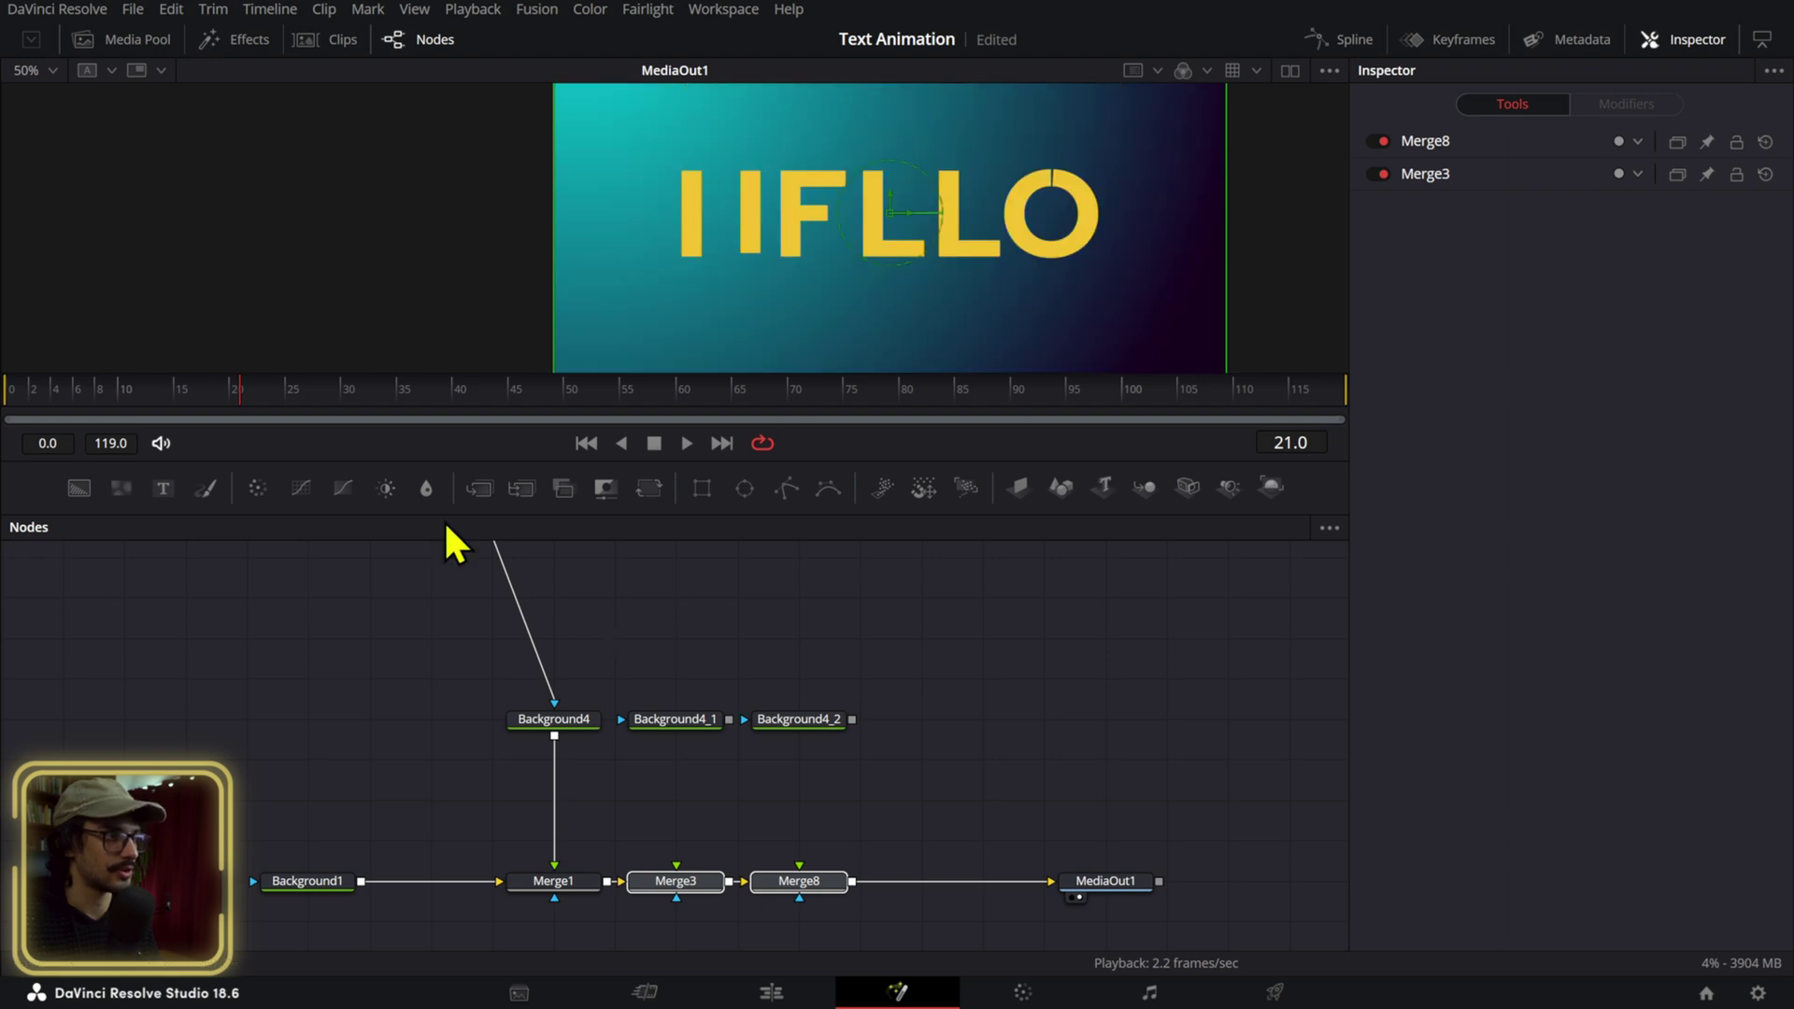
drag(33, 397, 4, 409)
scroll(628, 204, down, 1)
drag(806, 274, 874, 339)
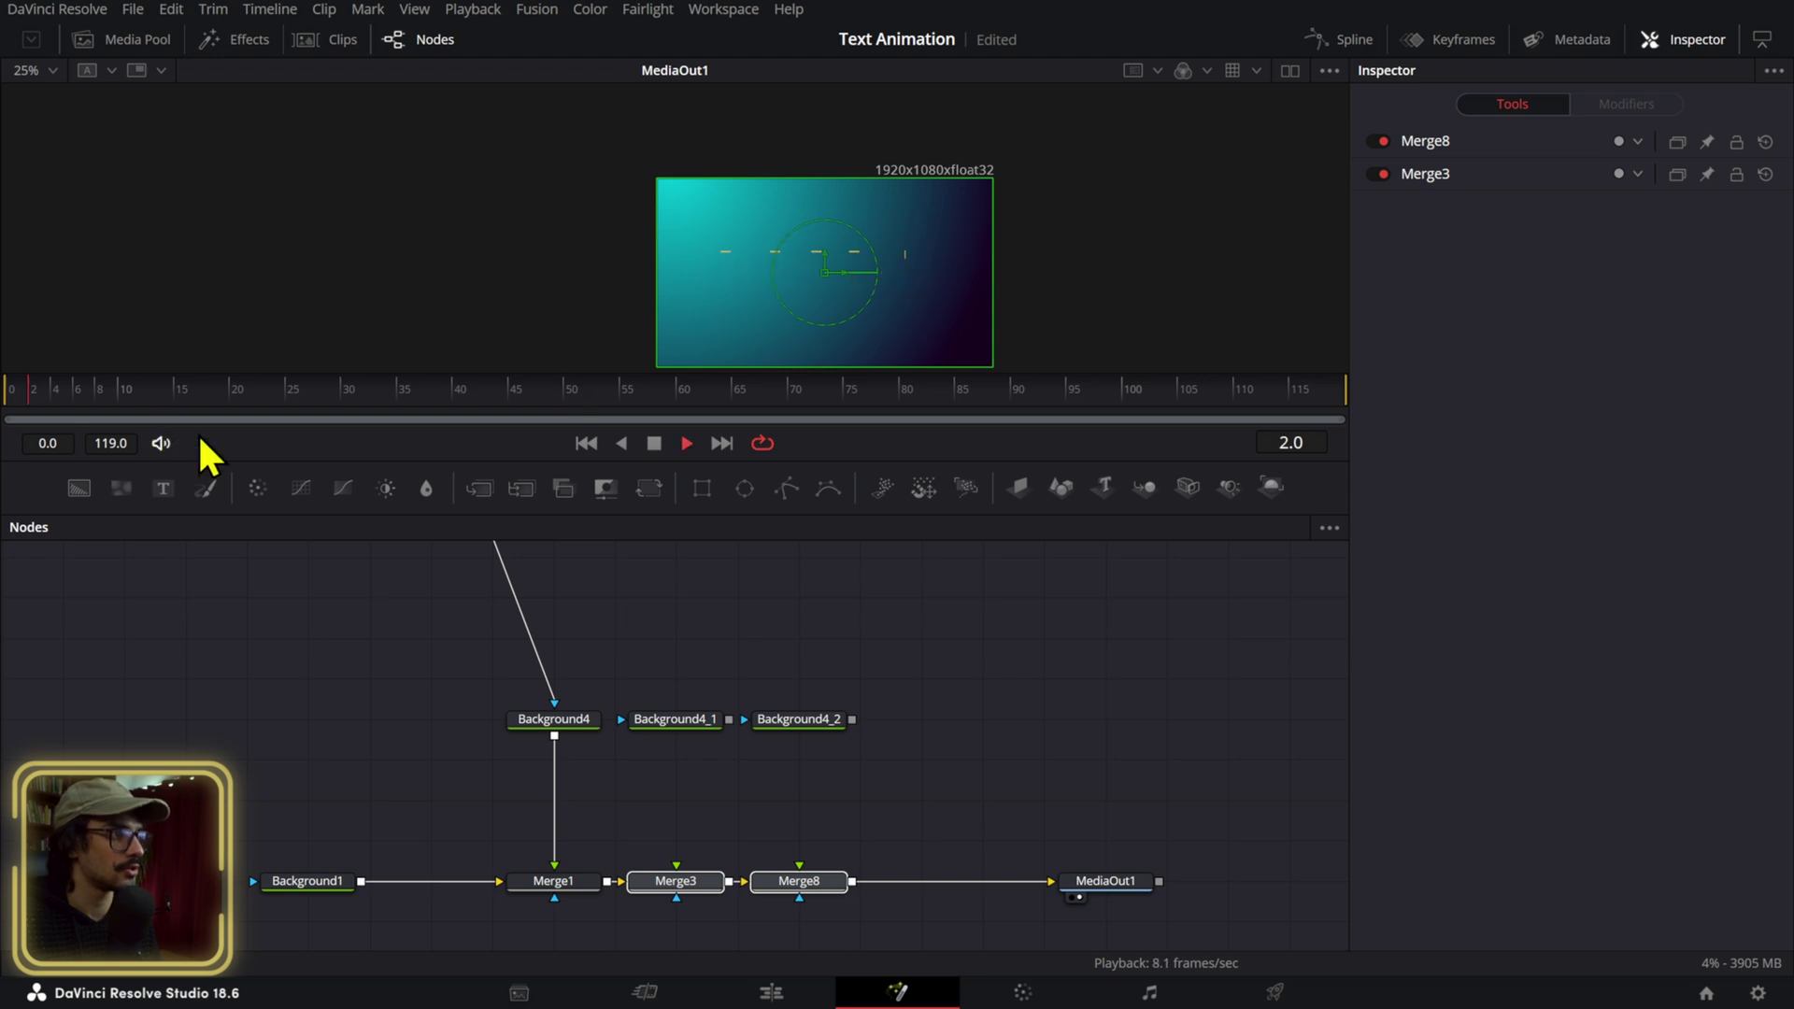
Reconnect Background4_1 to Merge3 and mask it with the HELLO group.
click(695, 725)
drag(729, 720, 695, 888)
scroll(690, 803, up, 3)
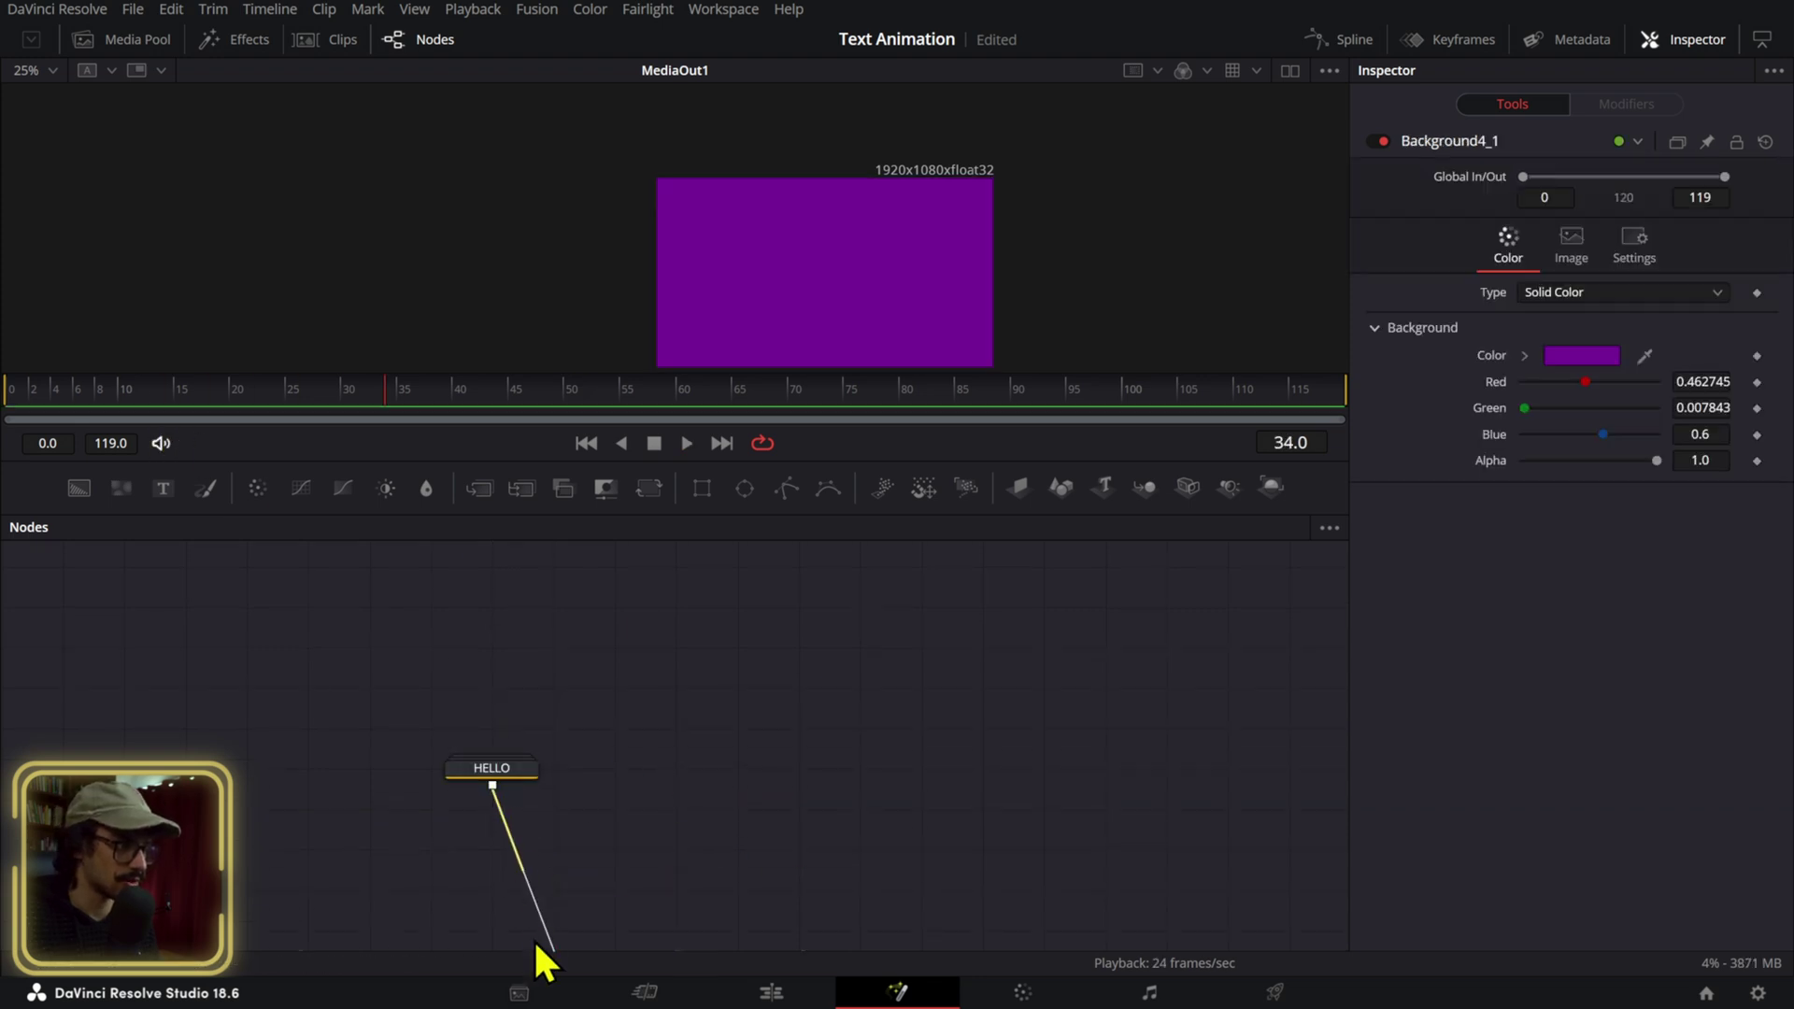
scroll(667, 829, down, 3)
drag(493, 659, 652, 846)
scroll(673, 828, down, 3)
Add a Time Speed node between Background4_1 and Merge3.
key(shift+space)
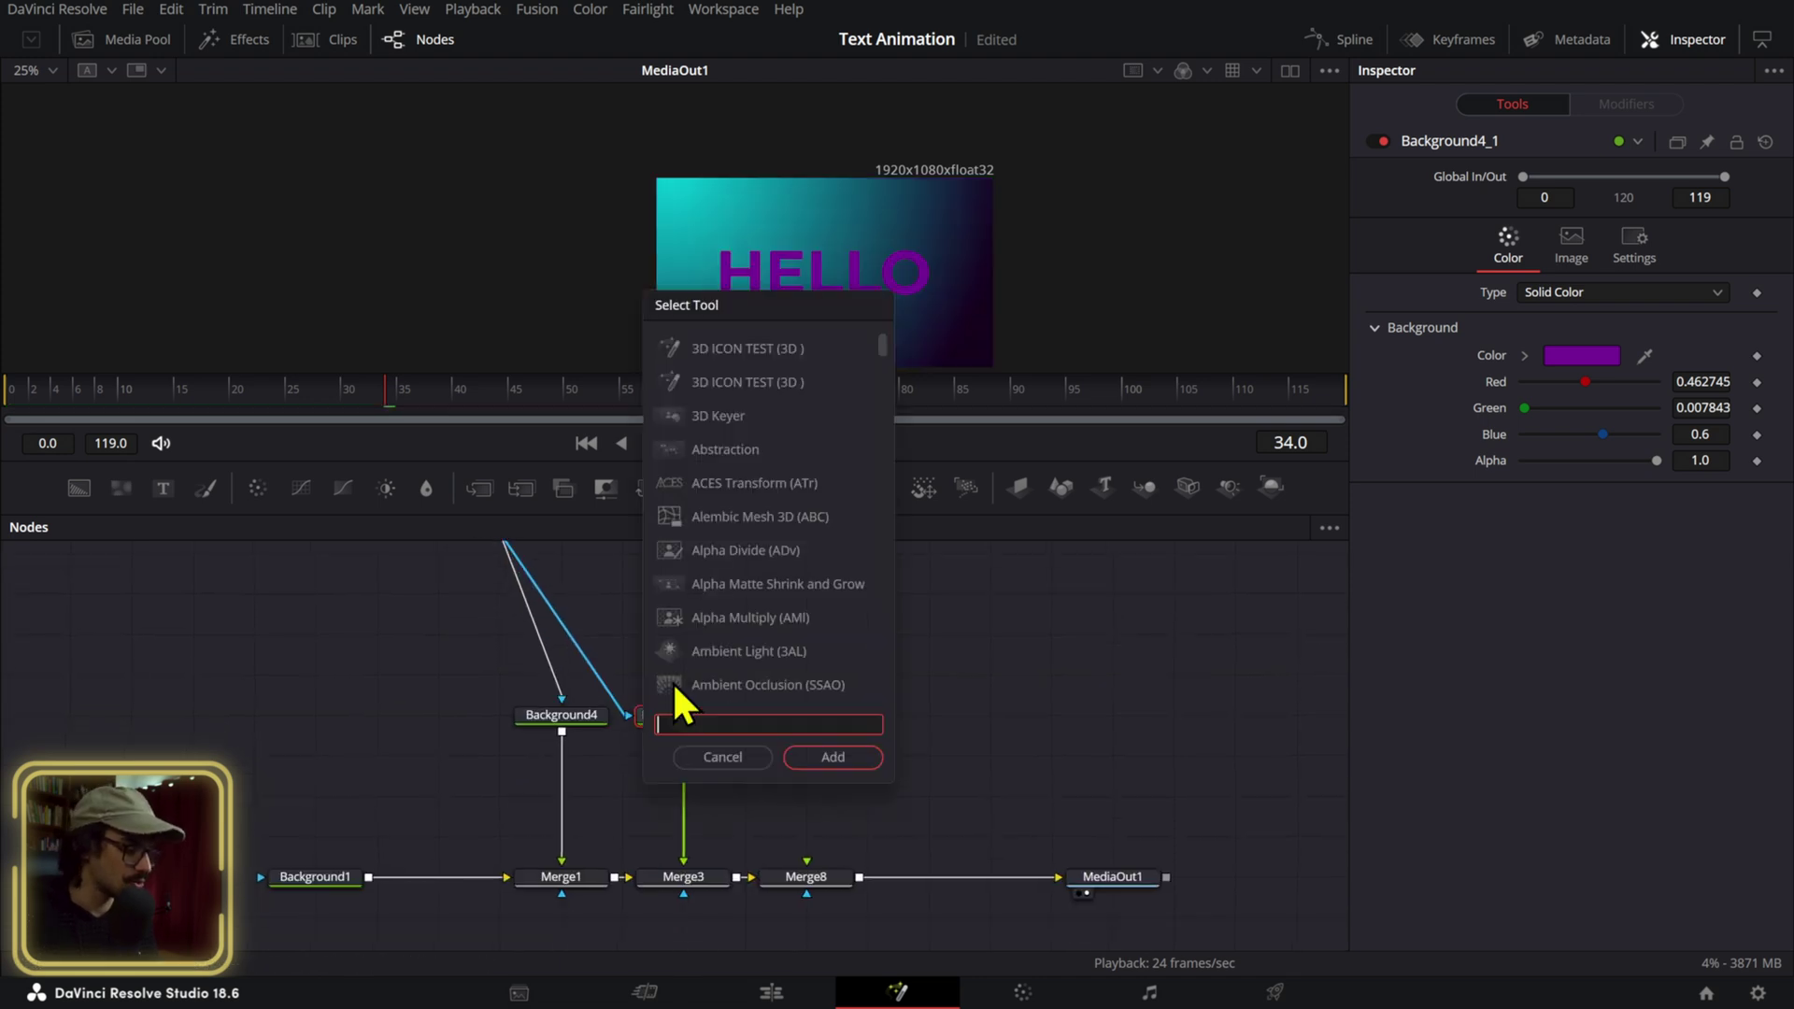
text(time)
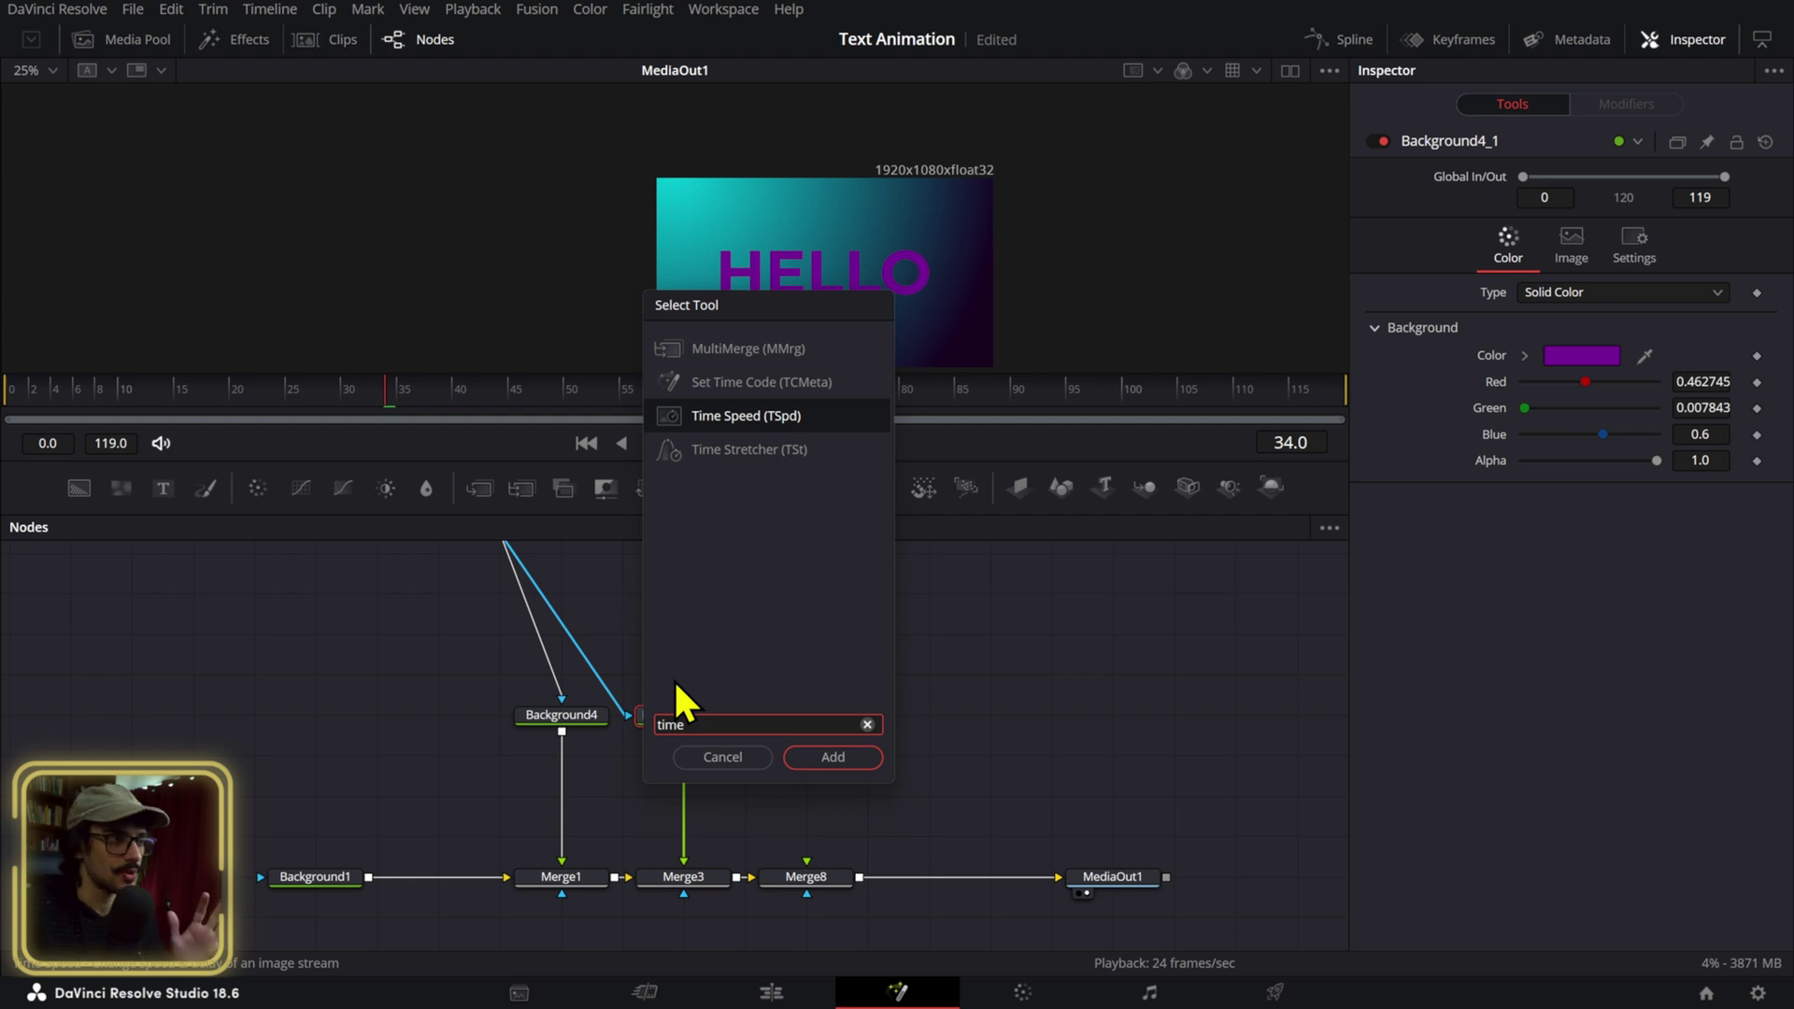
key(Return)
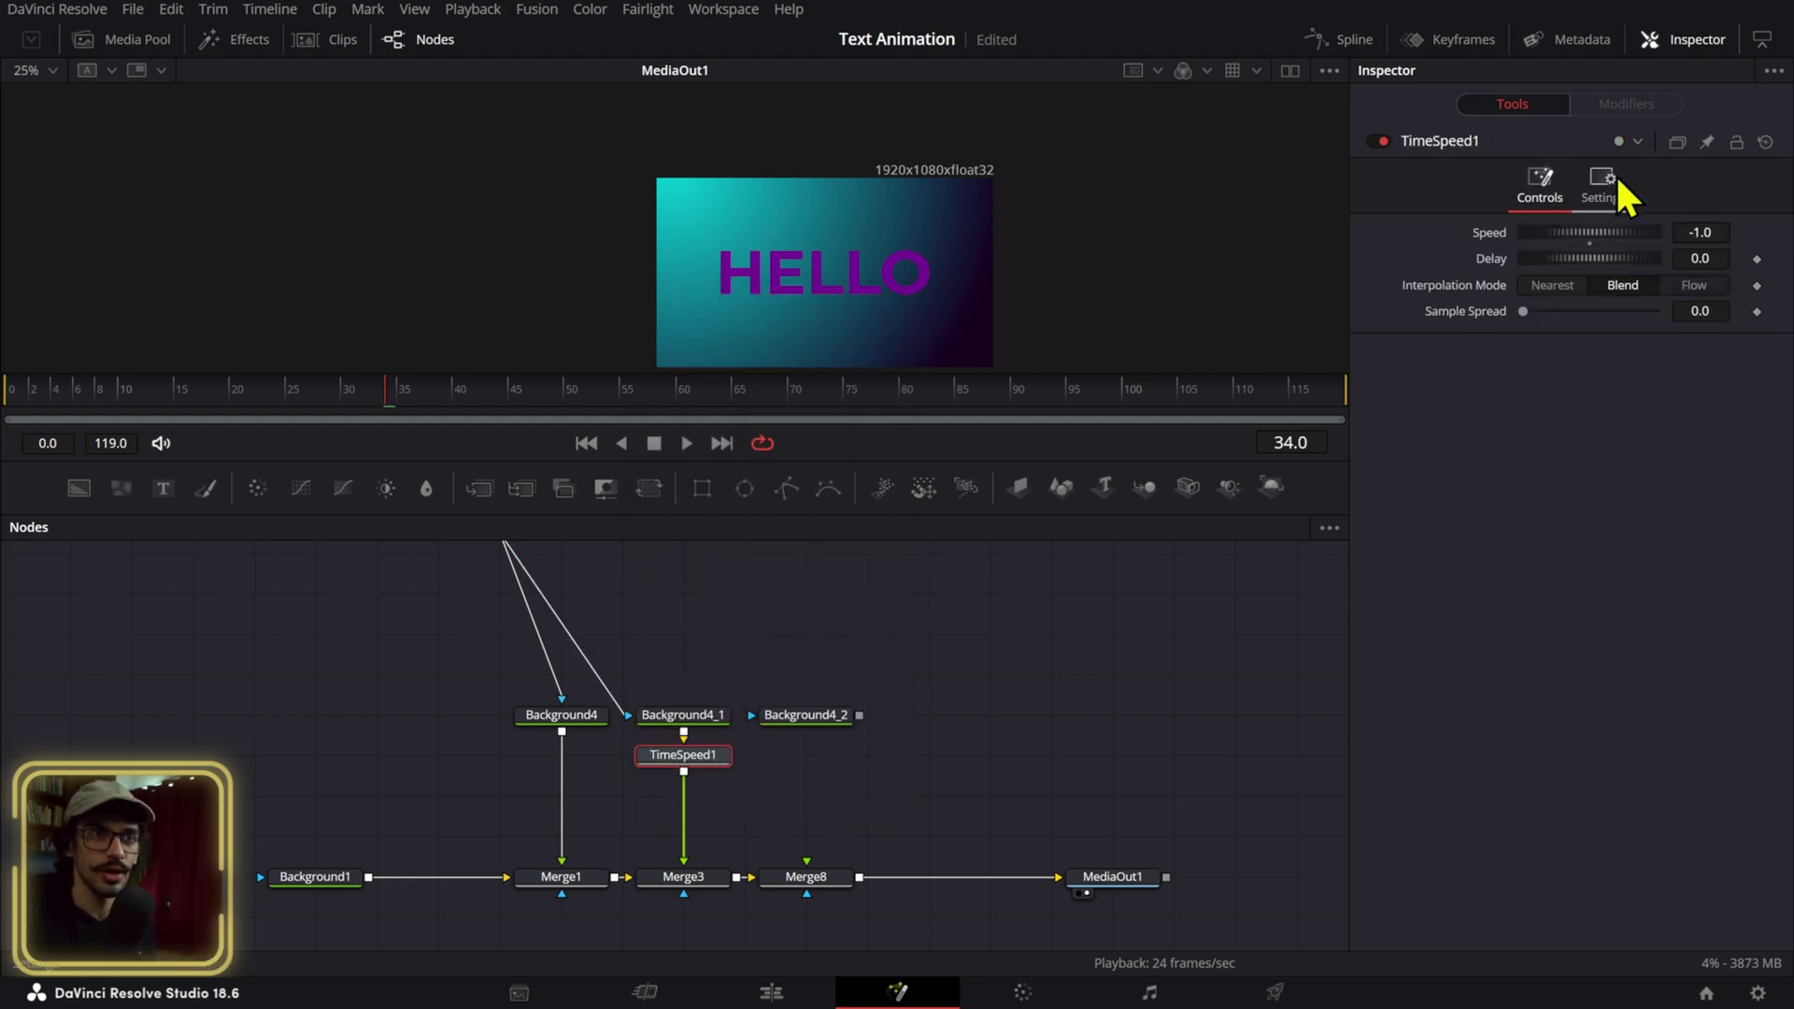
Set TimeSpeed1's Speed to 1.0 and Delay to 10, and play the animation from frame 0.
double_click(1493, 232)
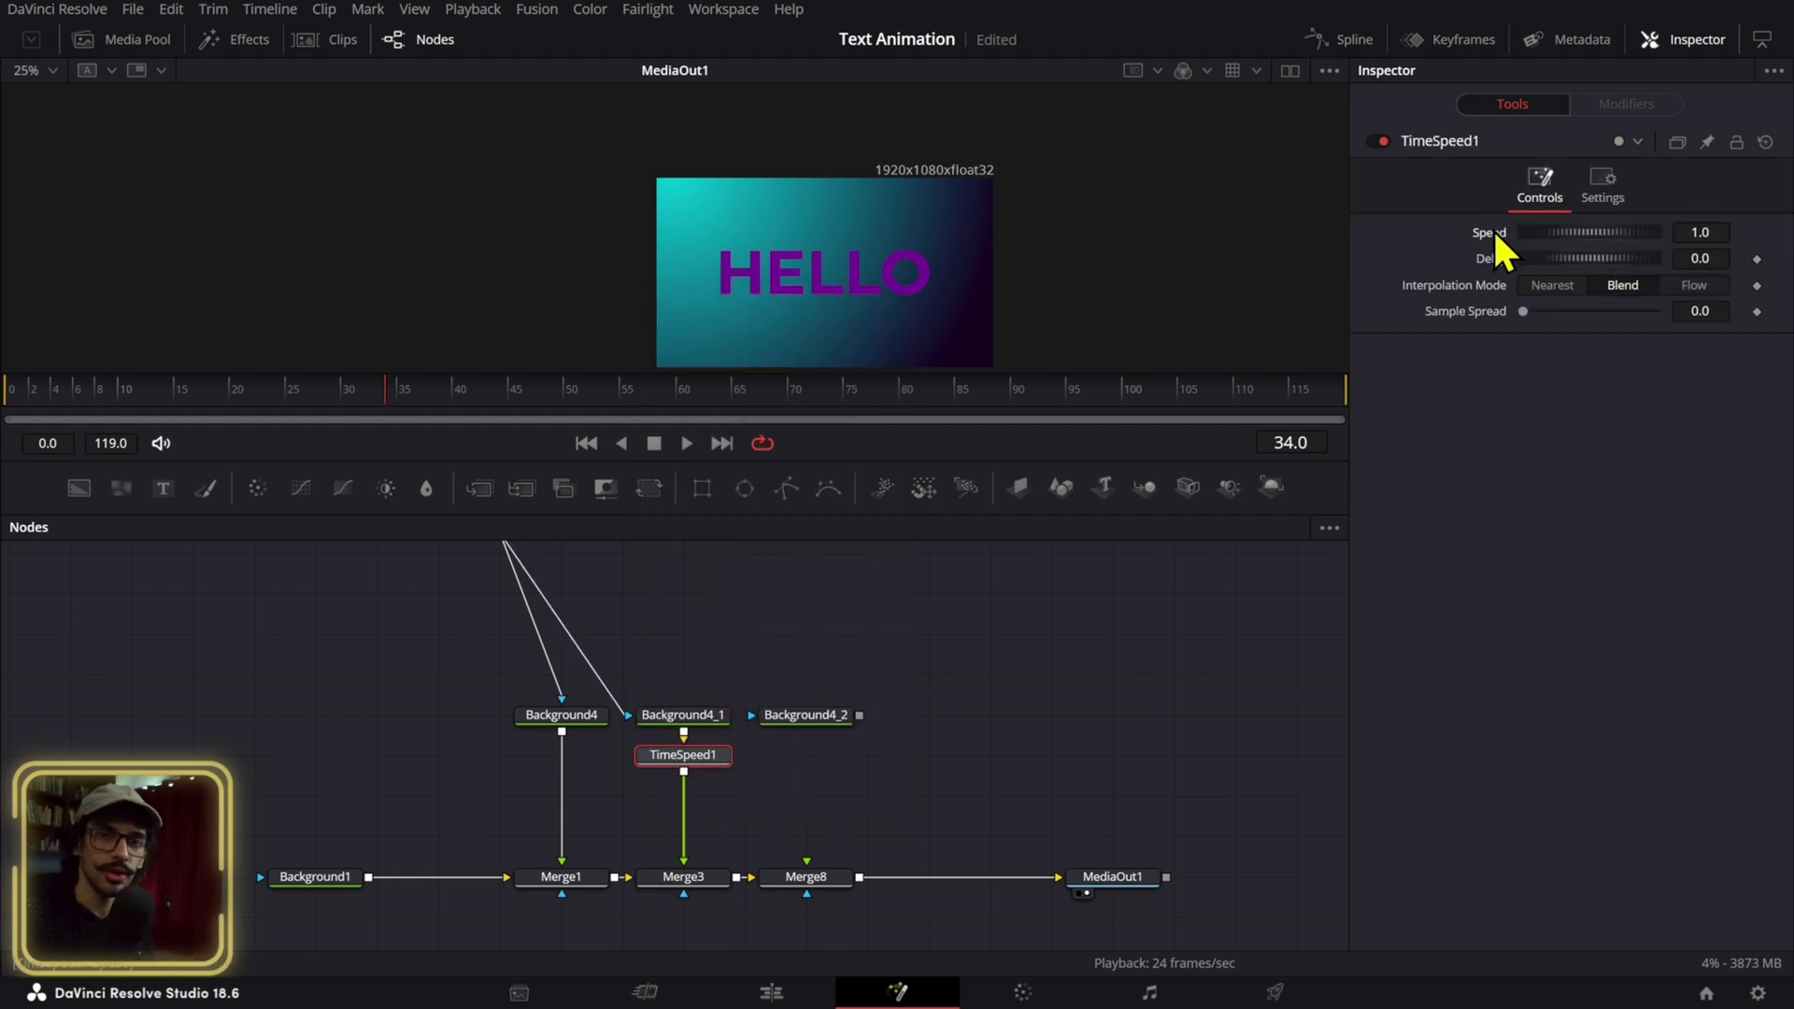
double_click(1694, 259)
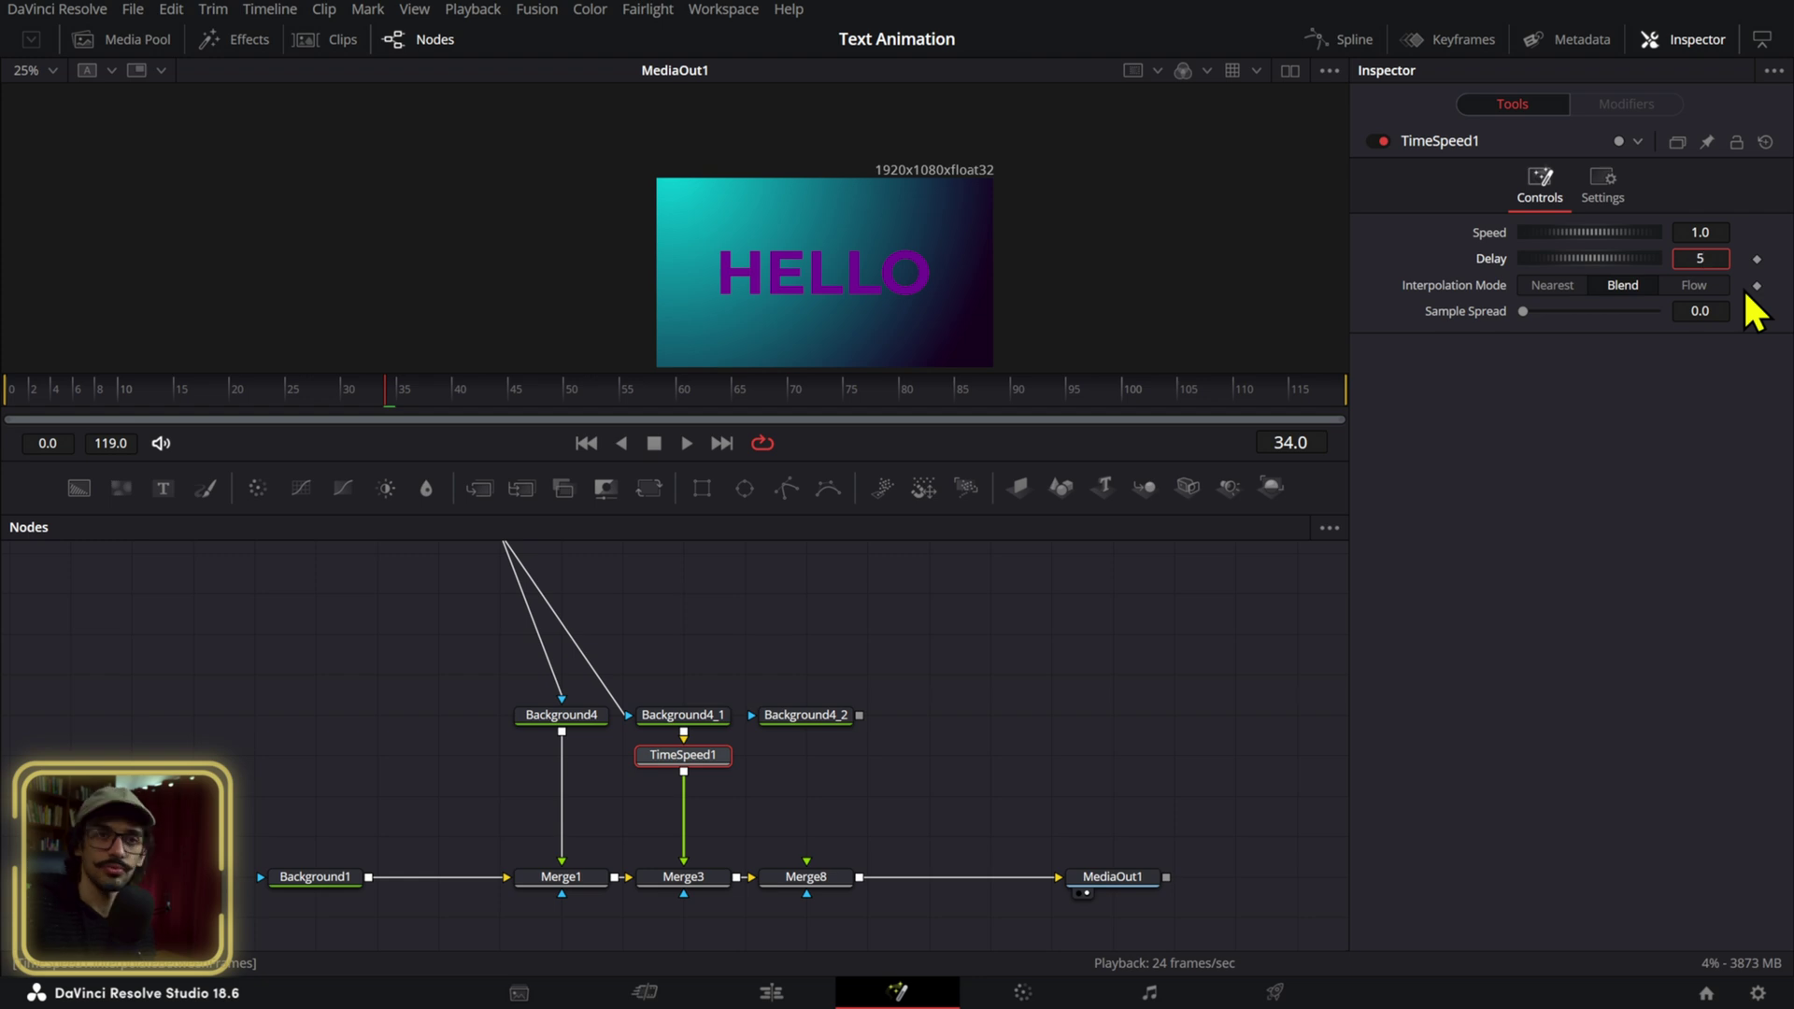
key(Tab)
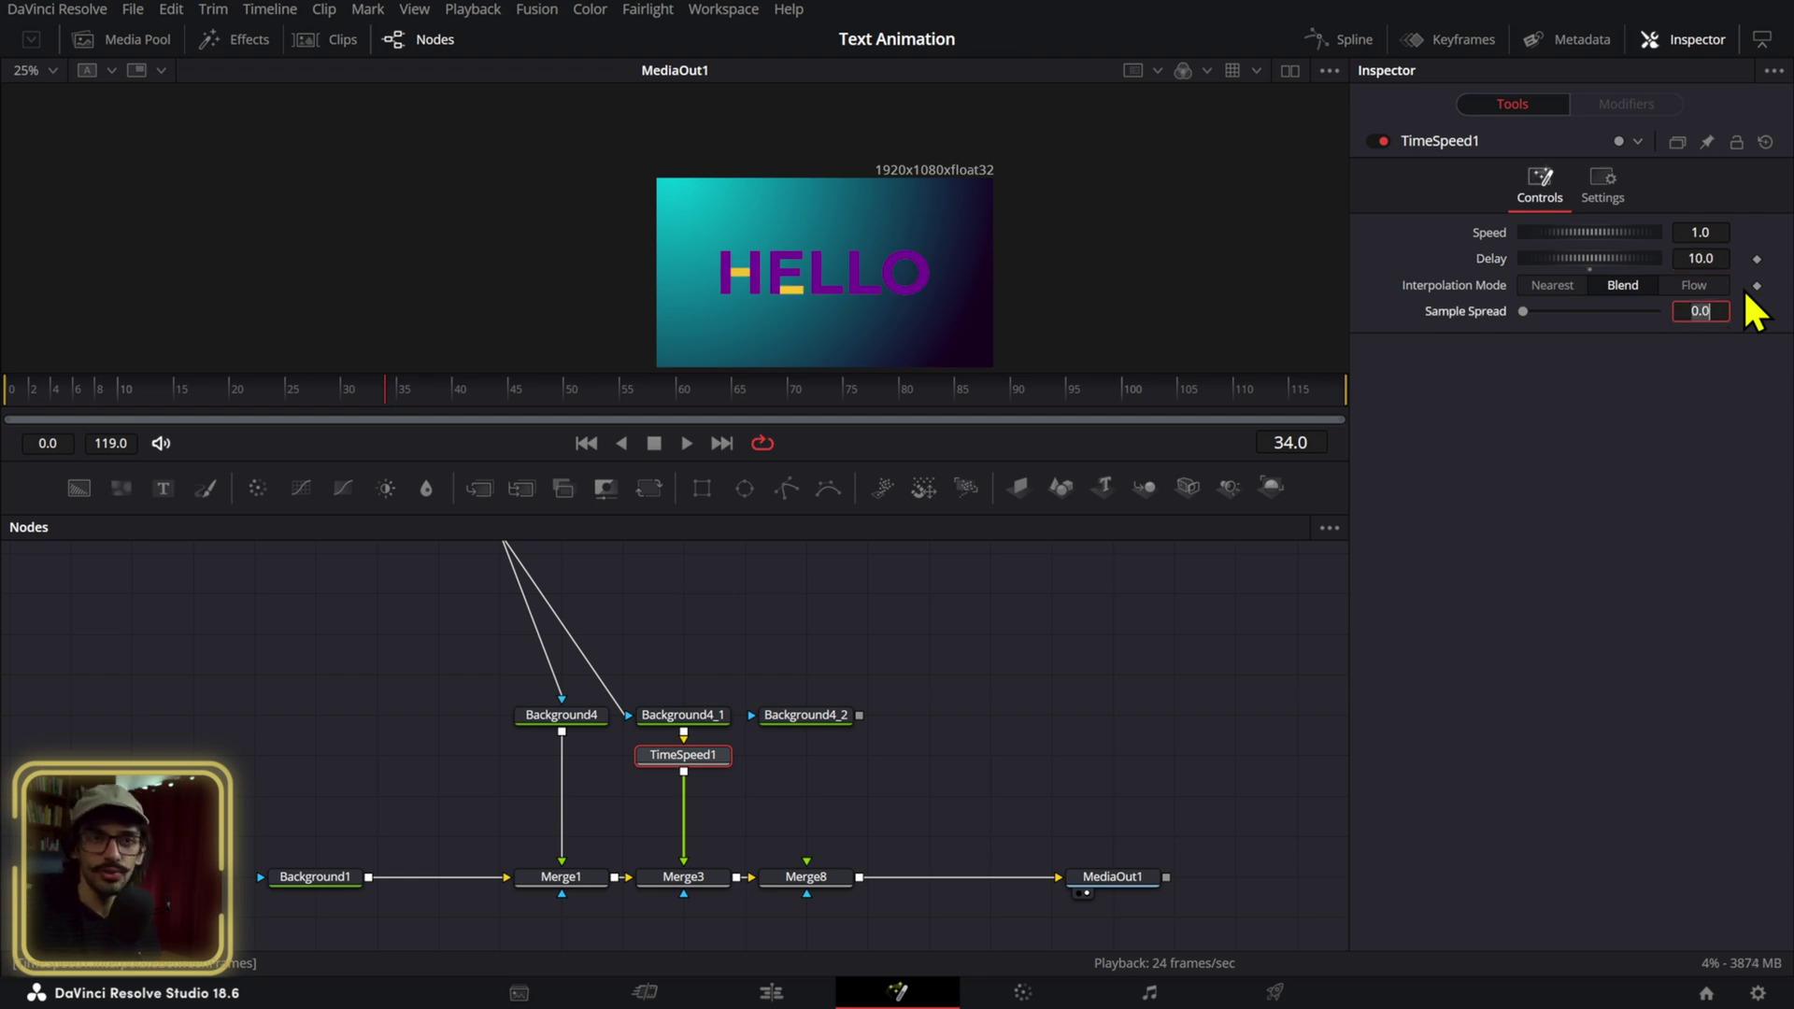
drag(315, 404, 5, 393)
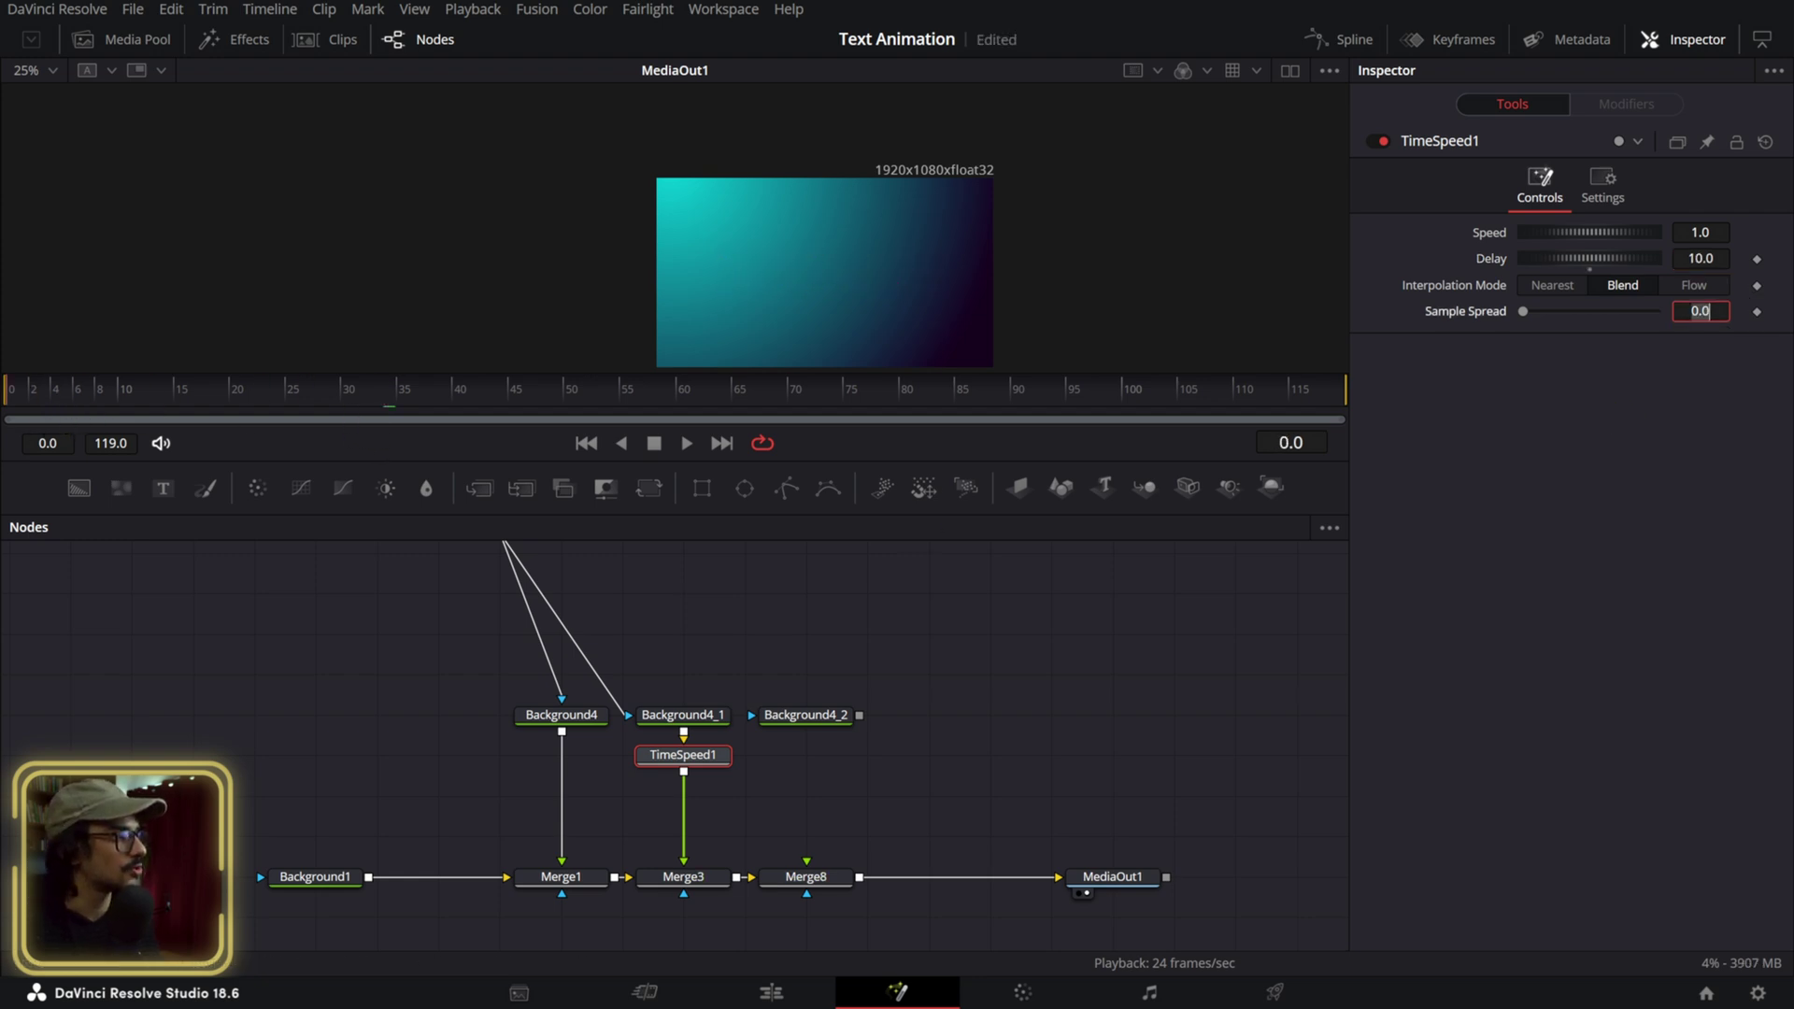
key(space)
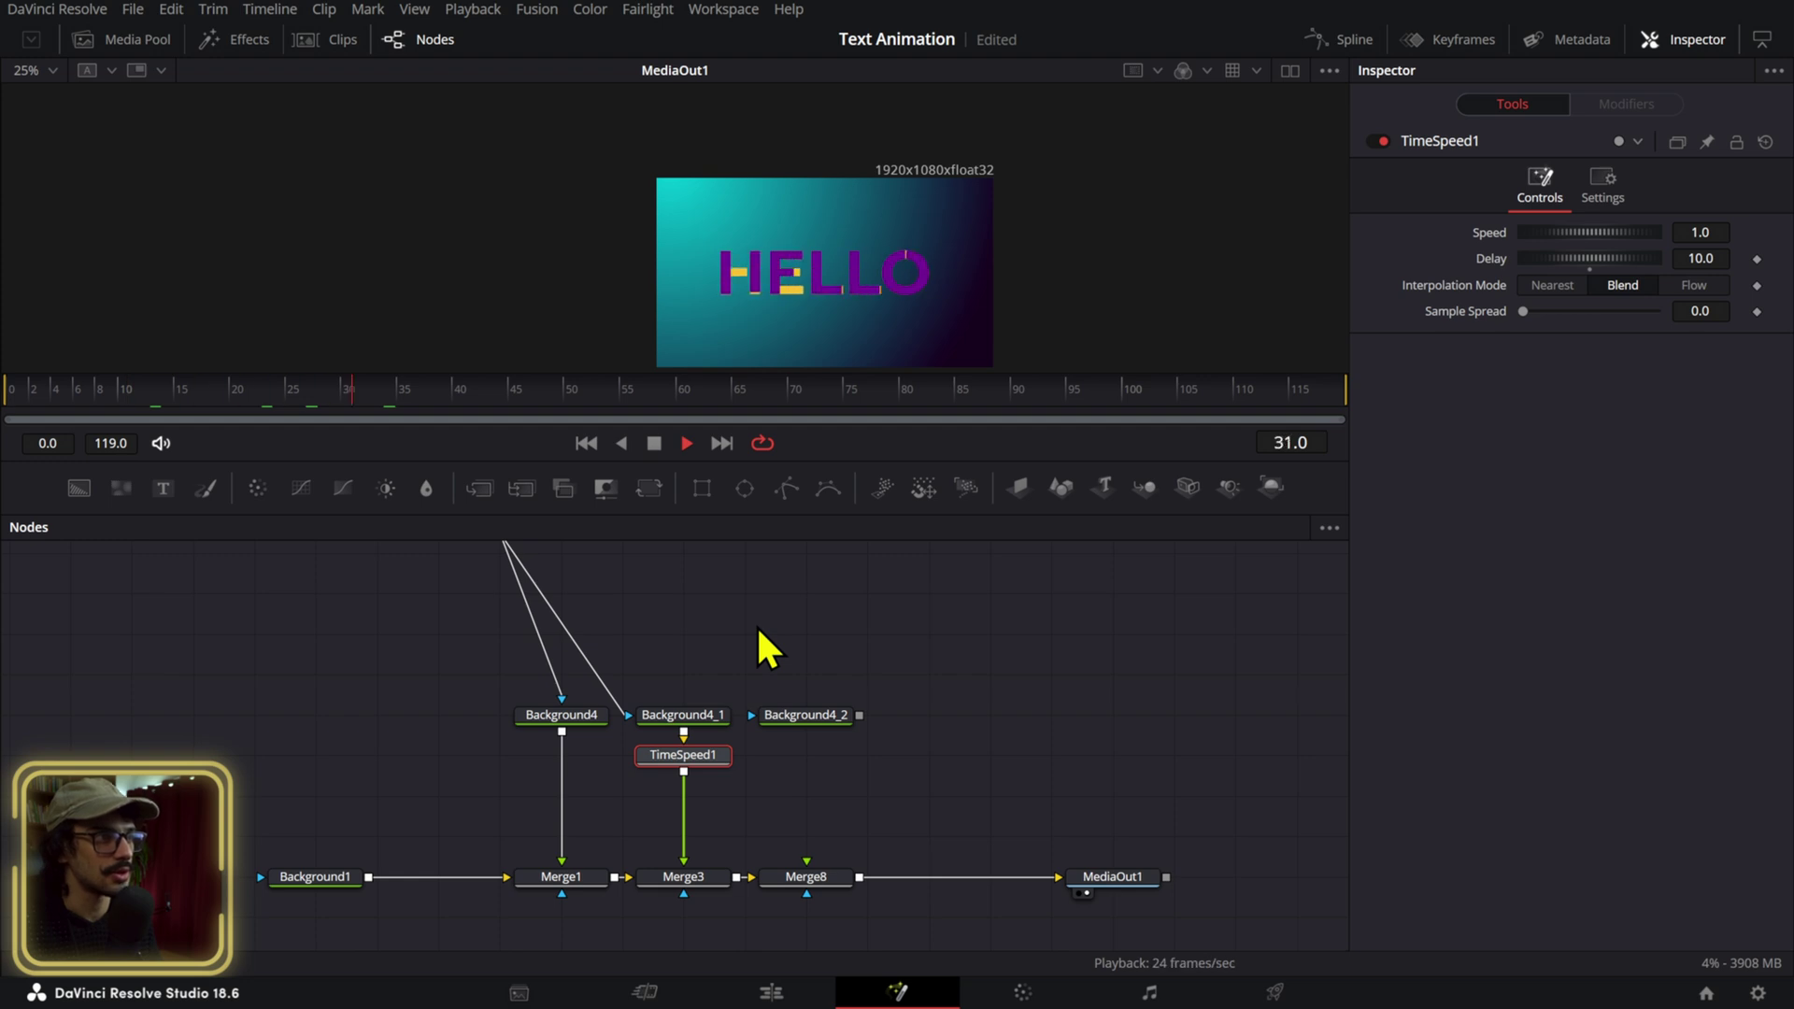
Duplicate TimeSpeed1 below Background4_2 and connect the copy to Merge8.
click(820, 716)
click(692, 757)
key(ctrl+c)
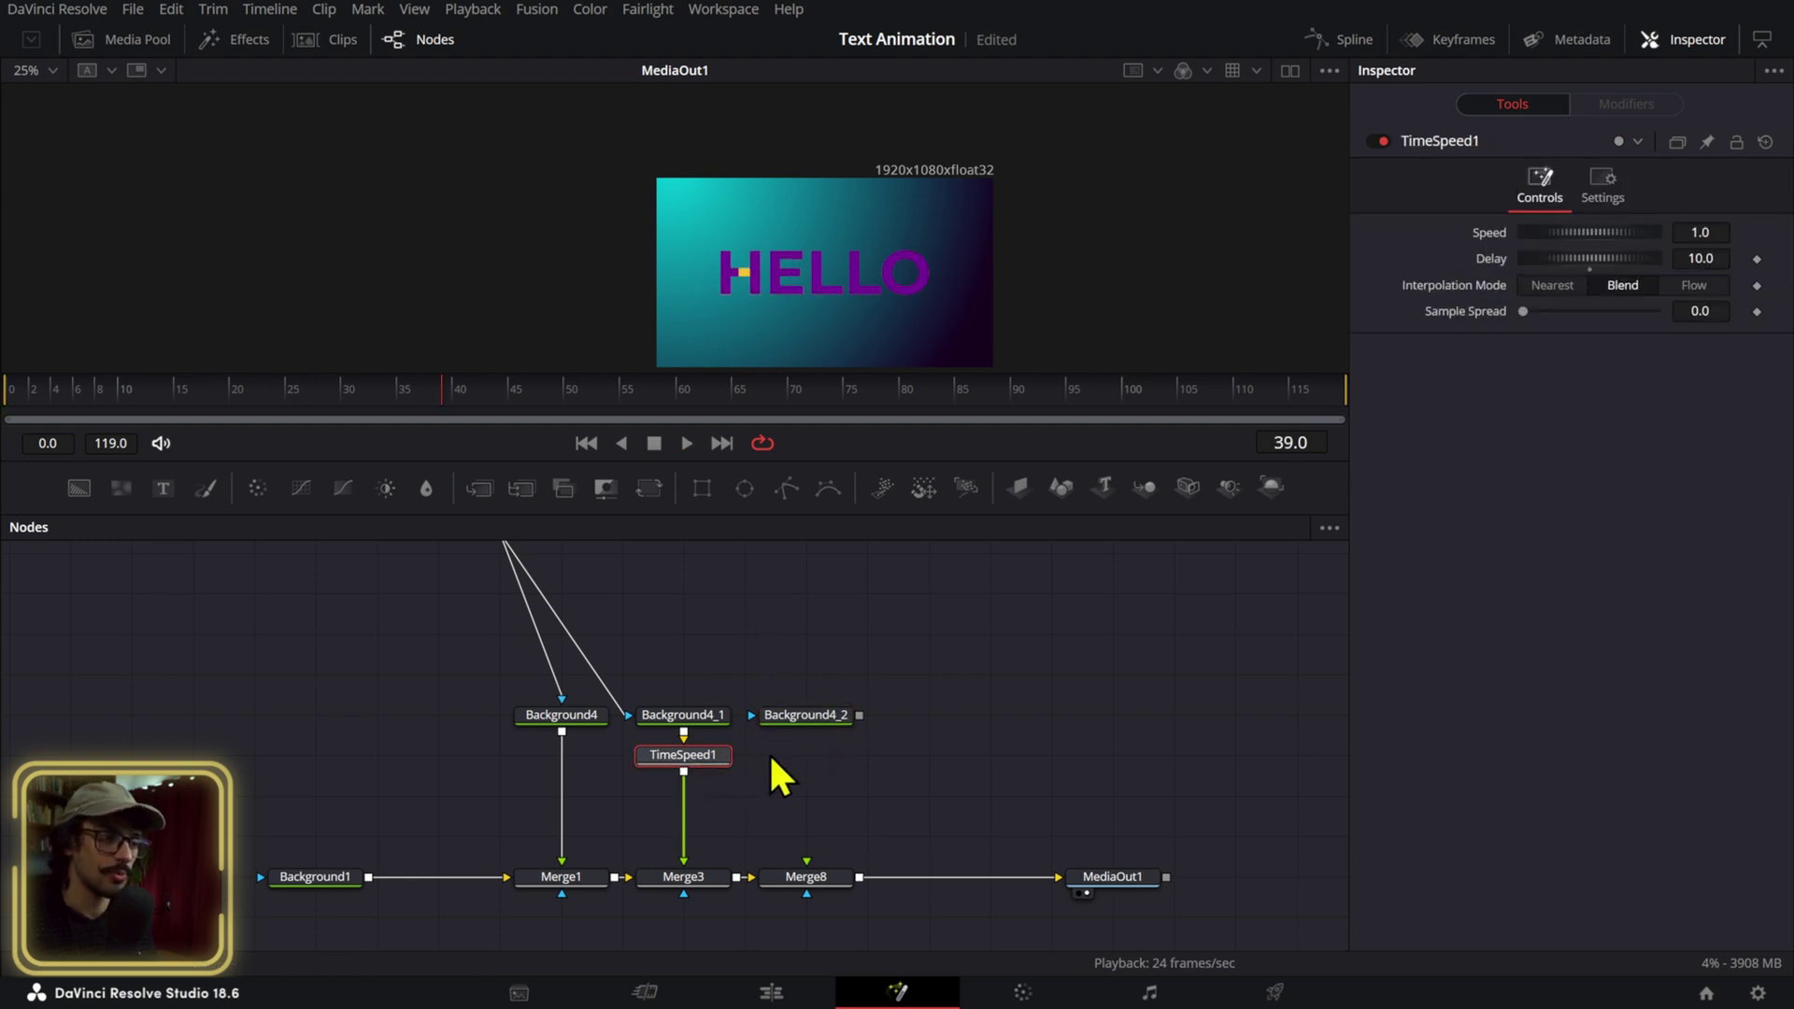
key(ctrl+v)
mouse_move(739, 755)
mouse_down()
mouse_move(799, 768)
mouse_move(727, 757)
mouse_up()
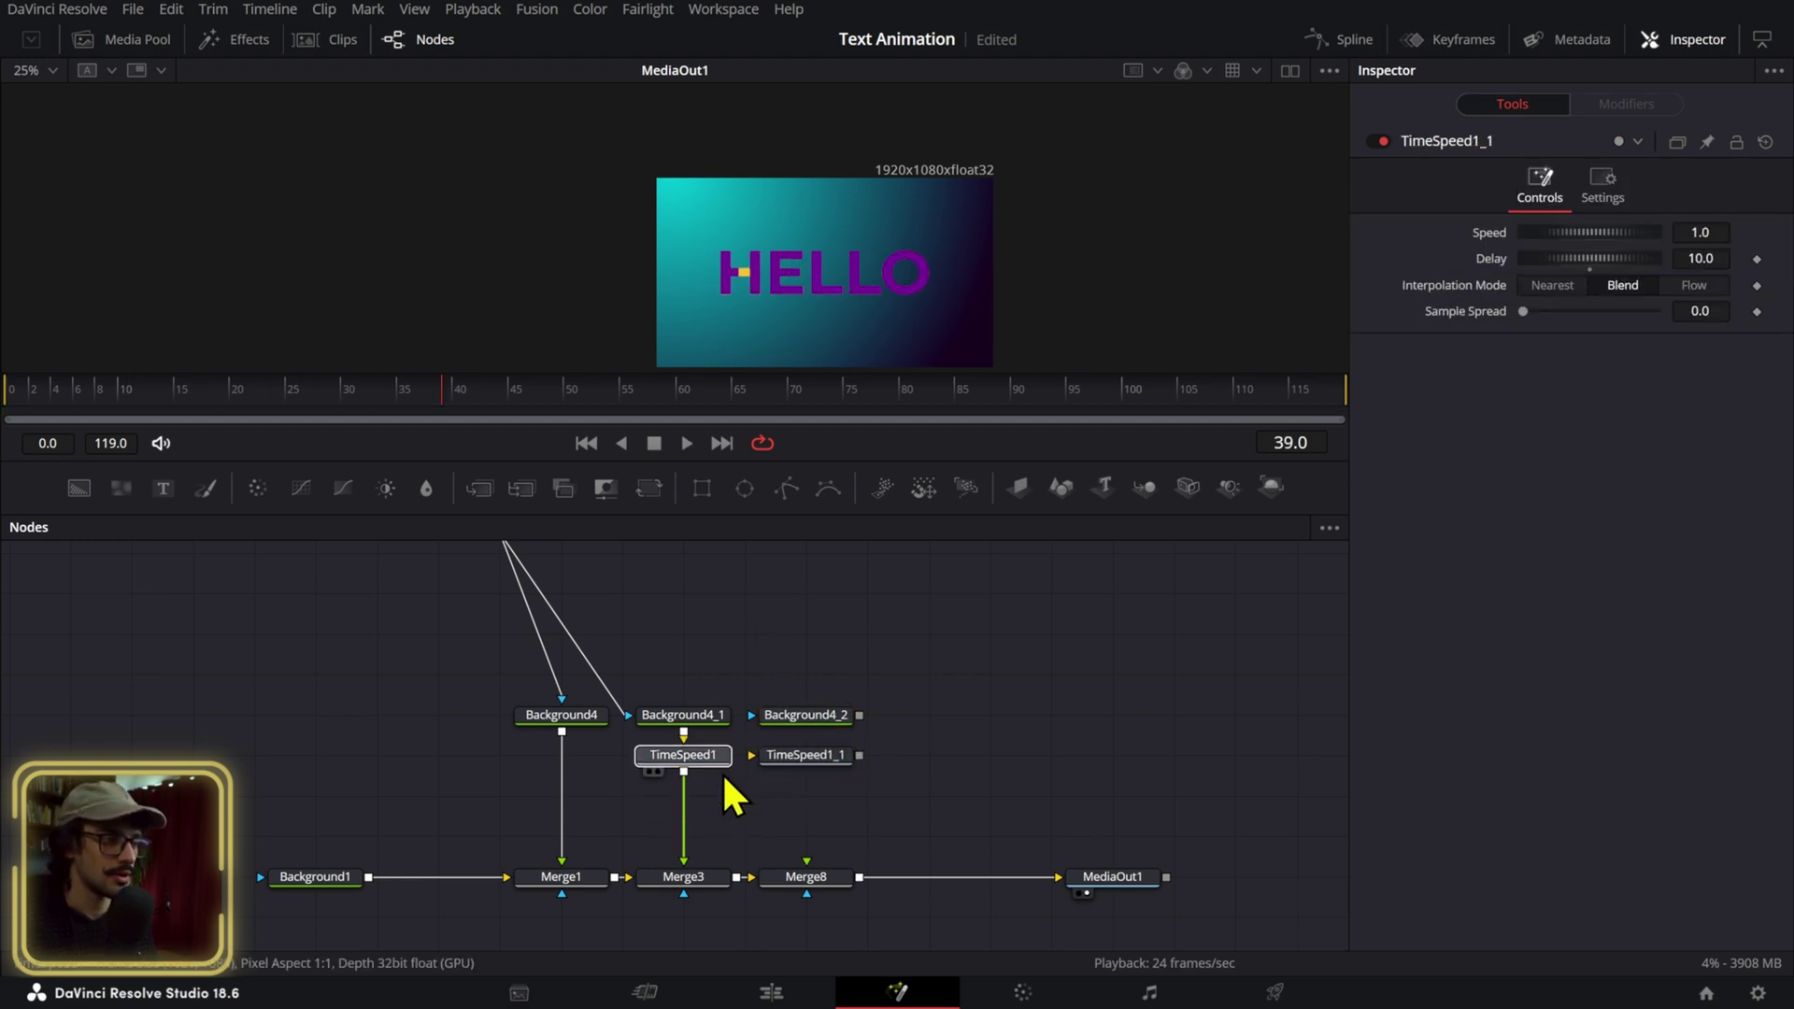
drag(858, 755, 819, 842)
Mask Background4_2 with the HELLO group and feed its output into TimeSpeed1_1.
scroll(600, 753, up, 3)
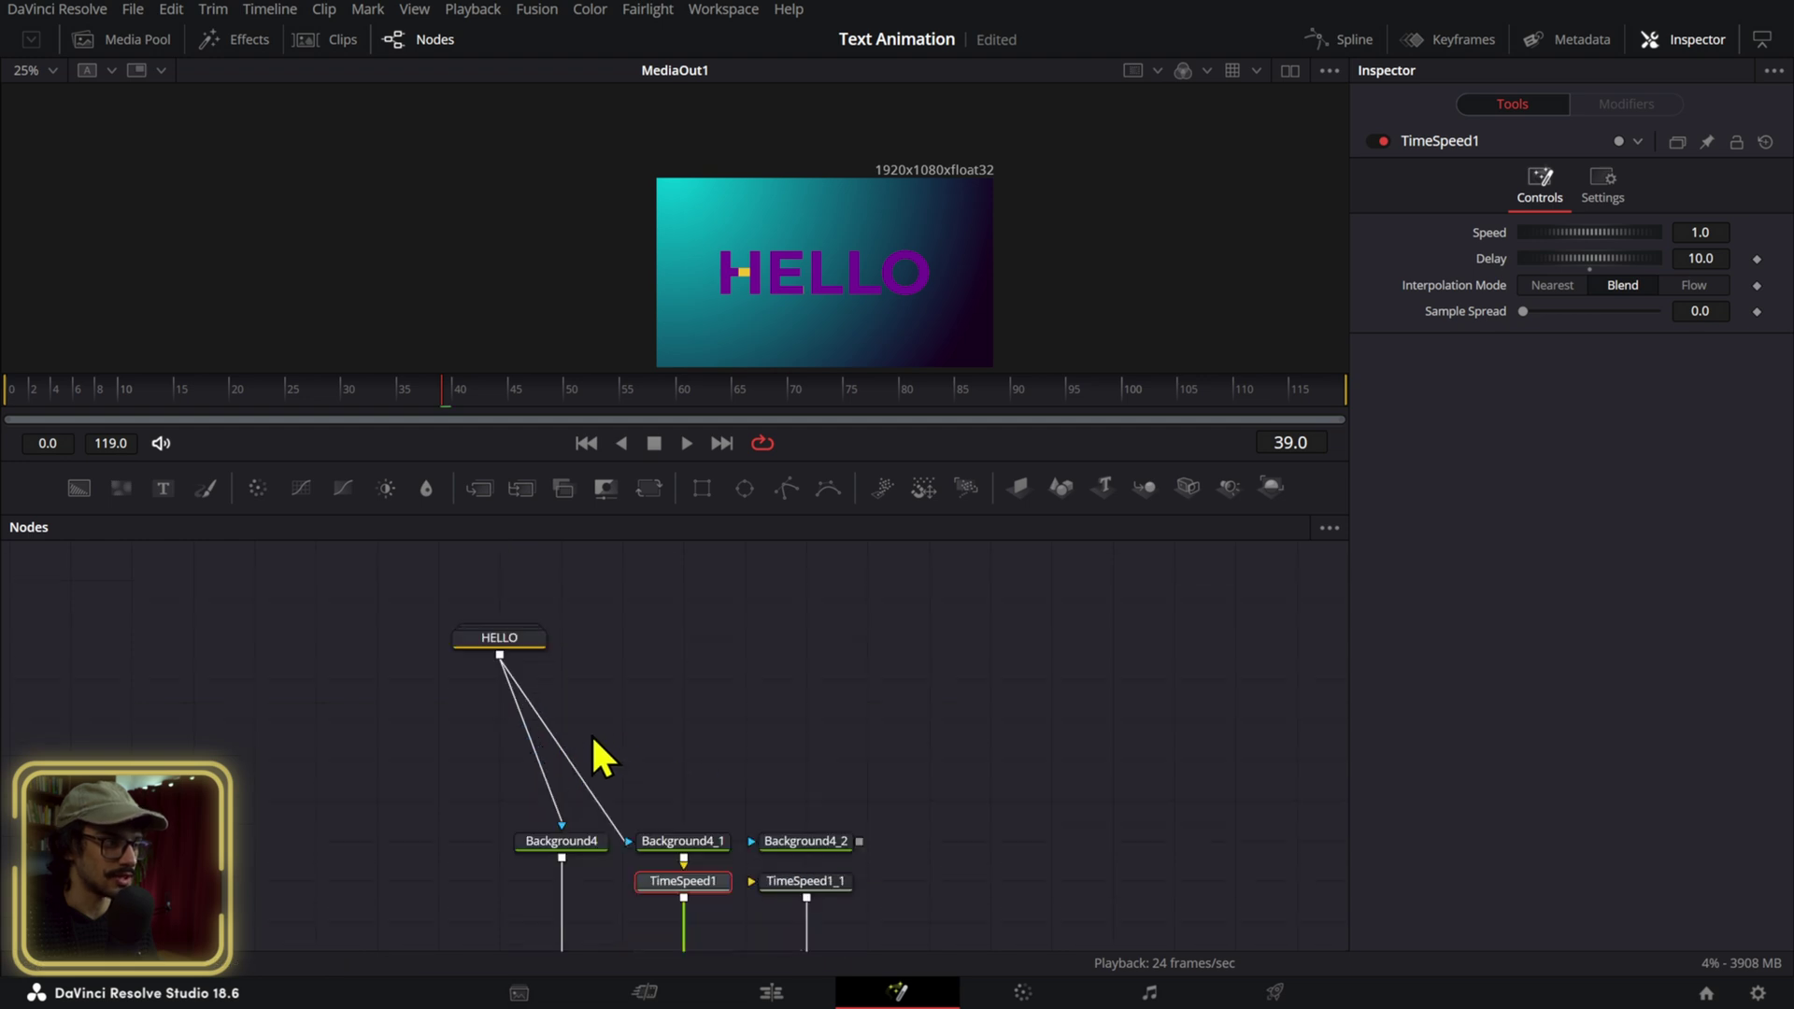
drag(500, 655, 788, 846)
scroll(792, 826, down, 3)
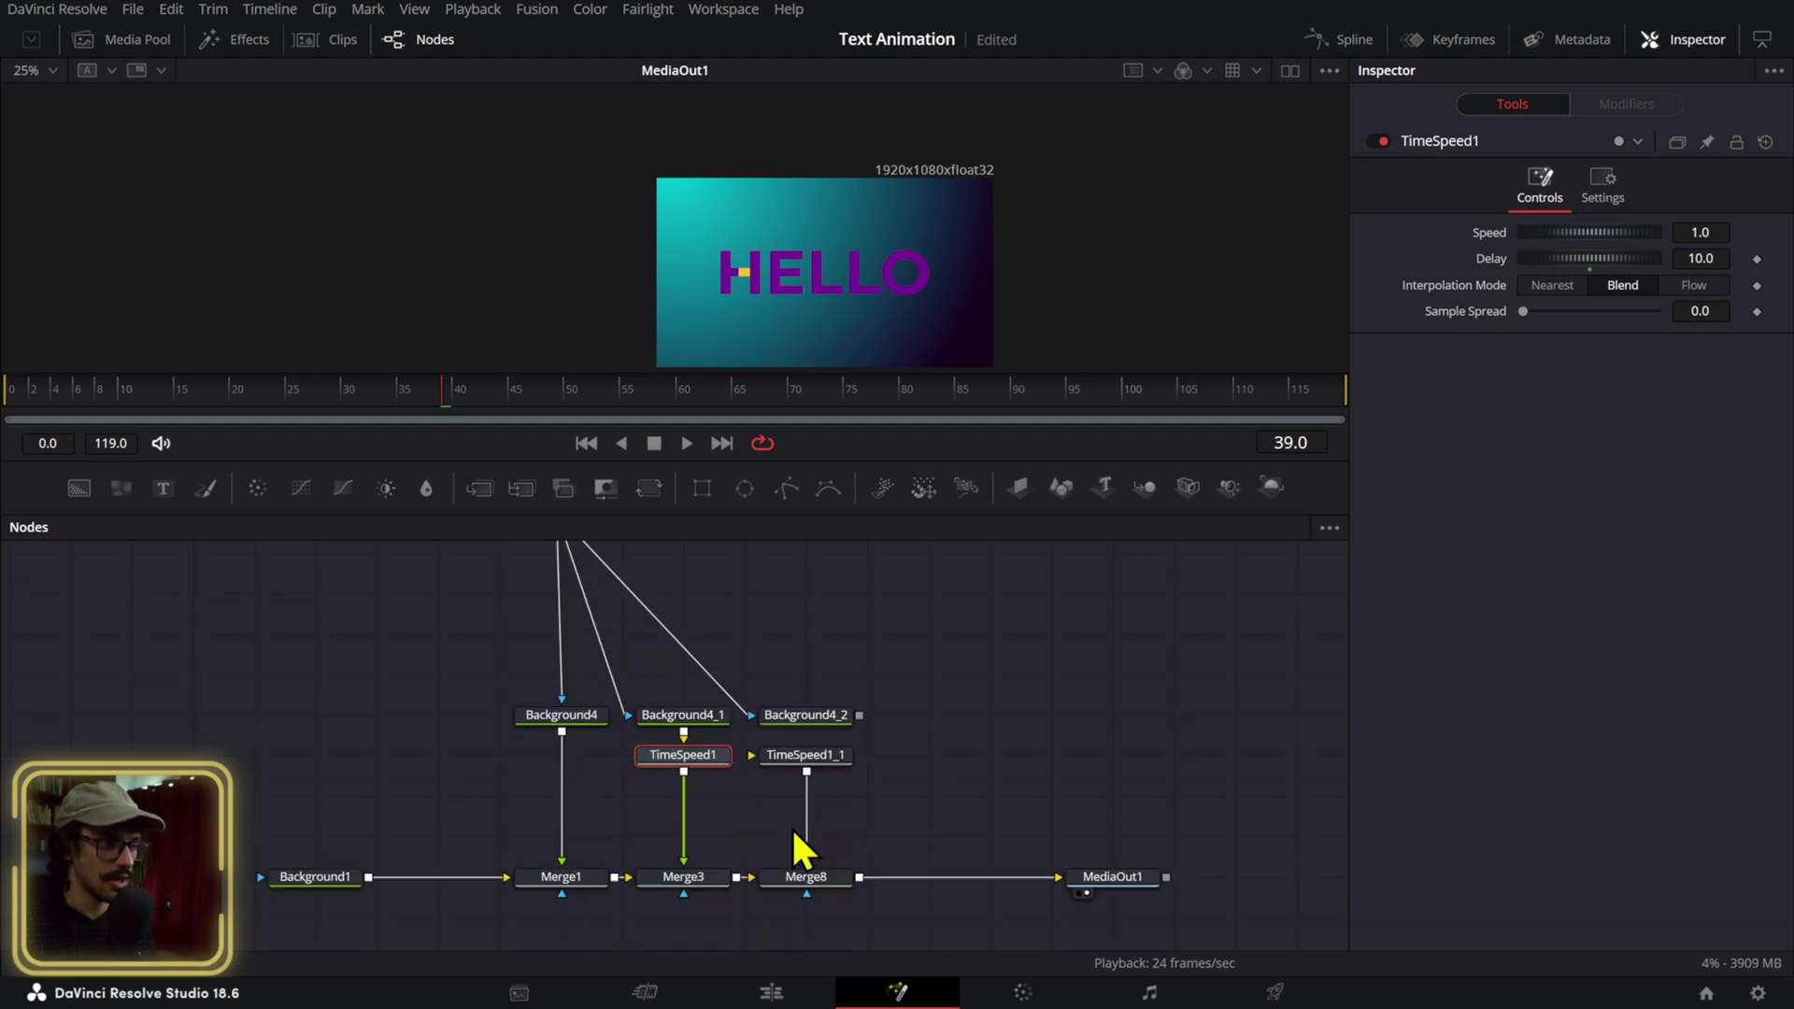
click(822, 772)
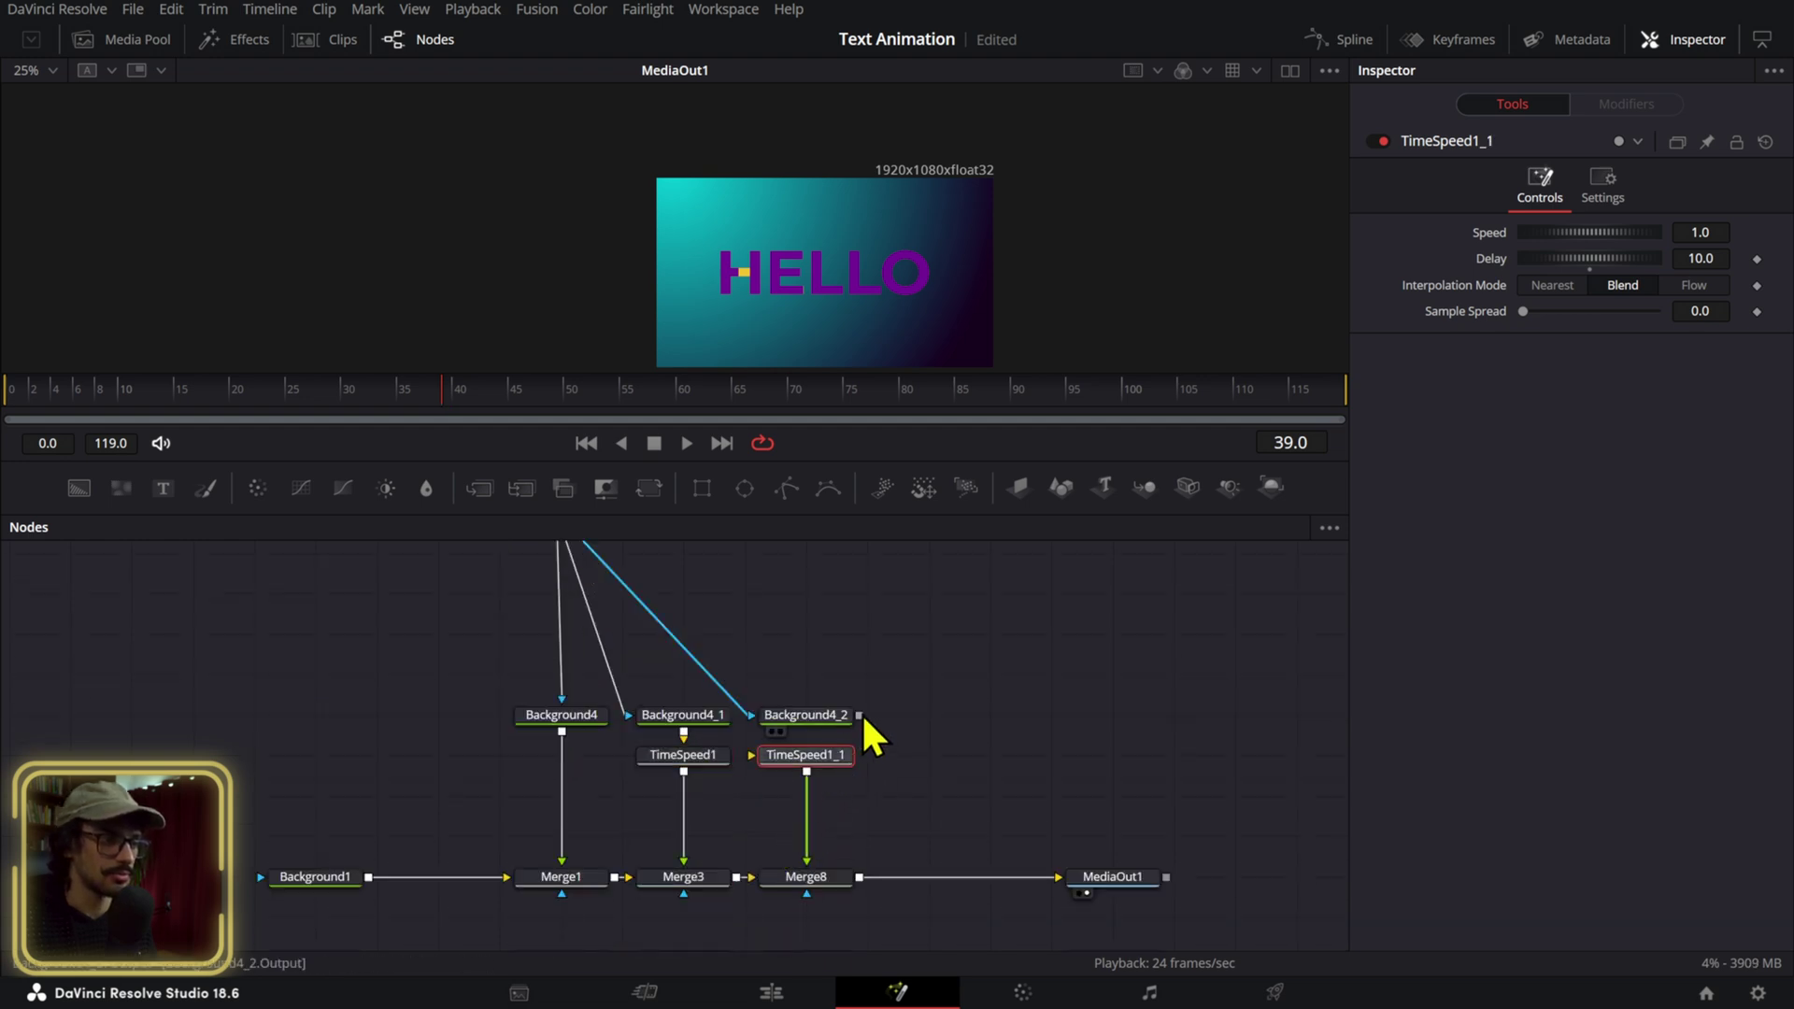
drag(859, 715, 776, 755)
Set TimeSpeed1_1's Delay to 20, play the three-colour animation from the start, and return to frame 0.
click(1700, 258)
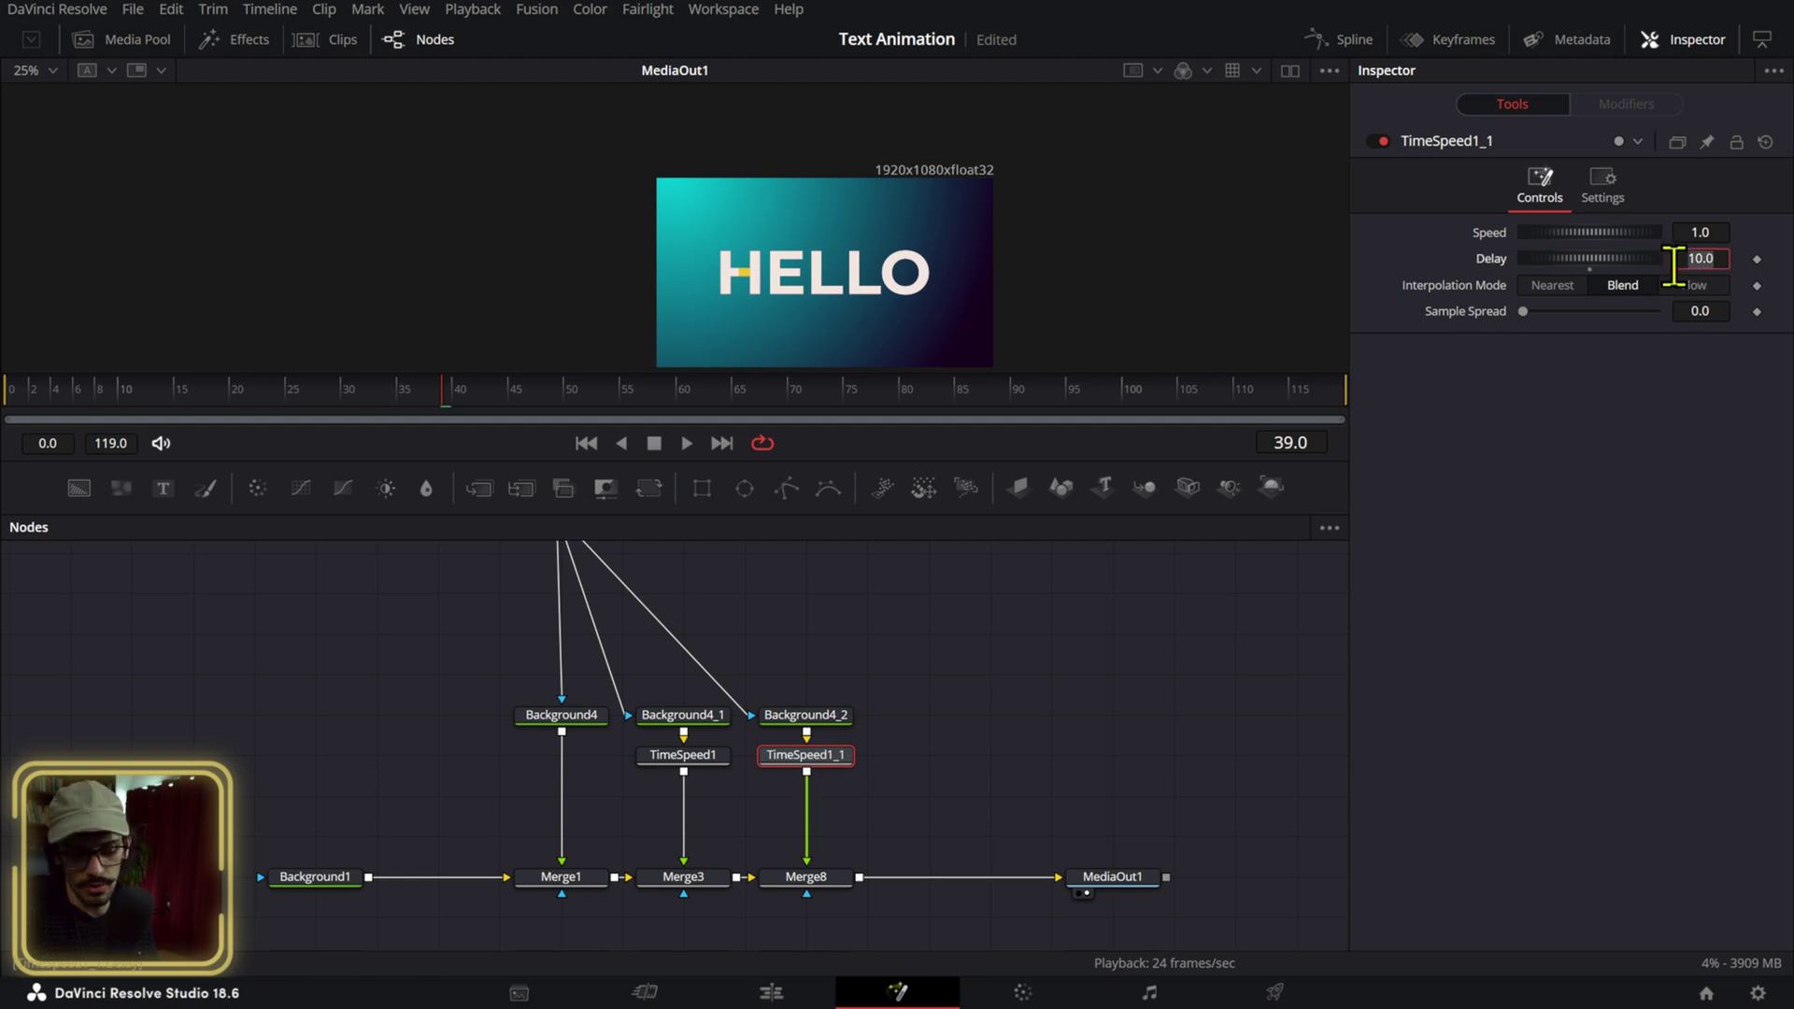
text(20)
key(Tab)
drag(60, 394, 7, 394)
key(space)
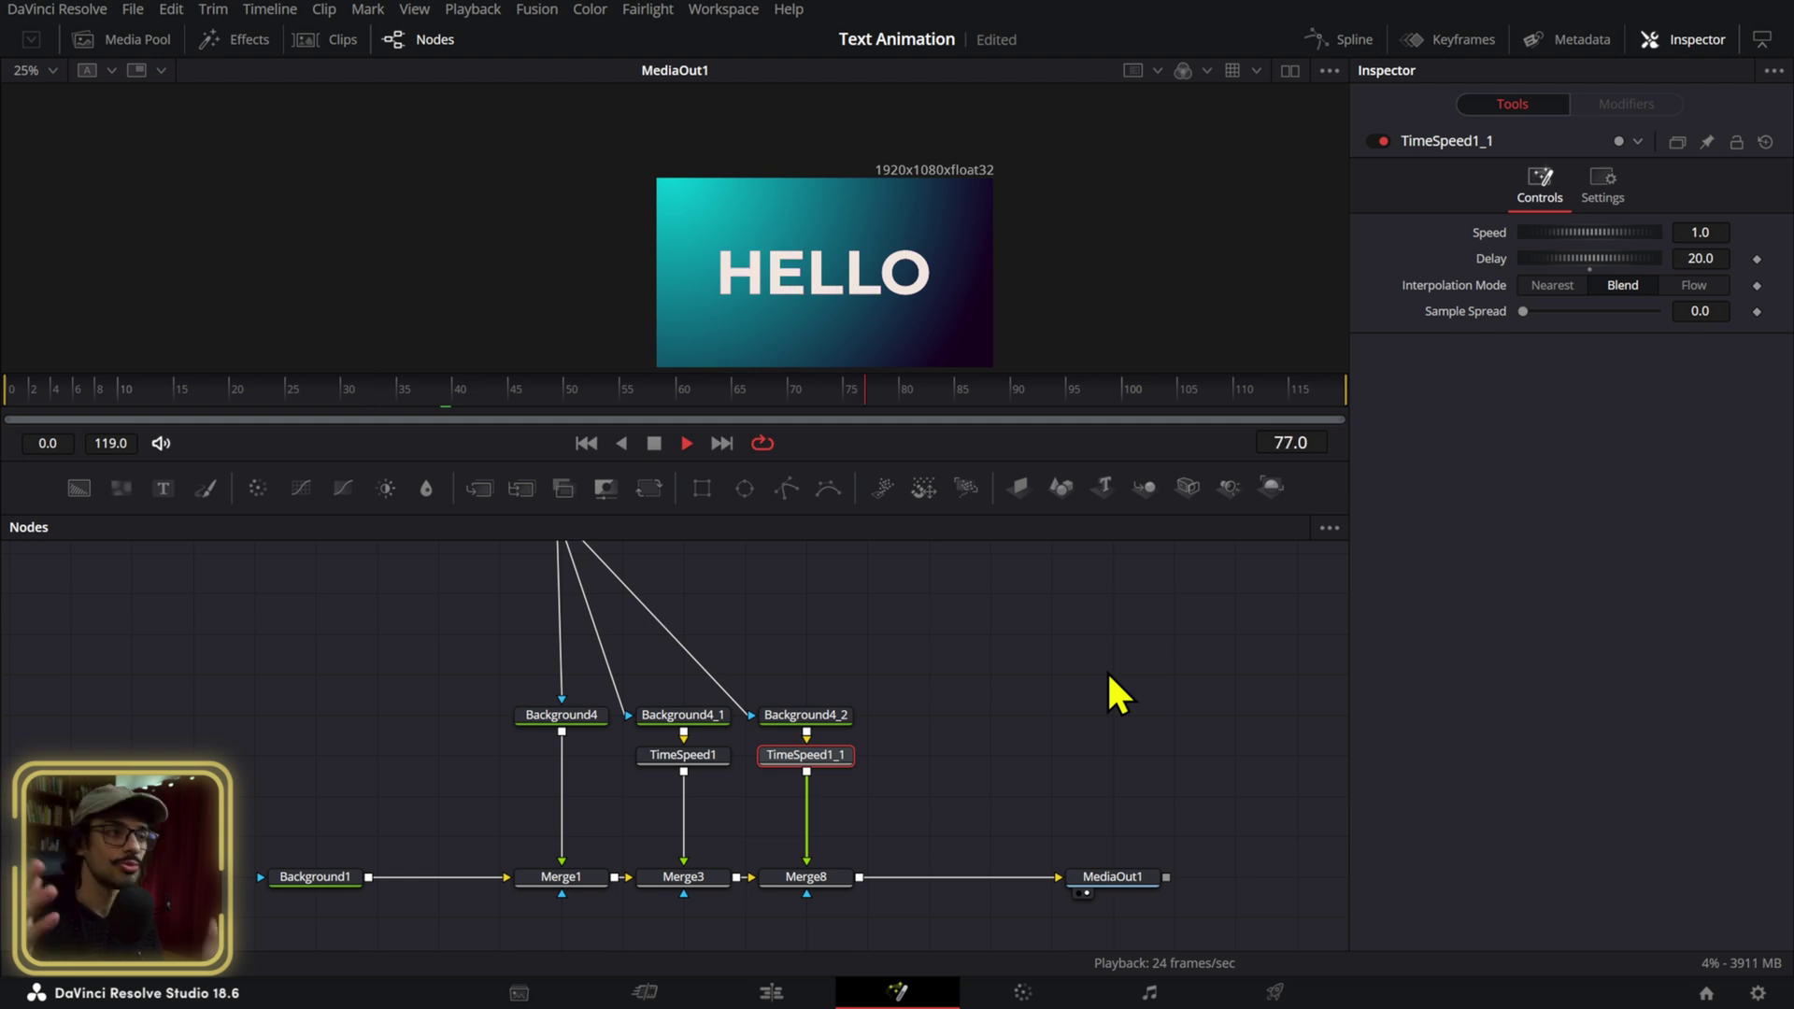
key(space)
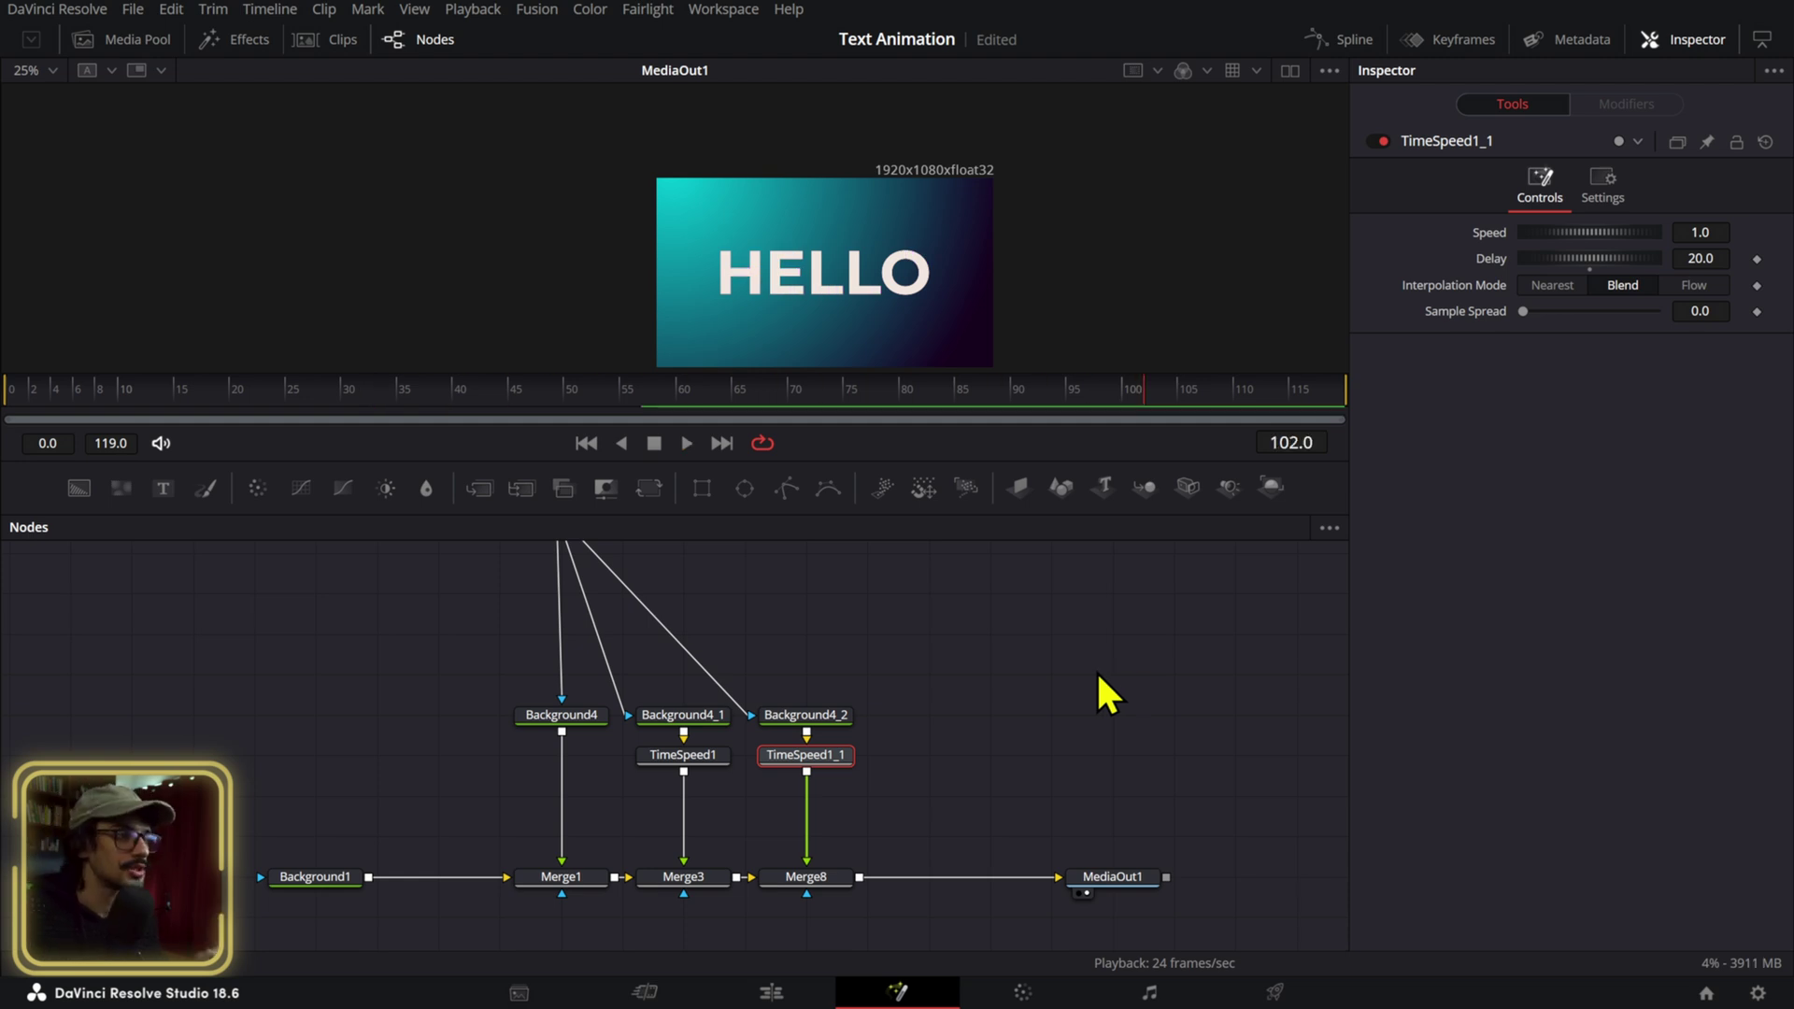
drag(262, 385, 5, 385)
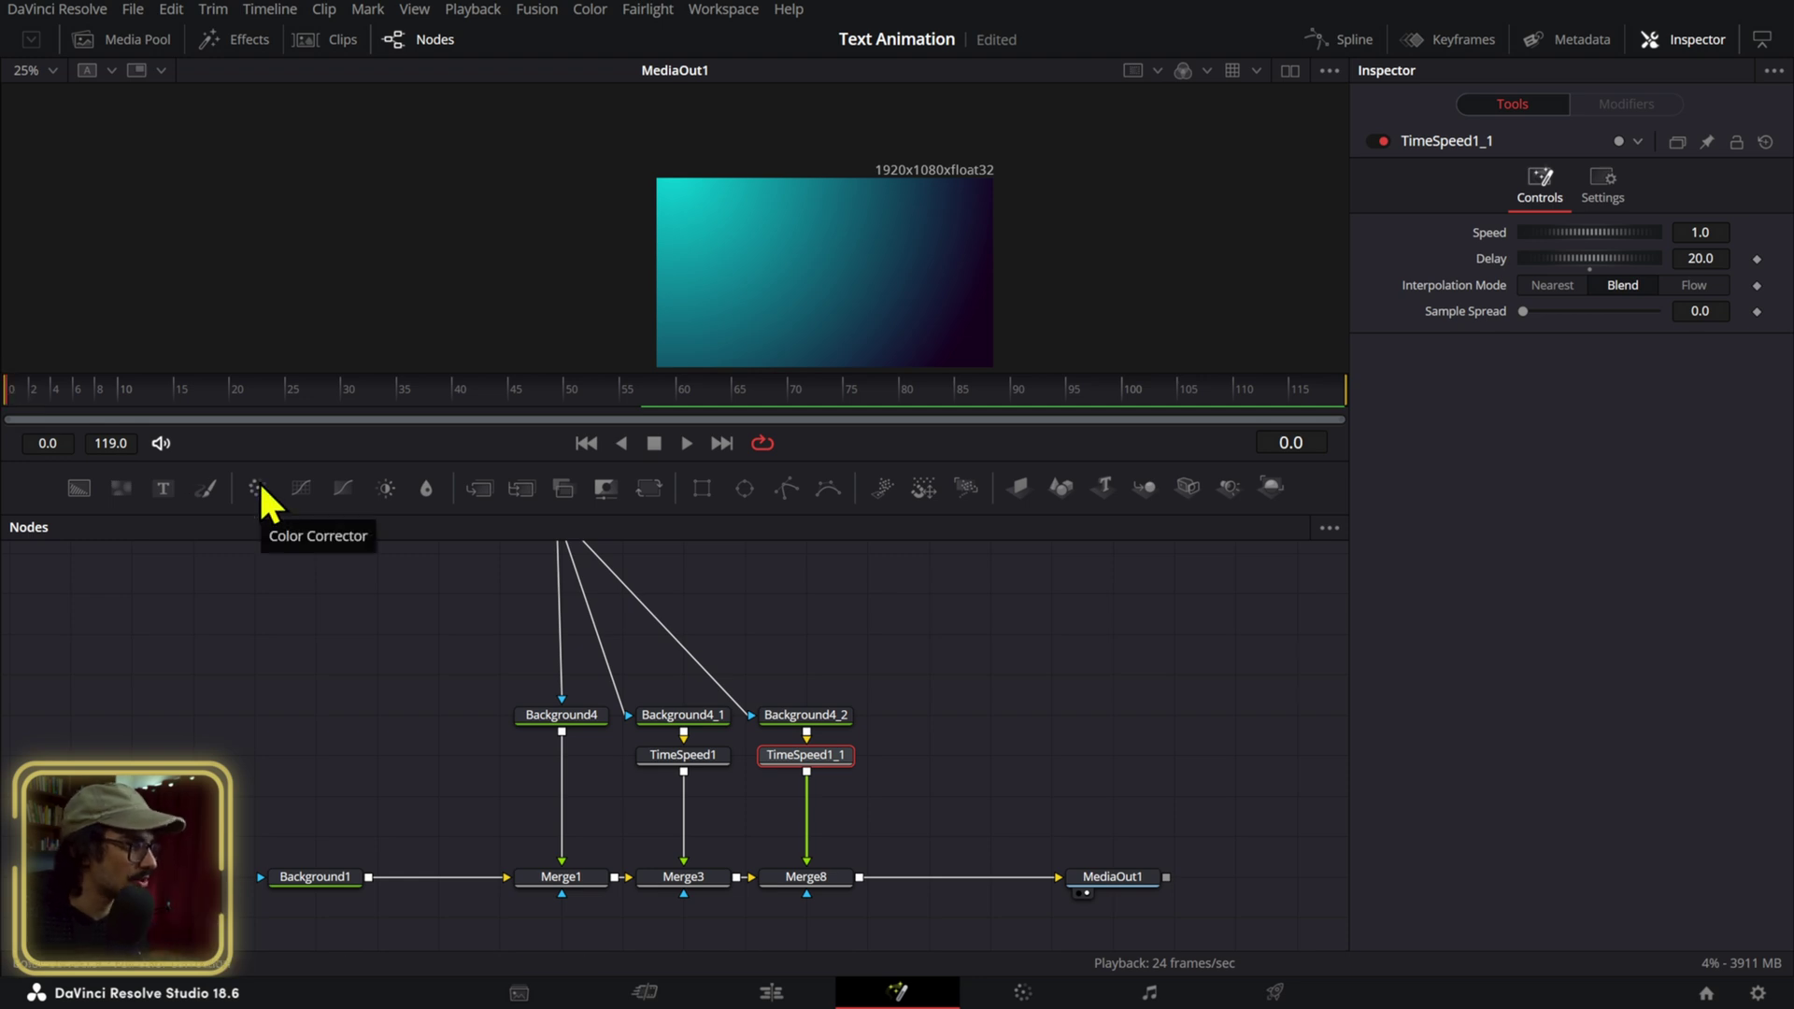